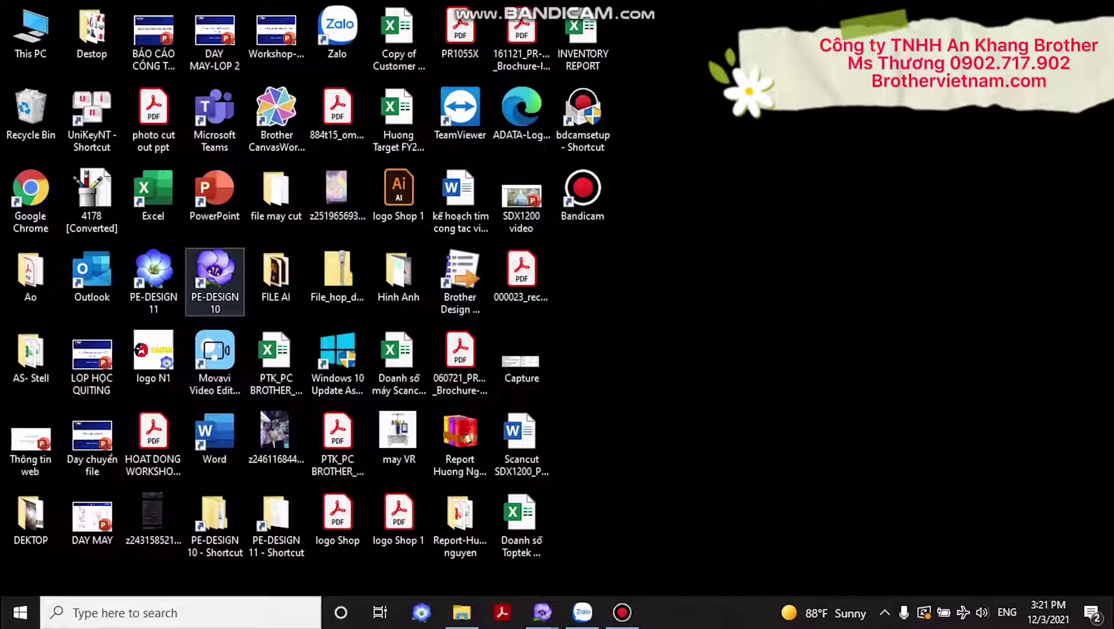
# - Start PE-DESIGN 10 and close its startup wizard
pyautogui.doubleClick(215, 281)
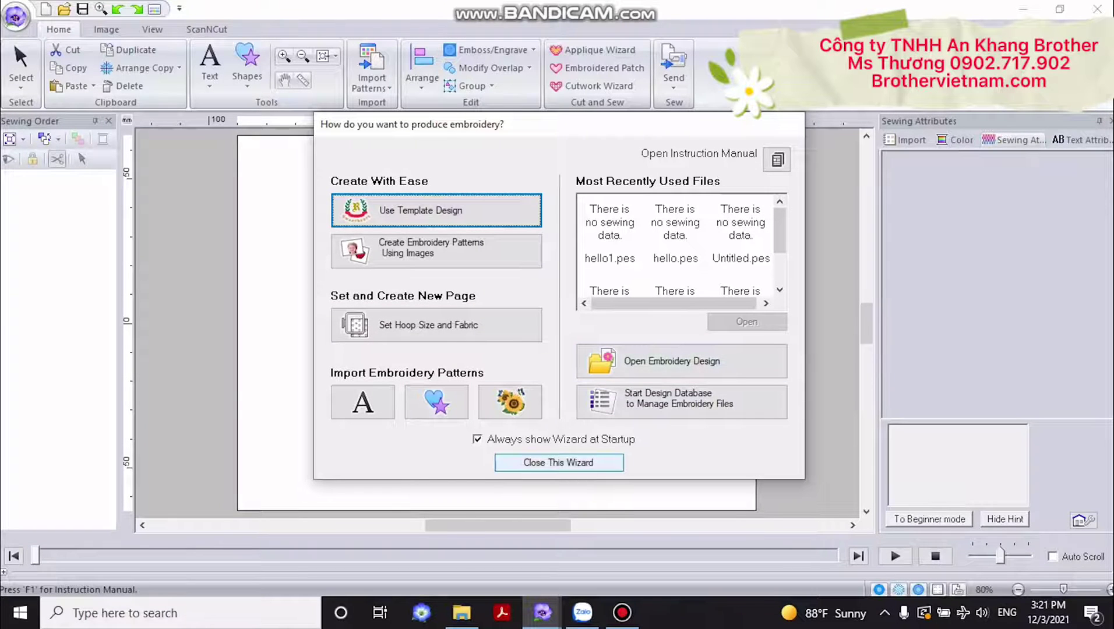
pyautogui.click(558, 462)
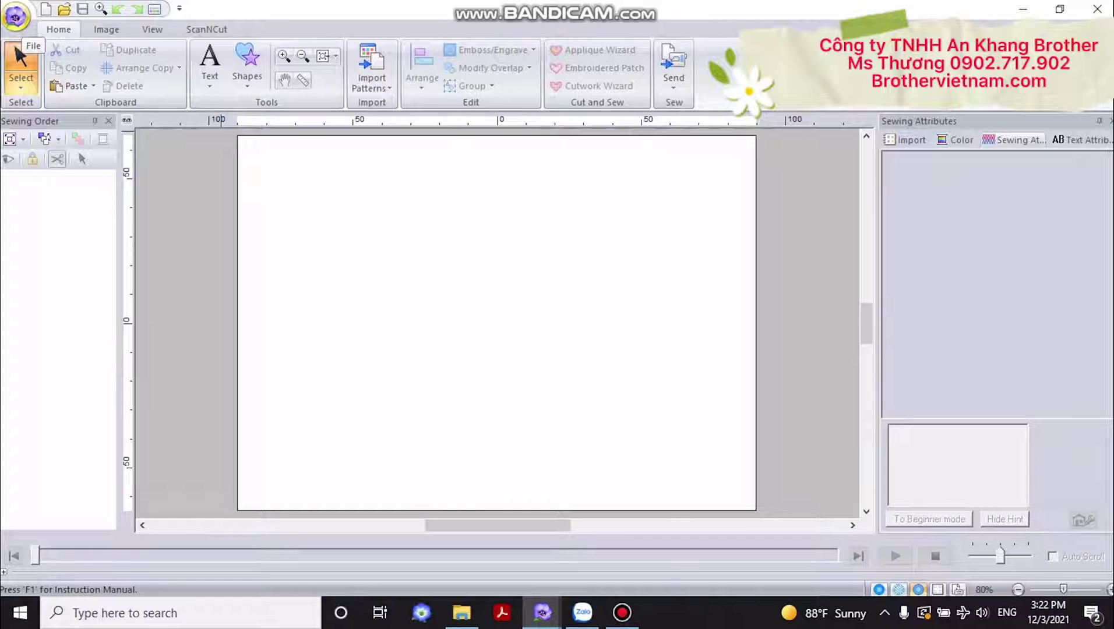
# - Set the design page to the single-needle machine type with the 160 x 260 mm (Color LCD) hoop
pyautogui.click(17, 23)
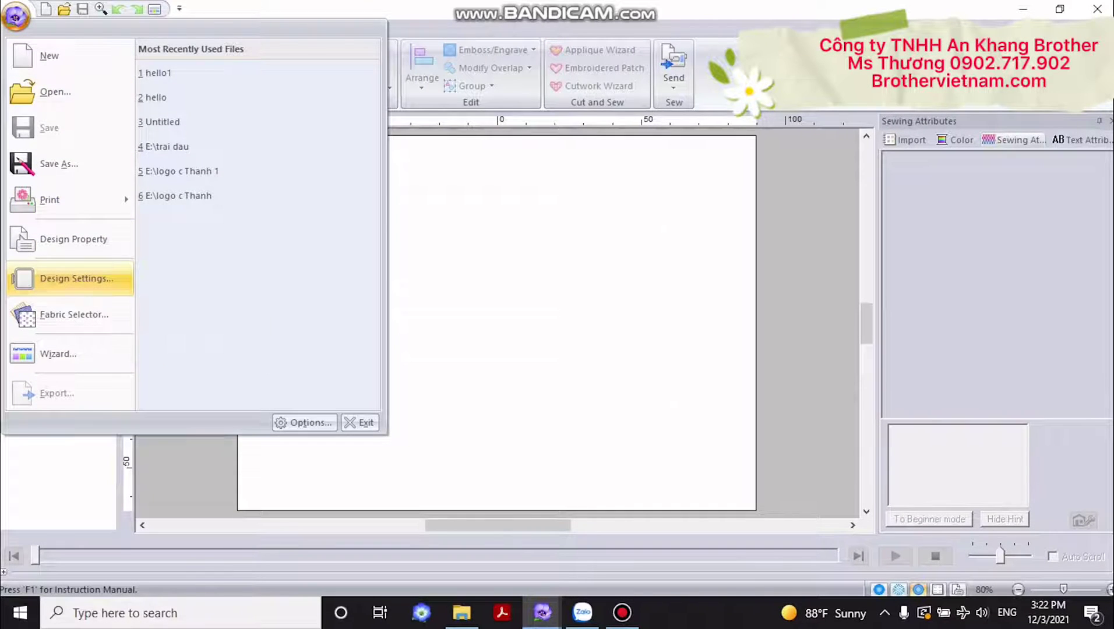
pyautogui.click(76, 278)
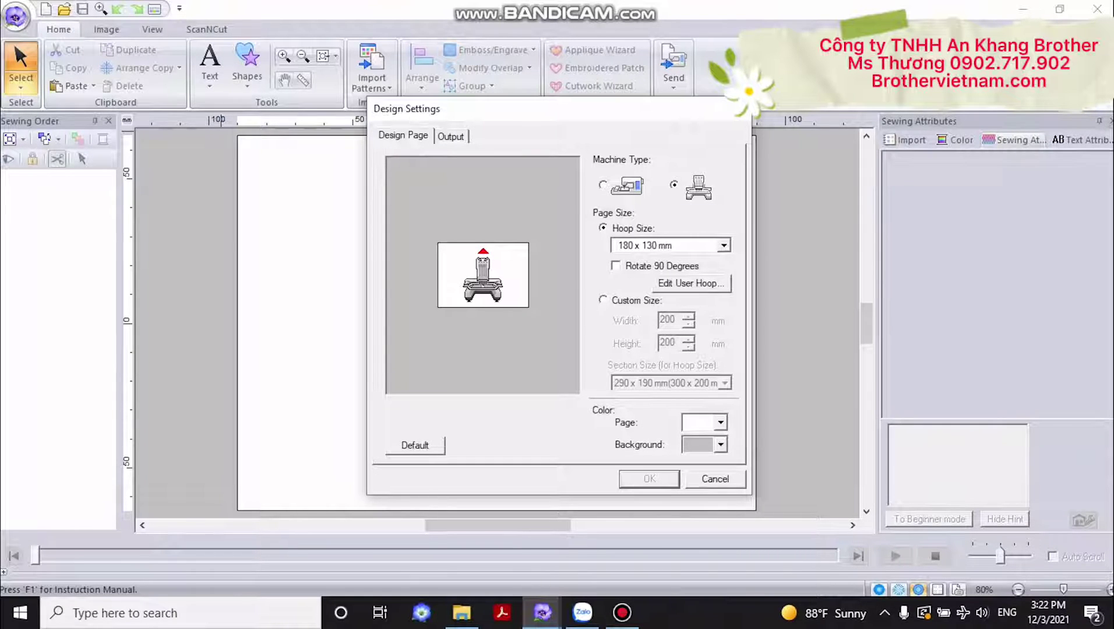
pyautogui.click(604, 186)
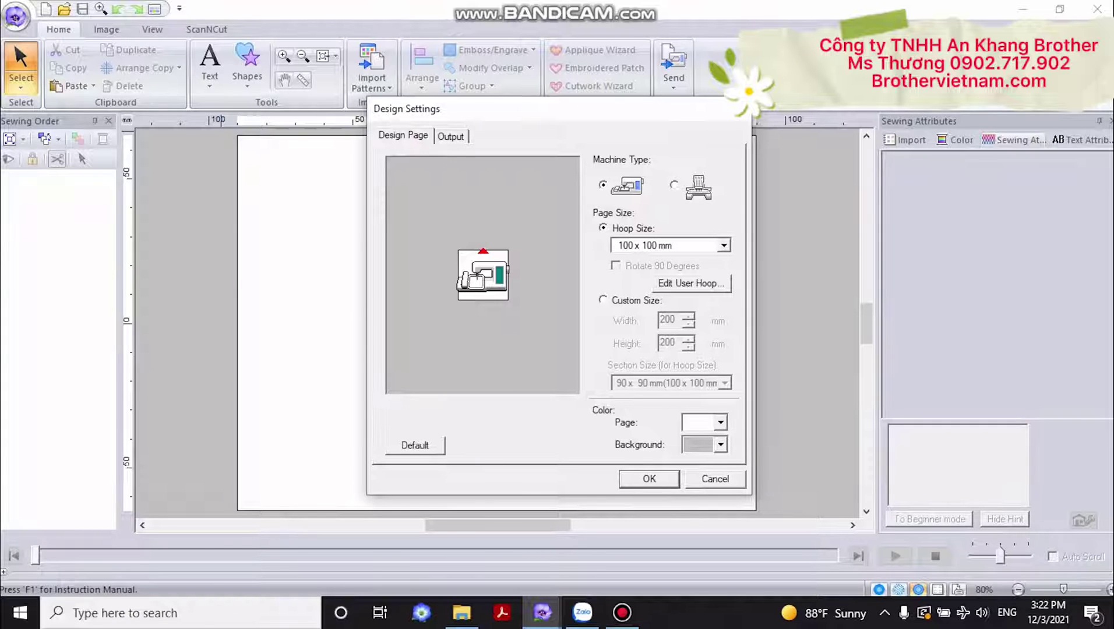
pyautogui.click(674, 185)
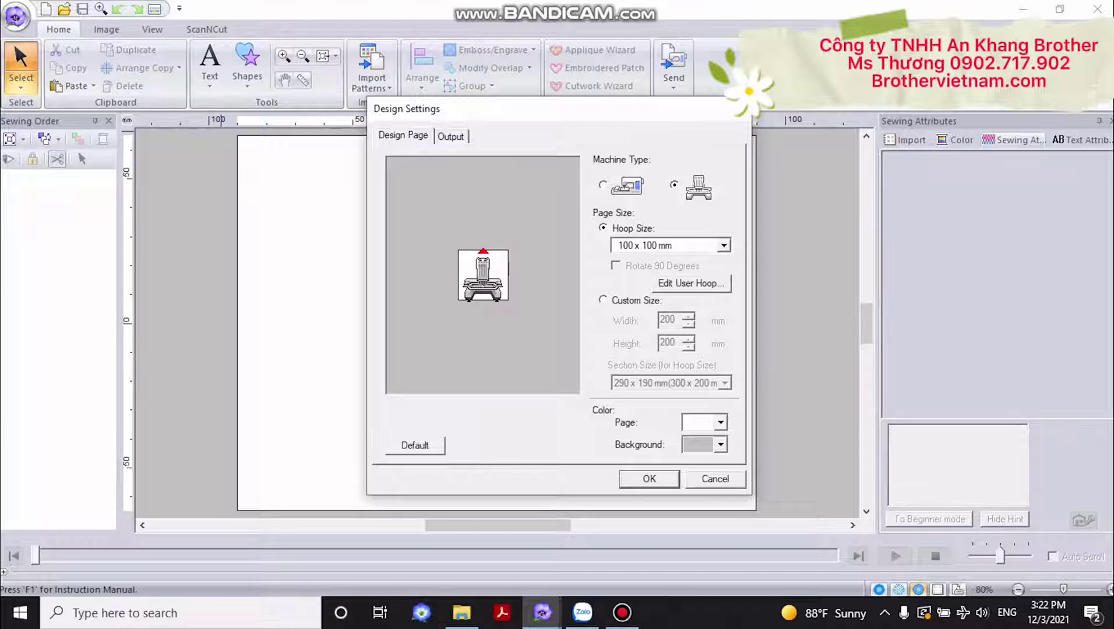
pyautogui.click(603, 185)
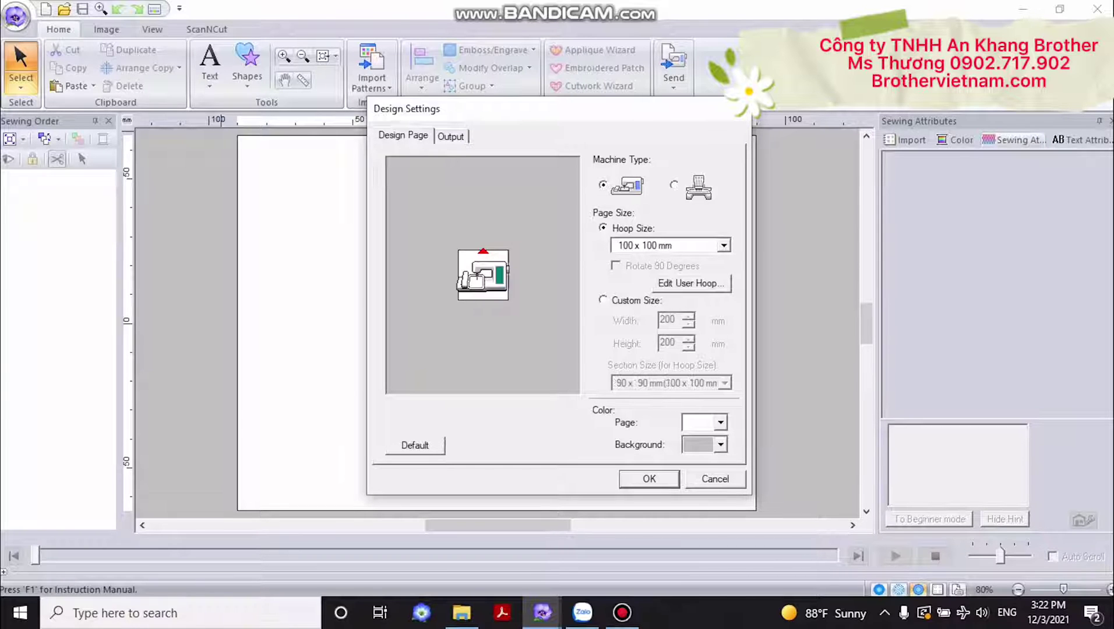
pyautogui.click(723, 246)
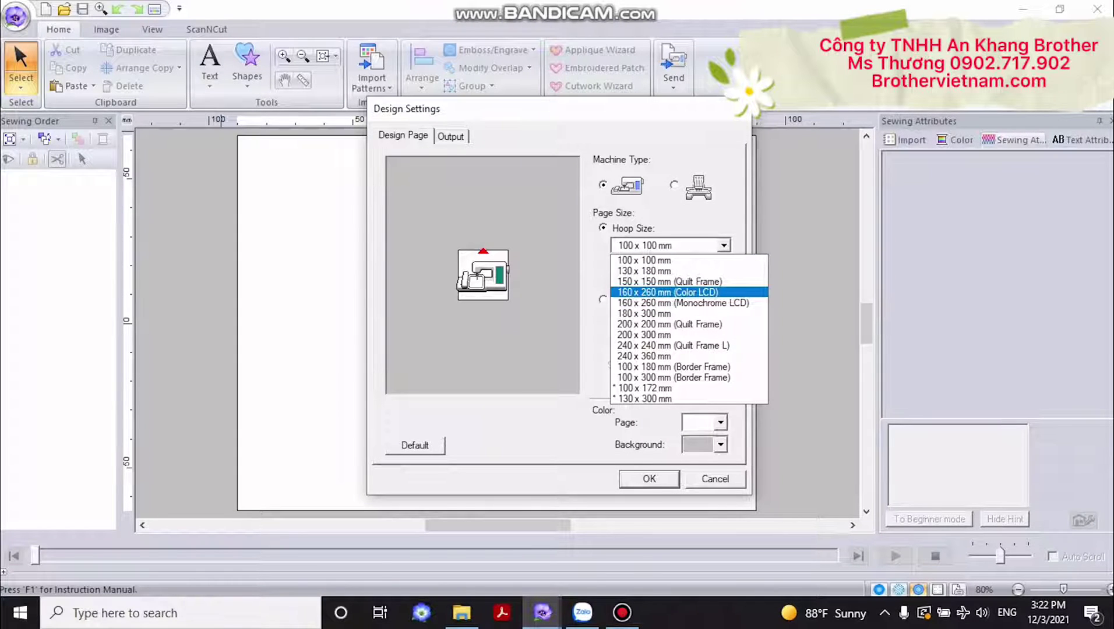
pyautogui.click(668, 293)
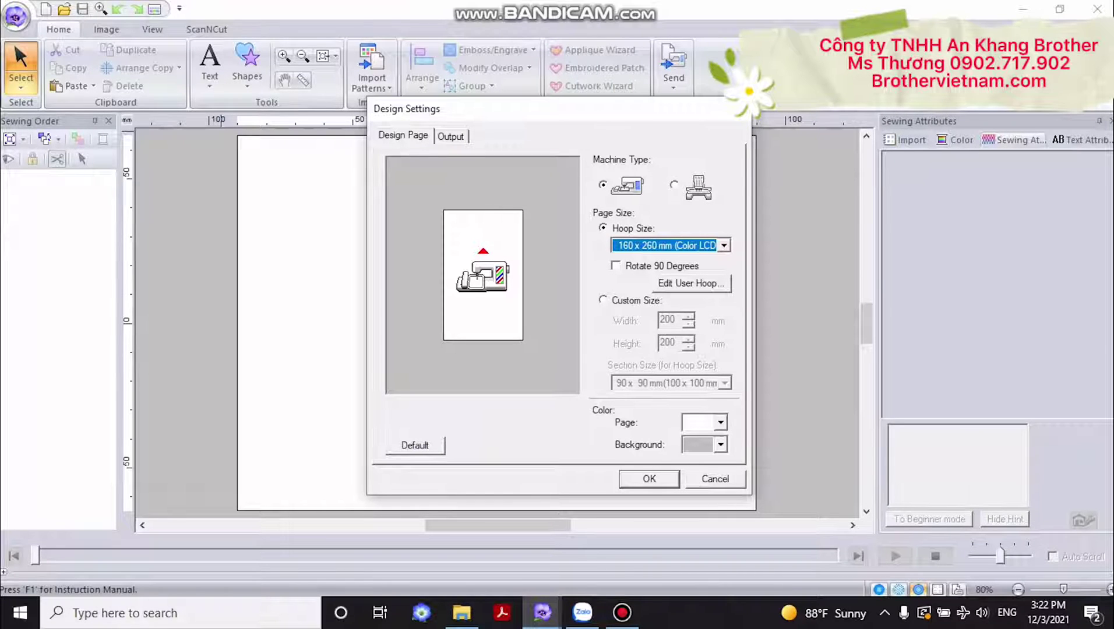
pyautogui.press('Return')
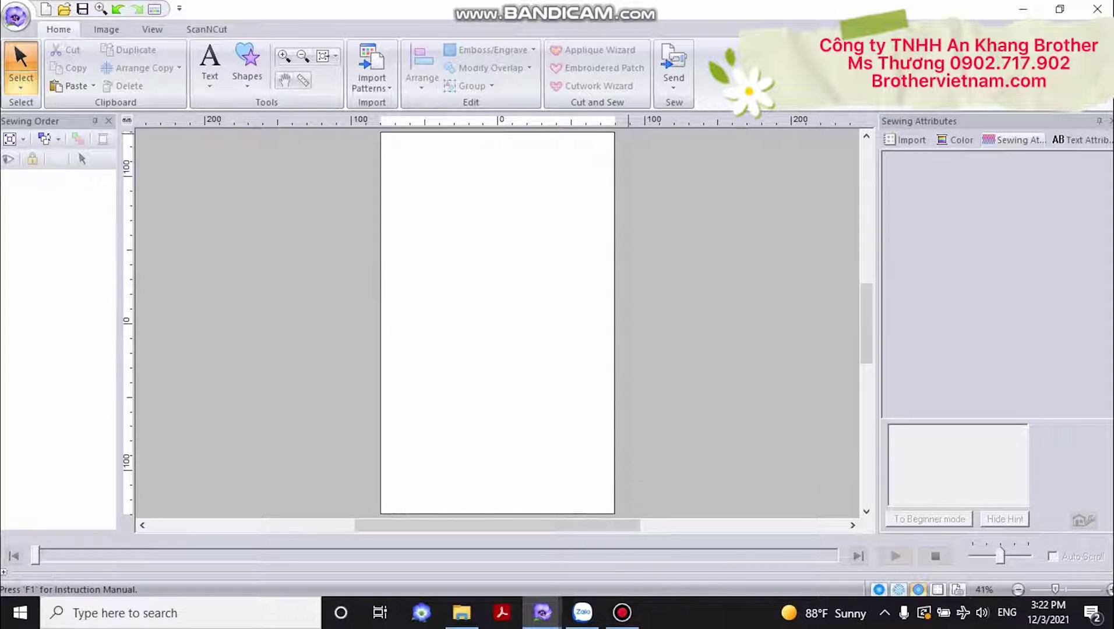
# - Change the design settings to the multi-needle machine type with the 180 x 130 mm hoop and apply them
pyautogui.click(16, 16)
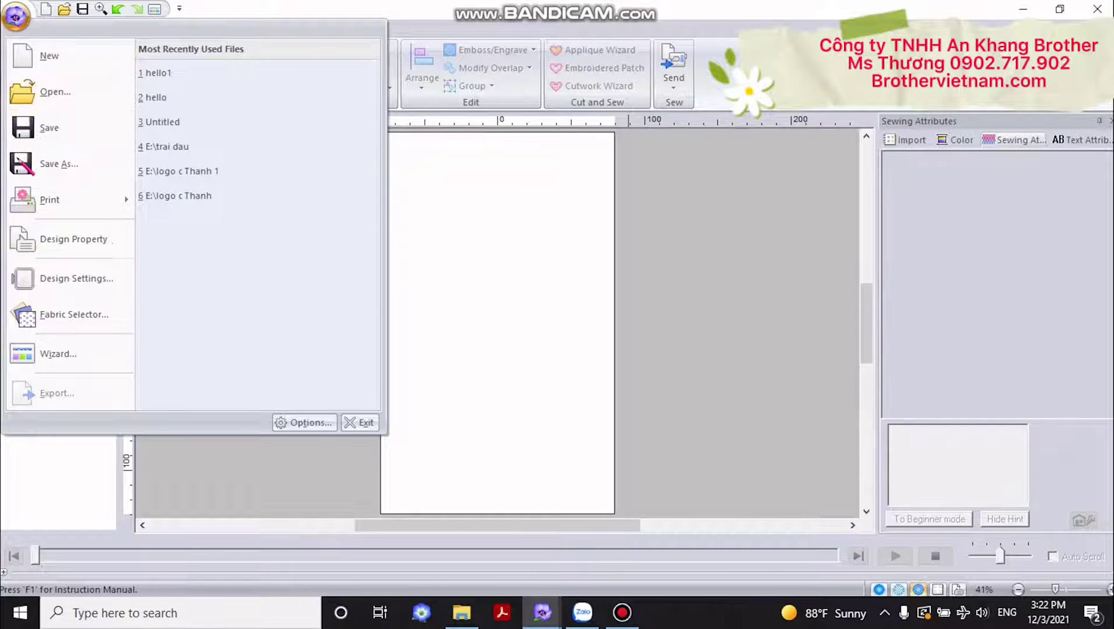
pyautogui.click(76, 278)
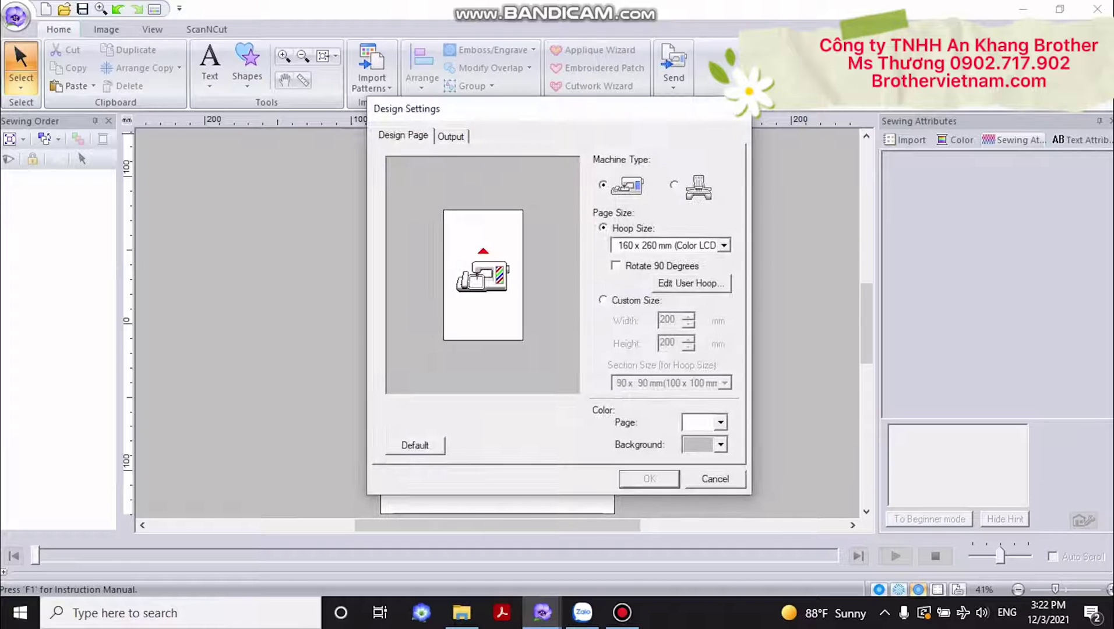
pyautogui.click(675, 186)
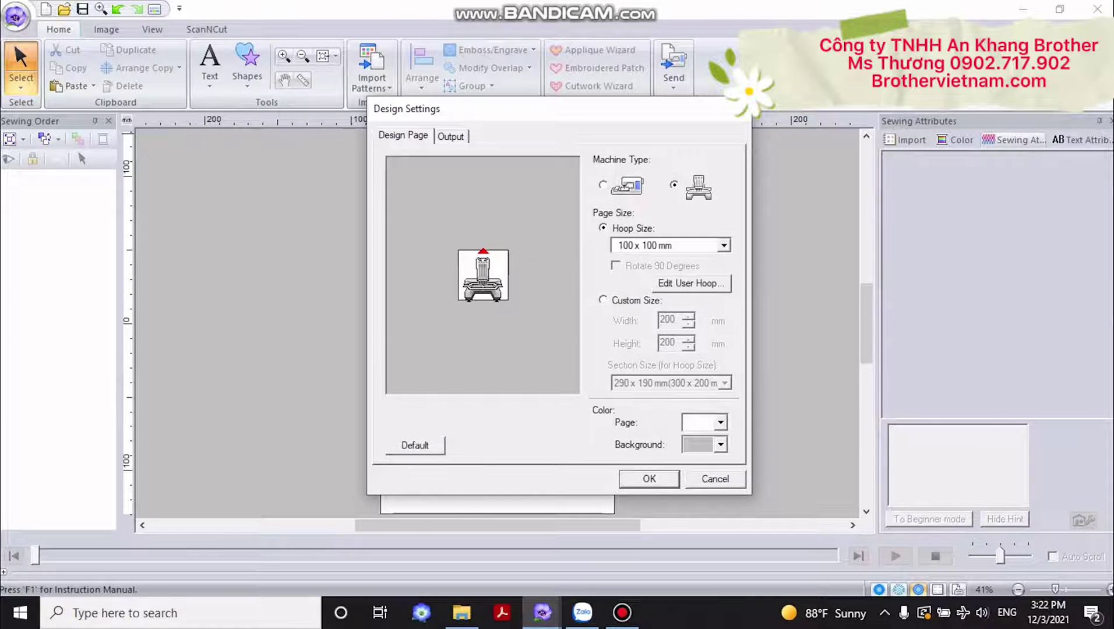
pyautogui.click(723, 246)
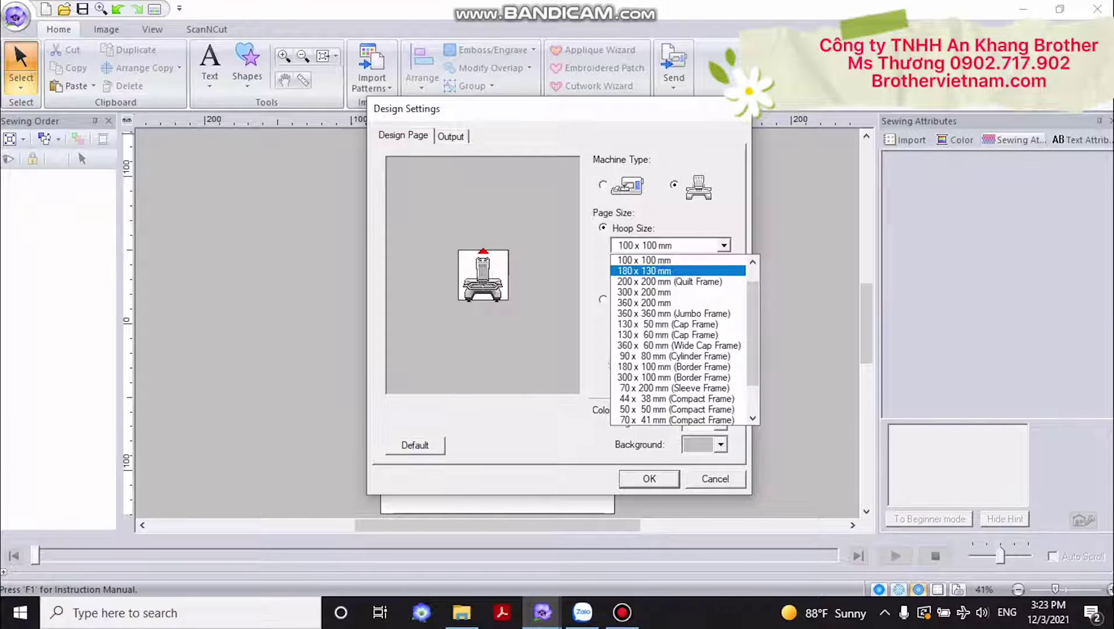
pyautogui.click(645, 271)
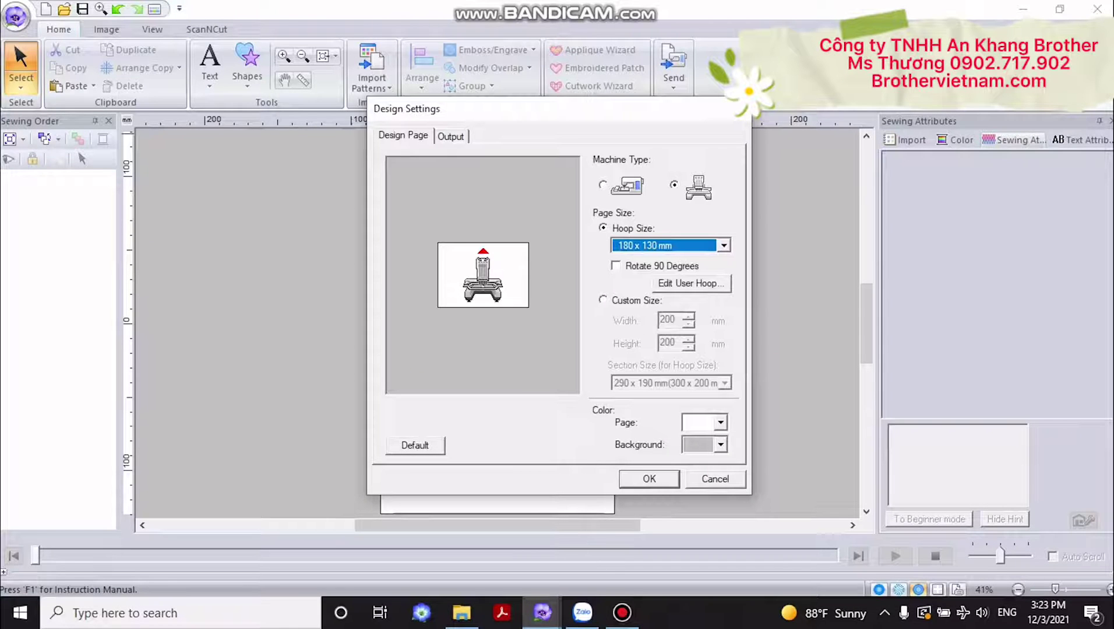
pyautogui.click(723, 245)
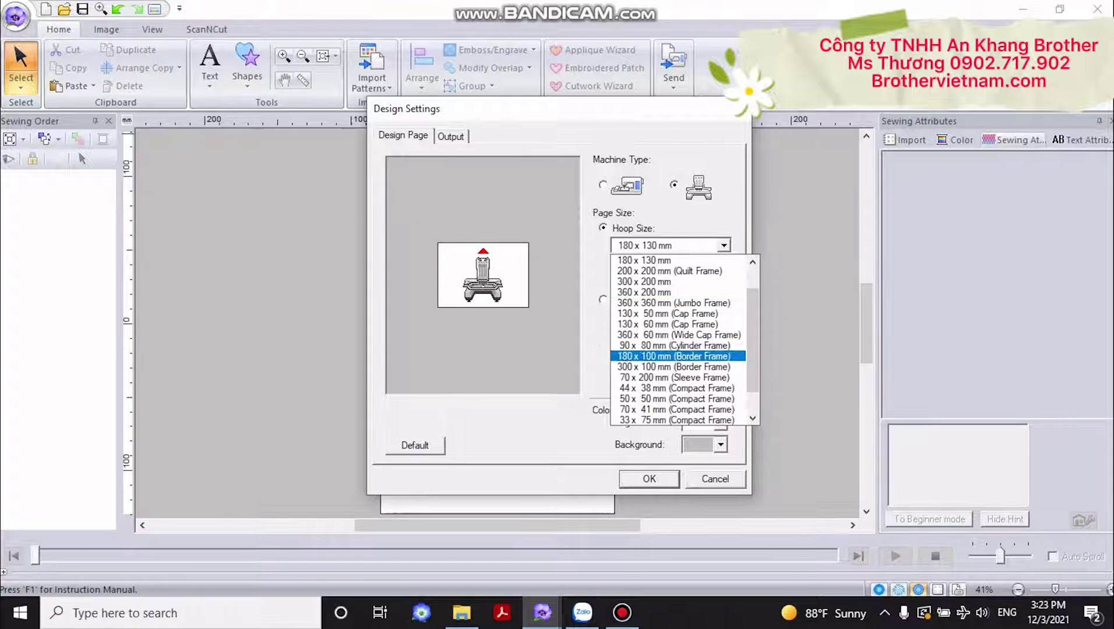
pyautogui.scroll(-1, 676, 353)
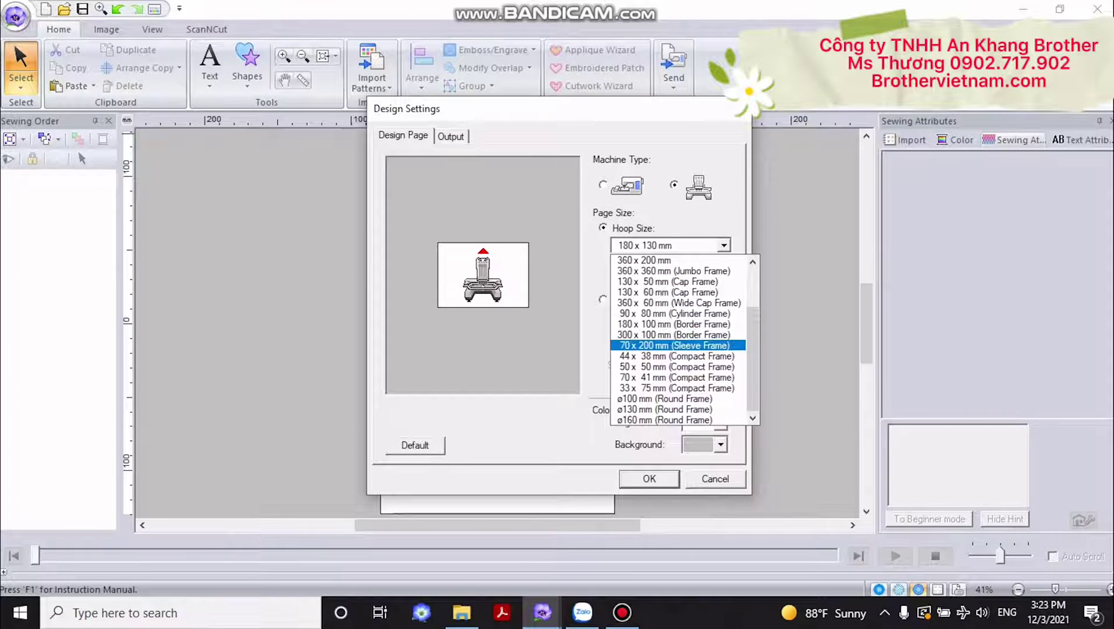
pyautogui.scroll(2, 679, 341)
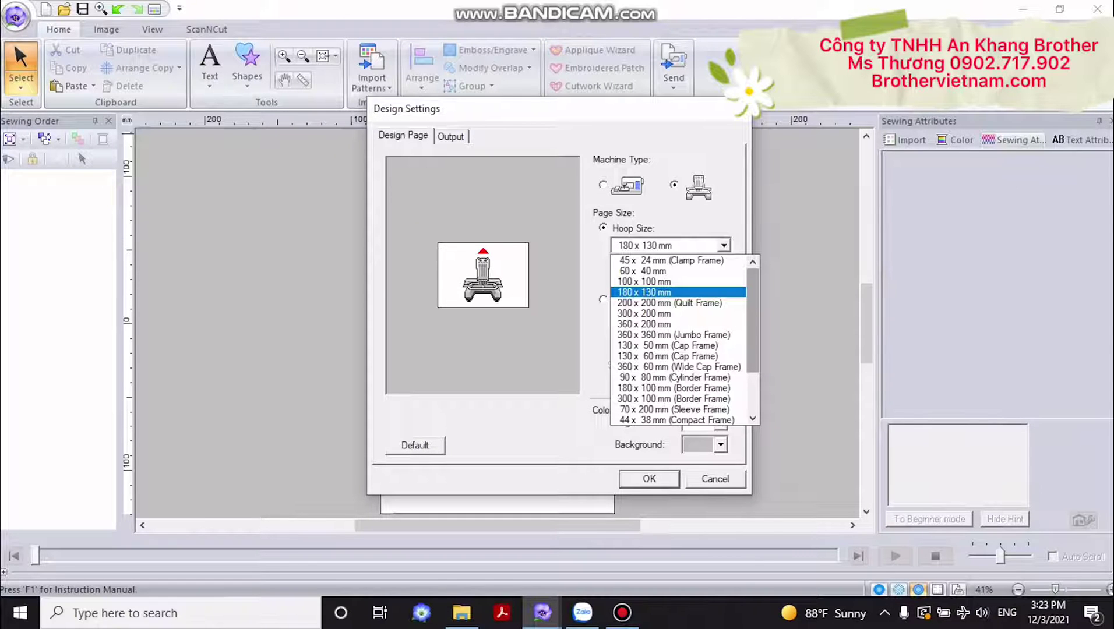
pyautogui.click(665, 293)
pyautogui.press('Return')
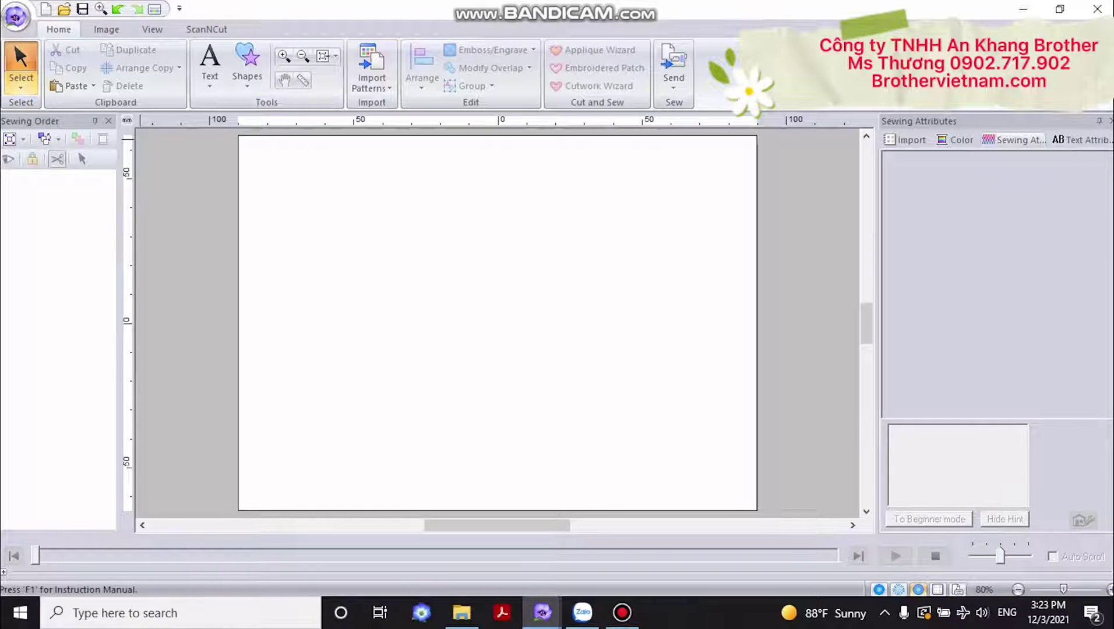
# - Draw a closed four-point curve shape about 74 mm wide and 62 mm high, slightly right of centre in the page's upper half
pyautogui.click(21, 76)
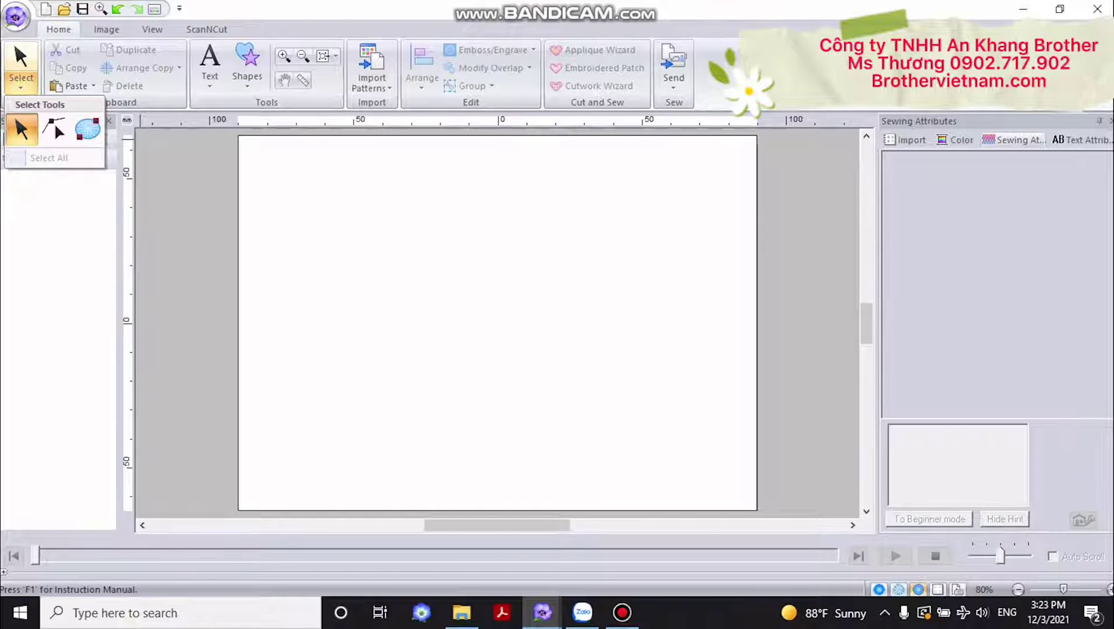
pyautogui.click(248, 66)
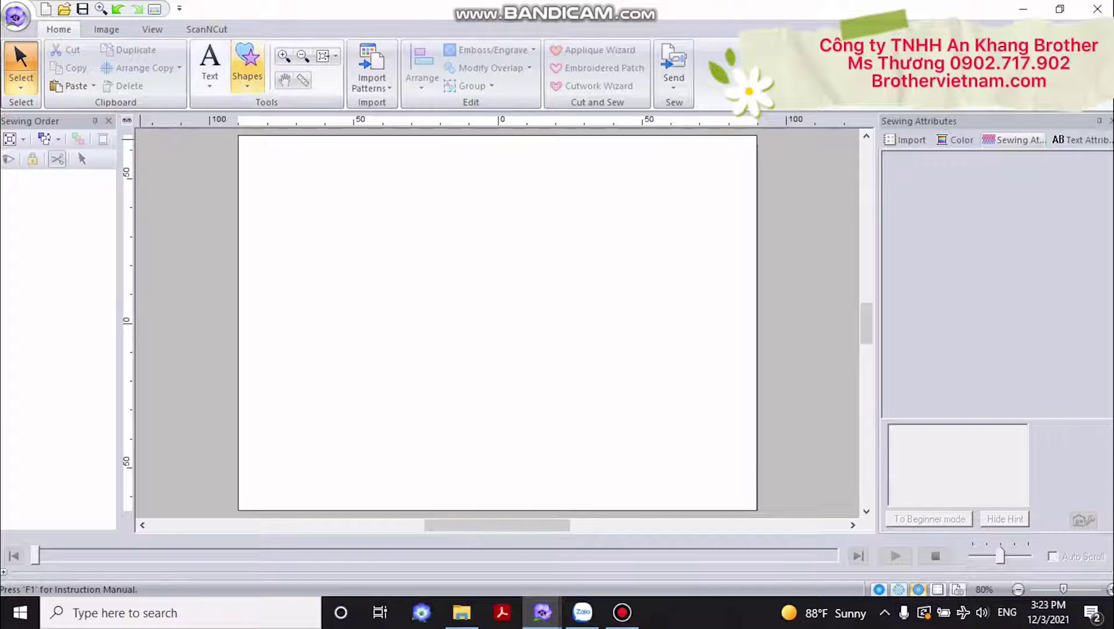
pyautogui.click(281, 129)
pyautogui.click(456, 290)
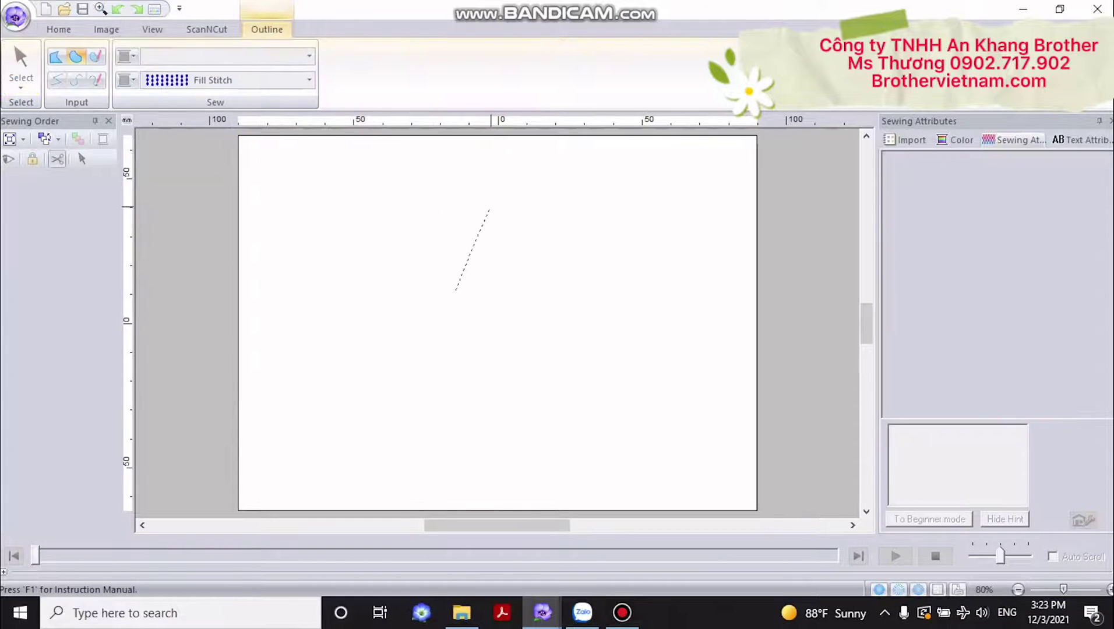
pyautogui.click(490, 207)
pyautogui.click(635, 204)
pyautogui.click(611, 341)
pyautogui.doubleClick(455, 291)
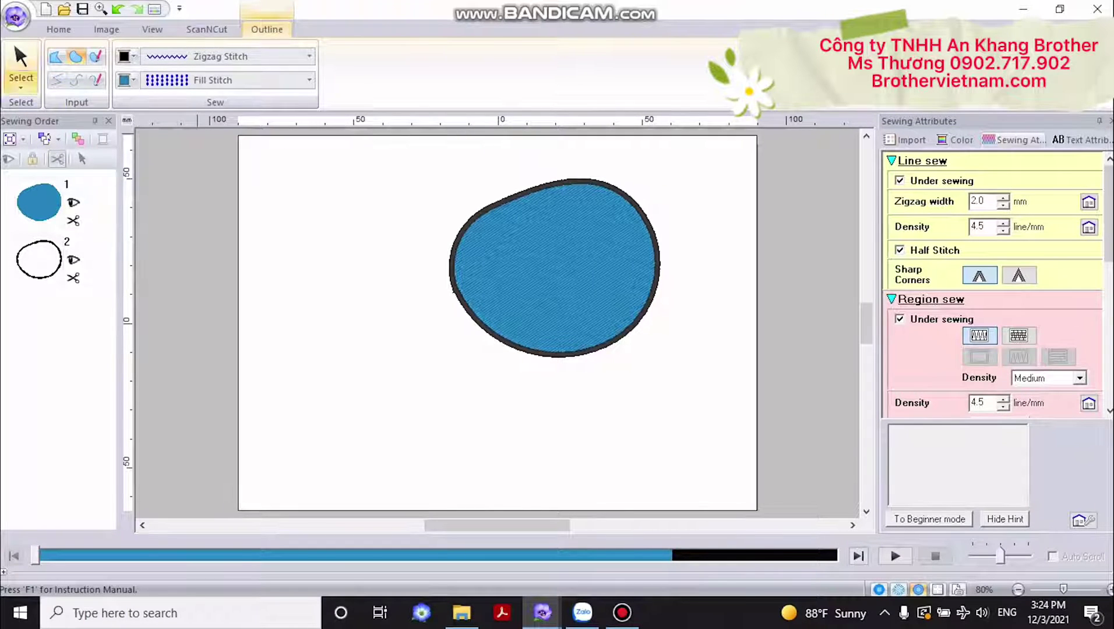
# - Select the blue curve shape and move it slightly downward on the page
pyautogui.click(21, 58)
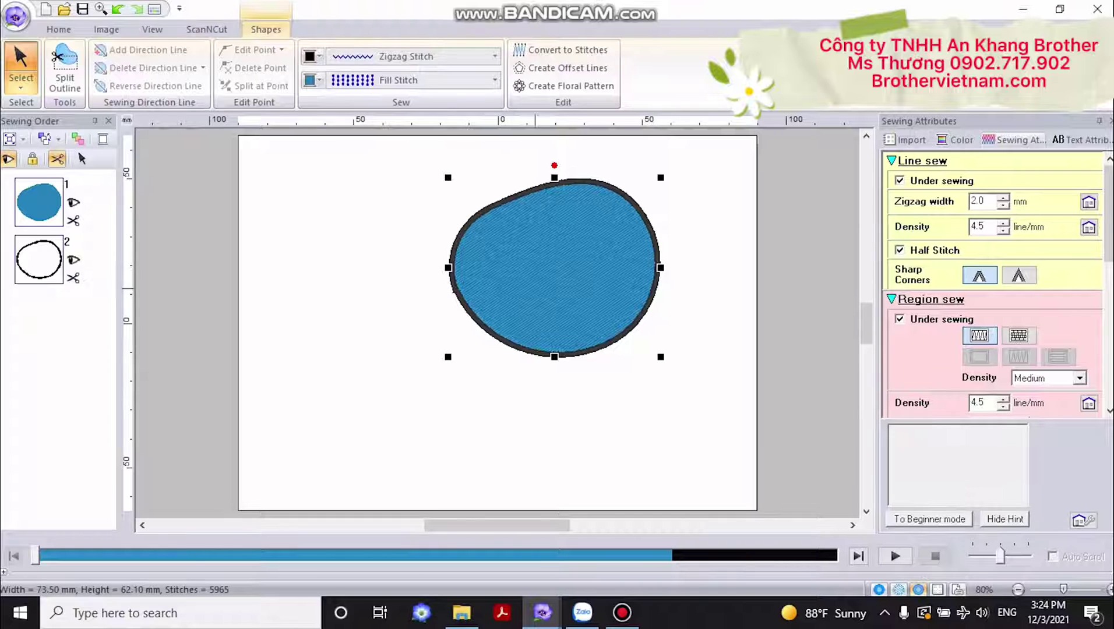
pyautogui.click(737, 263)
pyautogui.click(554, 291)
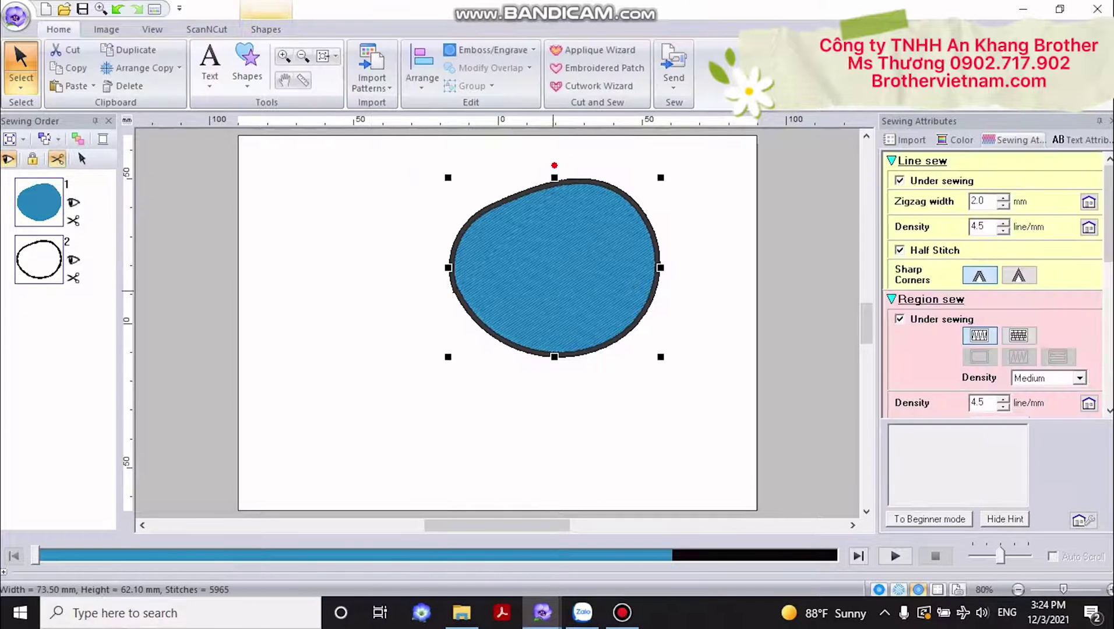
pyautogui.moveTo(554, 290); pyautogui.dragTo(553, 299)
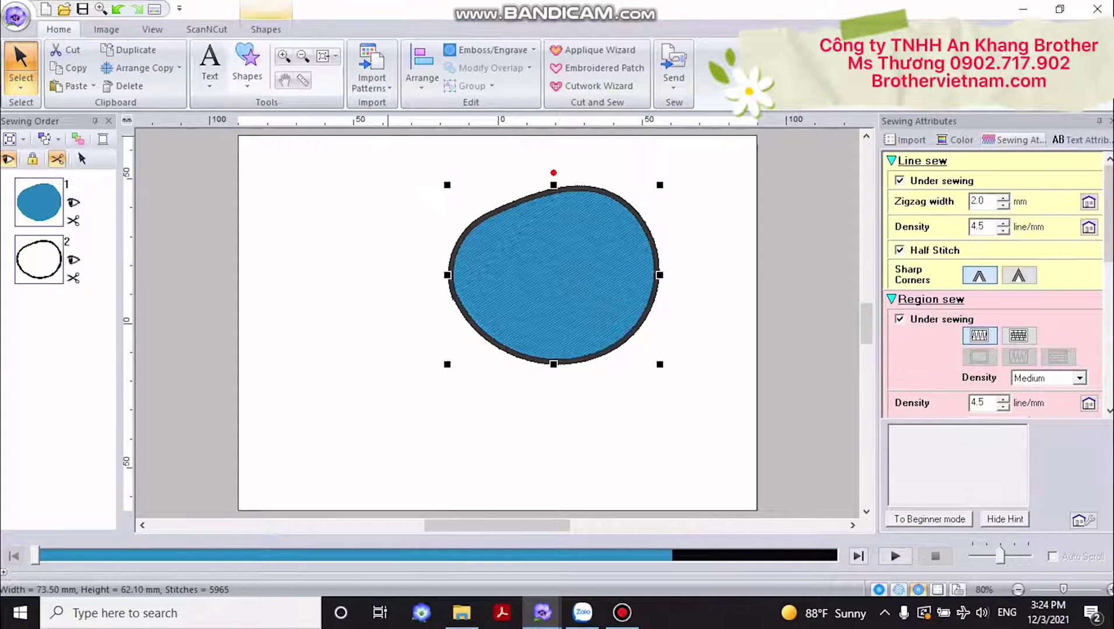
# - Edit the shape's upper-left point, raising its curve handle and shifting the point slightly downward
pyautogui.click(20, 84)
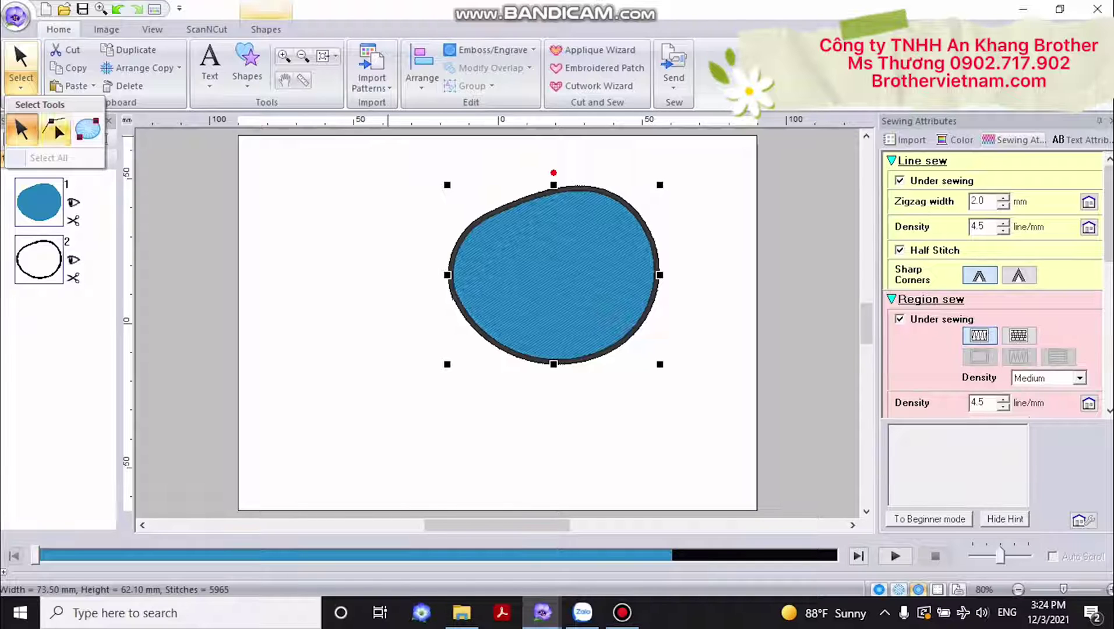
pyautogui.click(55, 130)
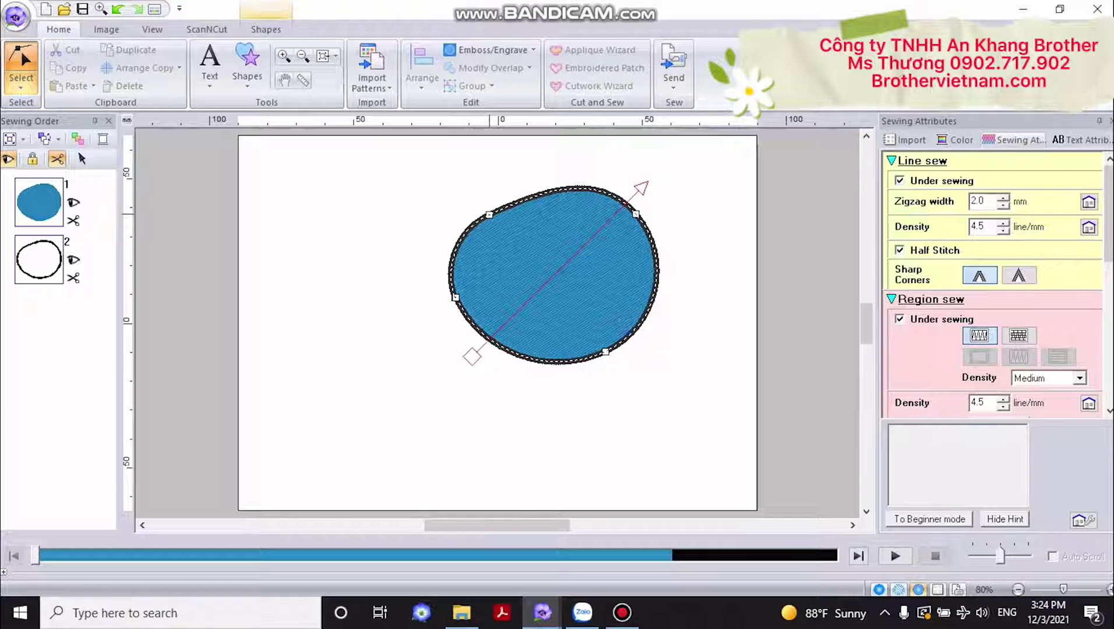
pyautogui.click(489, 214)
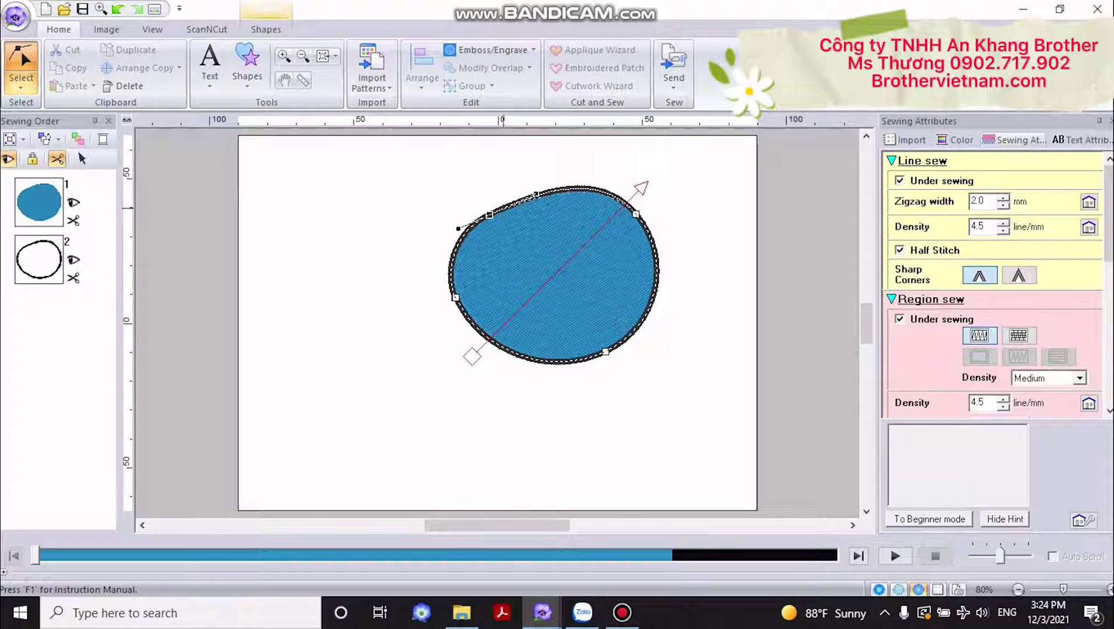
pyautogui.moveTo(536, 194); pyautogui.dragTo(542, 181)
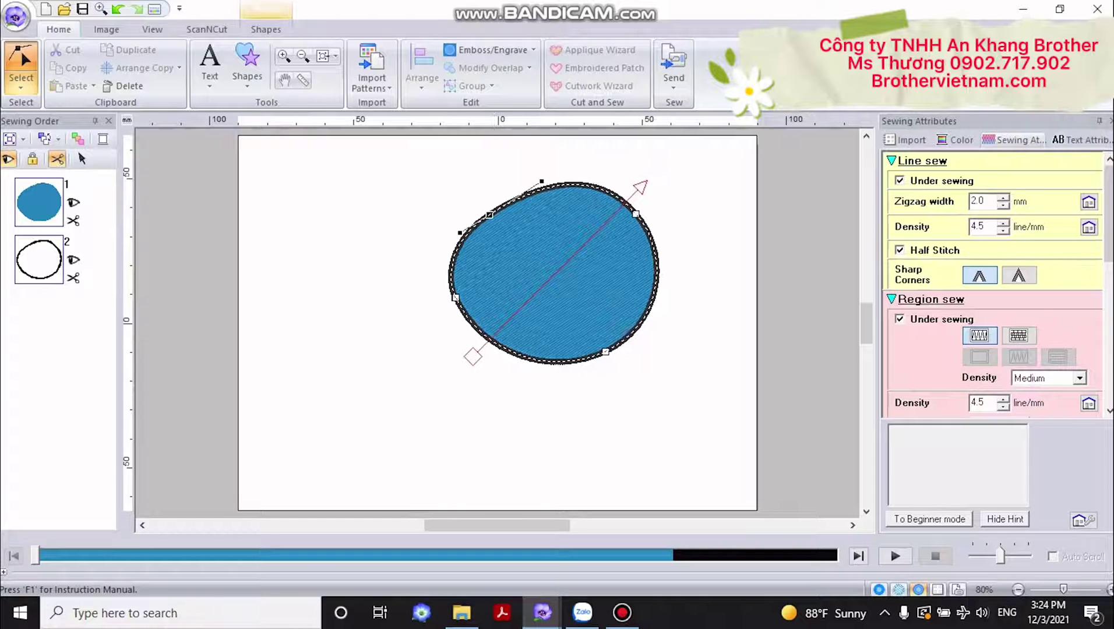
pyautogui.moveTo(489, 214)
pyautogui.mouseDown()
pyautogui.moveTo(500, 196)
pyautogui.moveTo(489, 220)
pyautogui.mouseUp()
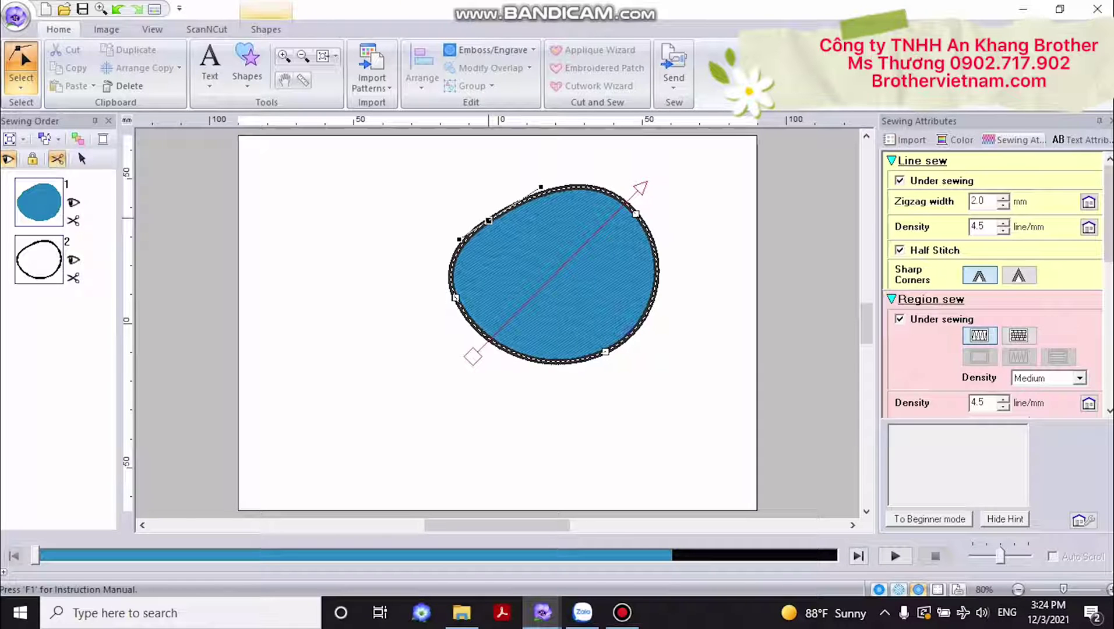
# - Replace the shape's upper-left point with a new one on that edge, pulled outward to round the outline, and deselect it
pyautogui.press('Delete')
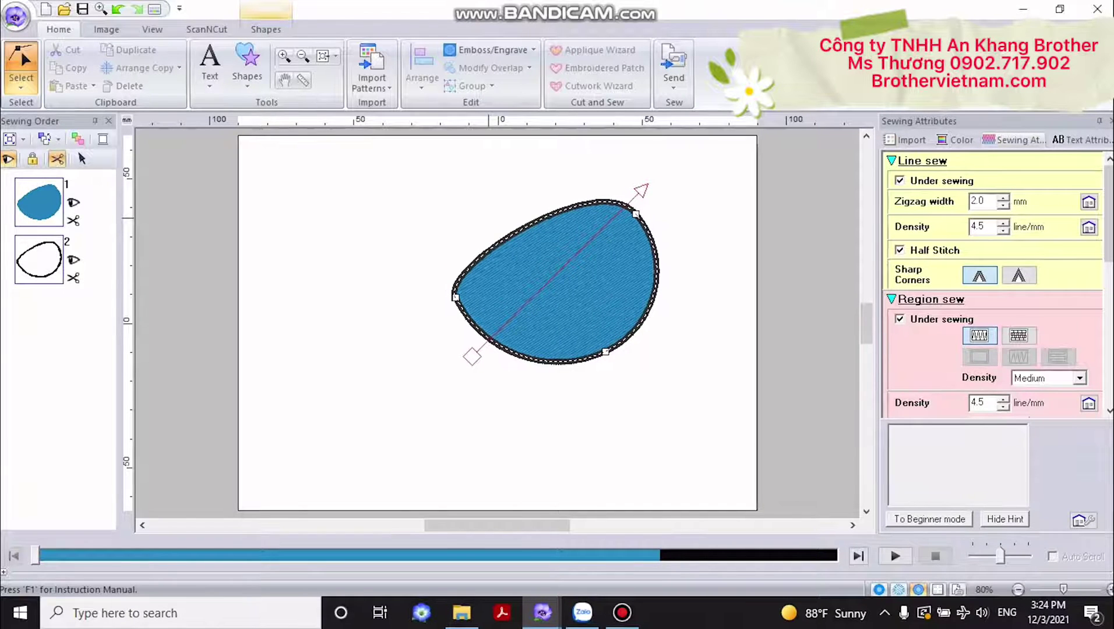
pyautogui.click(516, 233)
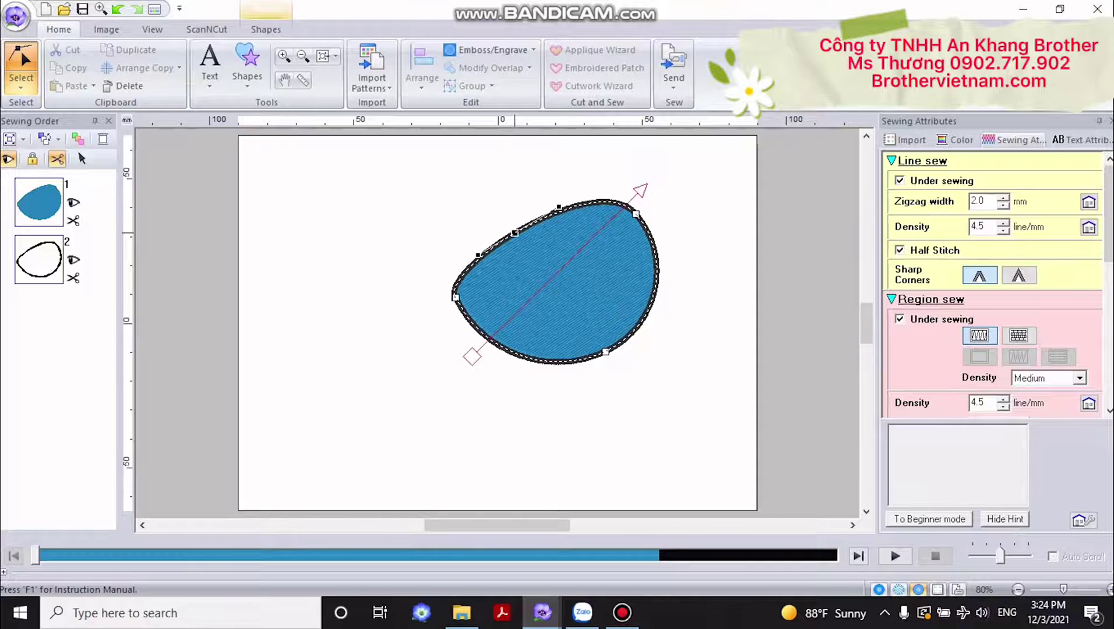
pyautogui.moveTo(515, 233); pyautogui.dragTo(494, 207)
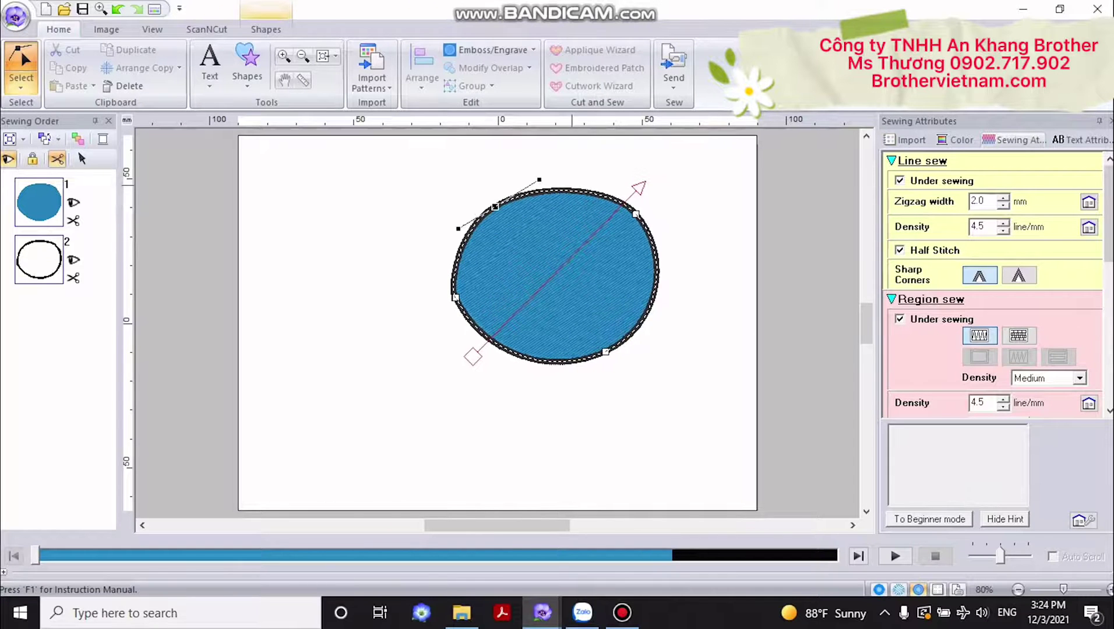
pyautogui.click(572, 185)
pyautogui.click(571, 188)
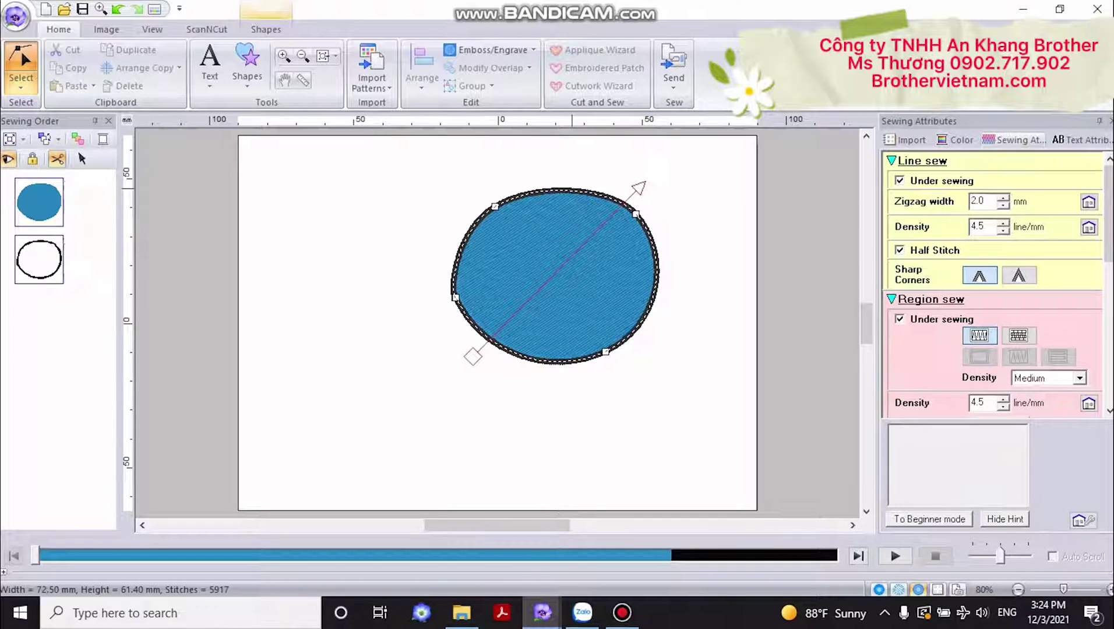
# - Add a new point on the shape's top edge and pull it slightly upward so the outline bulges there
pyautogui.click(572, 189)
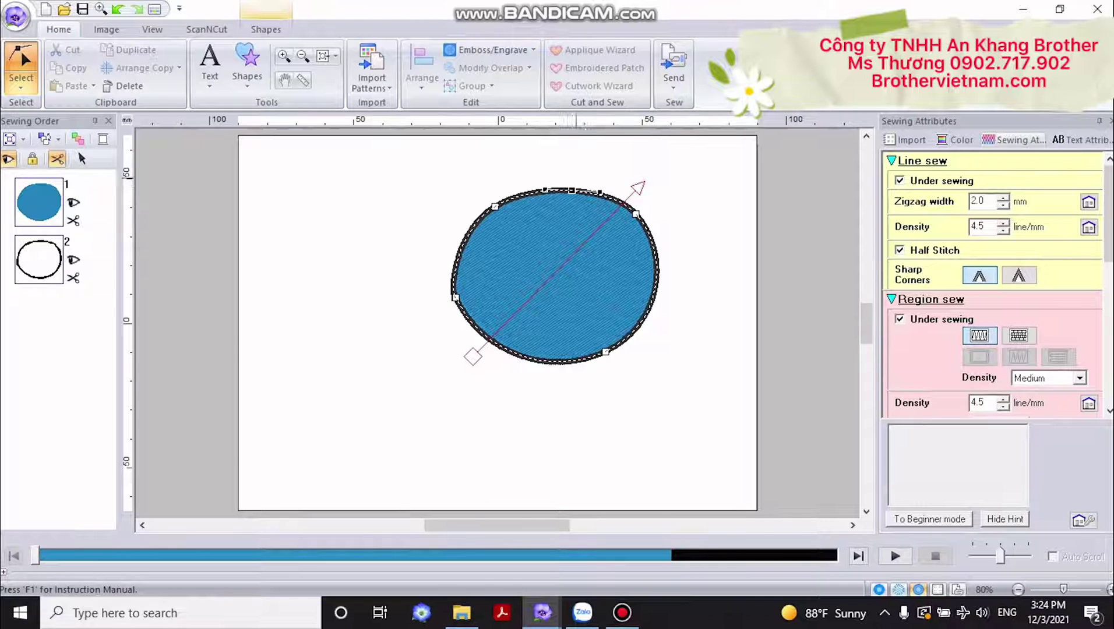
pyautogui.moveTo(572, 190); pyautogui.dragTo(576, 177)
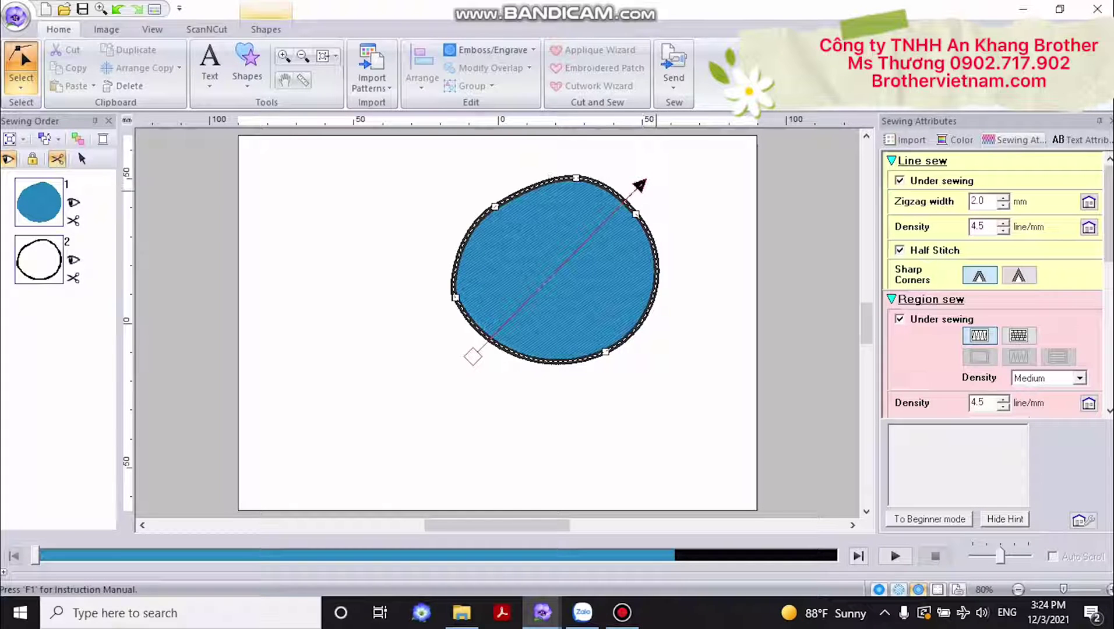
# - Rotate the shape's stitch direction line so the fill runs steeply, from its upper-left point to the lower middle of the outline
pyautogui.moveTo(639, 185); pyautogui.dragTo(659, 209)
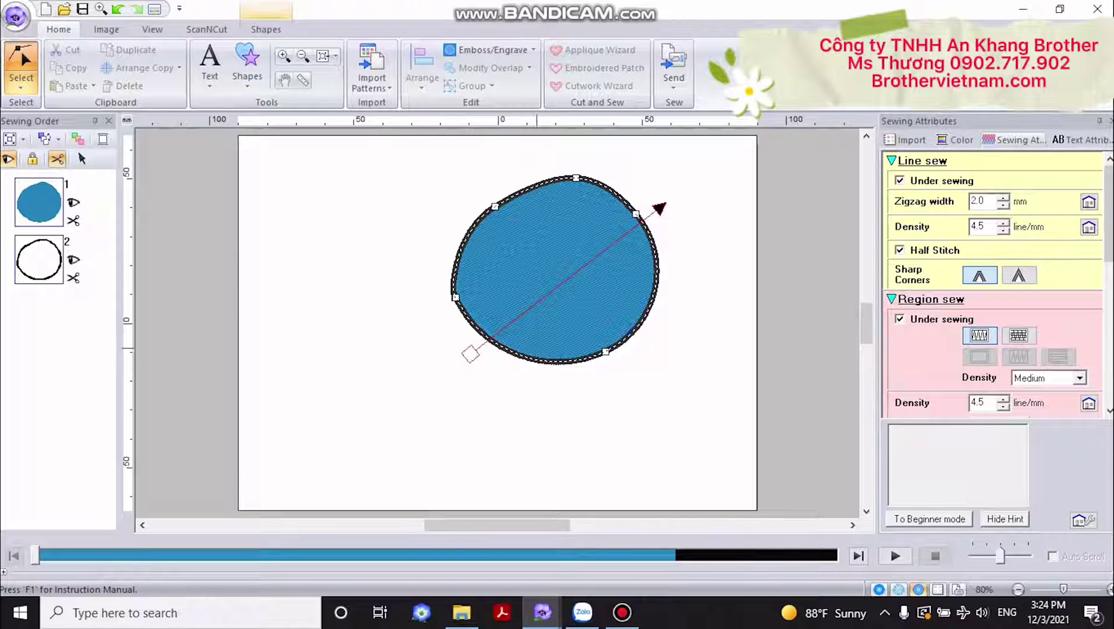
pyautogui.click(1111, 590)
pyautogui.click(1111, 590)
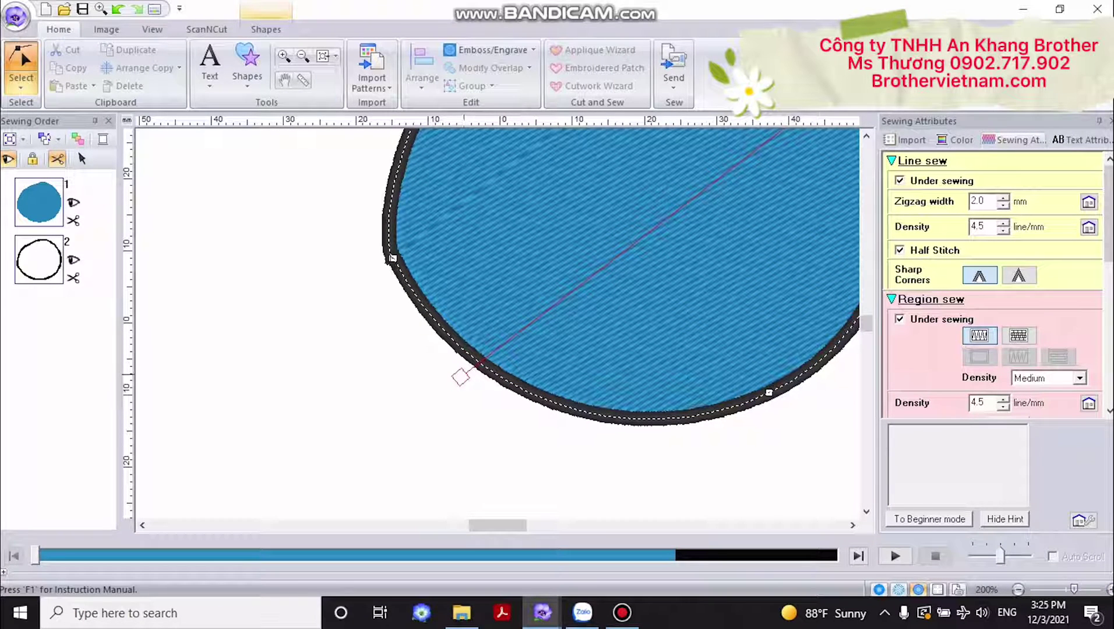
pyautogui.moveTo(500, 526); pyautogui.dragTo(507, 526)
pyautogui.scroll(3, 502, 323)
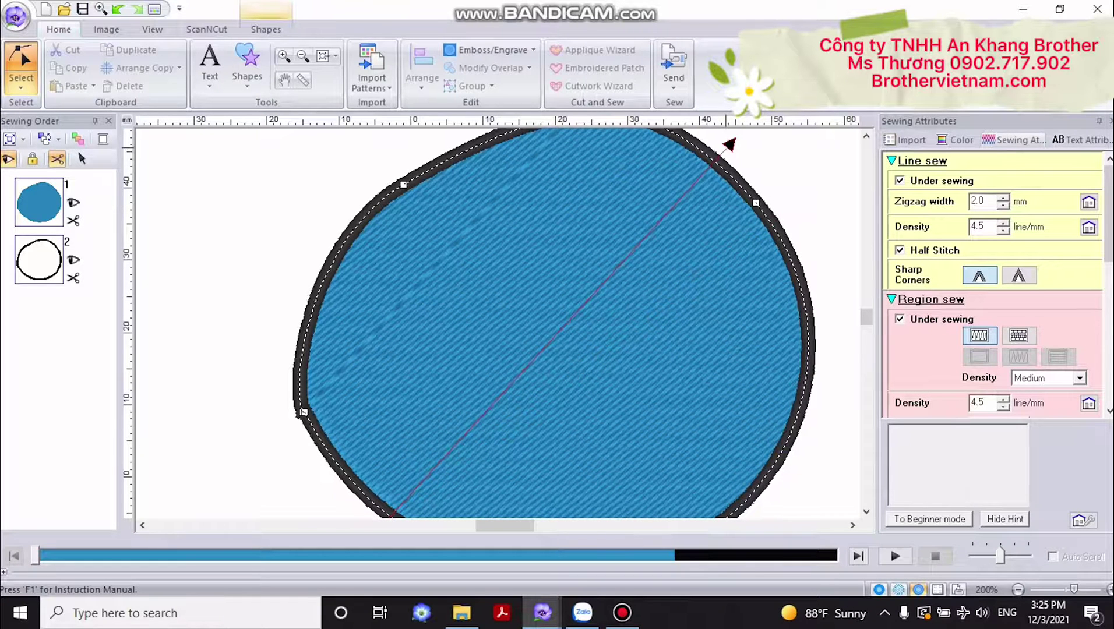
pyautogui.click(730, 143)
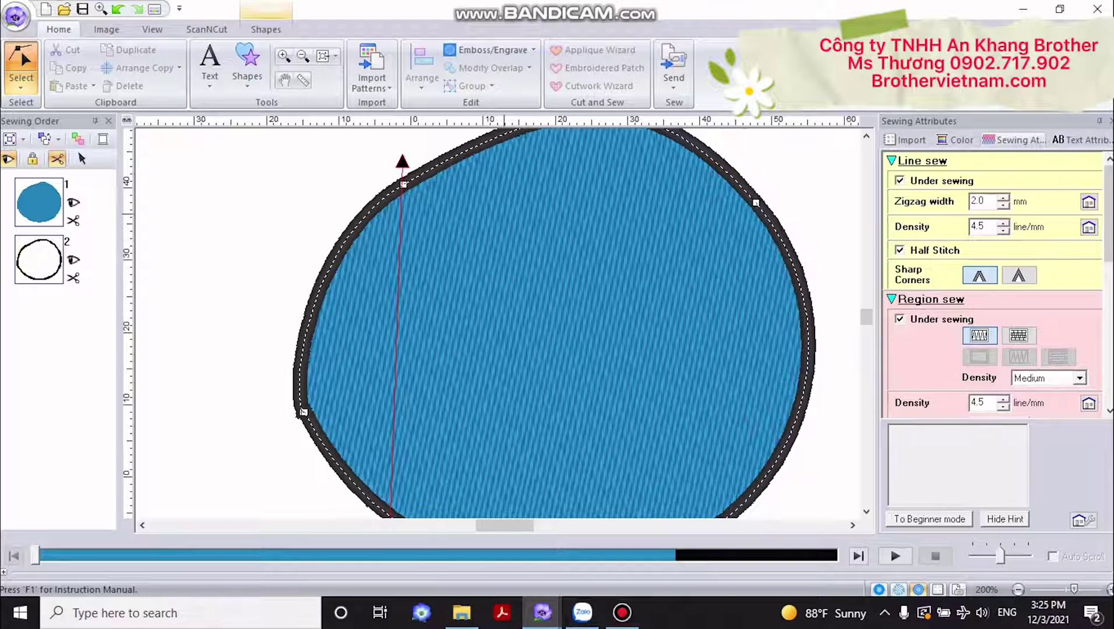
pyautogui.click(1018, 590)
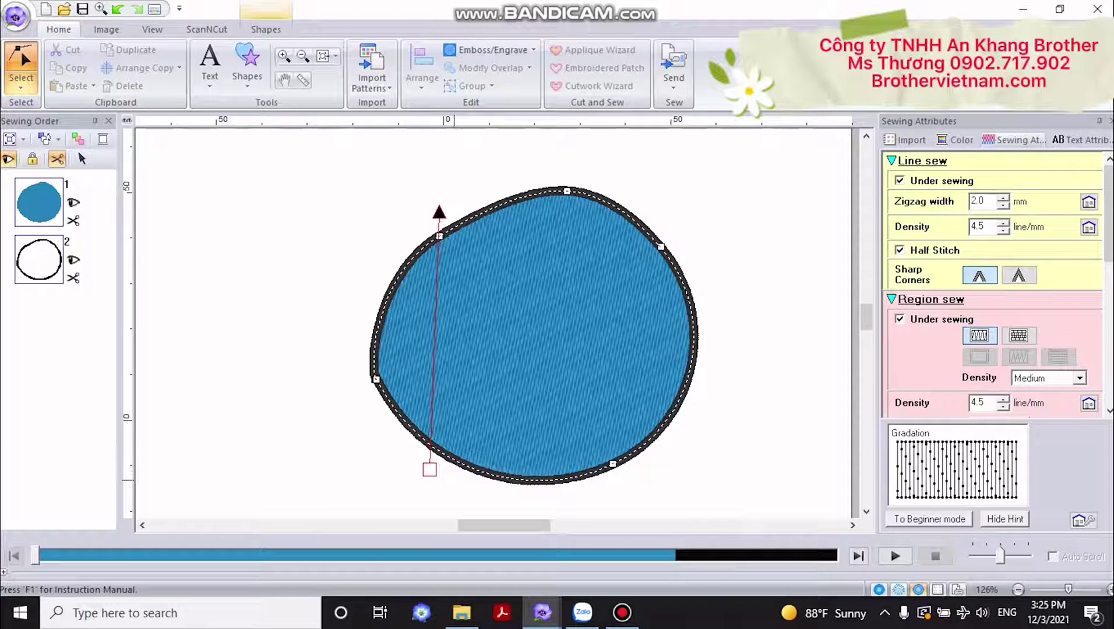
pyautogui.moveTo(430, 469); pyautogui.dragTo(541, 503)
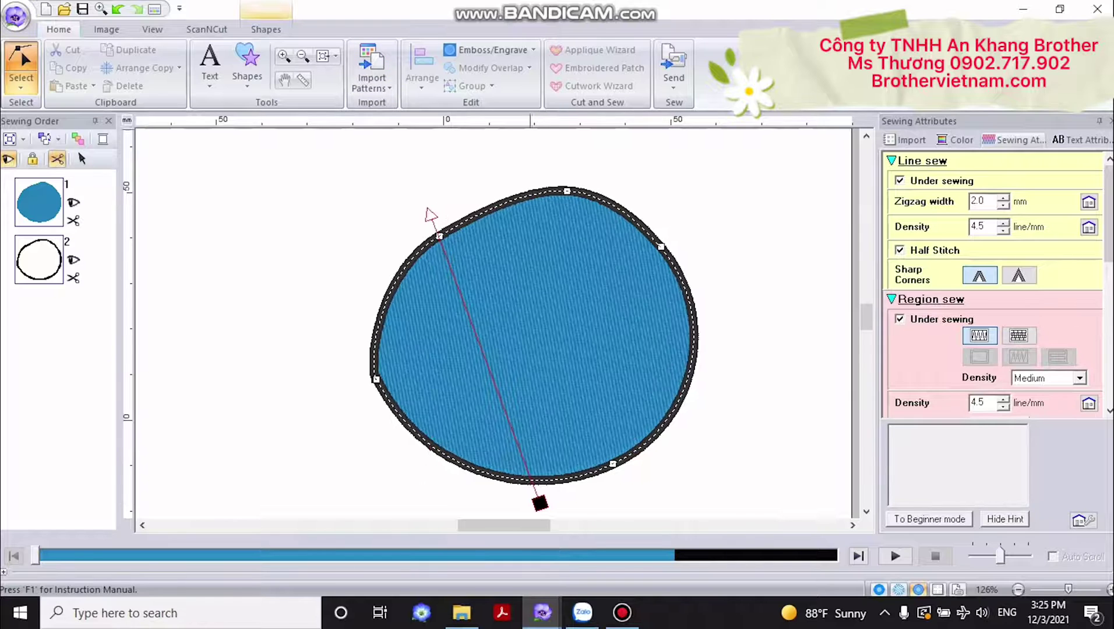
# - Select the whole shape, move it slightly up and to the left, and scale it proportionally down to about 53 by 48 mm
pyautogui.click(21, 87)
pyautogui.click(22, 129)
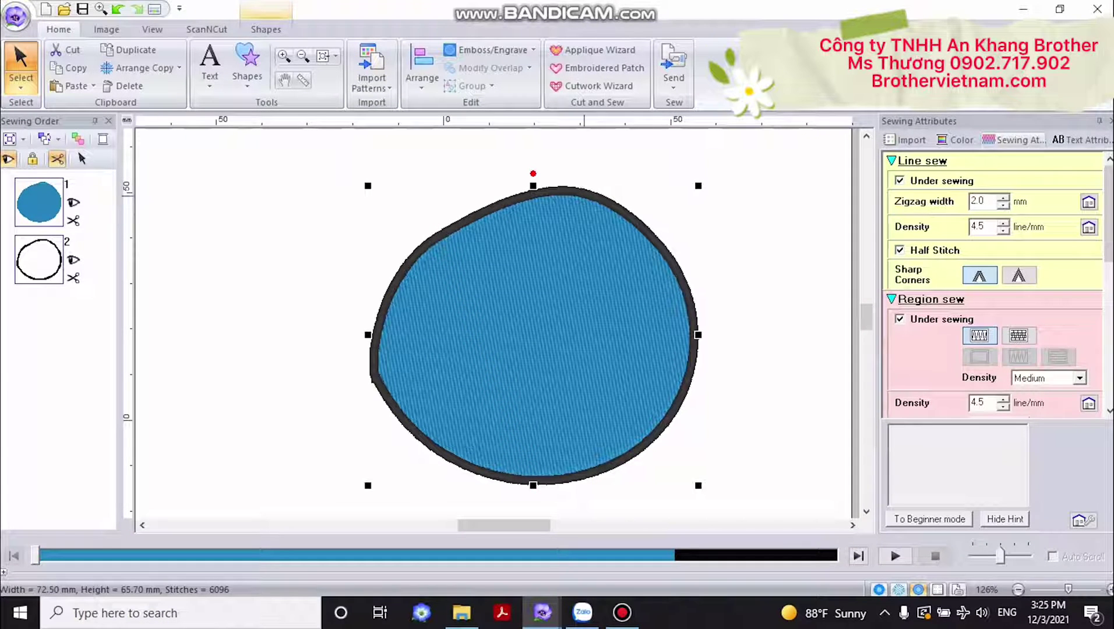
pyautogui.moveTo(571, 333); pyautogui.dragTo(558, 312)
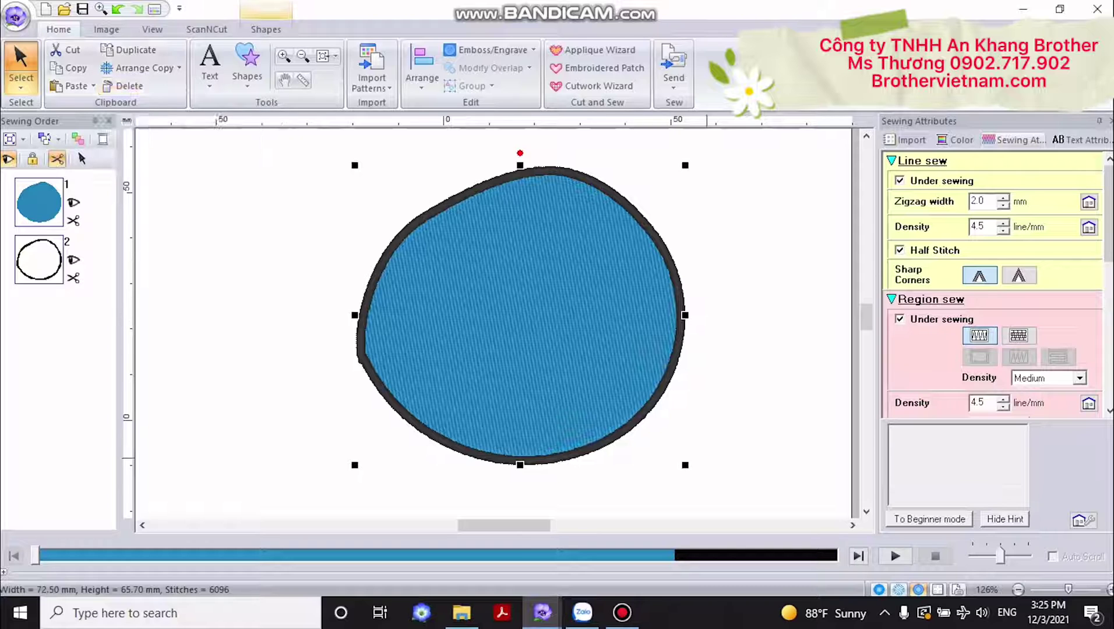
pyautogui.moveTo(686, 465); pyautogui.dragTo(641, 424)
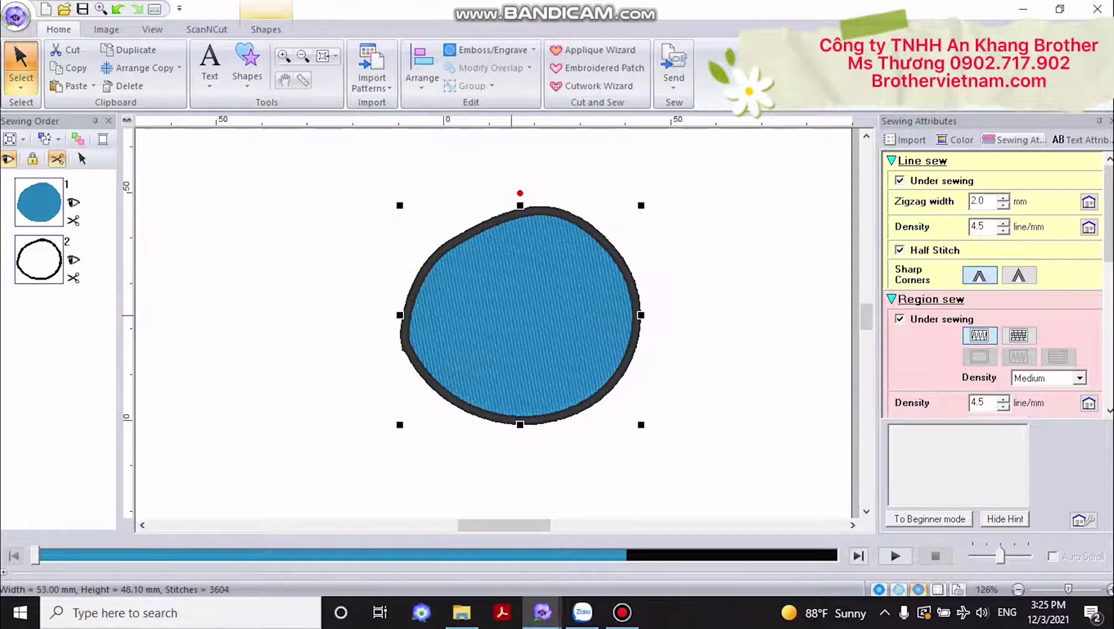
# - Move the reduced shape to the upper-right part of the page
pyautogui.click(1018, 590)
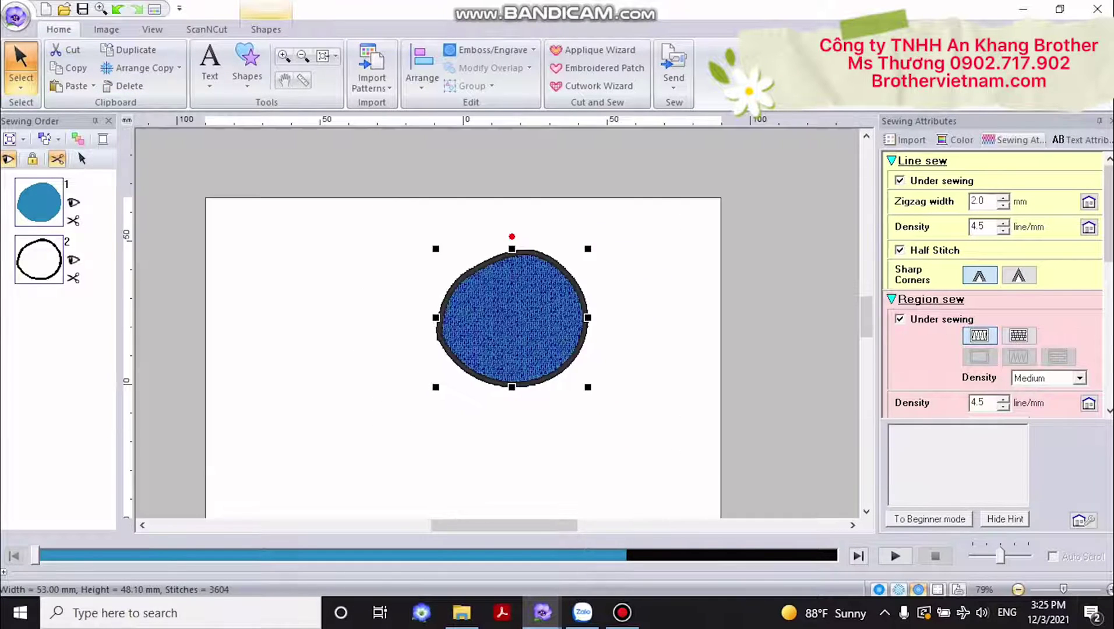
pyautogui.scroll(-1, 479, 280)
pyautogui.moveTo(525, 258); pyautogui.dragTo(598, 244)
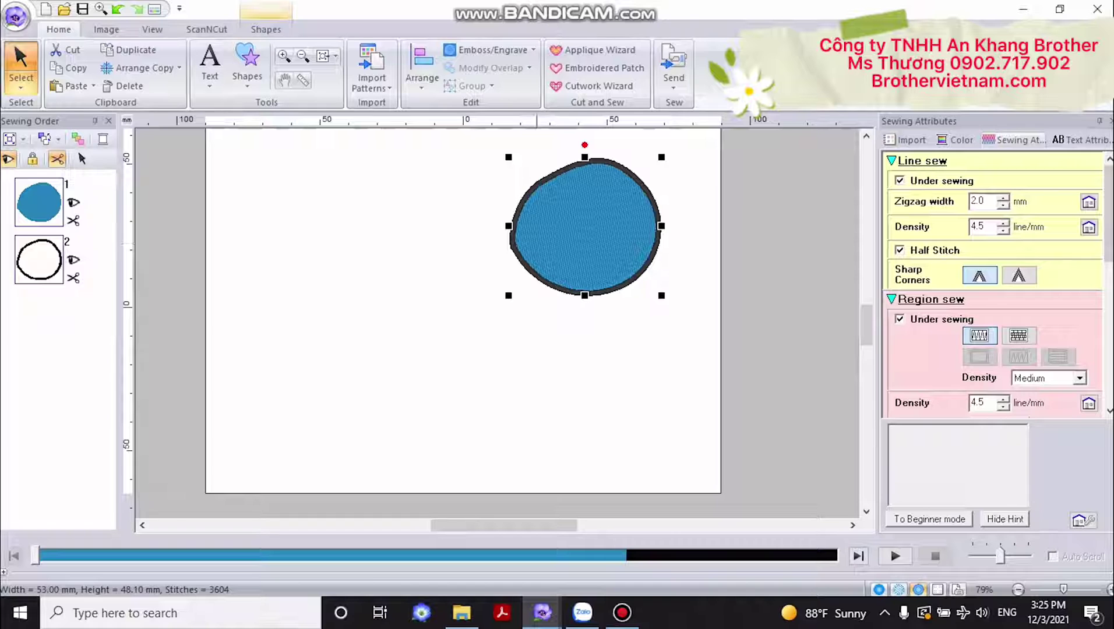
# - Cut the shape and paste it back, moving the pasted shape slightly down and to the left
pyautogui.click(65, 50)
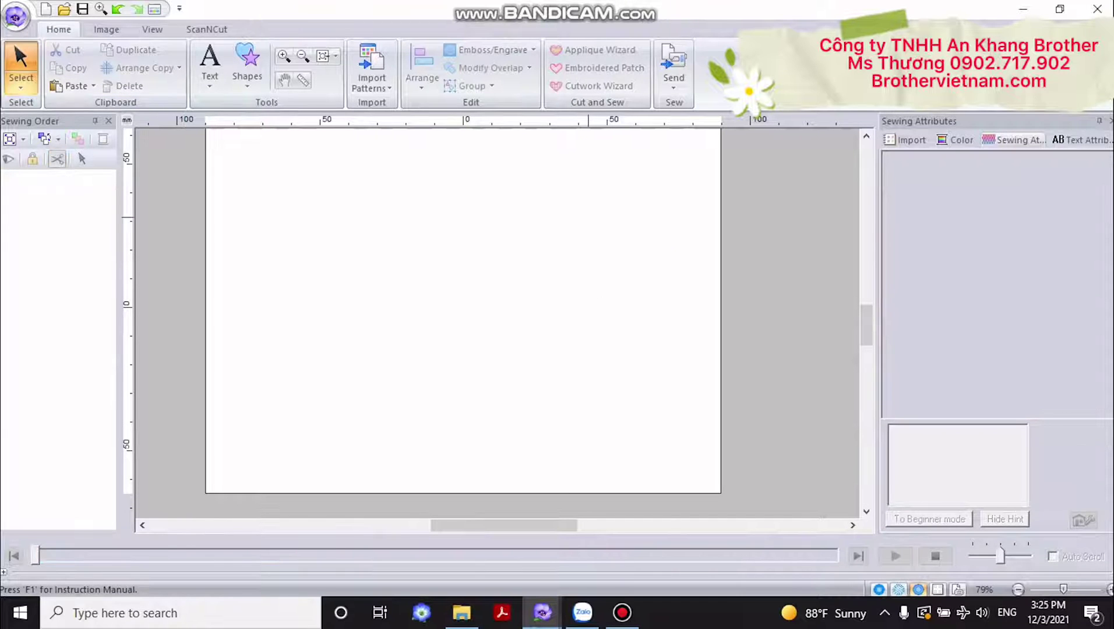
pyautogui.click(72, 86)
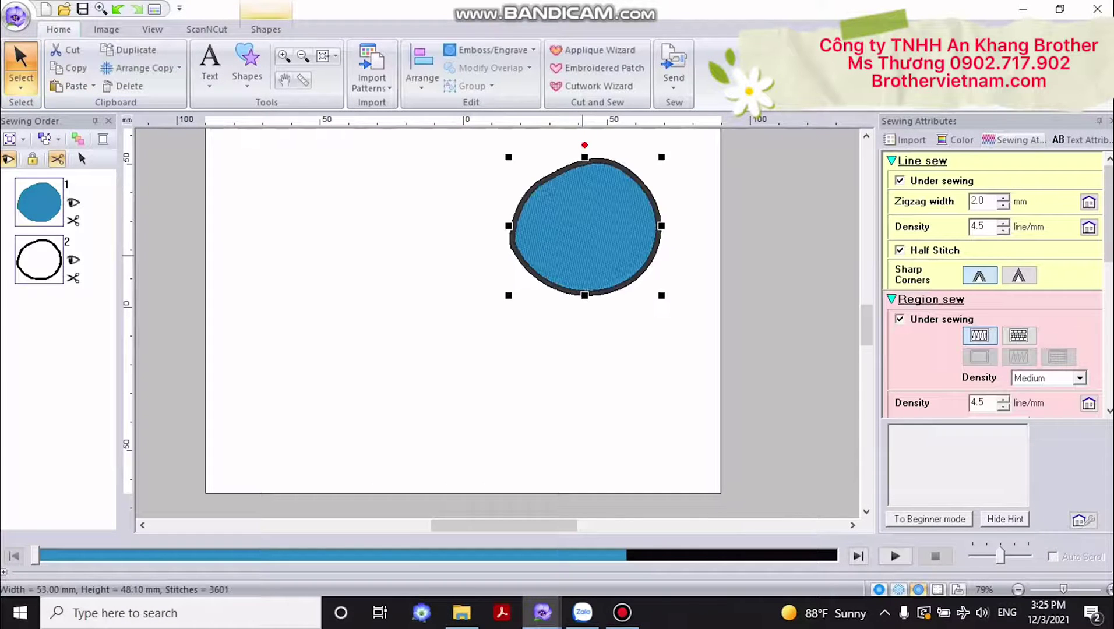
pyautogui.moveTo(584, 248); pyautogui.dragTo(566, 267)
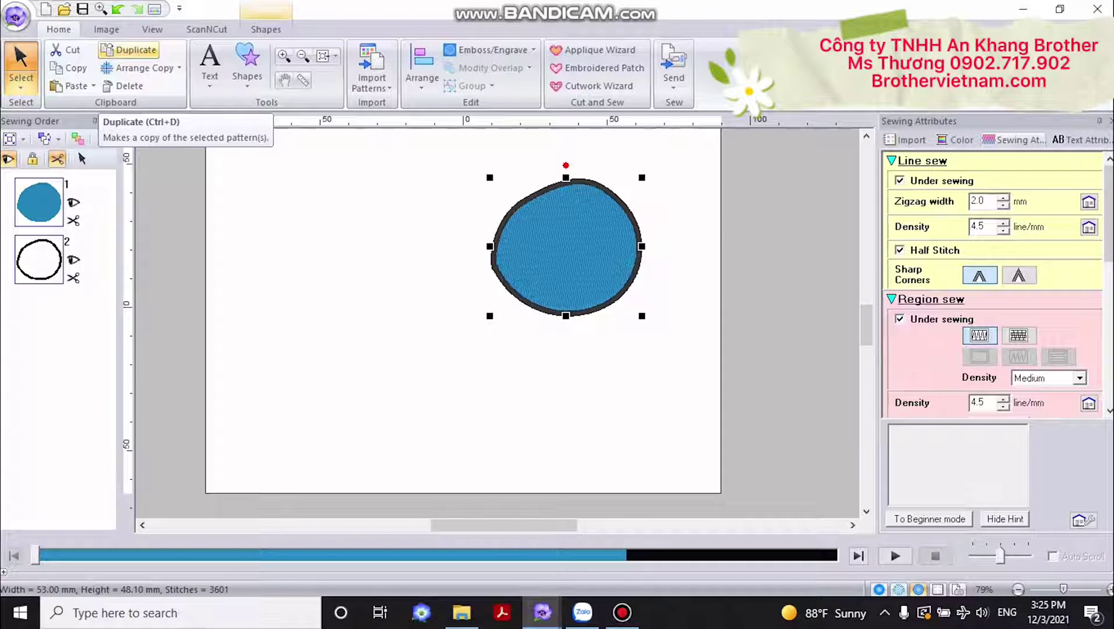
# - Duplicate the blue shape and place the copy in the page's upper-left area
pyautogui.click(129, 50)
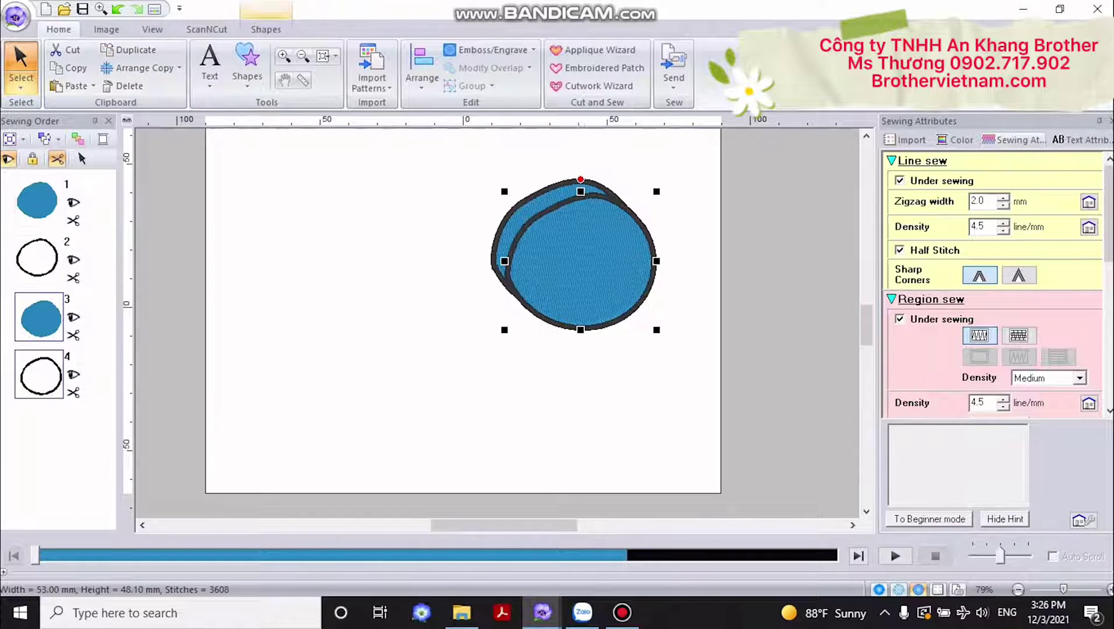
pyautogui.moveTo(517, 256); pyautogui.dragTo(355, 224)
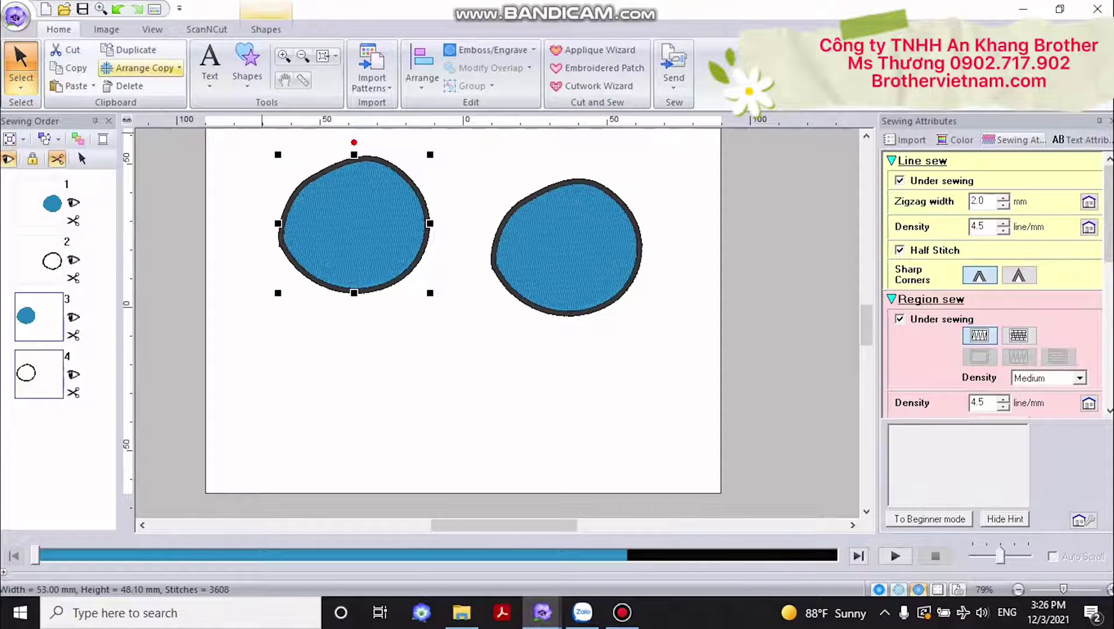
# - Create a Horizontal Mirror Copy below the left shape and move the mirrored pair slightly up and to the right
pyautogui.click(139, 68)
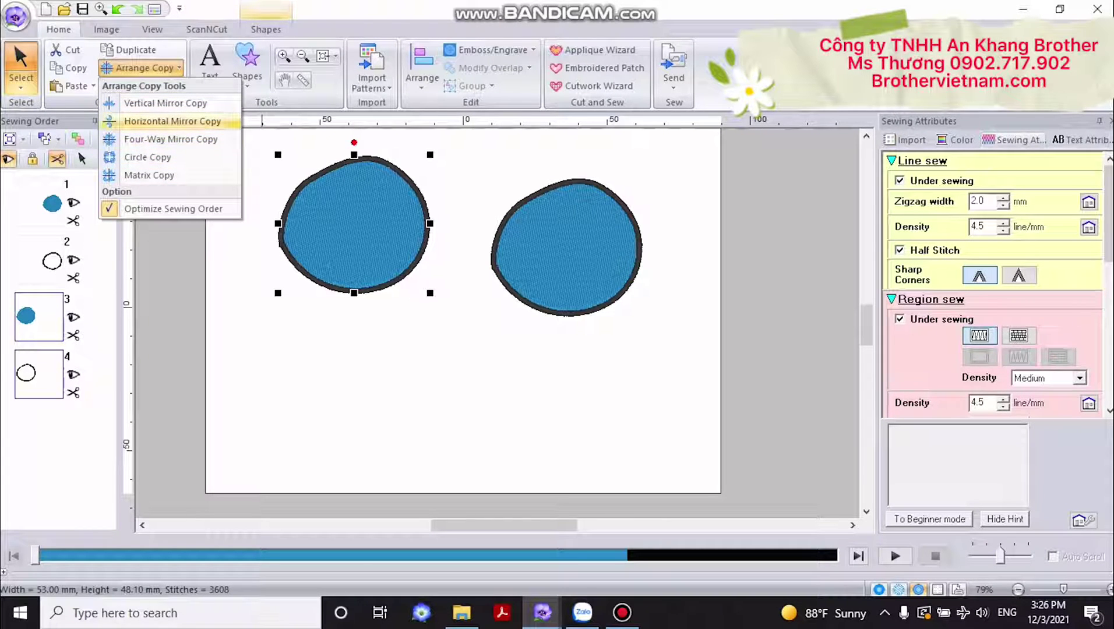
pyautogui.click(172, 121)
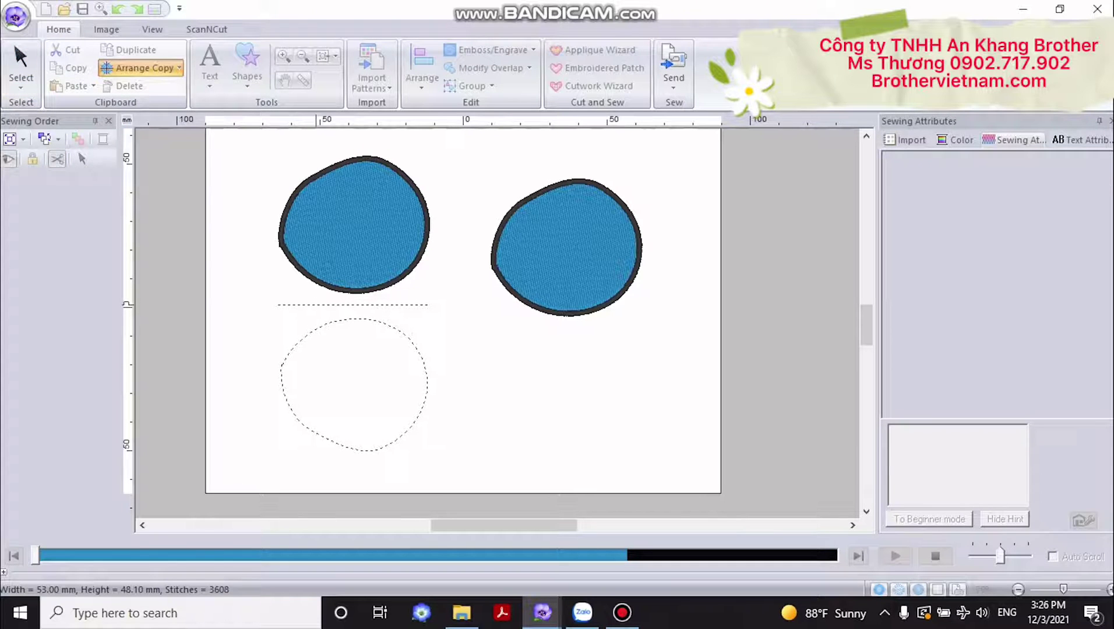
pyautogui.click(324, 305)
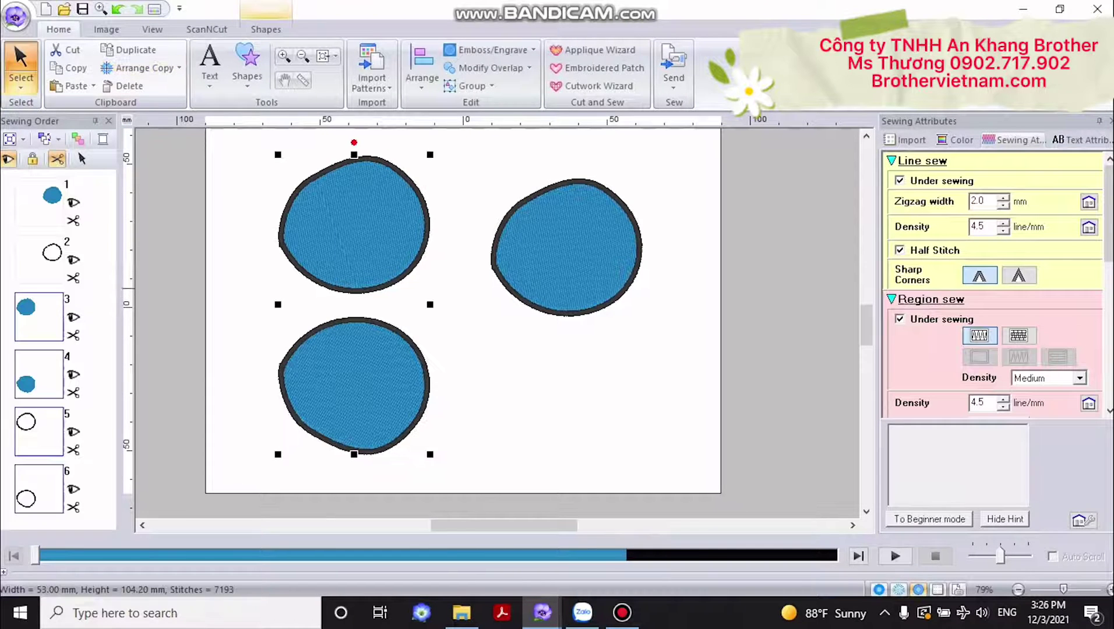
pyautogui.moveTo(350, 289); pyautogui.dragTo(360, 279)
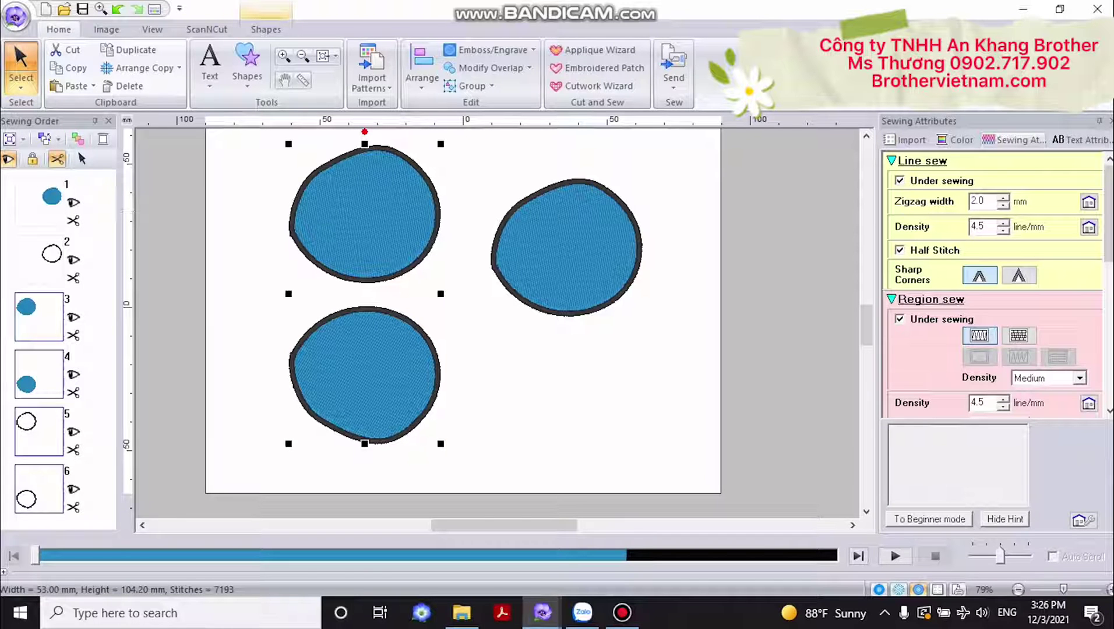
# - Select all the shapes on the page and delete them
pyautogui.moveTo(247, 156); pyautogui.dragTo(687, 434)
pyautogui.press('Delete')
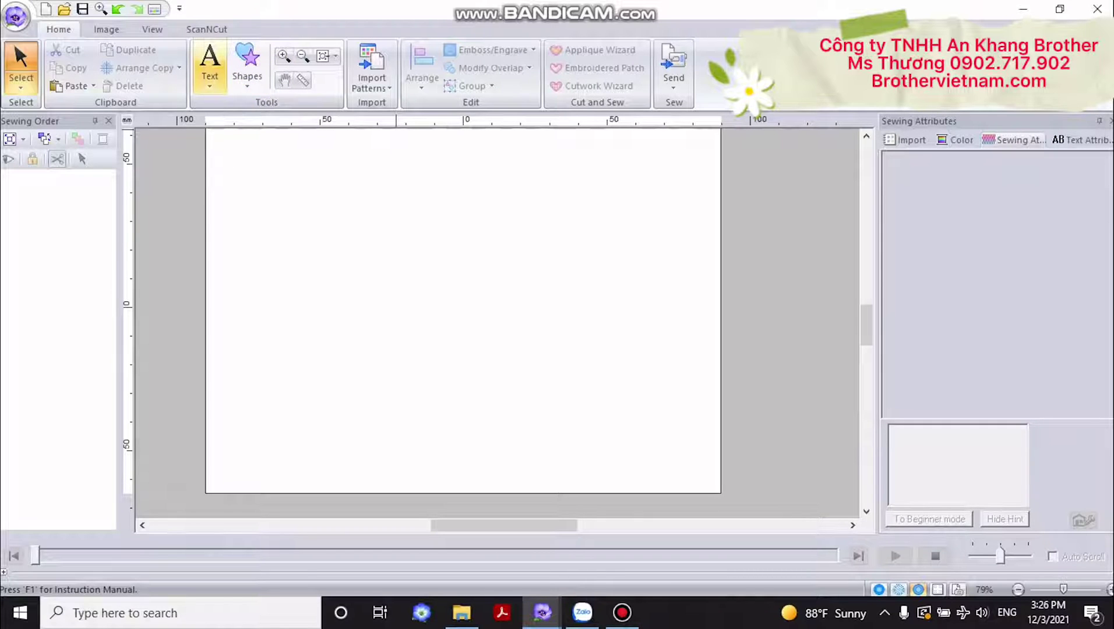
# - Choose the Small Text tool and look through the fonts available for it, leaving the font as is
pyautogui.click(210, 81)
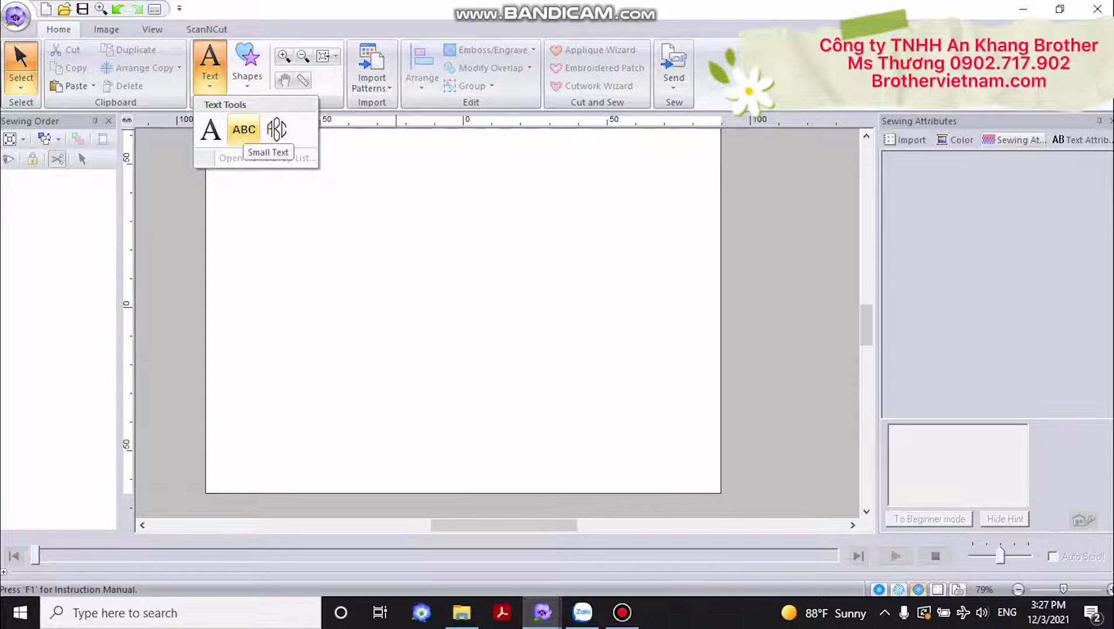
pyautogui.click(244, 129)
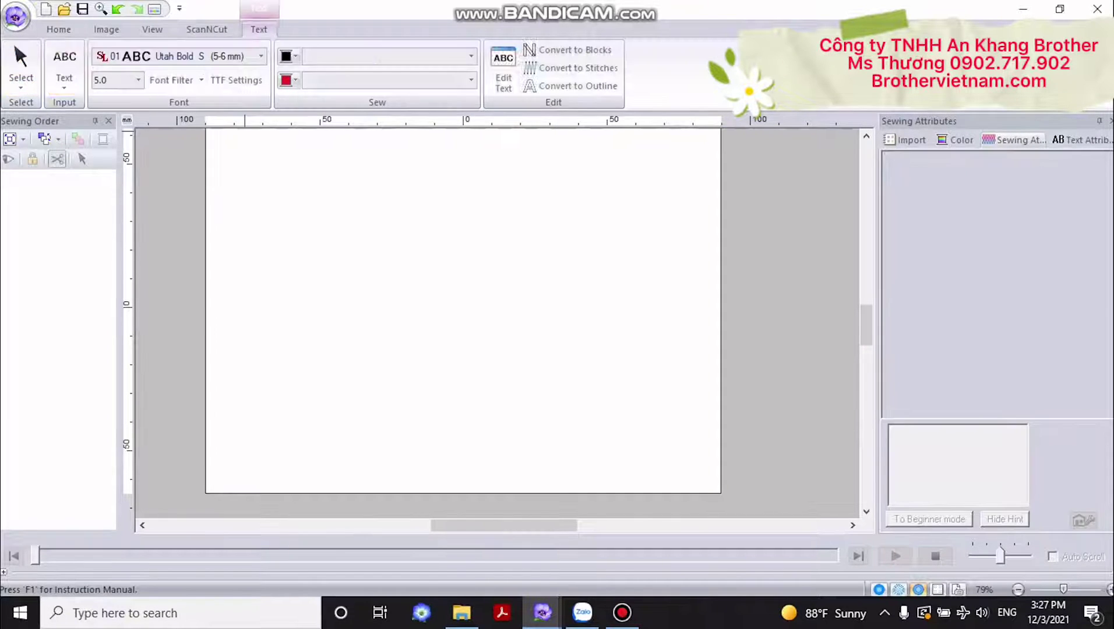
pyautogui.click(261, 57)
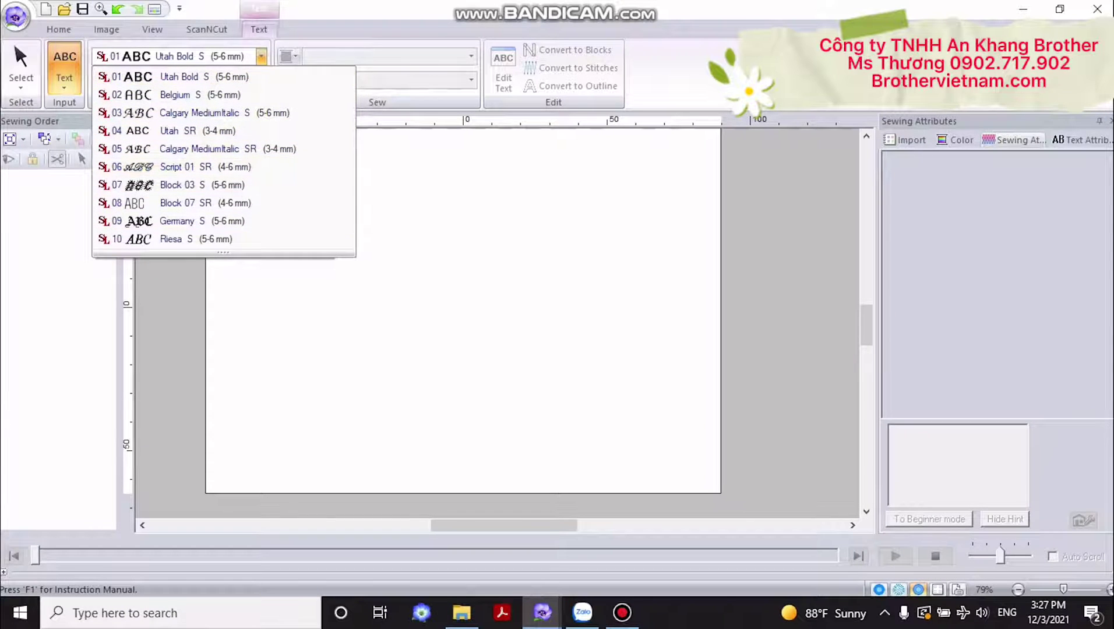
pyautogui.click(261, 56)
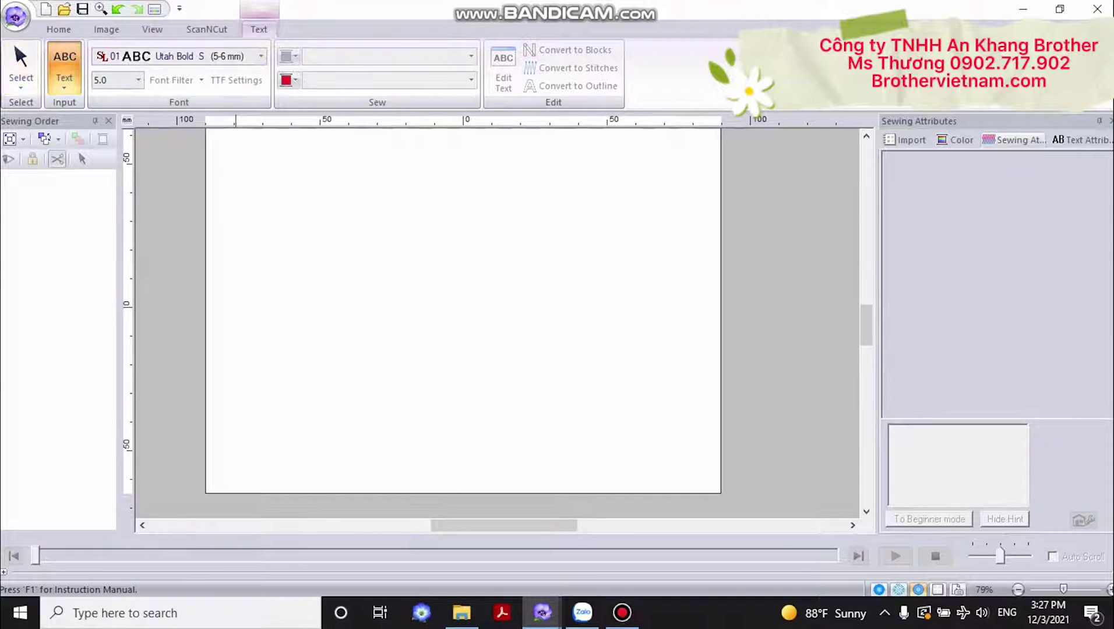
# - Switch to the standard Text tool and browse its font list, leaving the font as is
pyautogui.click(64, 86)
pyautogui.click(66, 129)
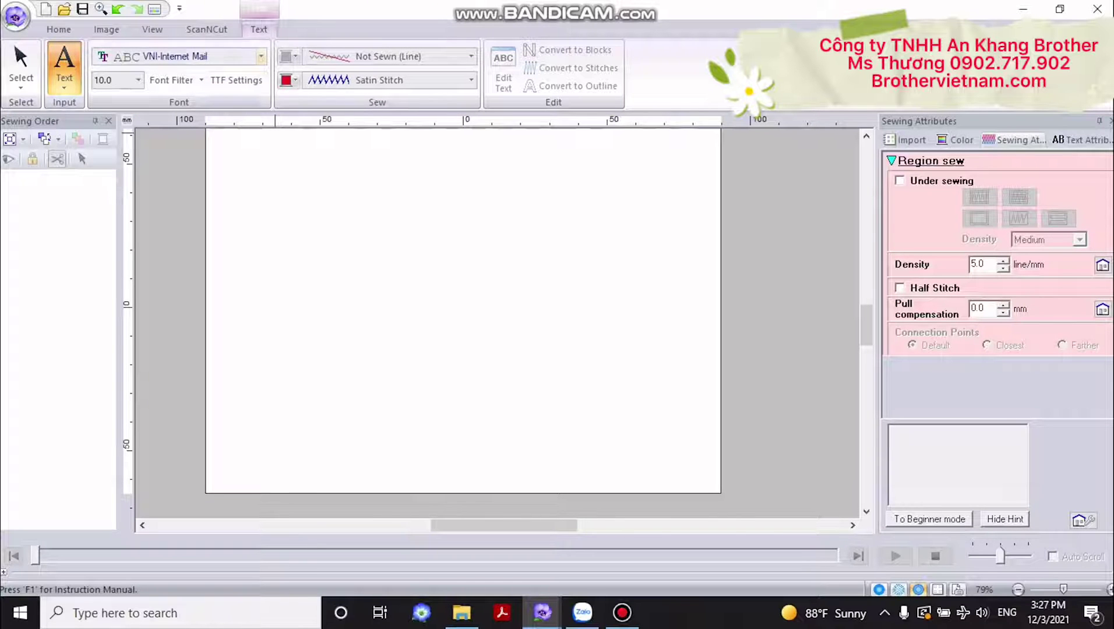
pyautogui.click(261, 56)
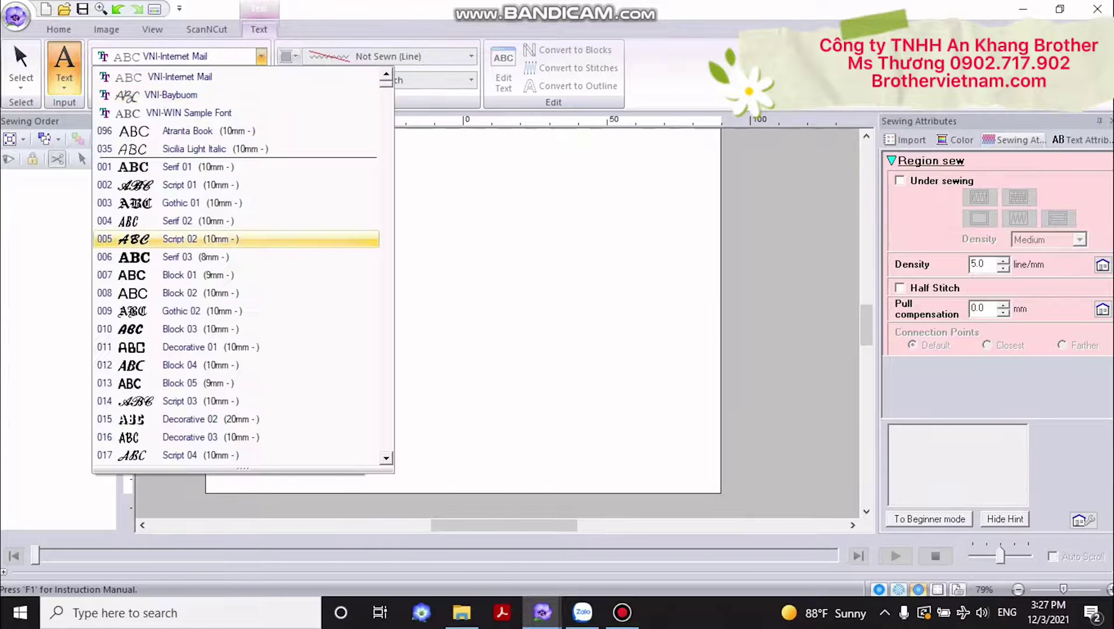
pyautogui.scroll(-14, 233, 239)
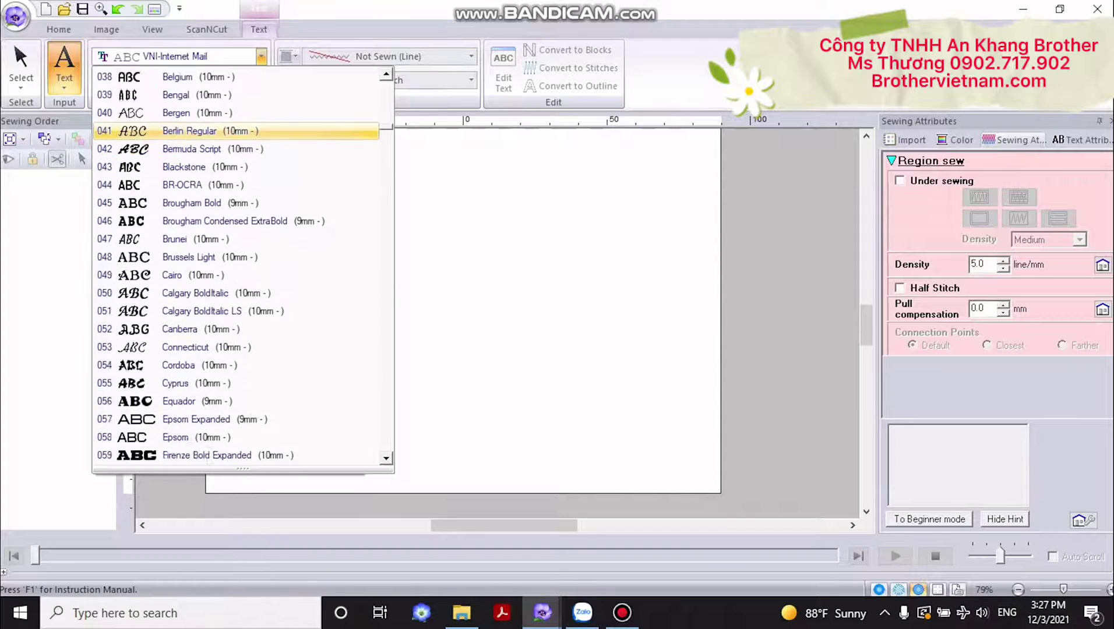
pyautogui.scroll(-8, 233, 239)
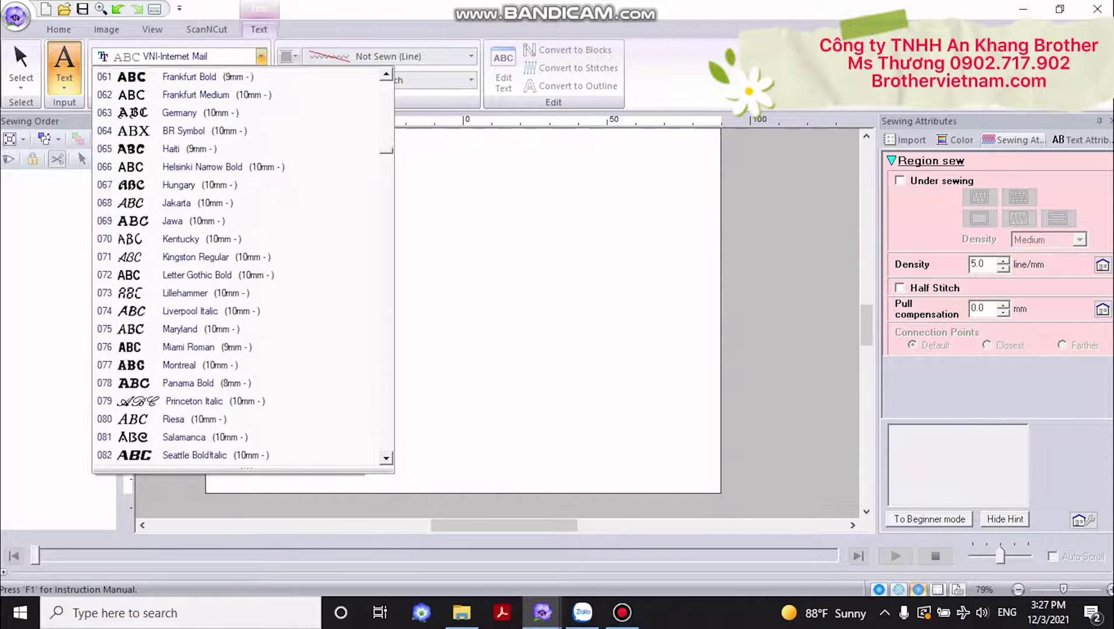
pyautogui.scroll(-8, 233, 239)
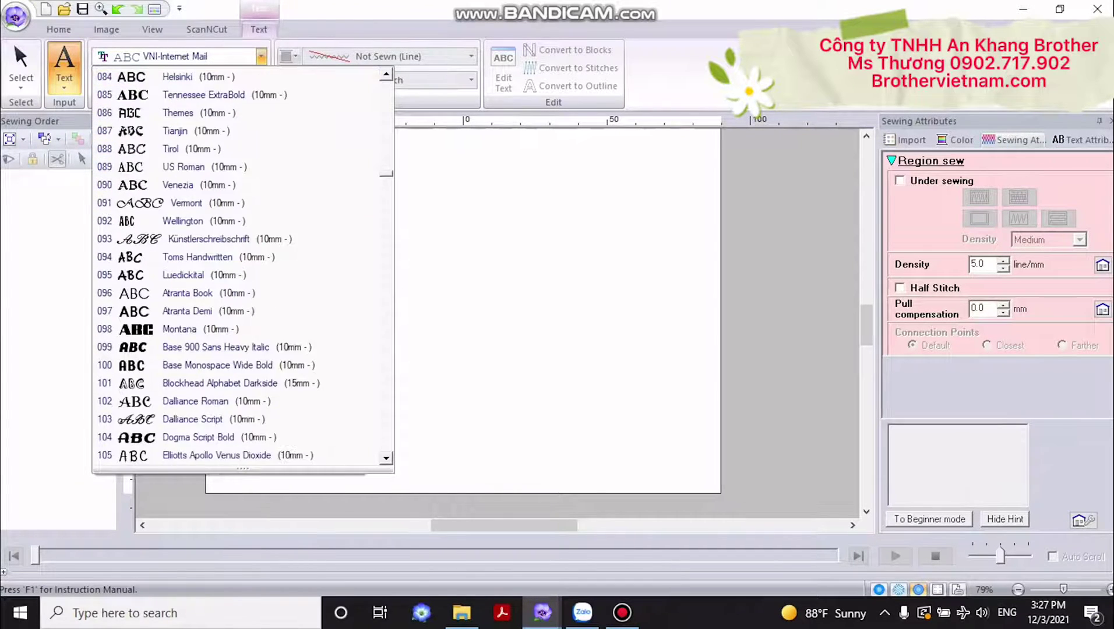
pyautogui.scroll(-2, 233, 239)
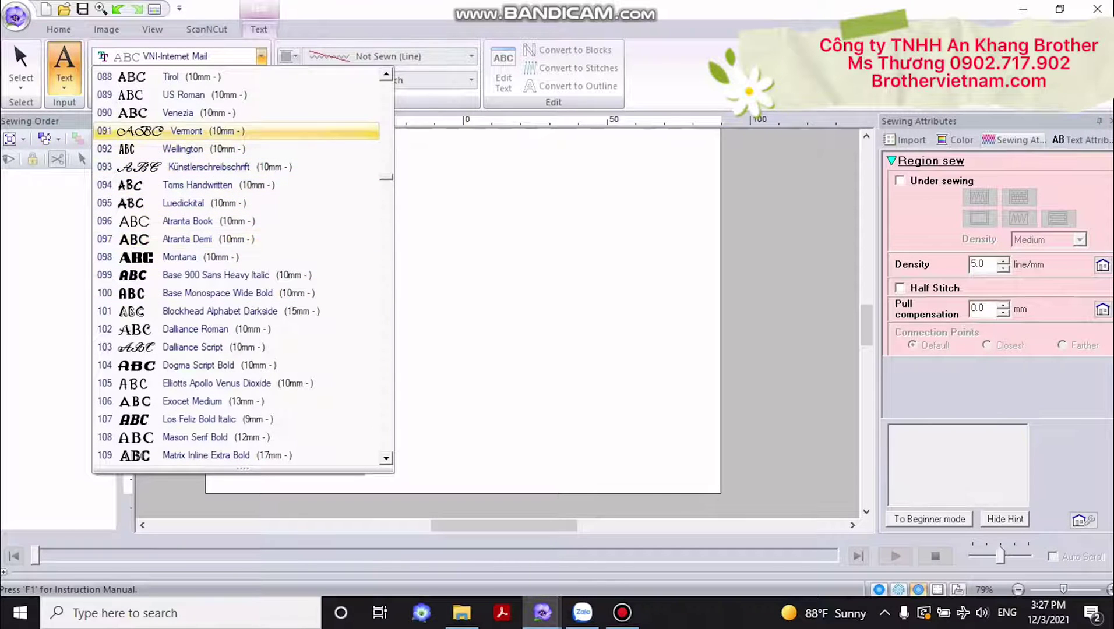
pyautogui.click(262, 57)
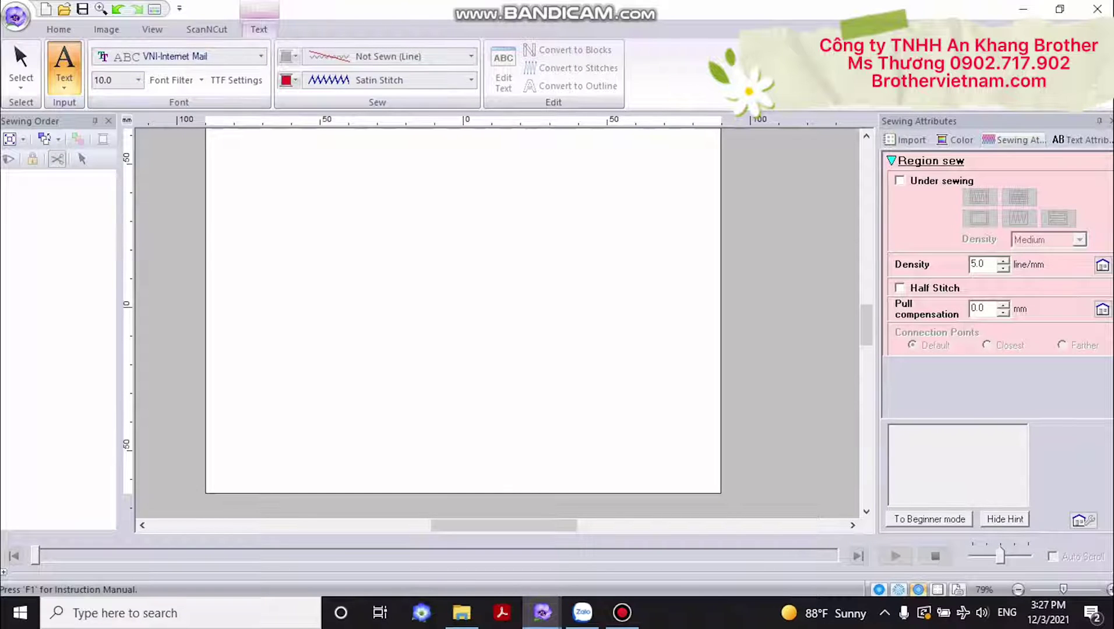
# - Try to add the text "Cộng hòa xã hội" in the VNI-Internet Mail font on the upper part of the page
pyautogui.click(64, 85)
pyautogui.click(65, 129)
pyautogui.click(350, 268)
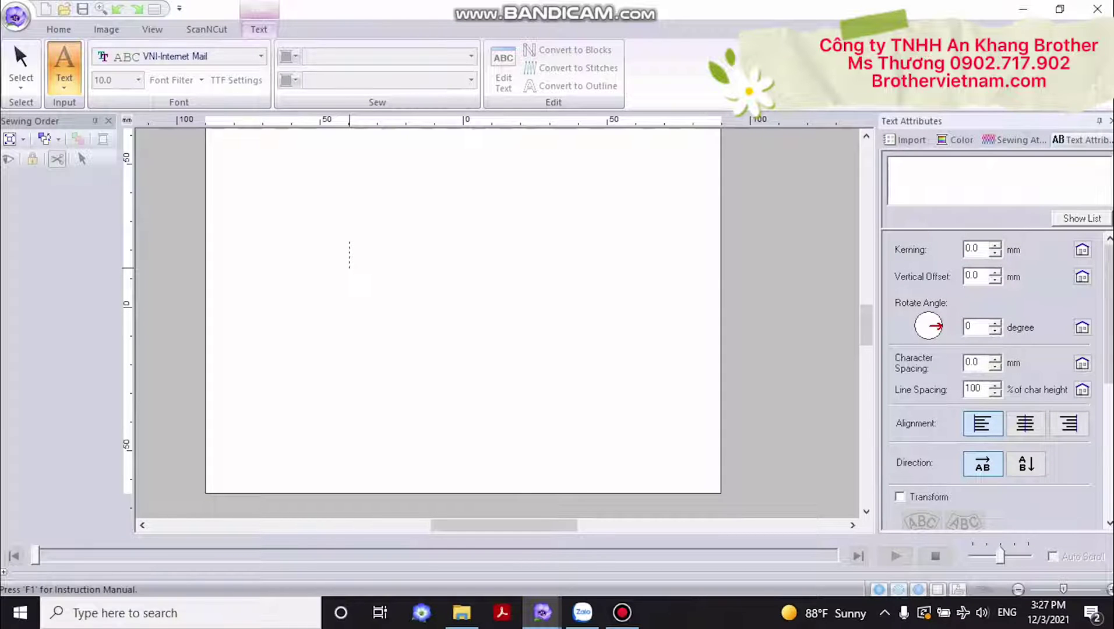
pyautogui.write('Cơ')
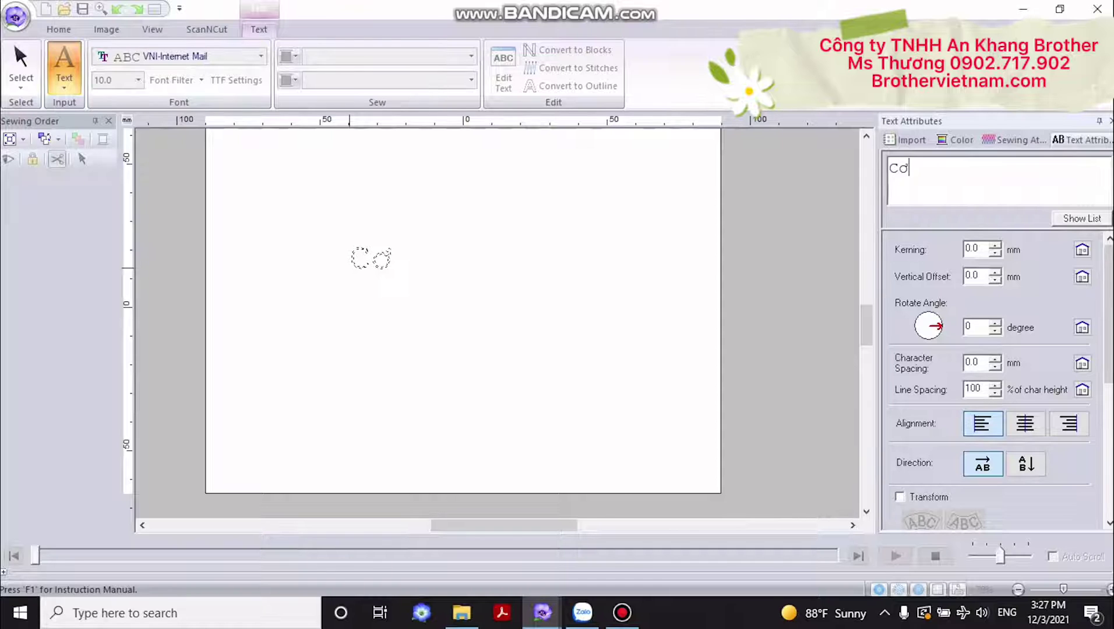
pyautogui.write('ng hòa')
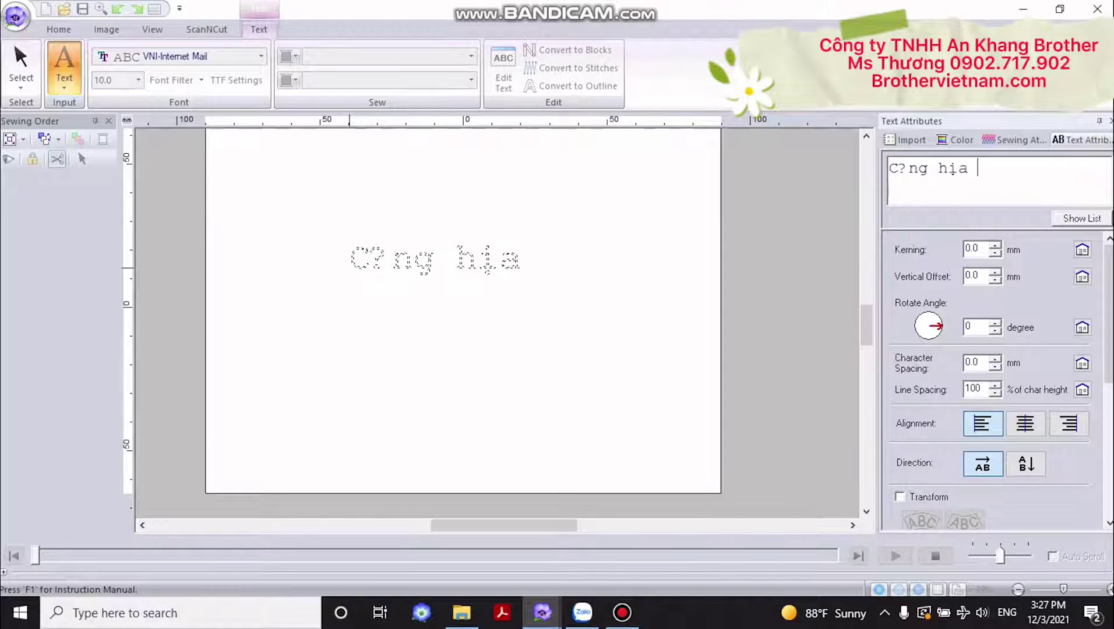
pyautogui.write('xã hội')
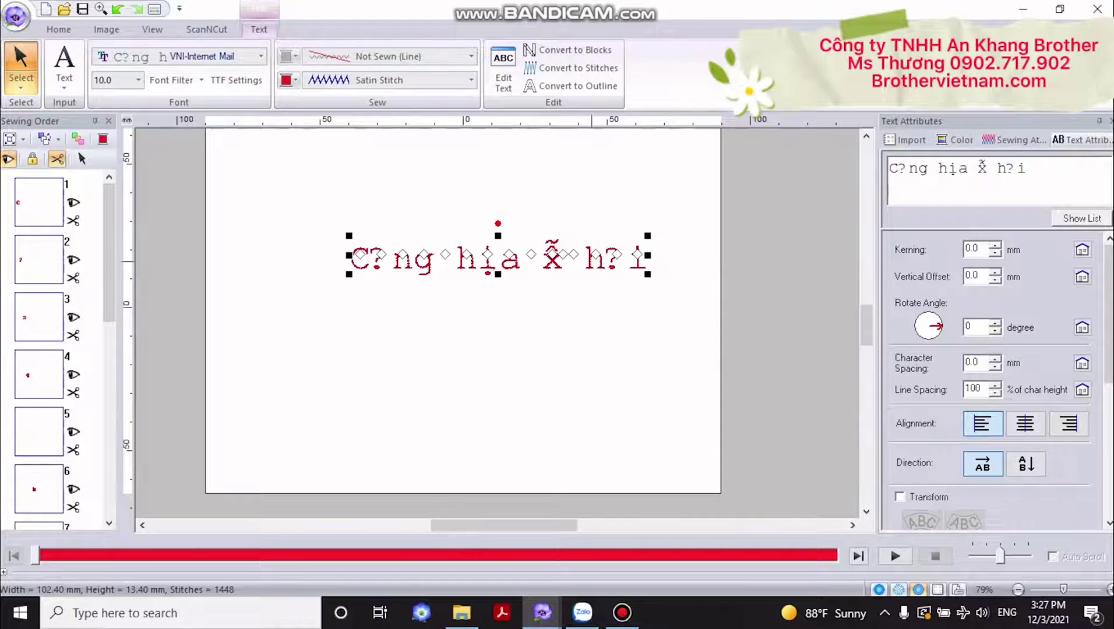
pyautogui.click(683, 268)
# - Enlarge the text to about 139 mm wide and shift it slightly left on the page
pyautogui.moveTo(294, 199); pyautogui.dragTo(663, 353)
pyautogui.moveTo(647, 274); pyautogui.dragTo(701, 282)
pyautogui.moveTo(572, 263); pyautogui.dragTo(552, 265)
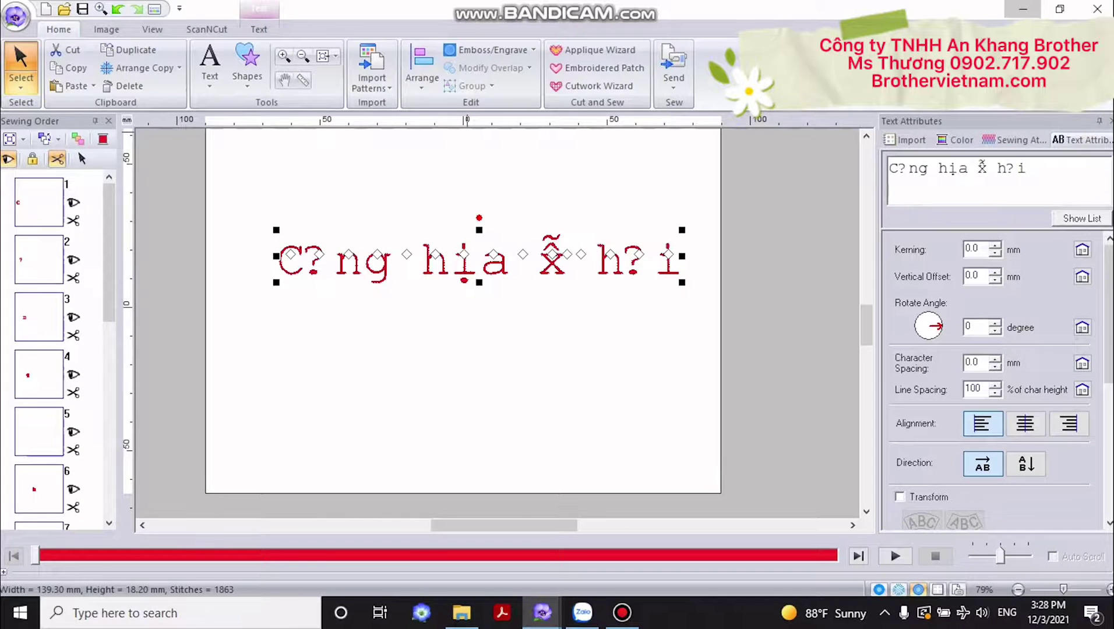
# - Switch to UniKey, set its character code table to VNI Windows, close it, and return to the PE-DESIGN window containing the text
pyautogui.click(1024, 9)
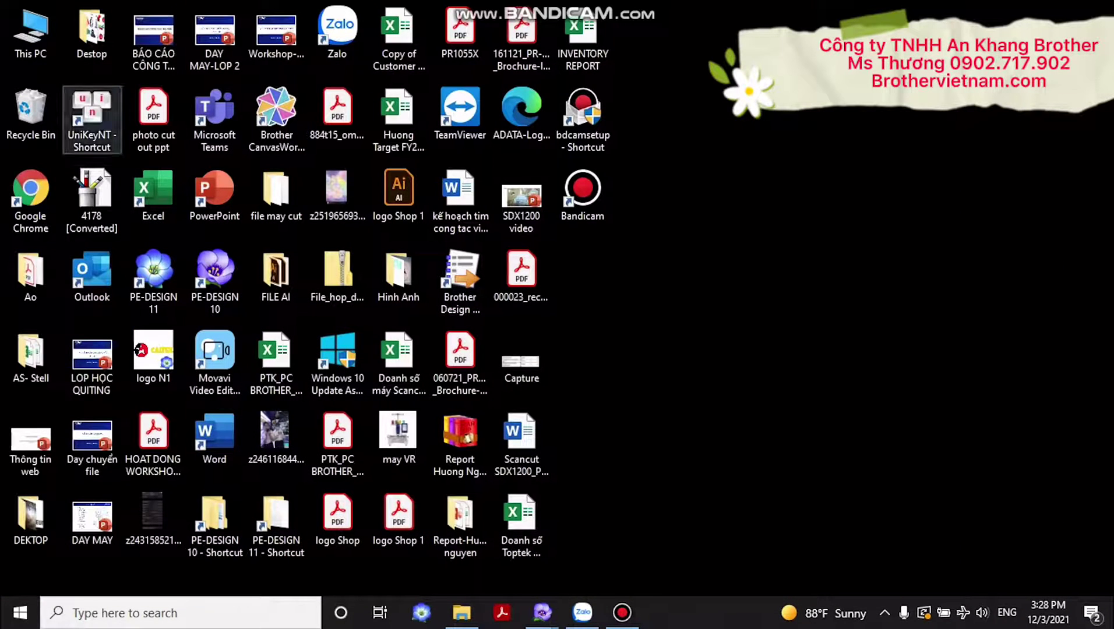
pyautogui.doubleClick(91, 119)
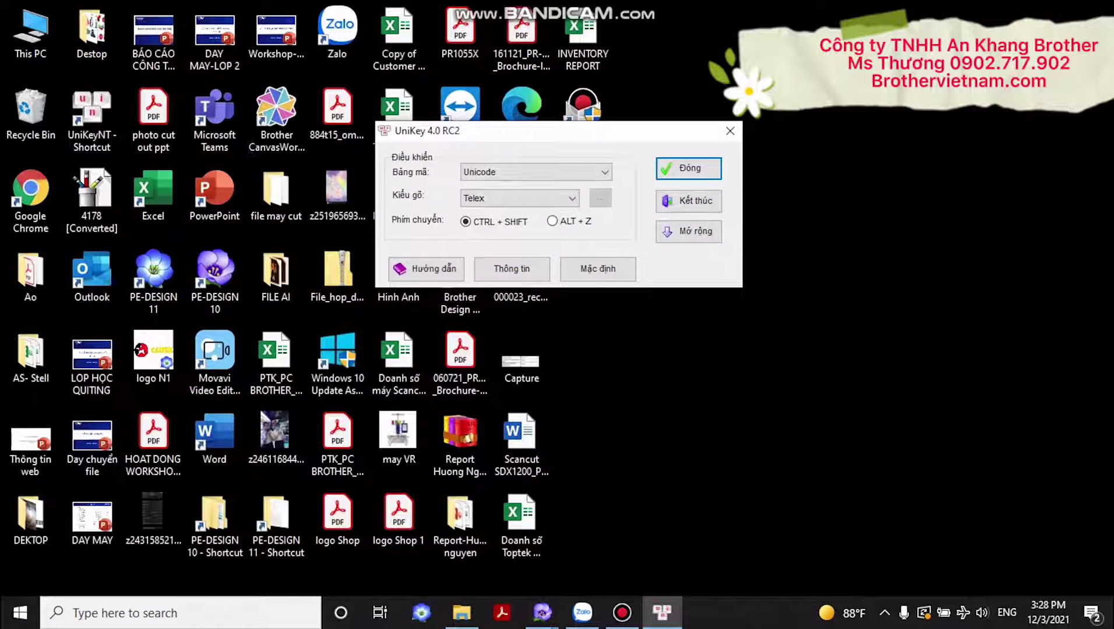
pyautogui.click(536, 172)
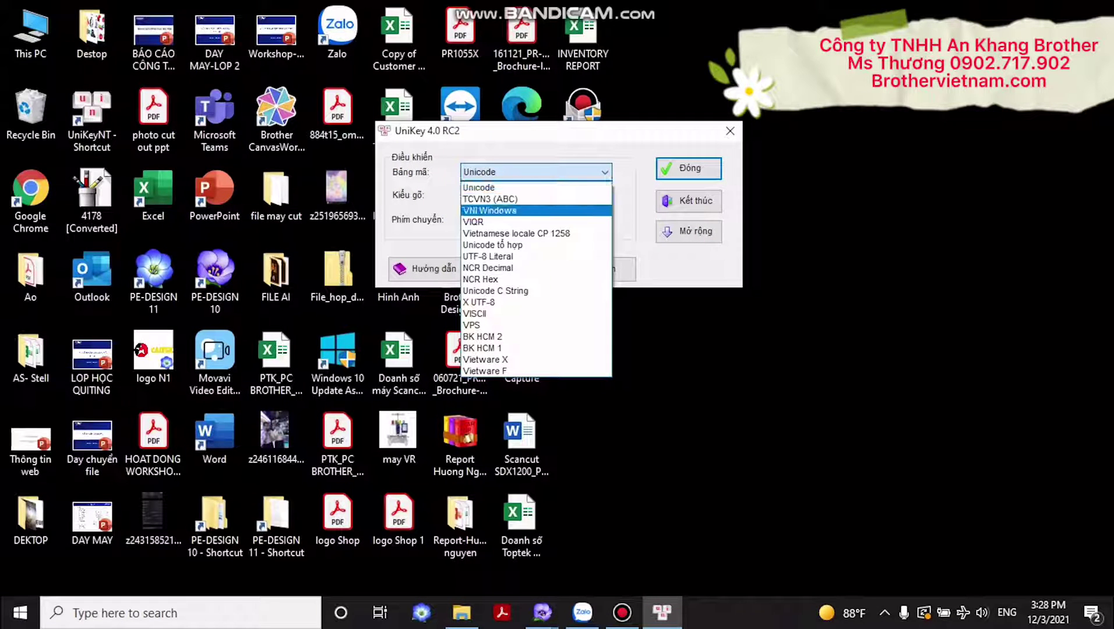
pyautogui.click(492, 210)
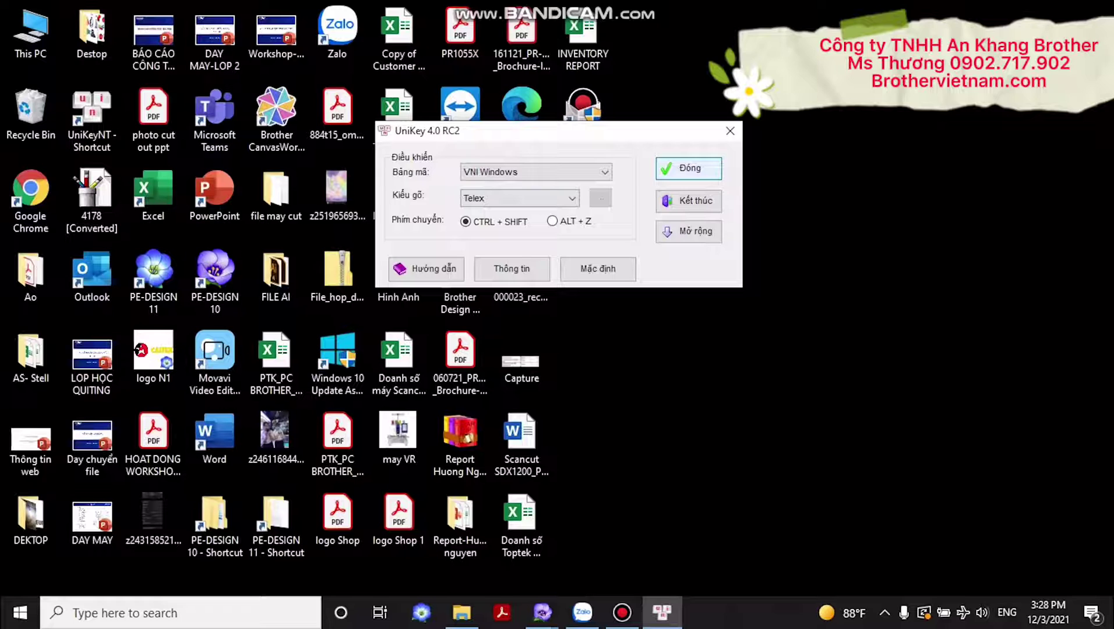
pyautogui.click(689, 168)
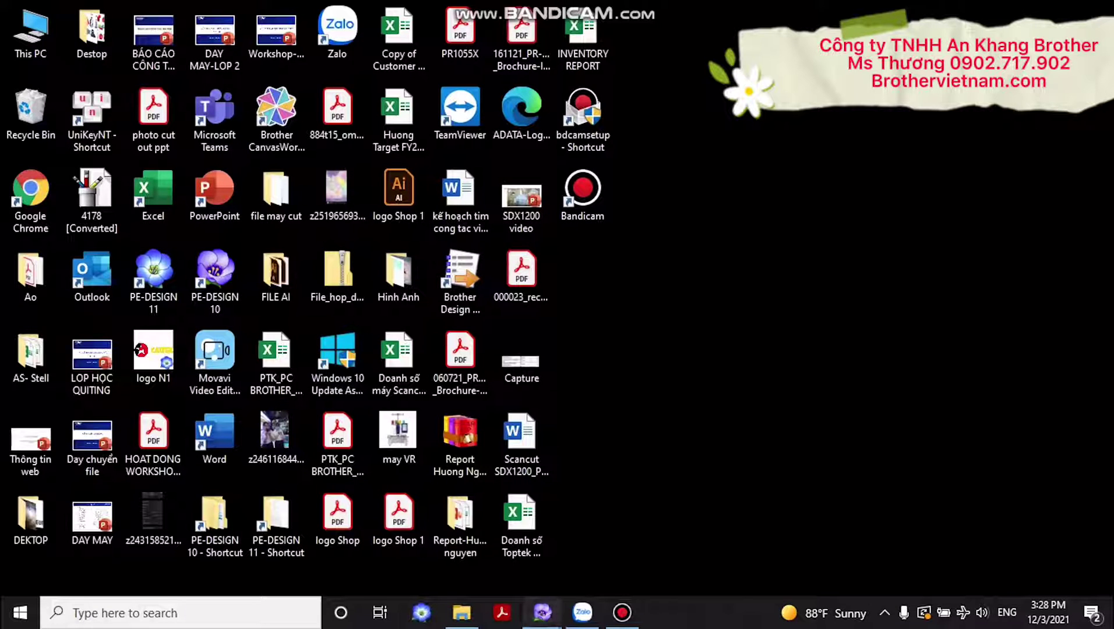
pyautogui.moveTo(542, 613)
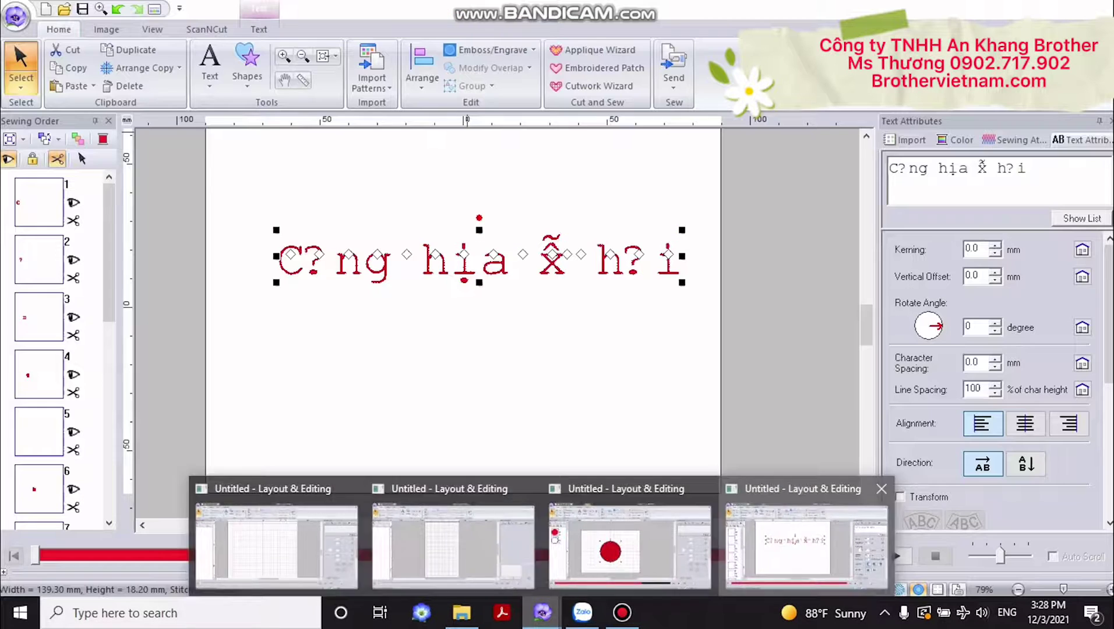
pyautogui.click(807, 542)
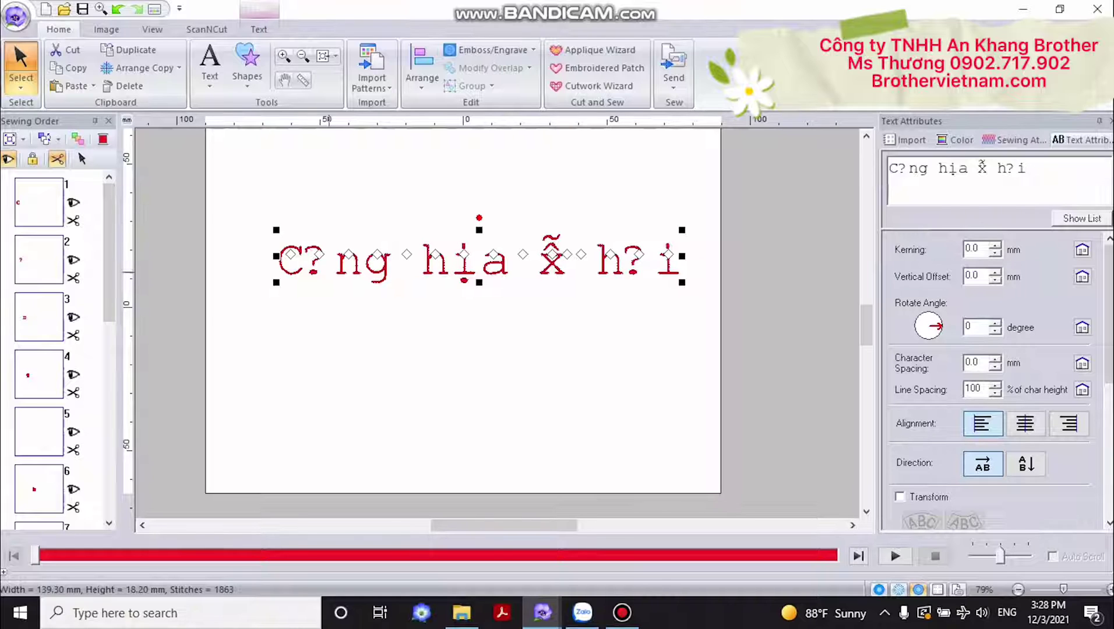
# - Look through the fonts for the wrongly encoded text, leave the font as is, and delete the text from the page
pyautogui.click(259, 30)
pyautogui.click(262, 57)
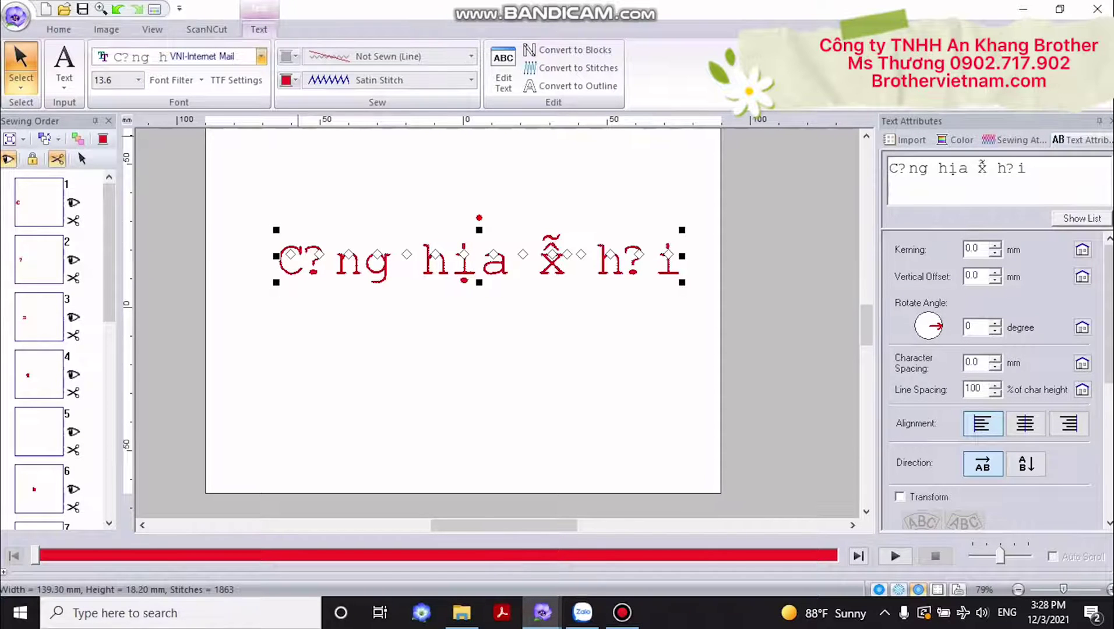
pyautogui.click(261, 56)
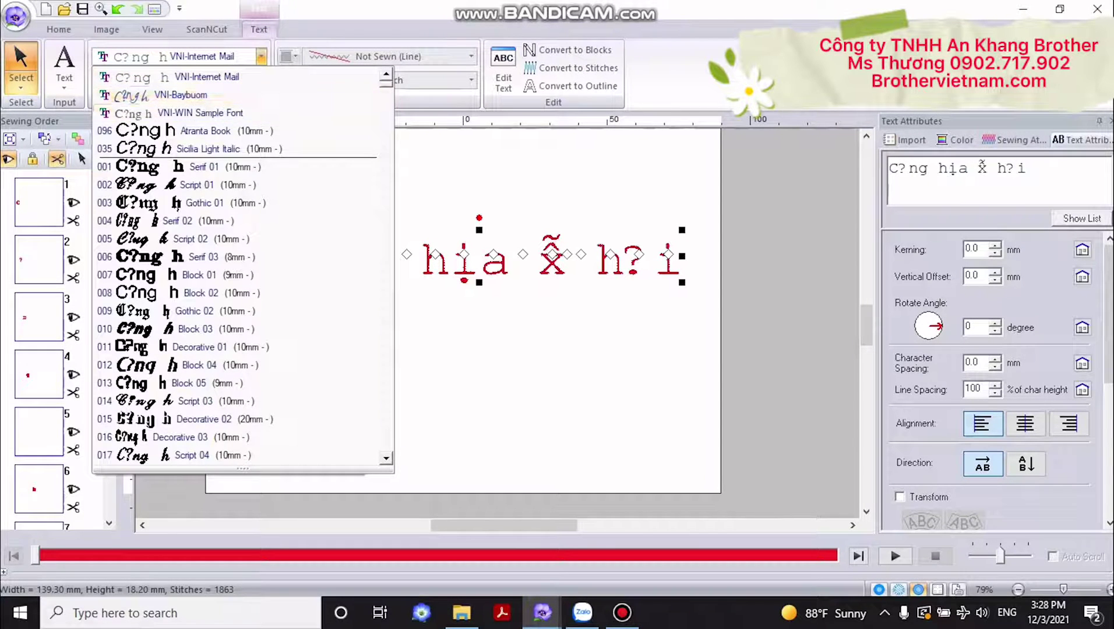
pyautogui.click(262, 57)
pyautogui.moveTo(249, 202); pyautogui.dragTo(354, 275)
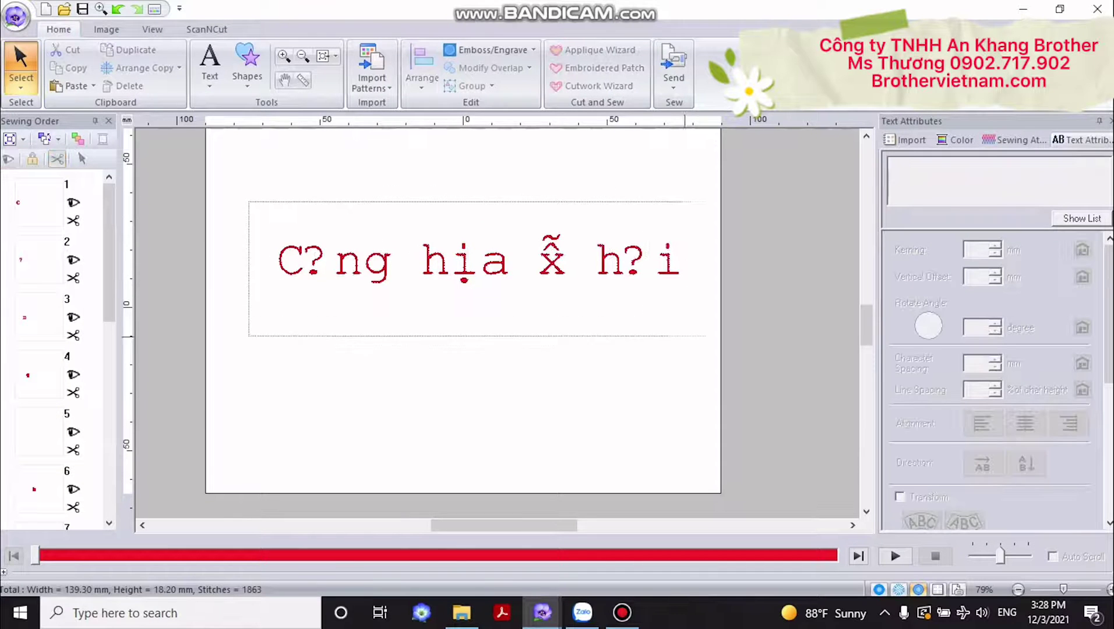
pyautogui.press('Delete')
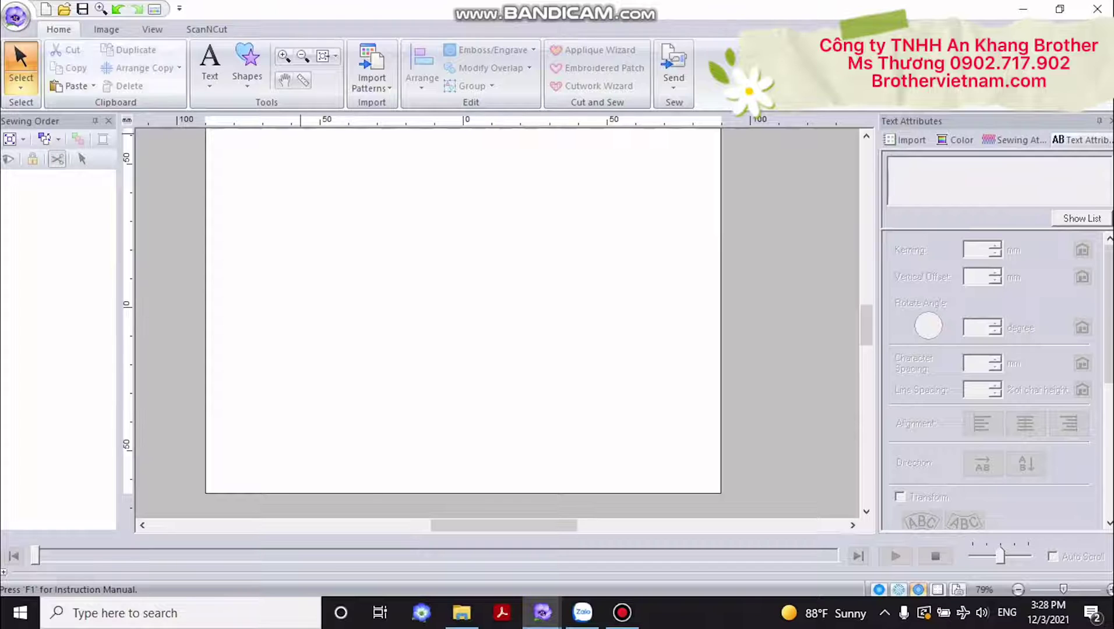
# - Add the text "Cộng hòa xã hội" in VNI-Internet Mail and enlarge it to about 174 mm wide, extending toward the page's left edge
pyautogui.click(210, 71)
pyautogui.click(210, 130)
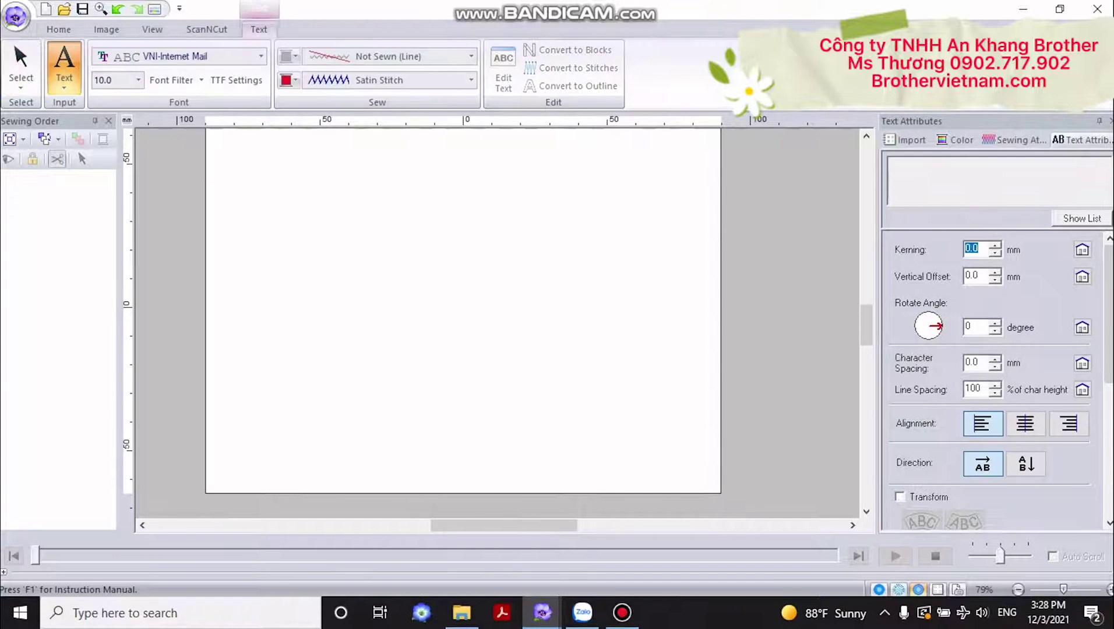
pyautogui.click(400, 273)
pyautogui.write('Công')
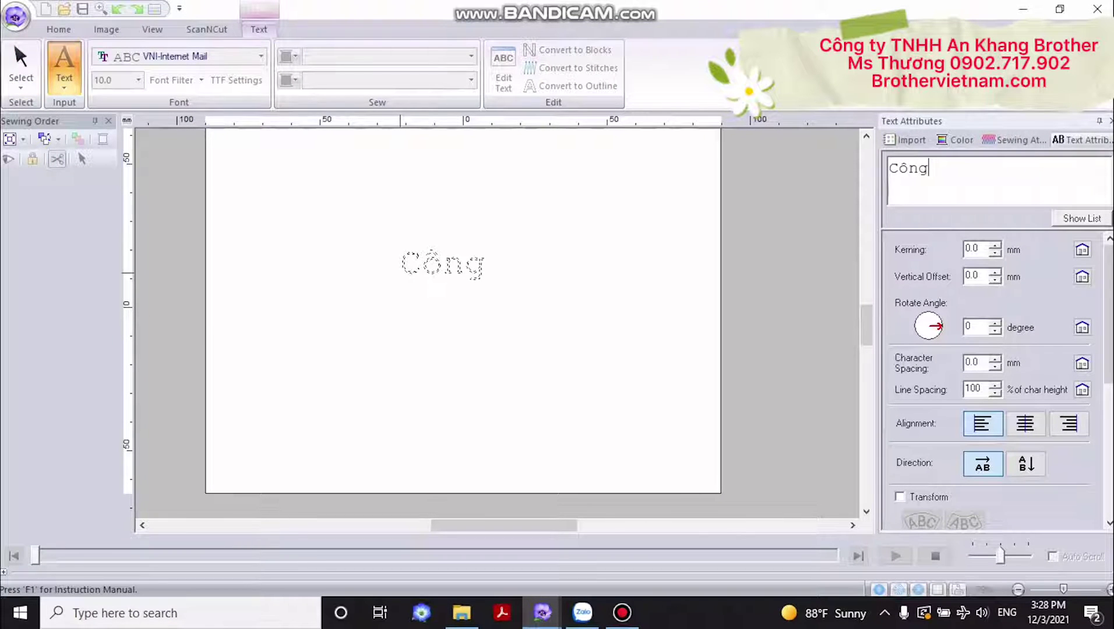
pyautogui.write(' hòa xã h')
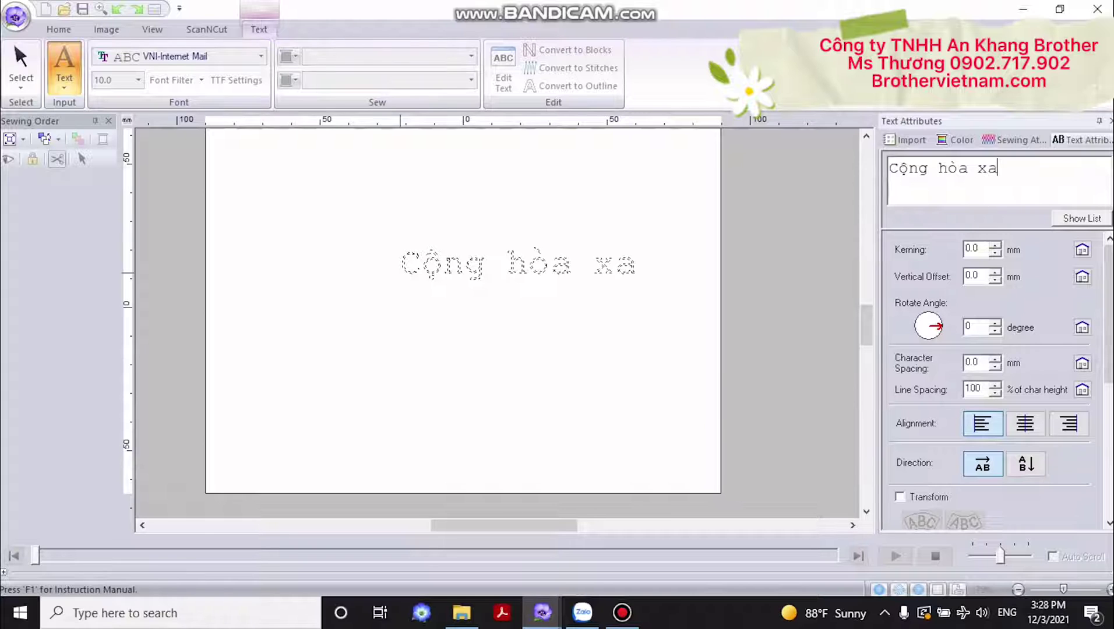
pyautogui.write('ội')
pyautogui.press('Return')
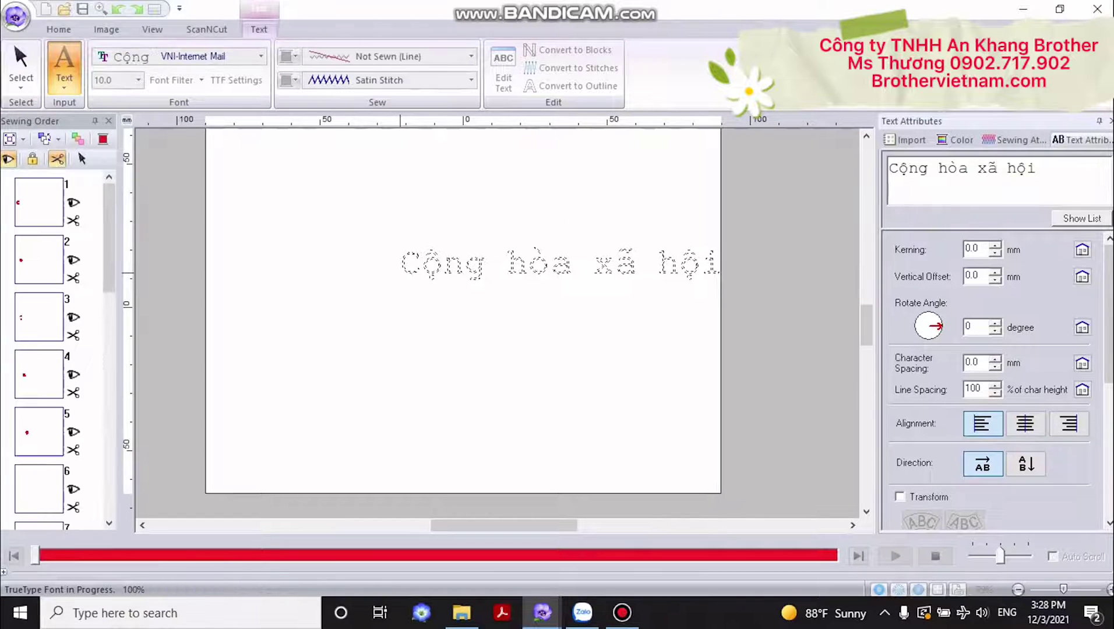
pyautogui.moveTo(400, 279); pyautogui.dragTo(216, 302)
pyautogui.click(383, 350)
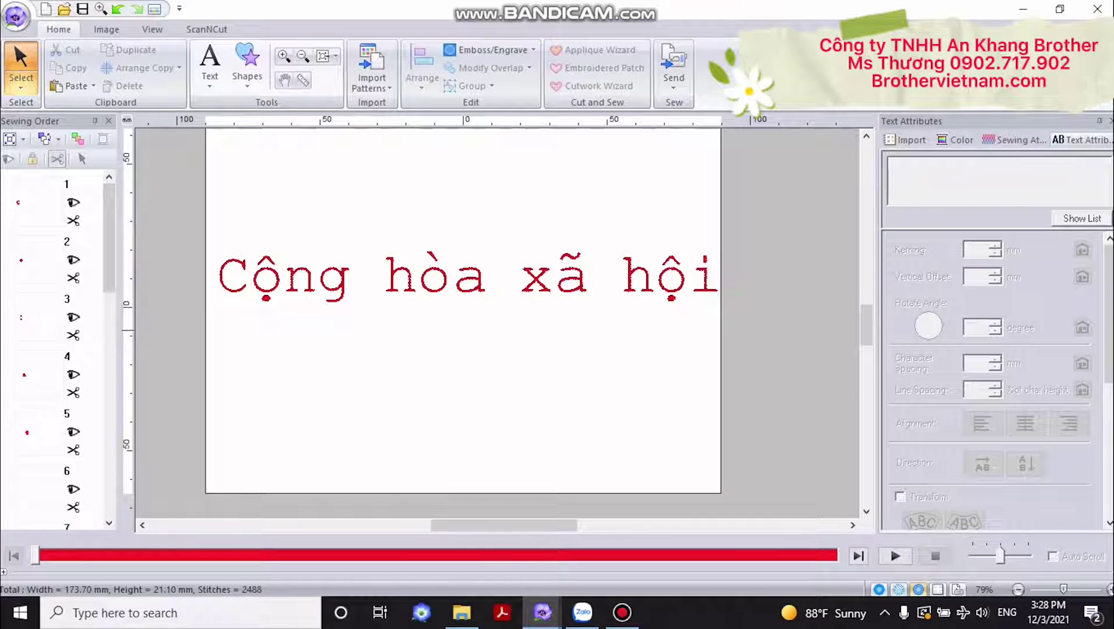
# - Change the font of the whole text to VNI-Truck and move the text slightly right to center it on the page
pyautogui.moveTo(183, 195); pyautogui.dragTo(729, 373)
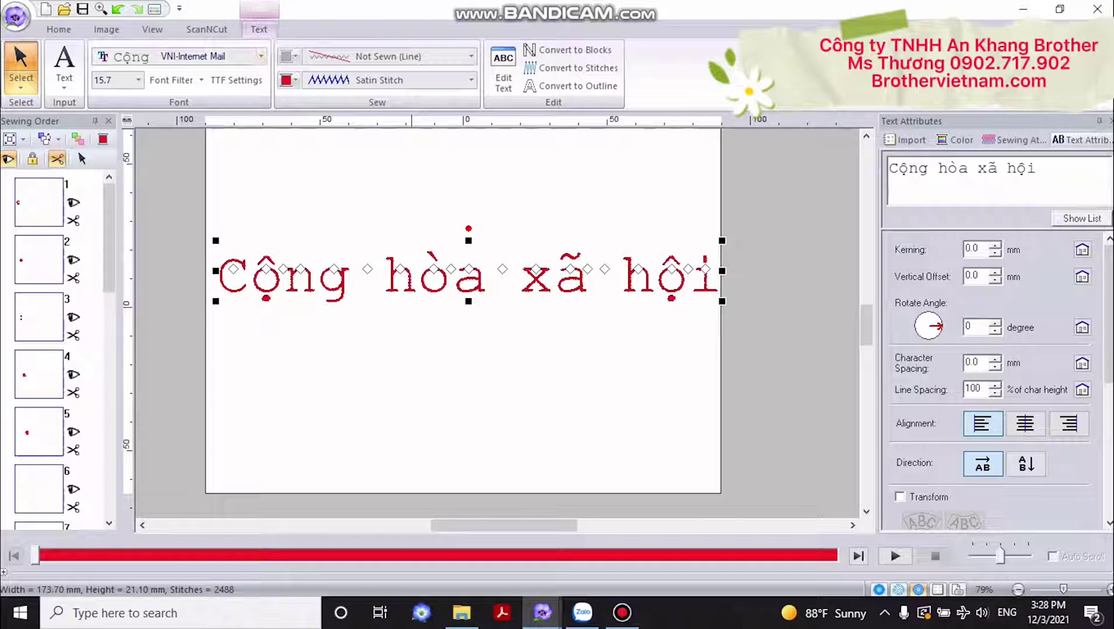
pyautogui.click(260, 56)
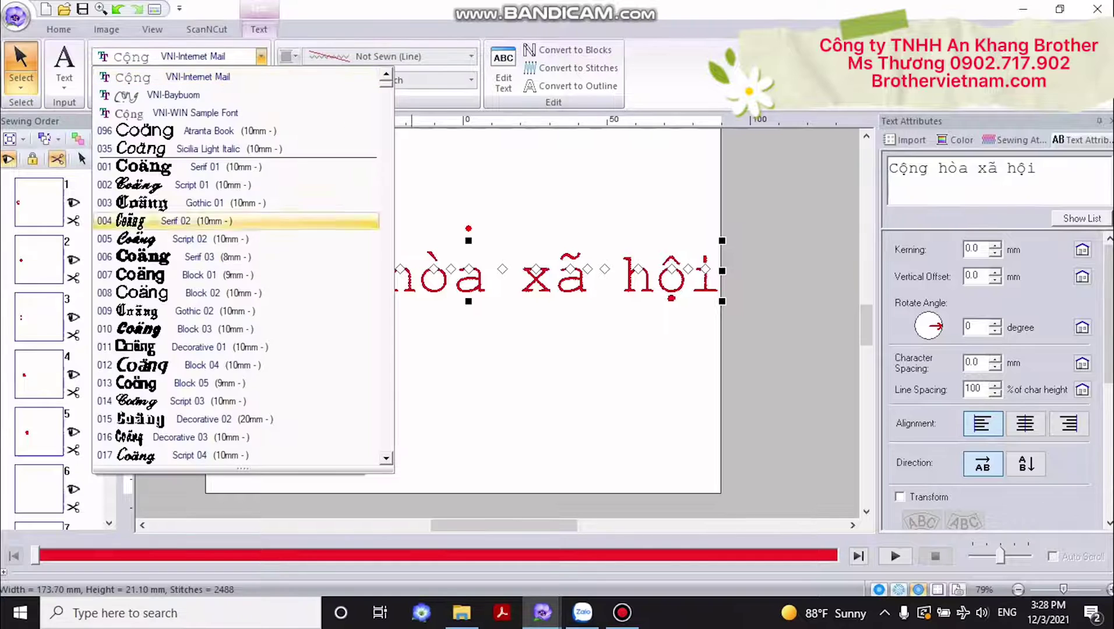
pyautogui.scroll(-12, 236, 265)
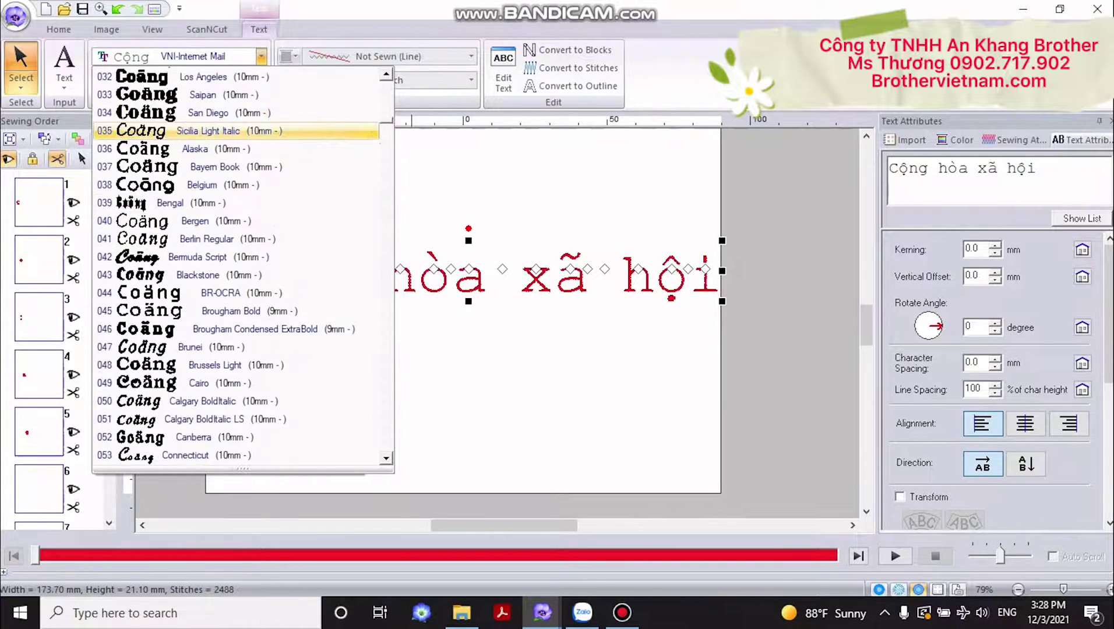
pyautogui.scroll(-11, 236, 265)
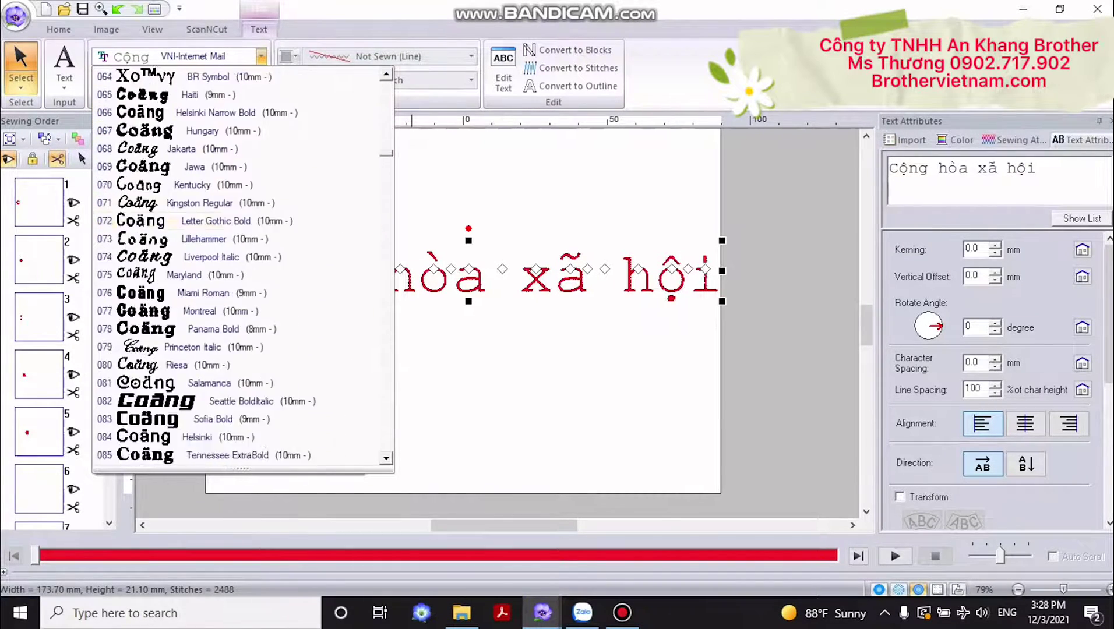
pyautogui.scroll(-1, 236, 265)
pyautogui.scroll(-20, 236, 265)
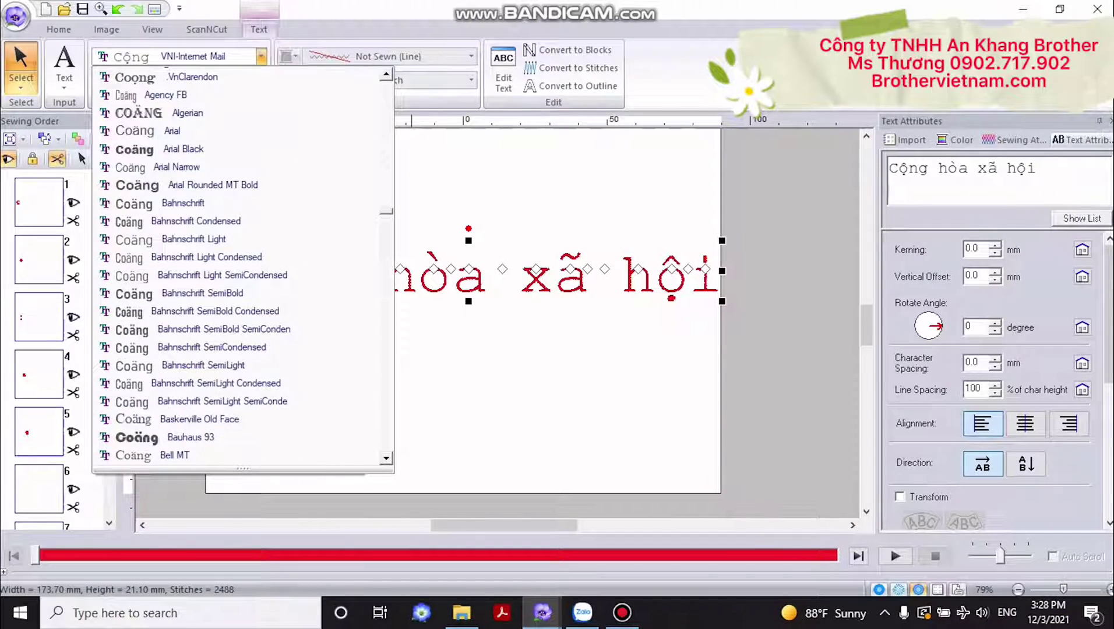
pyautogui.scroll(-20, 236, 265)
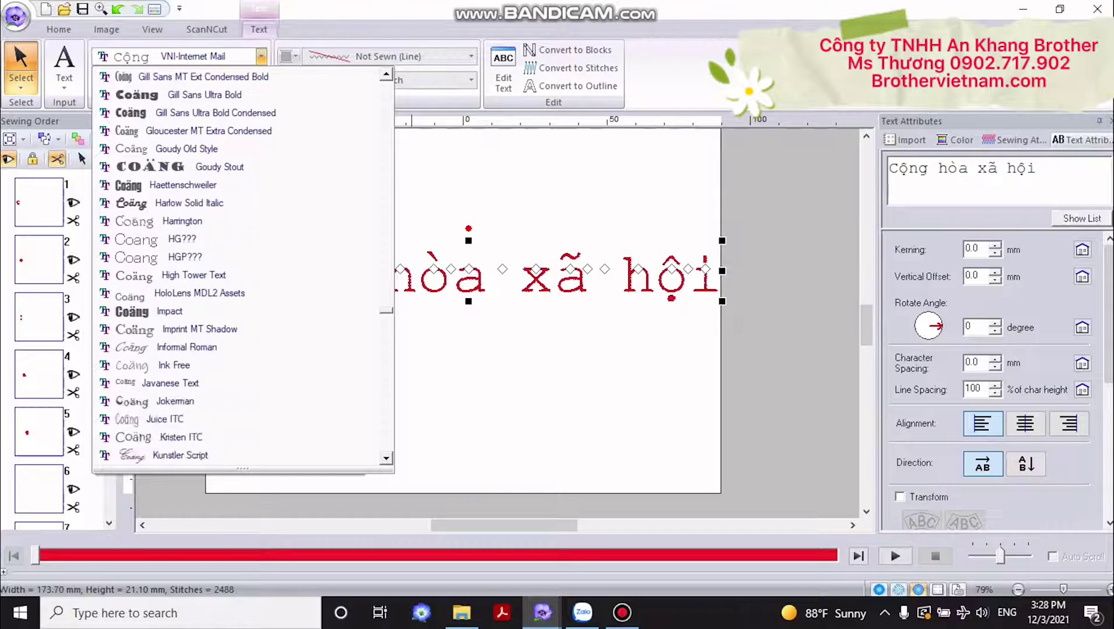
pyautogui.scroll(-20, 236, 311)
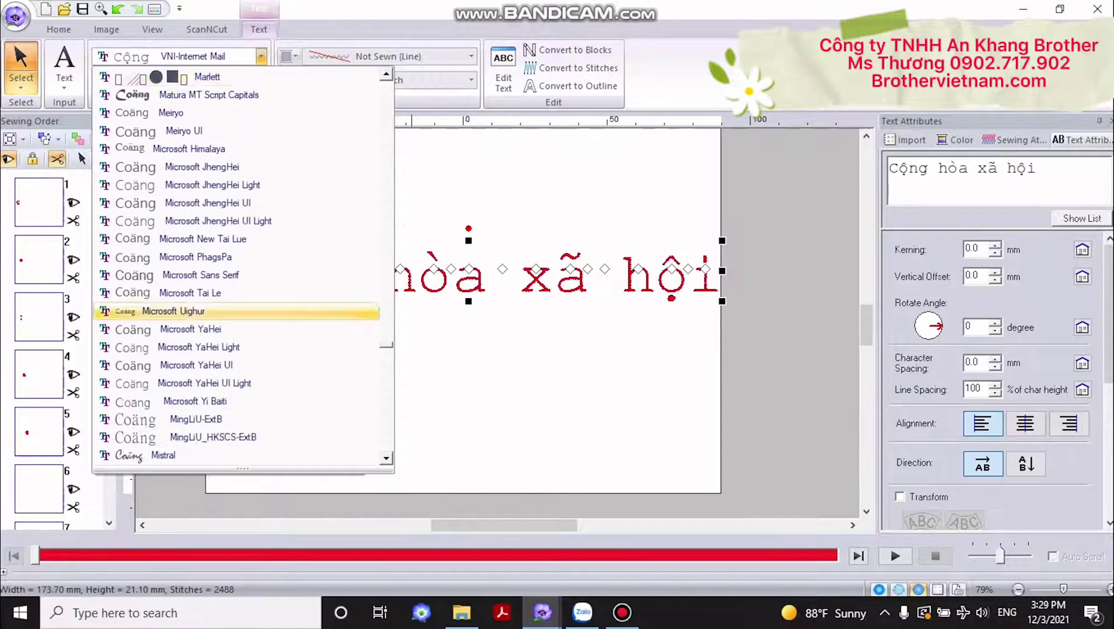
pyautogui.scroll(-1, 236, 312)
pyautogui.scroll(-20, 236, 311)
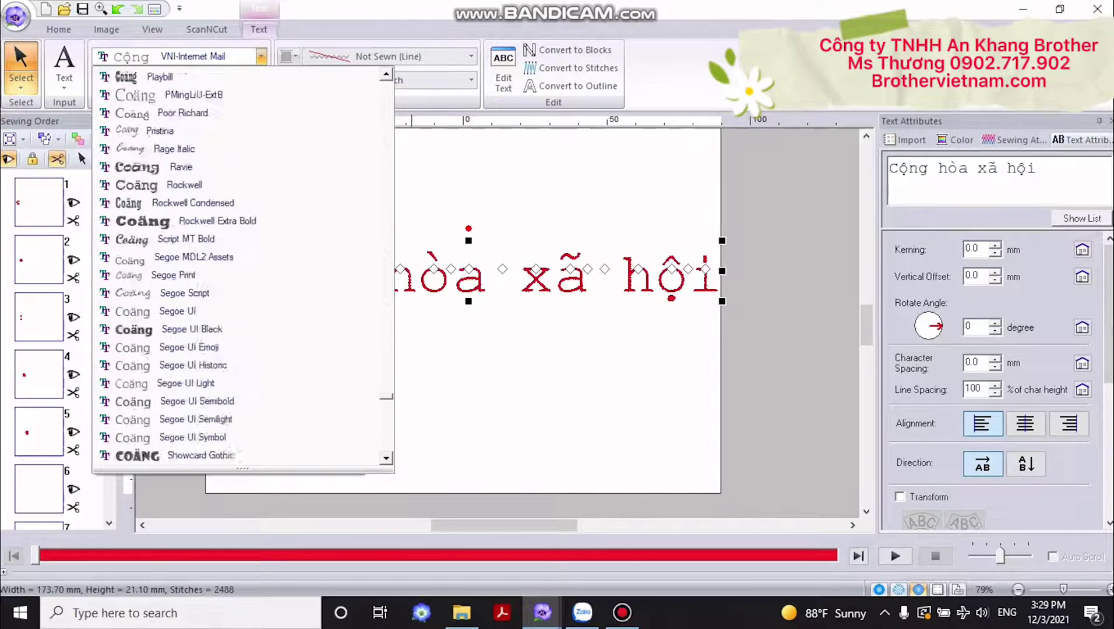
pyautogui.scroll(-19, 236, 365)
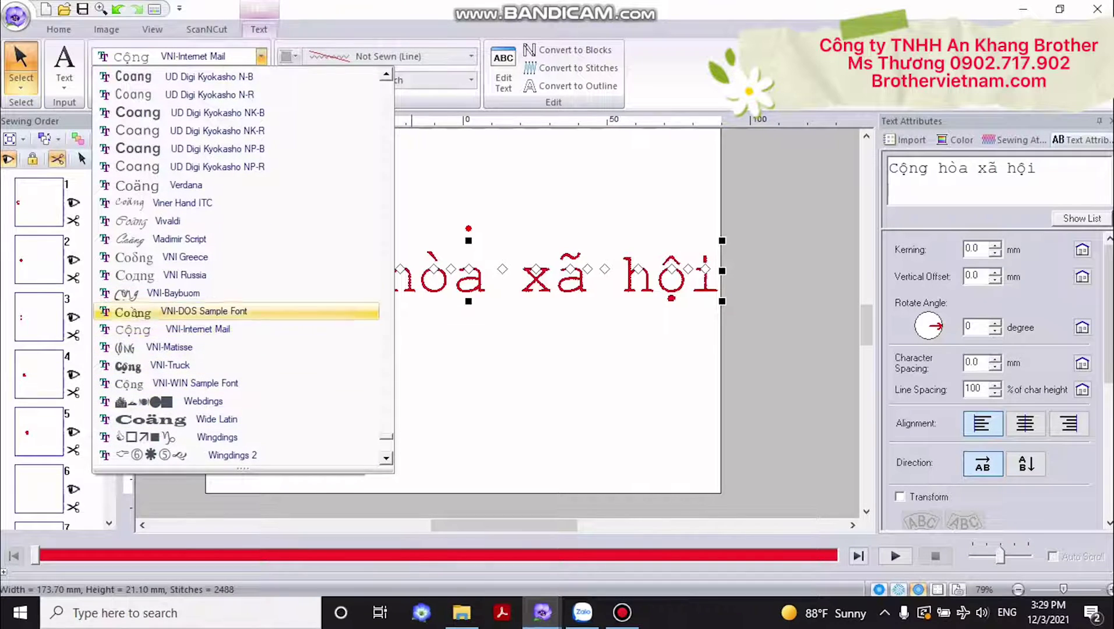
pyautogui.click(236, 365)
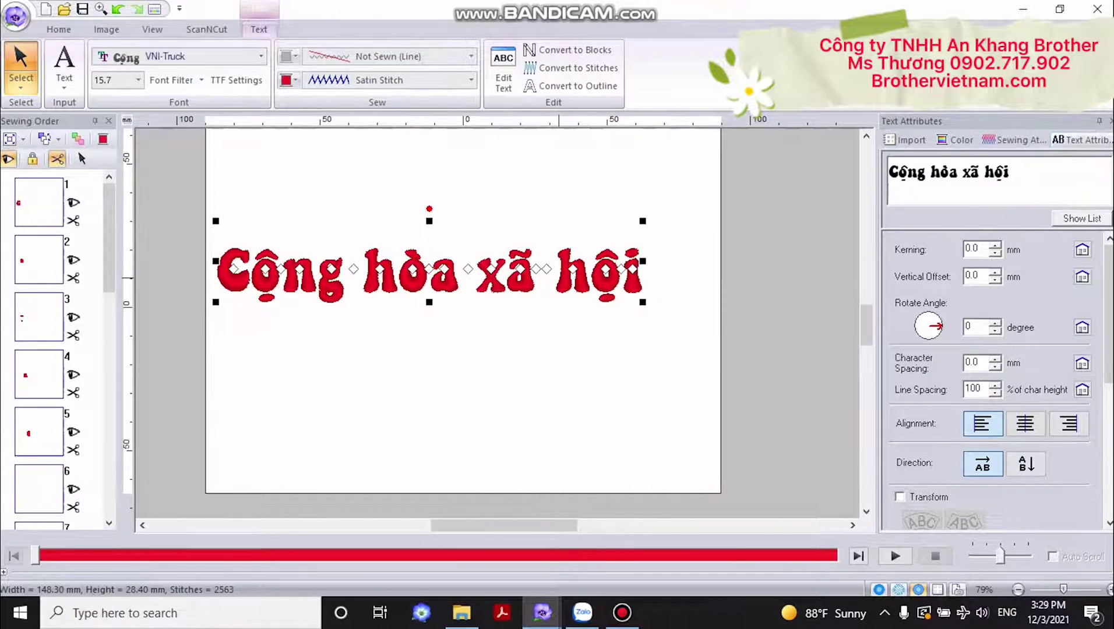
pyautogui.moveTo(419, 285); pyautogui.dragTo(451, 288)
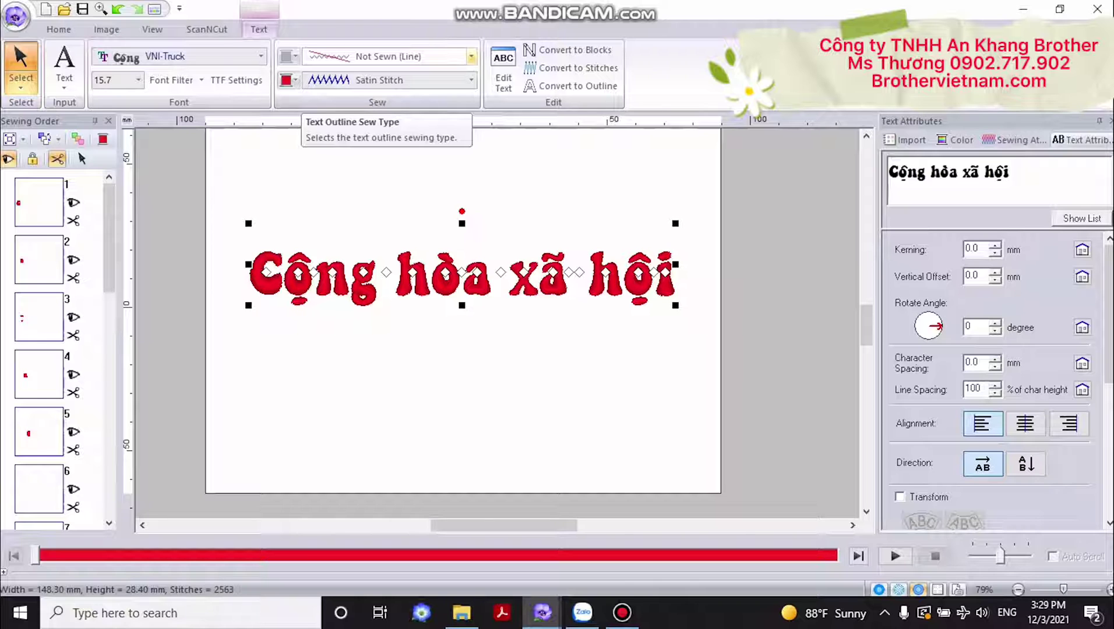
# - Set the text's outline sew type to Running Stitch and its body sew type to Not Sewn (Region)
pyautogui.click(471, 57)
pyautogui.press('Down')
pyautogui.press('Down')
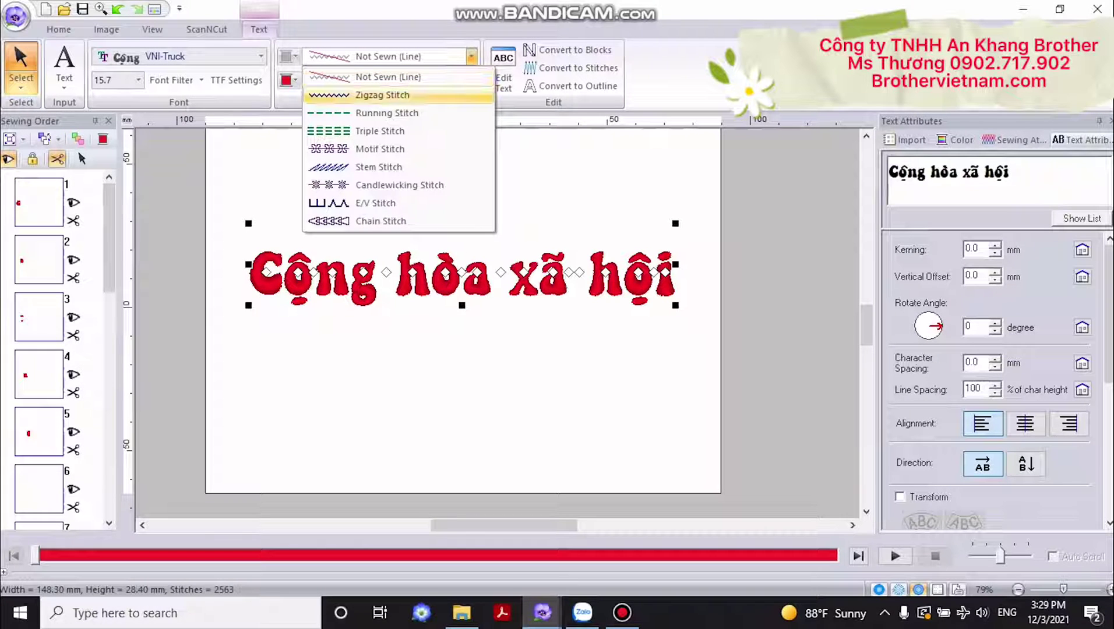
pyautogui.press('Return')
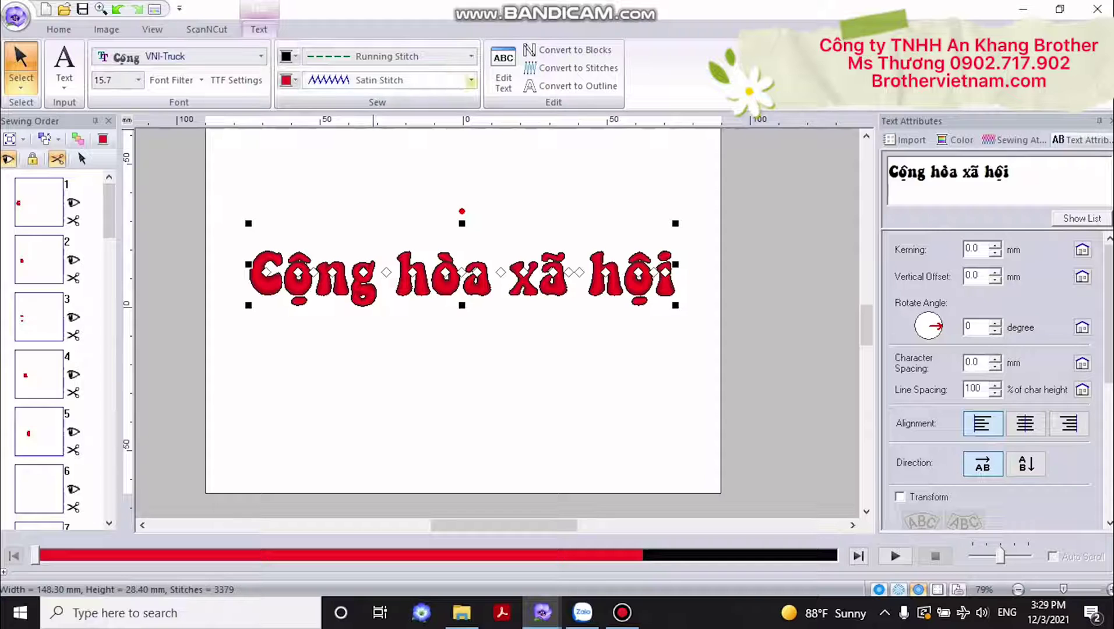
pyautogui.click(471, 81)
pyautogui.click(361, 100)
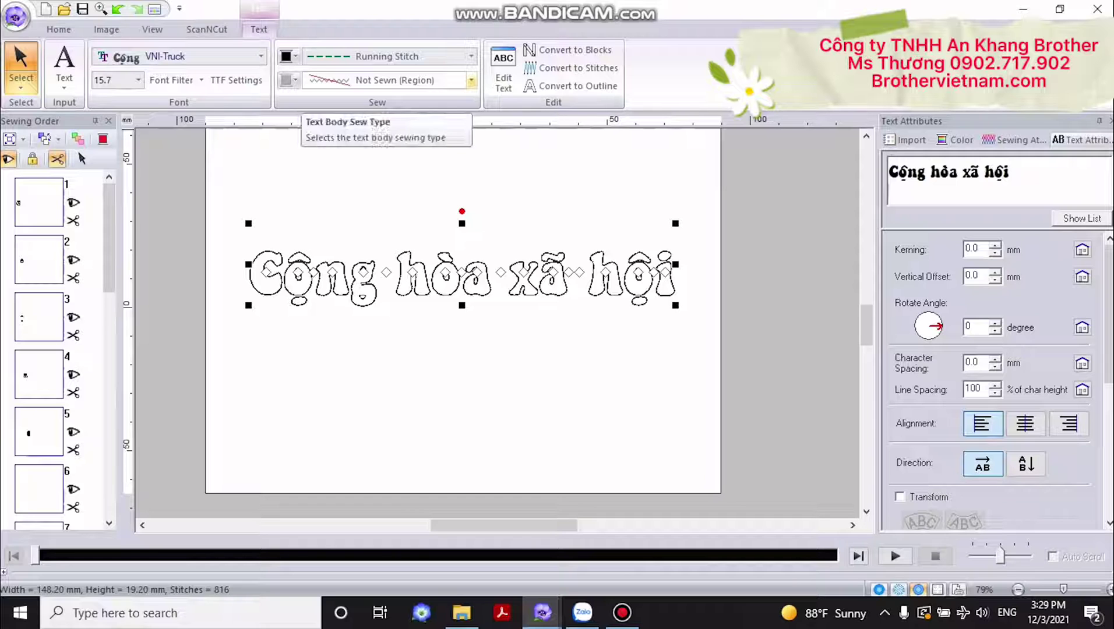
# - Try Satin Stitch and Fill Stitch as the body sew type of the text
pyautogui.click(471, 80)
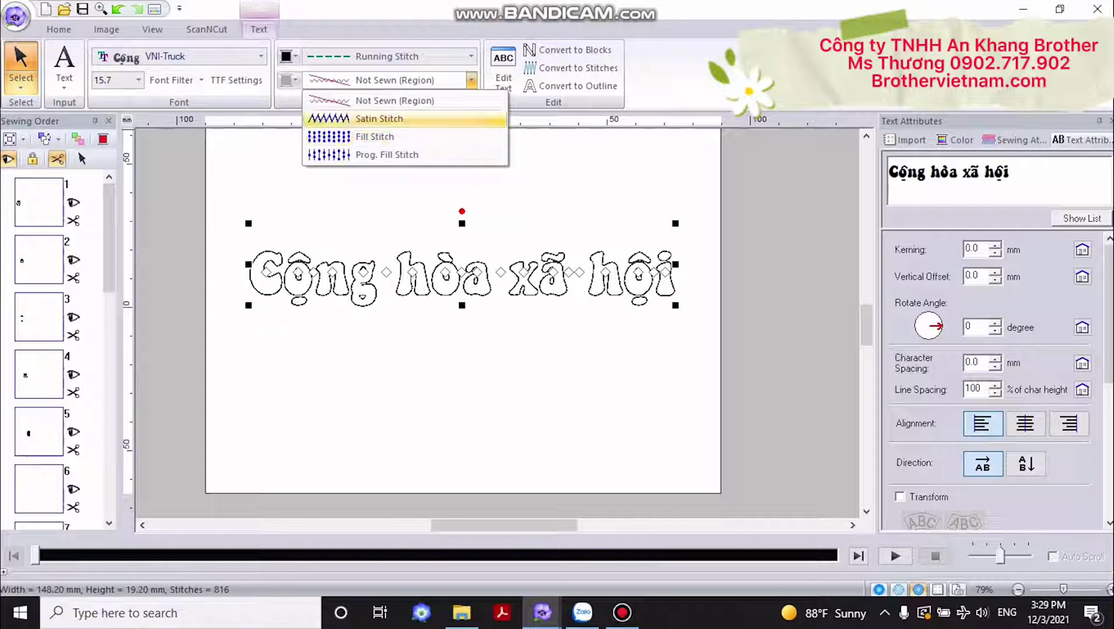
pyautogui.click(378, 118)
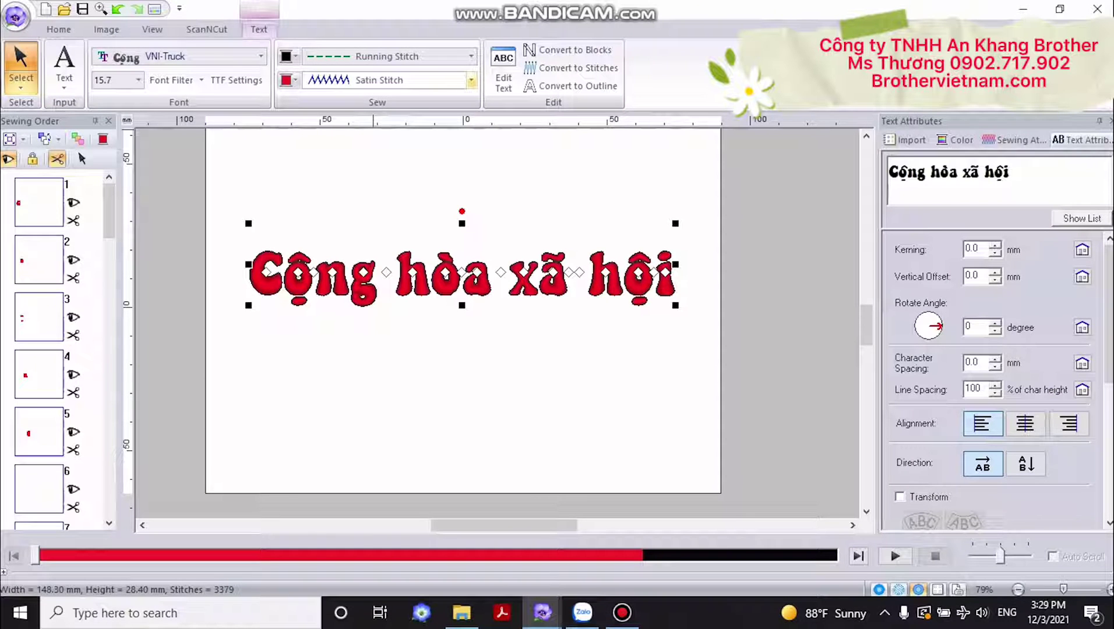
pyautogui.click(471, 80)
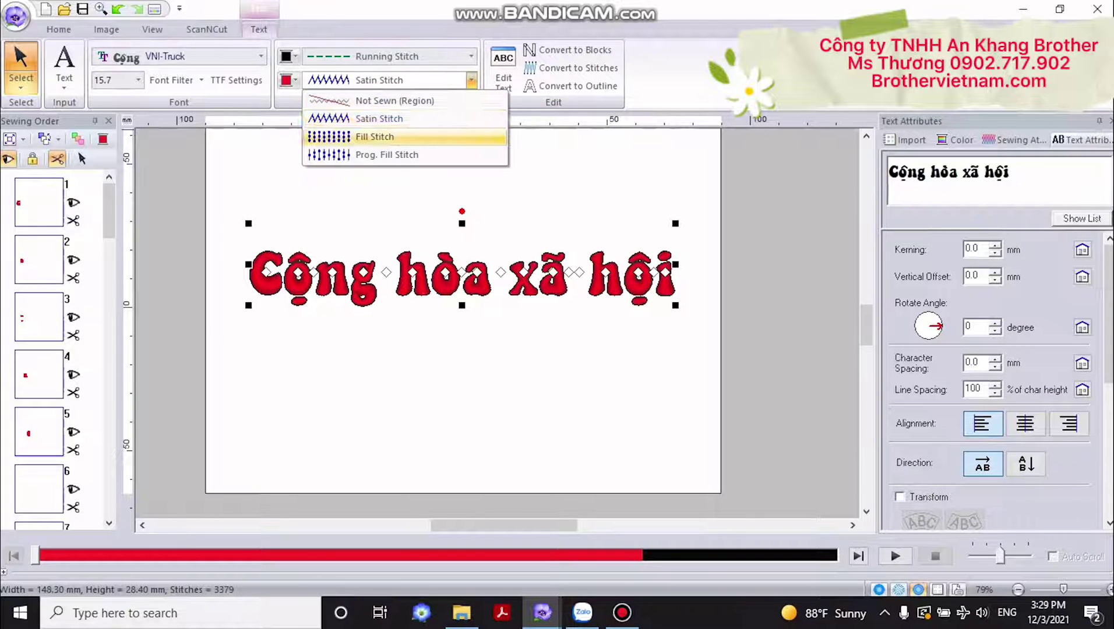
pyautogui.click(375, 136)
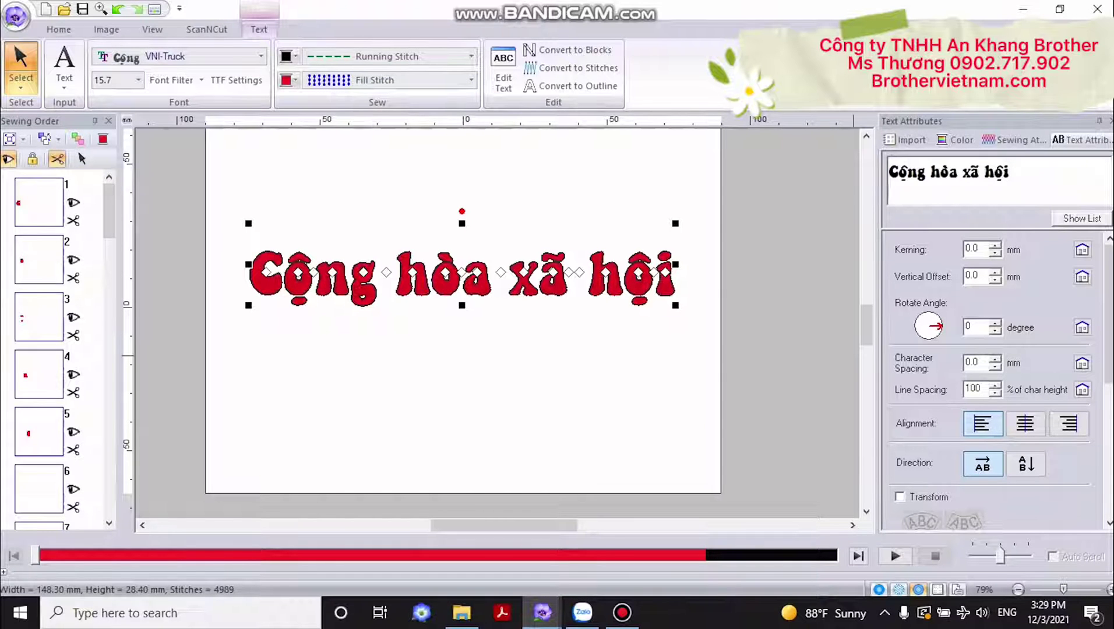
# - Compare Satin Stitch with Prog. Fill Stitch on the text body, ending on Prog. Fill Stitch
pyautogui.click(1109, 590)
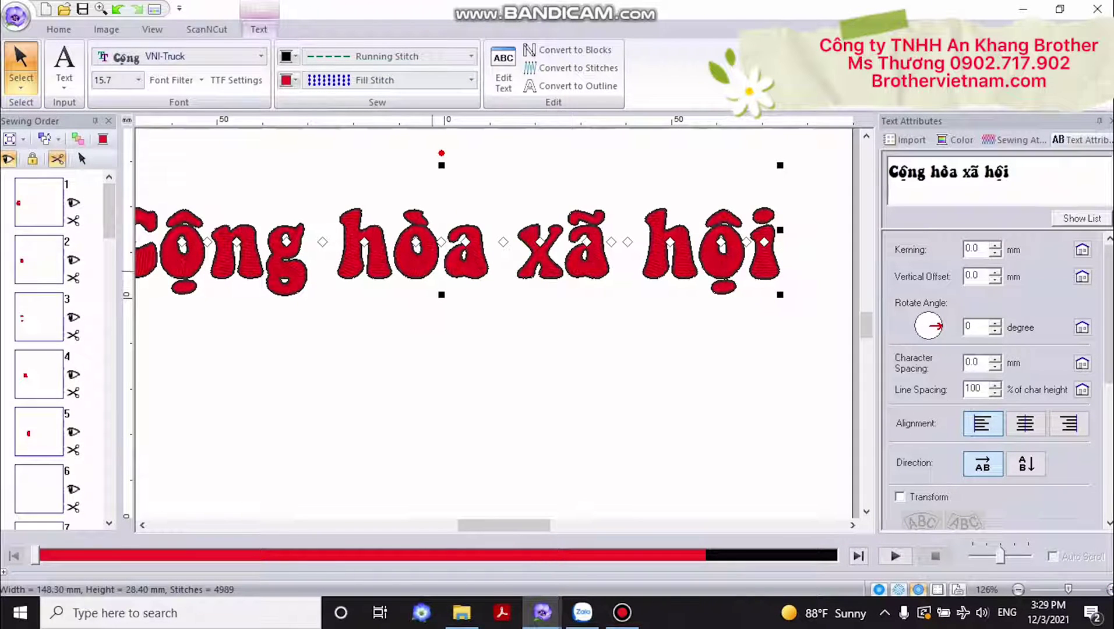
pyautogui.click(385, 80)
pyautogui.click(361, 116)
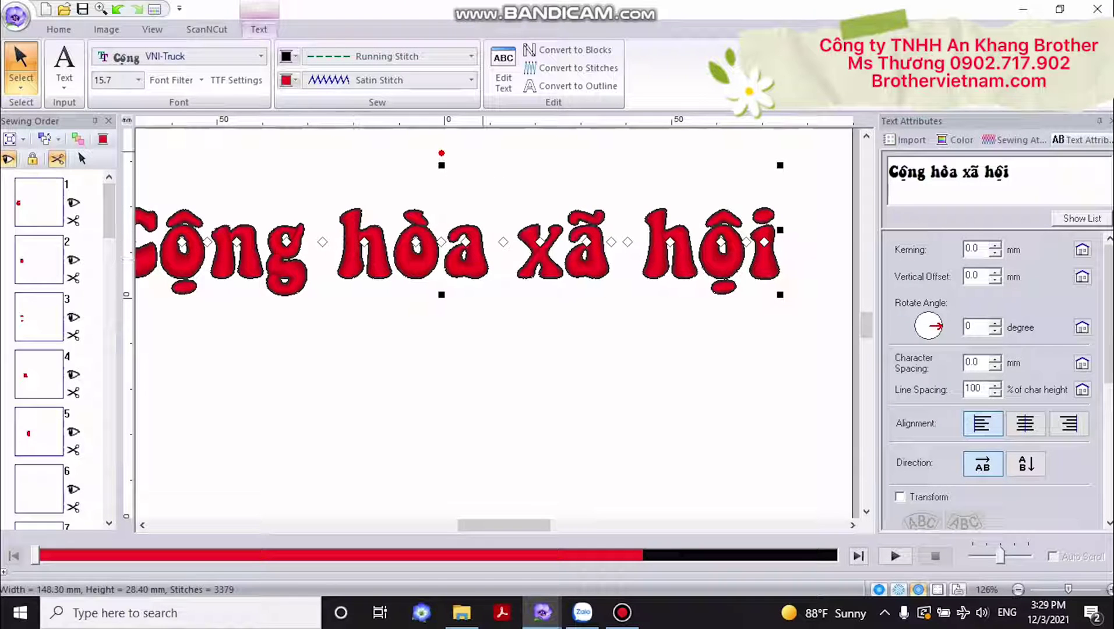
pyautogui.click(385, 80)
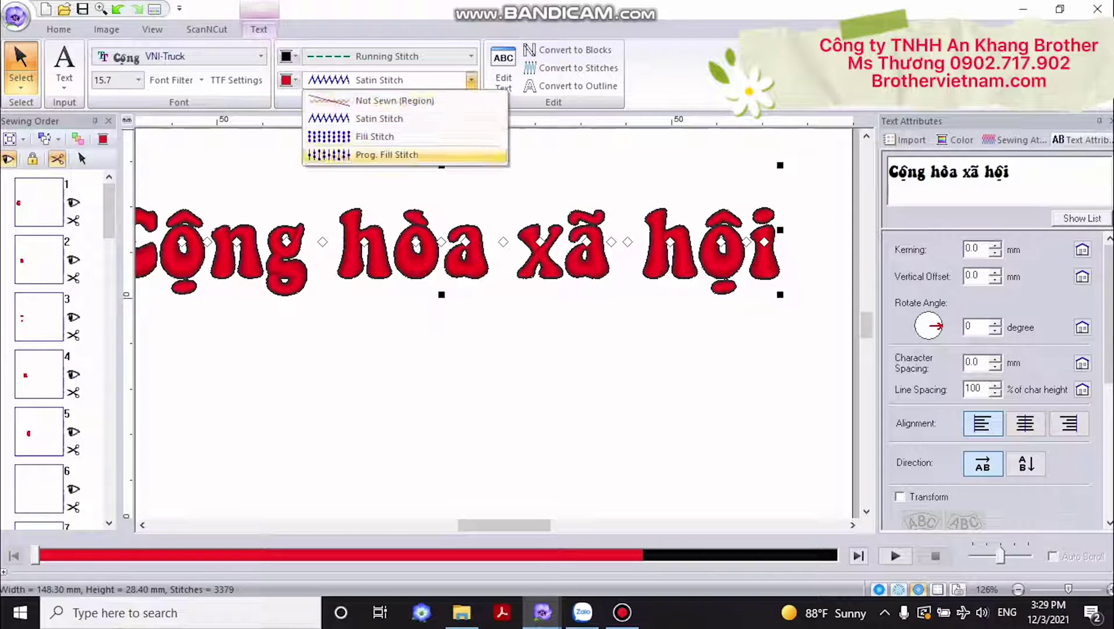
pyautogui.click(379, 155)
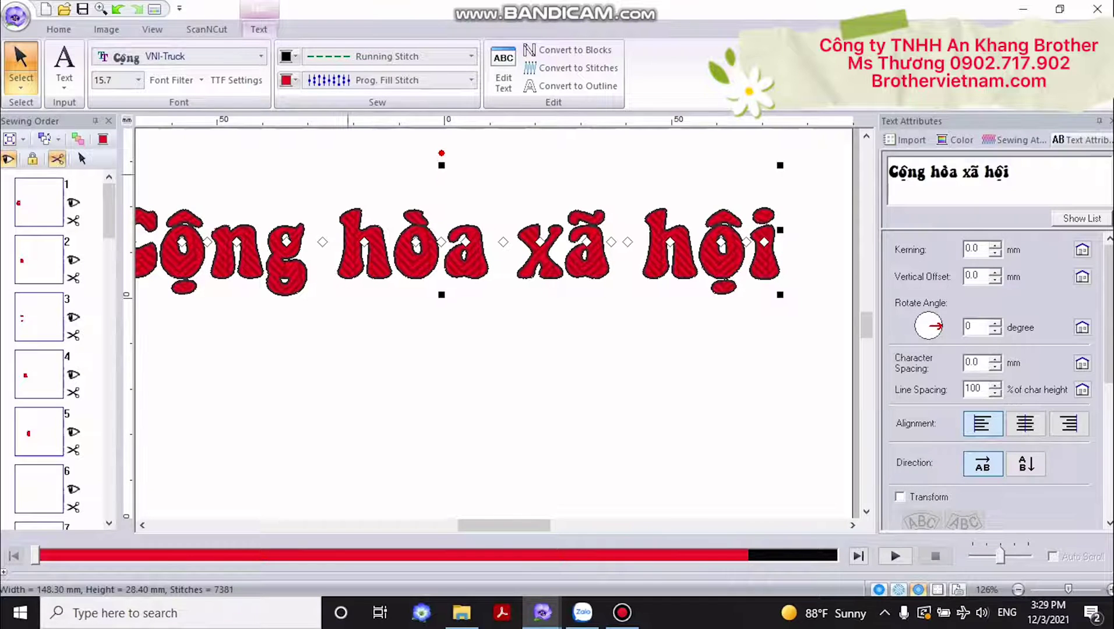
# - Select the whole text, set its size to 10, and move it right toward the center of the page
pyautogui.click(348, 174)
pyautogui.moveTo(797, 186); pyautogui.dragTo(753, 236)
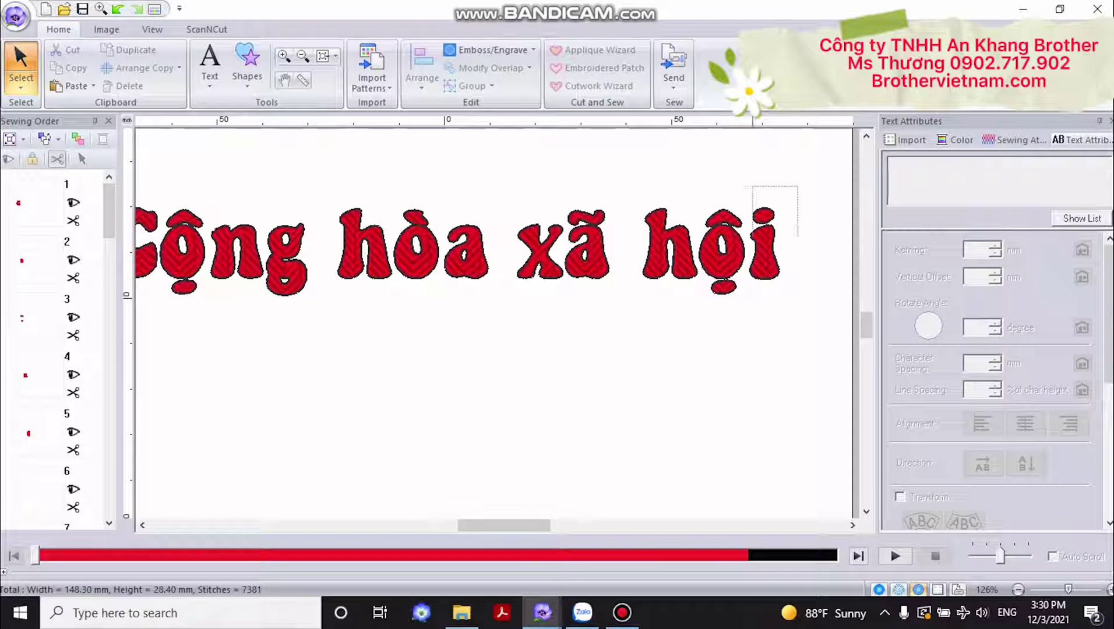
pyautogui.moveTo(753, 188); pyautogui.dragTo(504, 319)
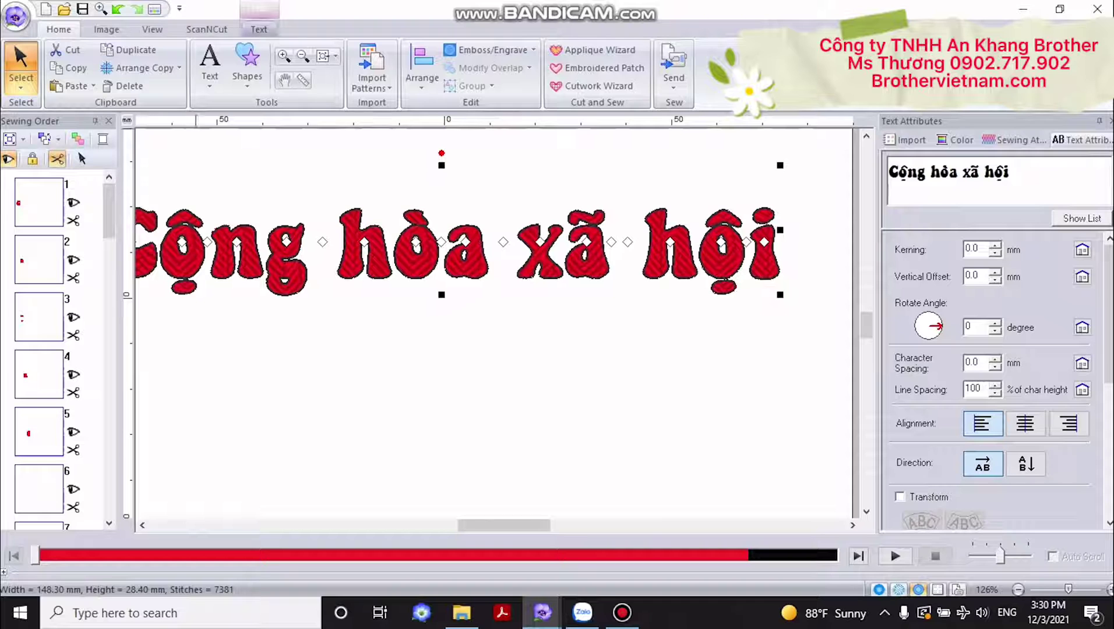
pyautogui.click(448, 388)
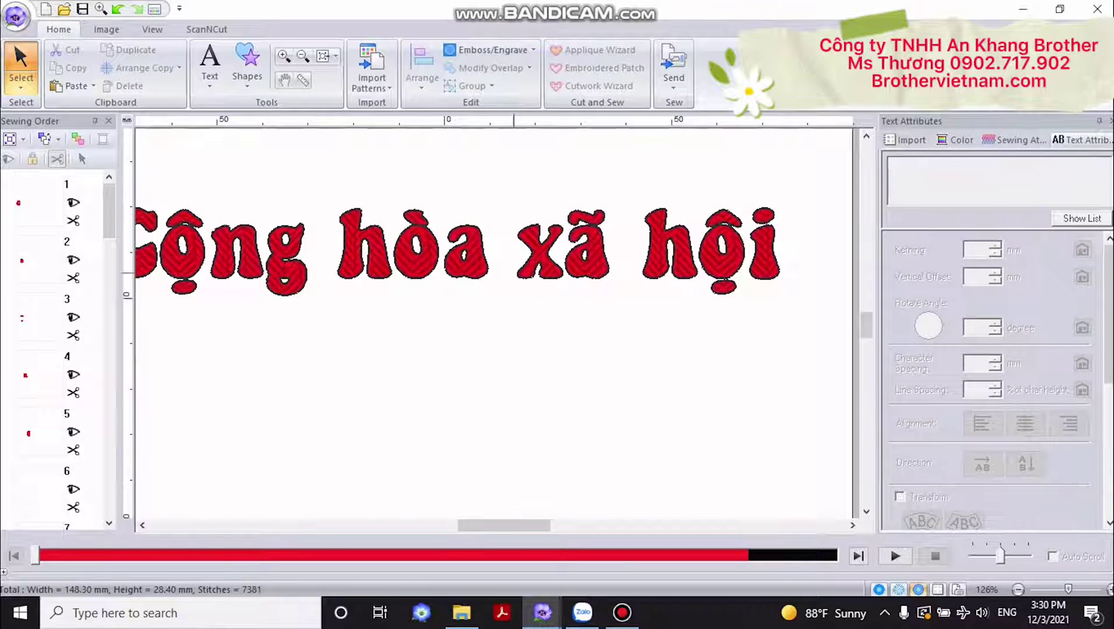
pyautogui.moveTo(318, 185); pyautogui.dragTo(484, 309)
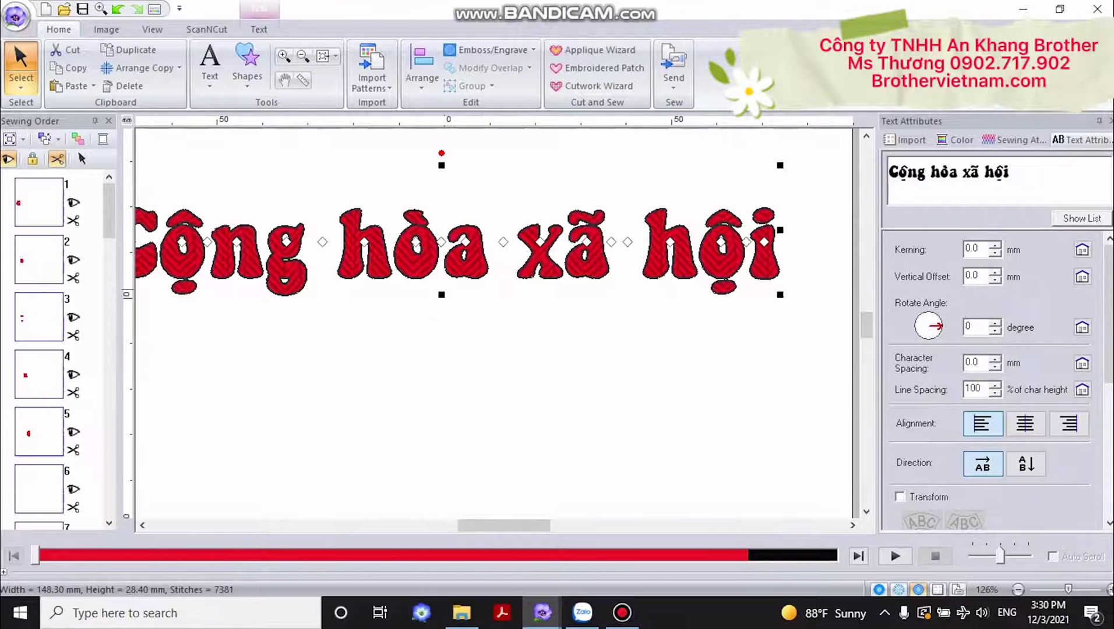
pyautogui.click(259, 29)
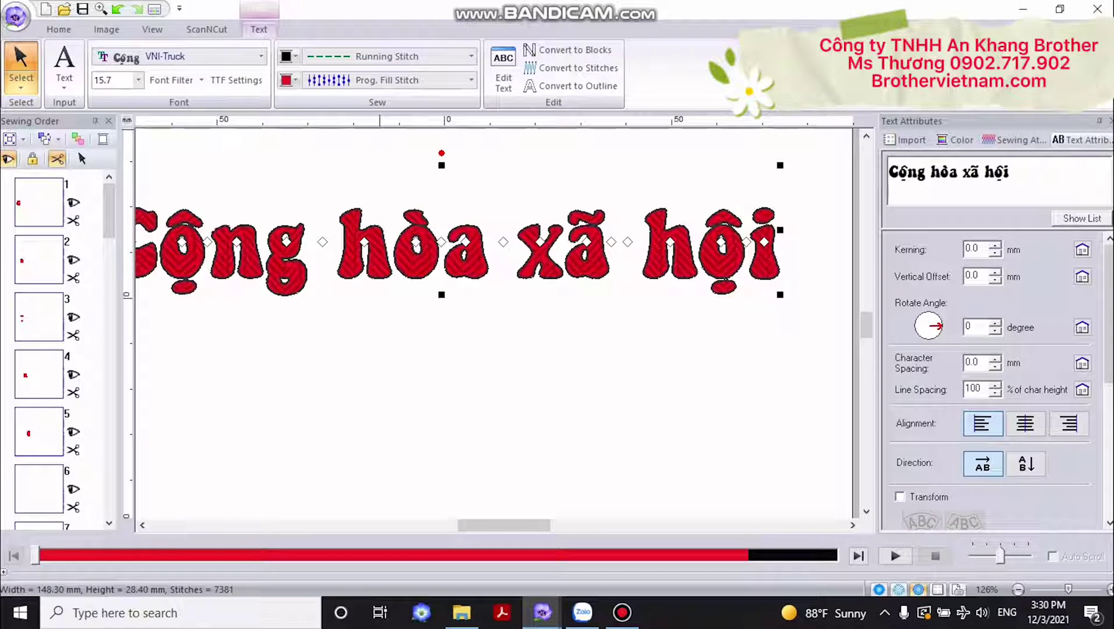
pyautogui.moveTo(113, 81); pyautogui.dragTo(93, 80)
pyautogui.write('10')
pyautogui.press('Return')
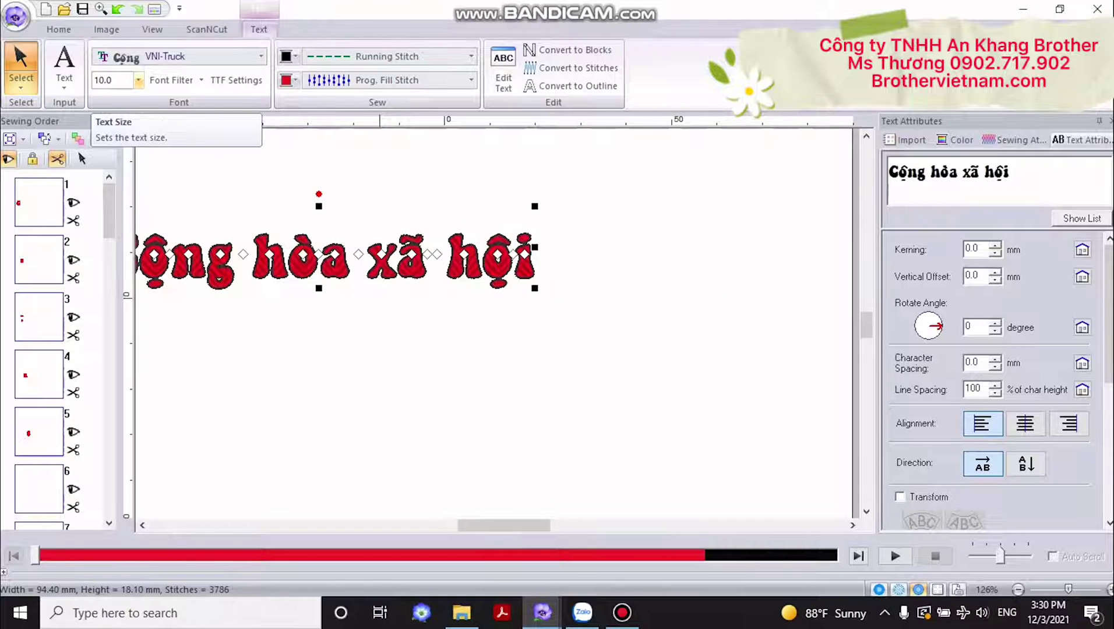
pyautogui.moveTo(295, 266); pyautogui.dragTo(449, 284)
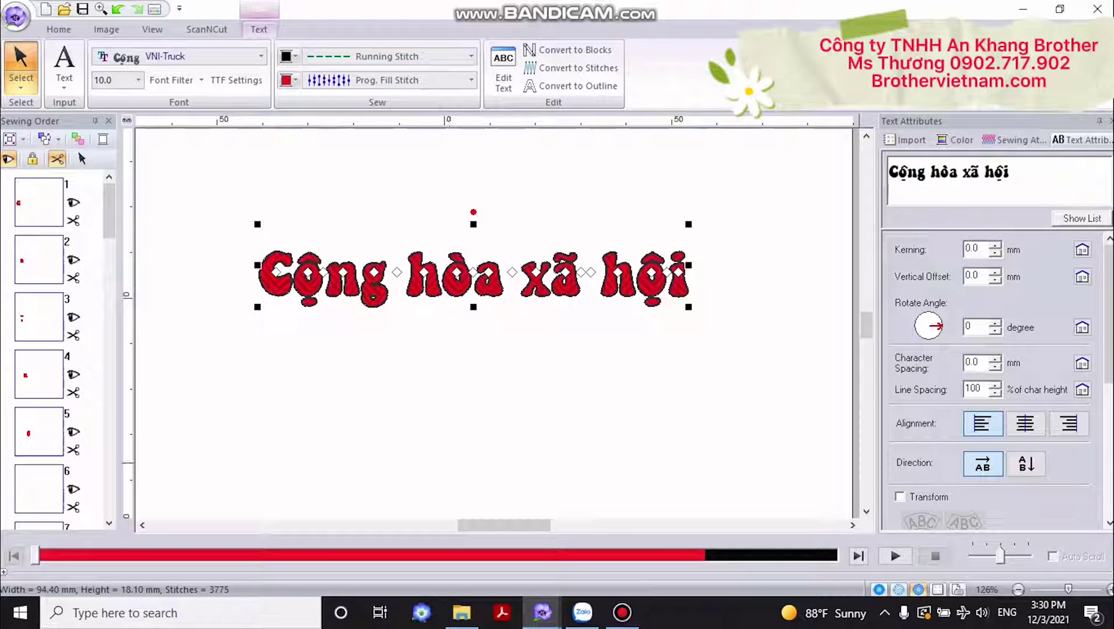
pyautogui.scroll(-2, 497, 323)
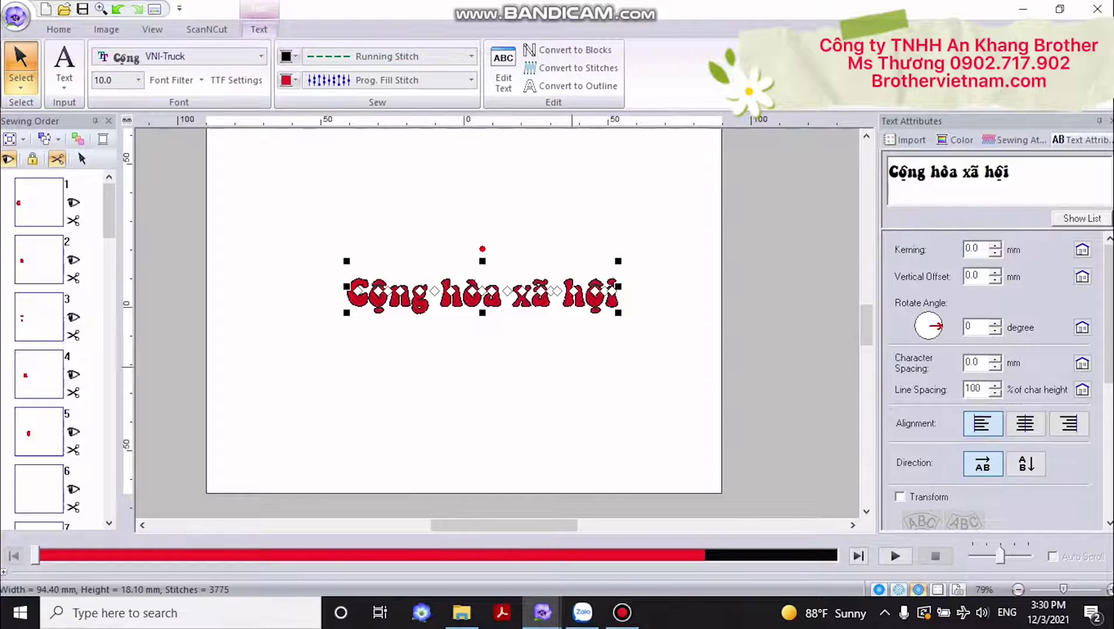
# - Enlarge the whole text proportionally to about 114 mm wide
pyautogui.click(572, 367)
pyautogui.moveTo(313, 232); pyautogui.dragTo(626, 377)
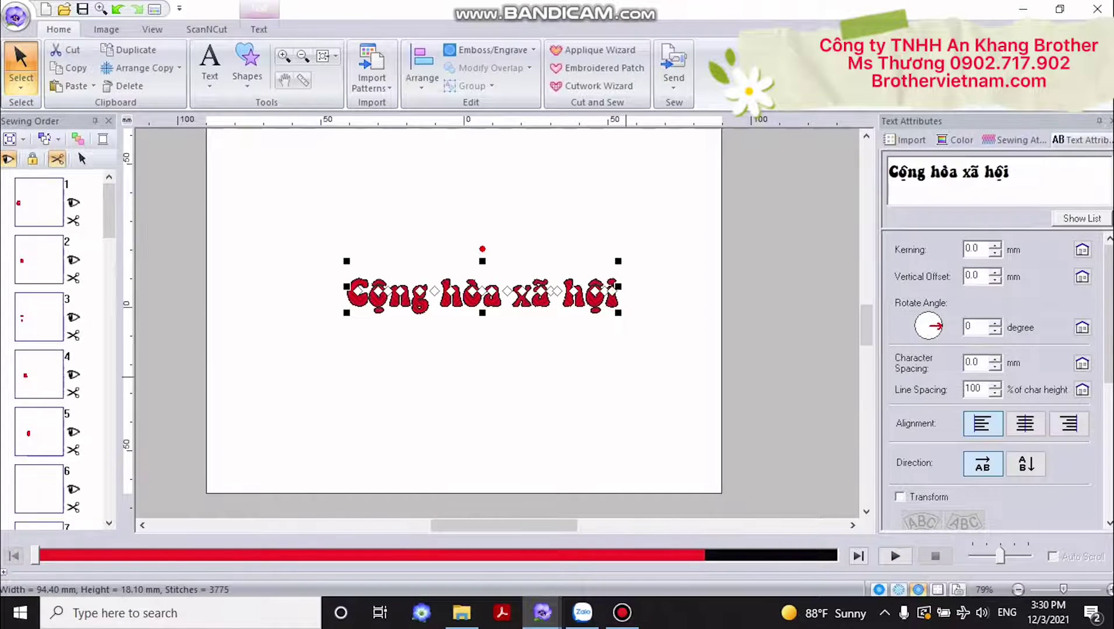
pyautogui.click(626, 377)
pyautogui.click(492, 295)
pyautogui.moveTo(618, 313); pyautogui.dragTo(647, 319)
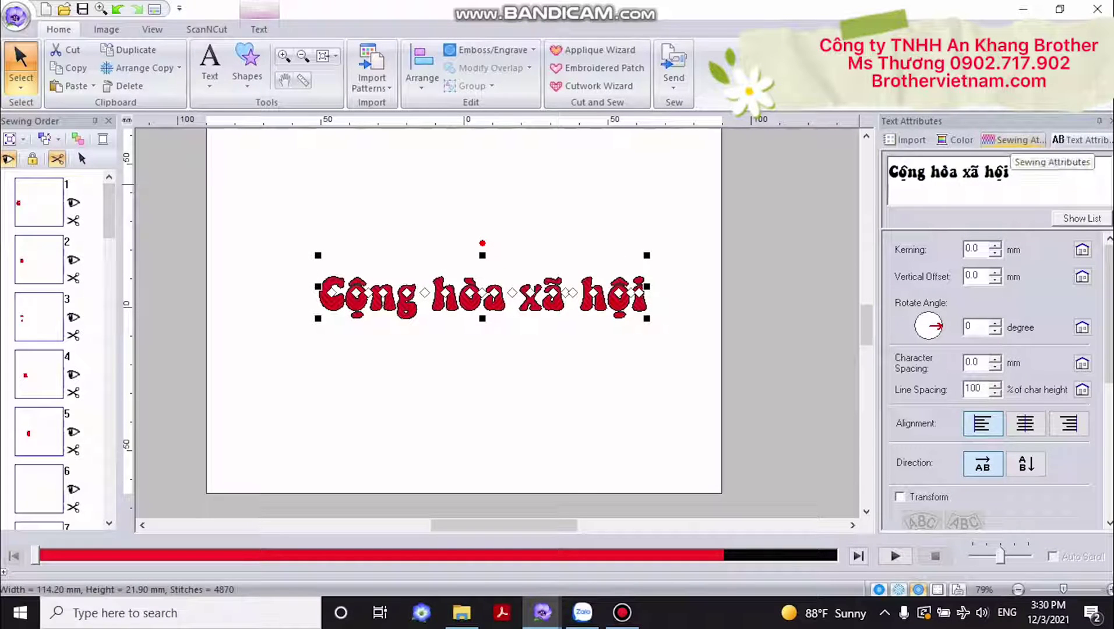
# - Show the text's sewing attributes and set its body sew type to Satin Stitch
pyautogui.click(681, 230)
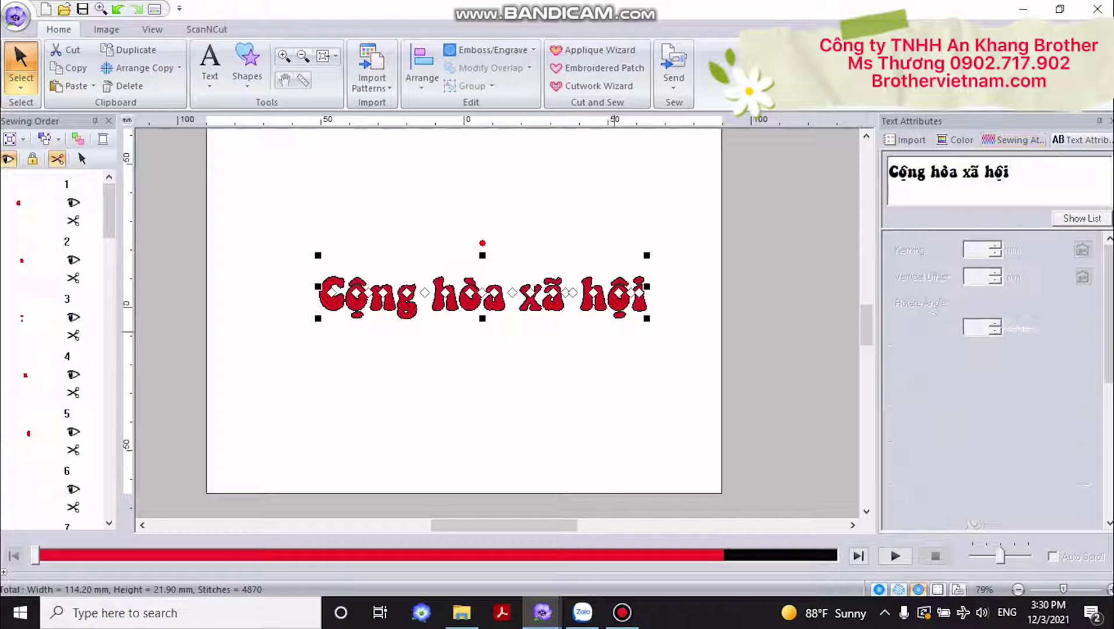
pyautogui.click(612, 289)
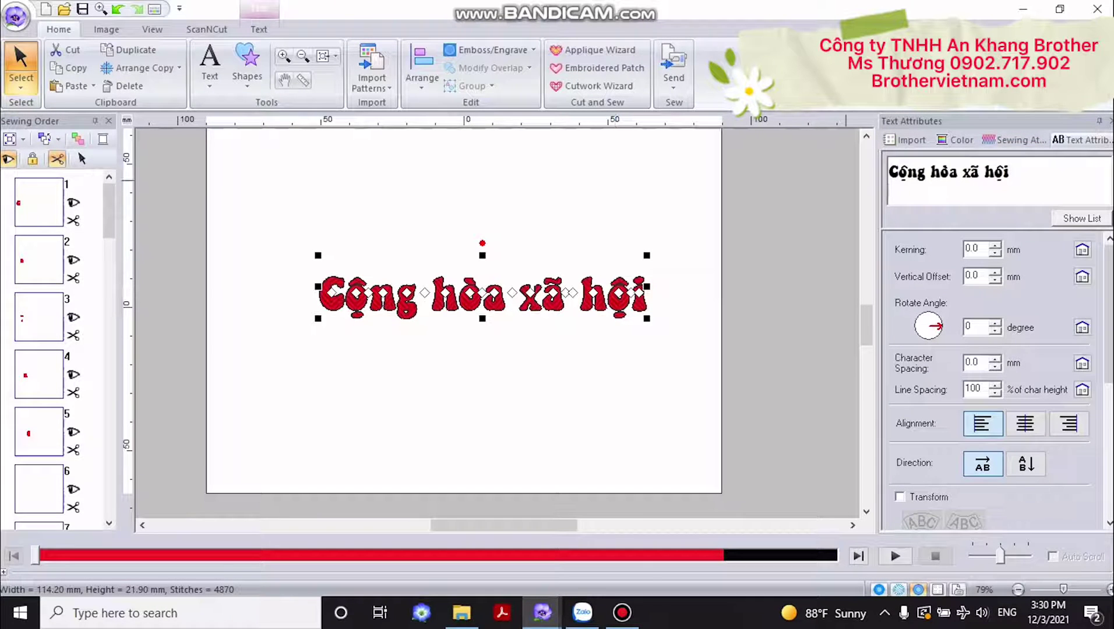
pyautogui.click(1014, 140)
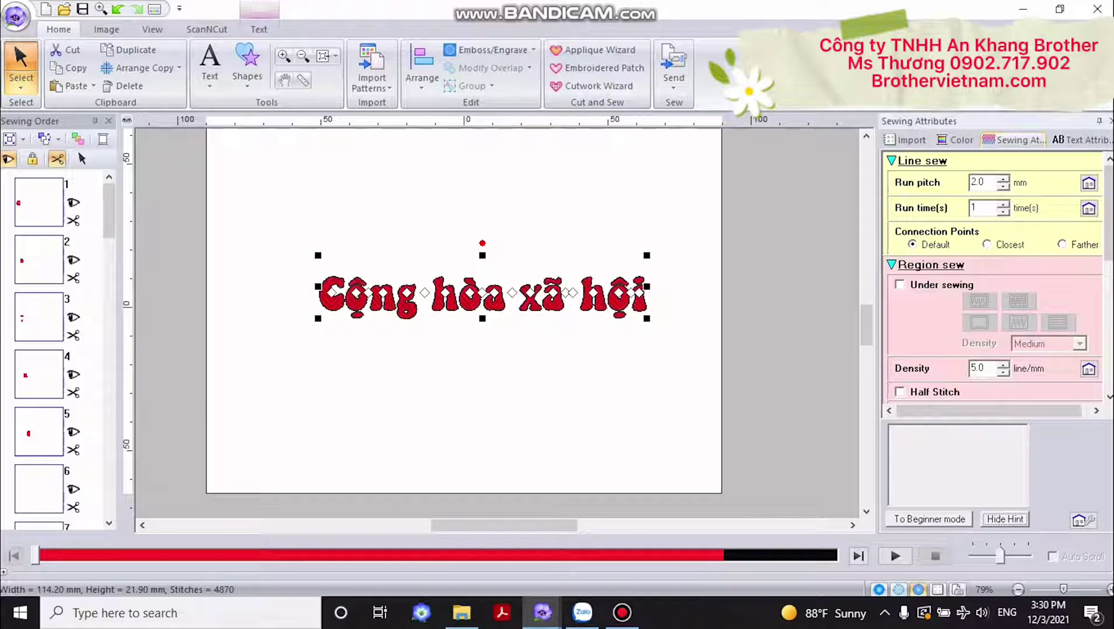
pyautogui.click(259, 29)
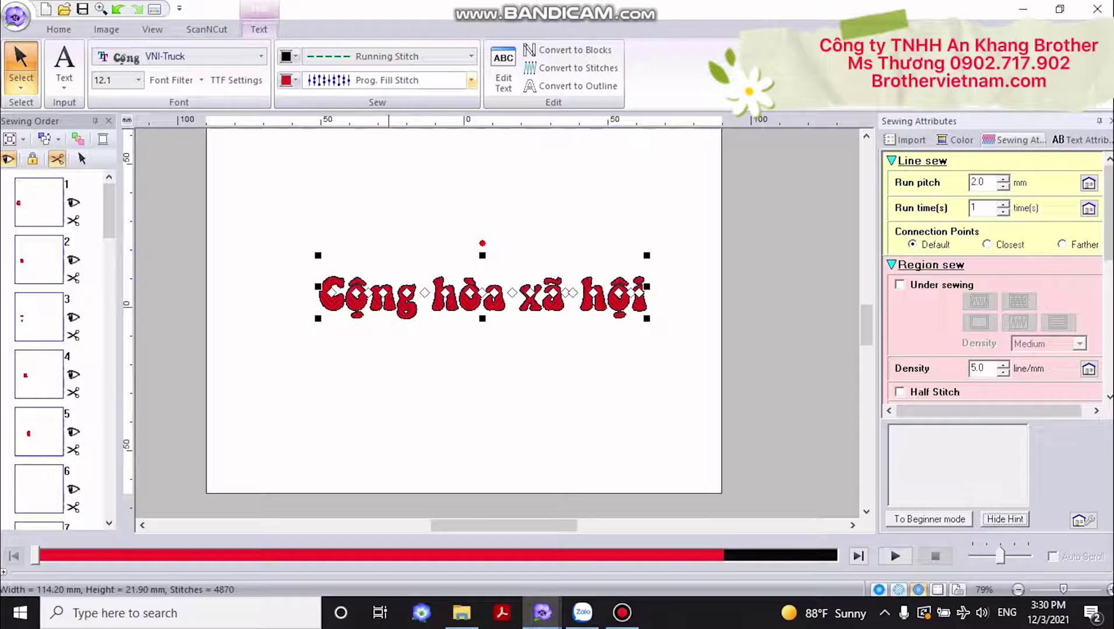
pyautogui.click(472, 80)
pyautogui.click(350, 117)
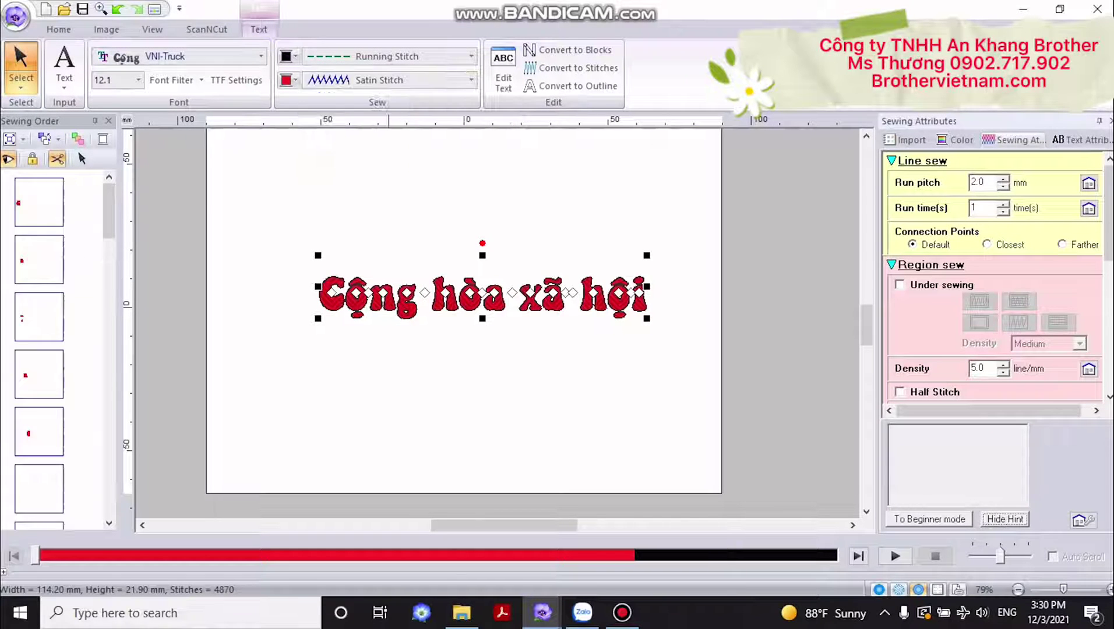
pyautogui.click(560, 376)
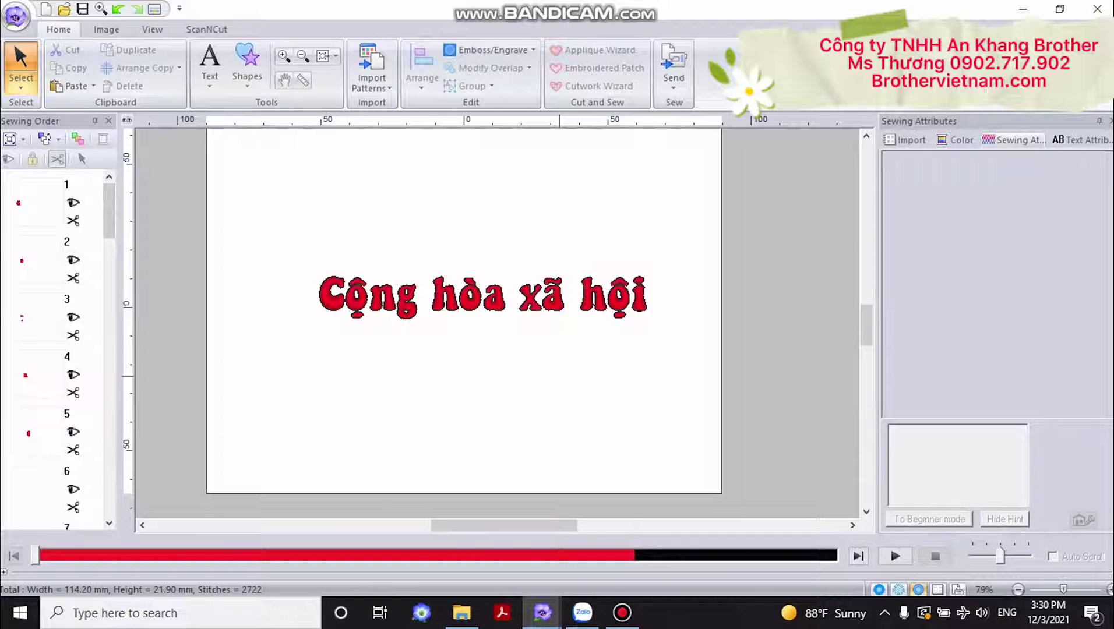
pyautogui.moveTo(273, 228); pyautogui.dragTo(686, 362)
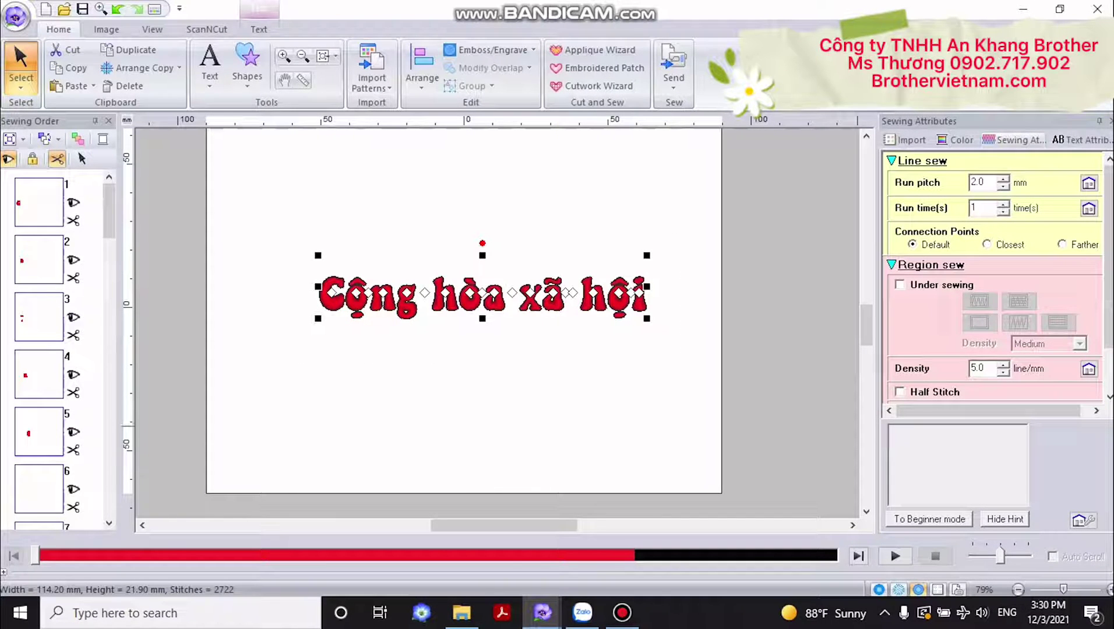
pyautogui.click(1110, 589)
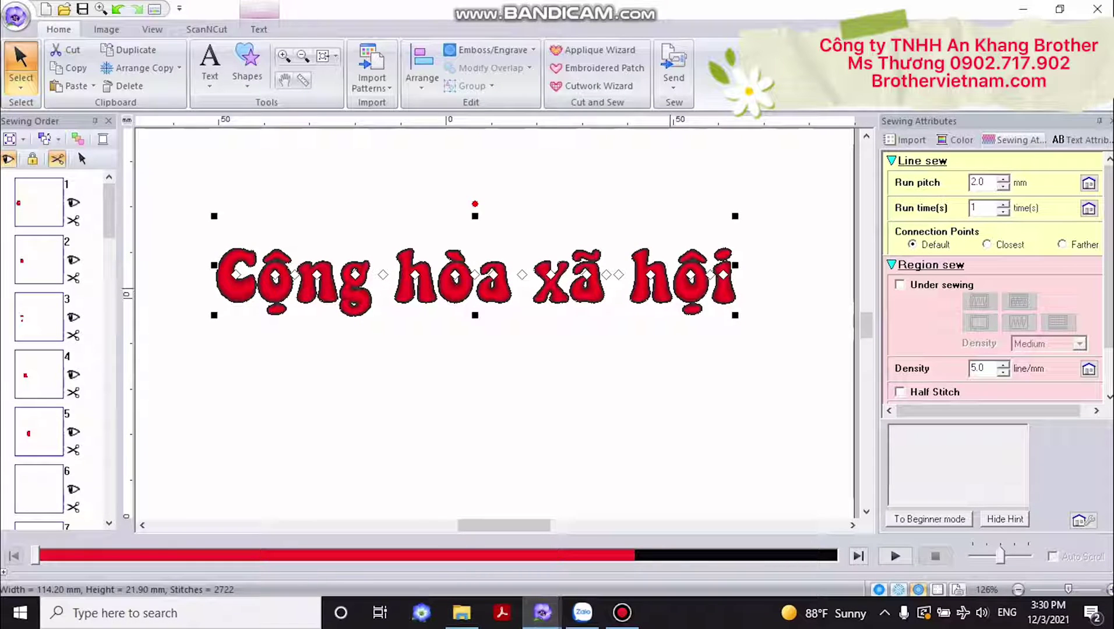
pyautogui.click(259, 29)
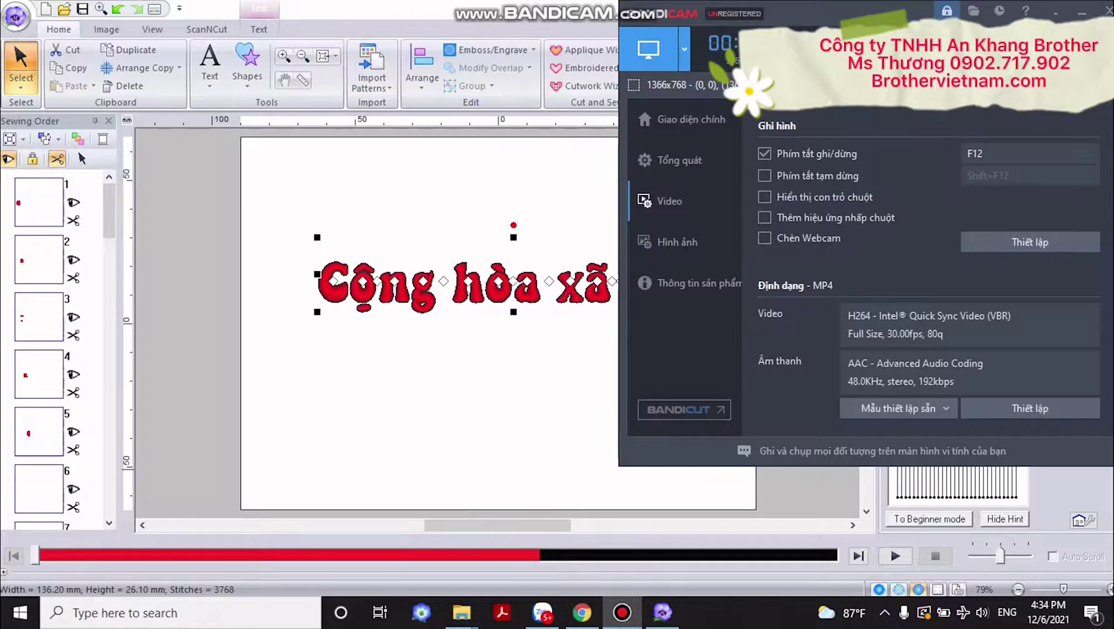
# - Move the text slightly left and up to center it horizontally on the page
pyautogui.click(1083, 10)
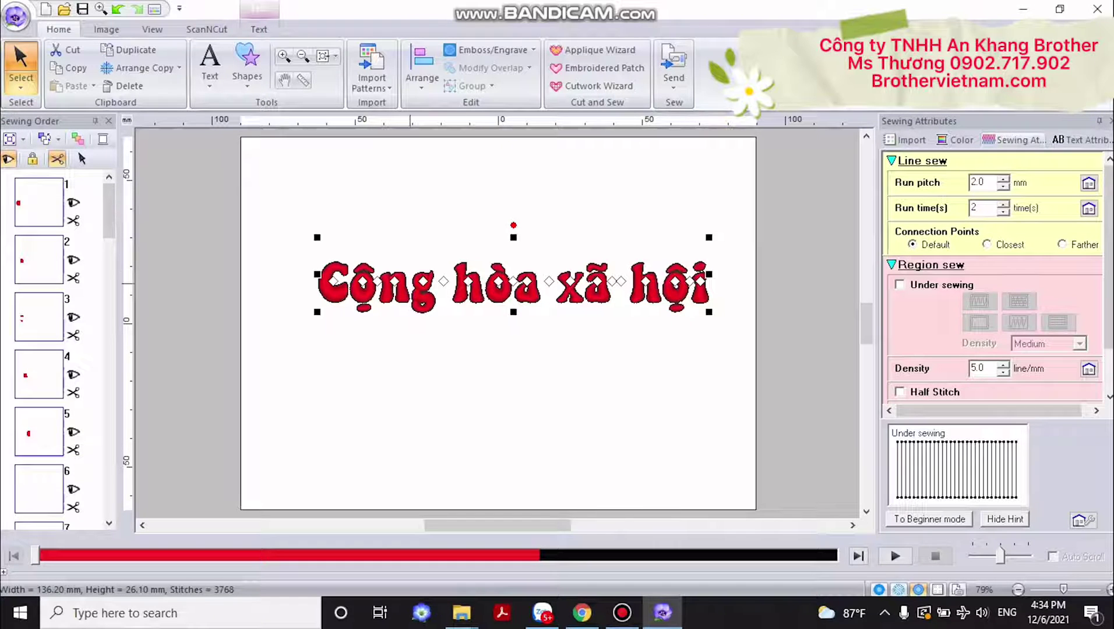
pyautogui.click(498, 297)
pyautogui.moveTo(498, 296); pyautogui.dragTo(493, 294)
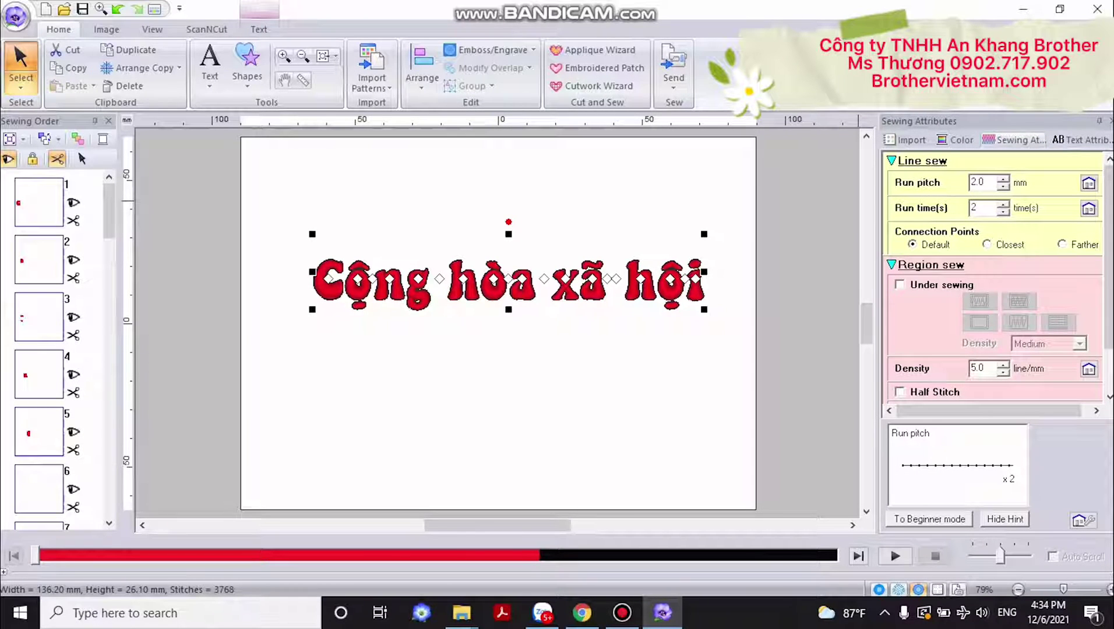
# - Try changing the text's line sew run pitch and a run time of 1, restoring 2.0 mm and 2 times
pyautogui.click(1003, 179)
pyautogui.click(1003, 186)
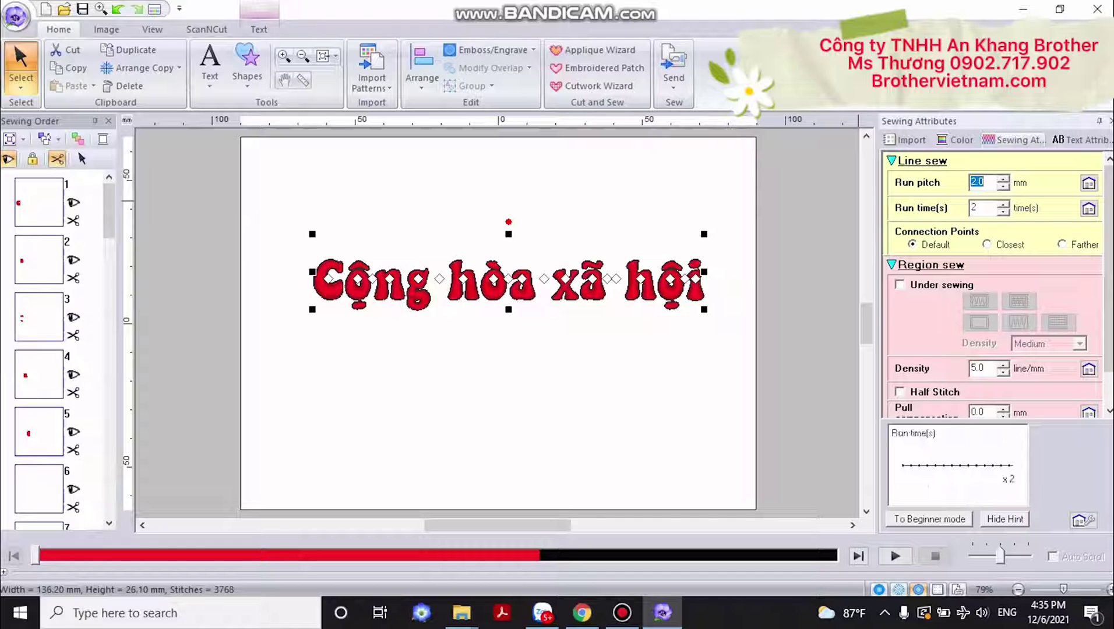
pyautogui.click(1003, 213)
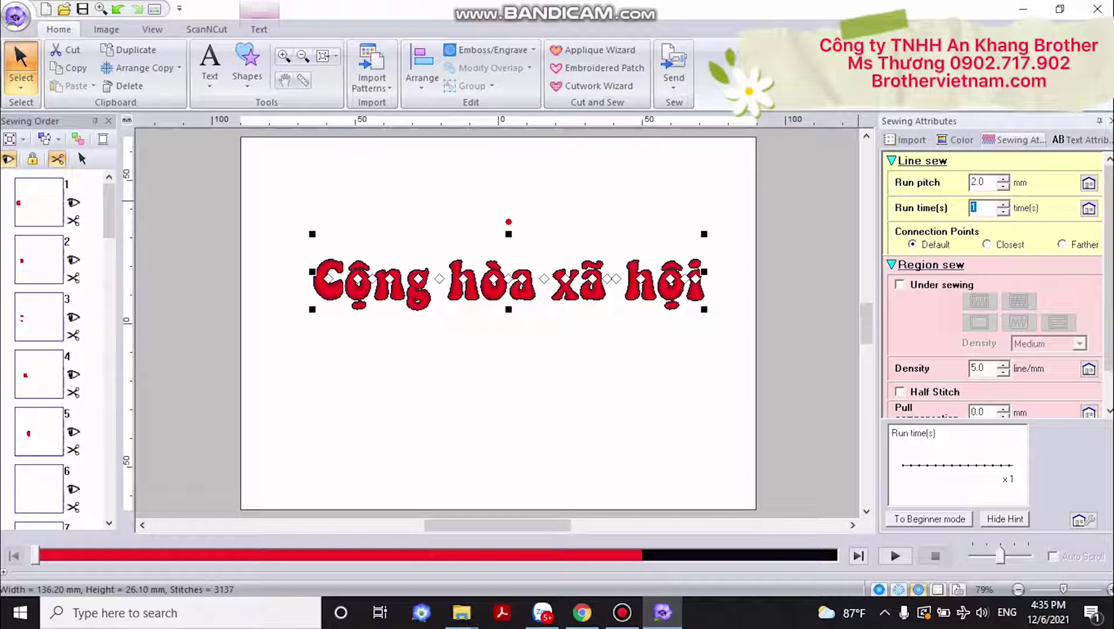
pyautogui.click(1003, 205)
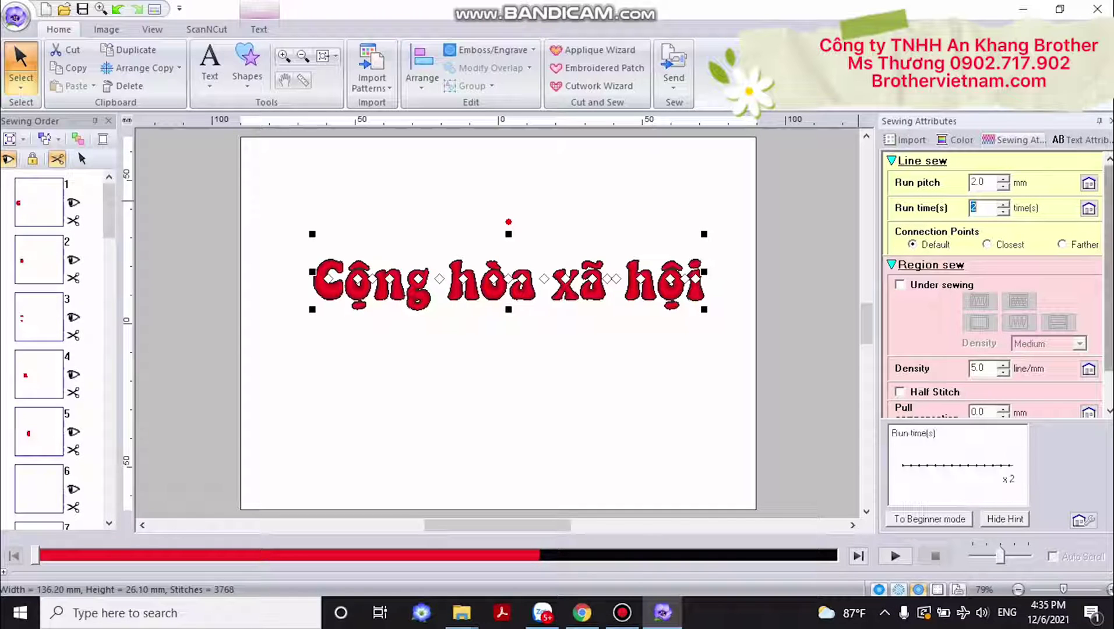
# - Turn on under sewing for the text's region sew and choose the first under sewing pattern
pyautogui.scroll(-2, 994, 285)
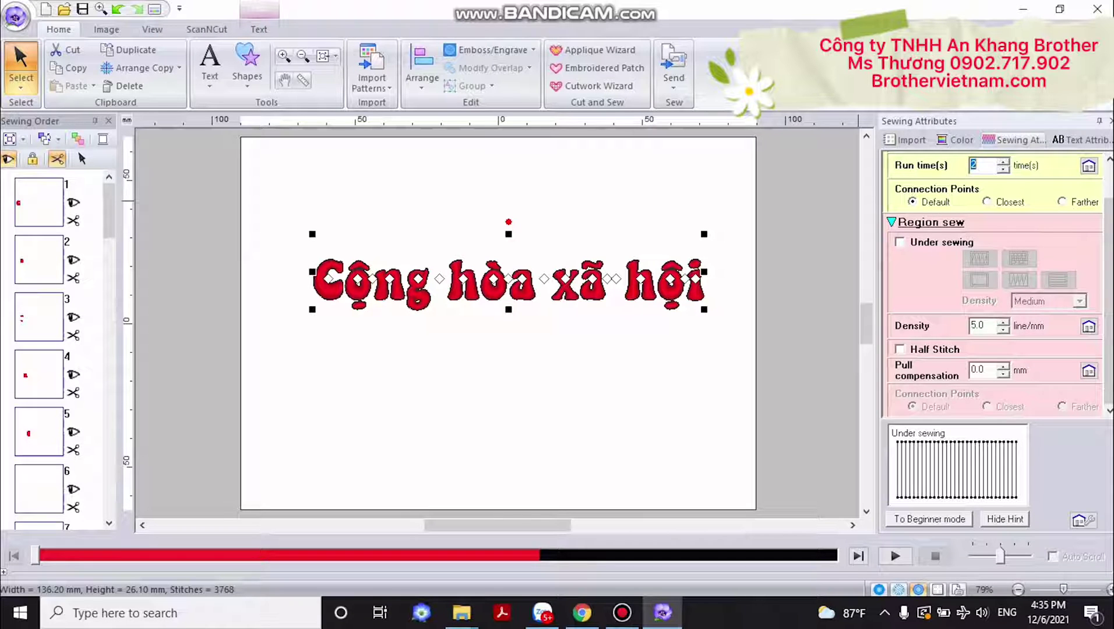
pyautogui.click(901, 243)
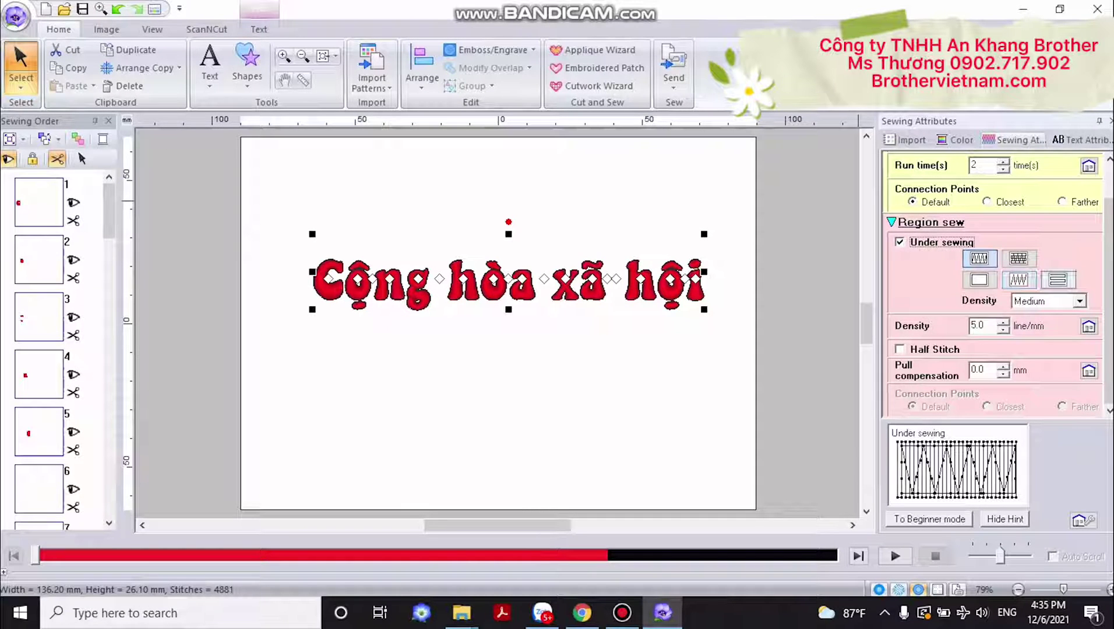
pyautogui.click(981, 259)
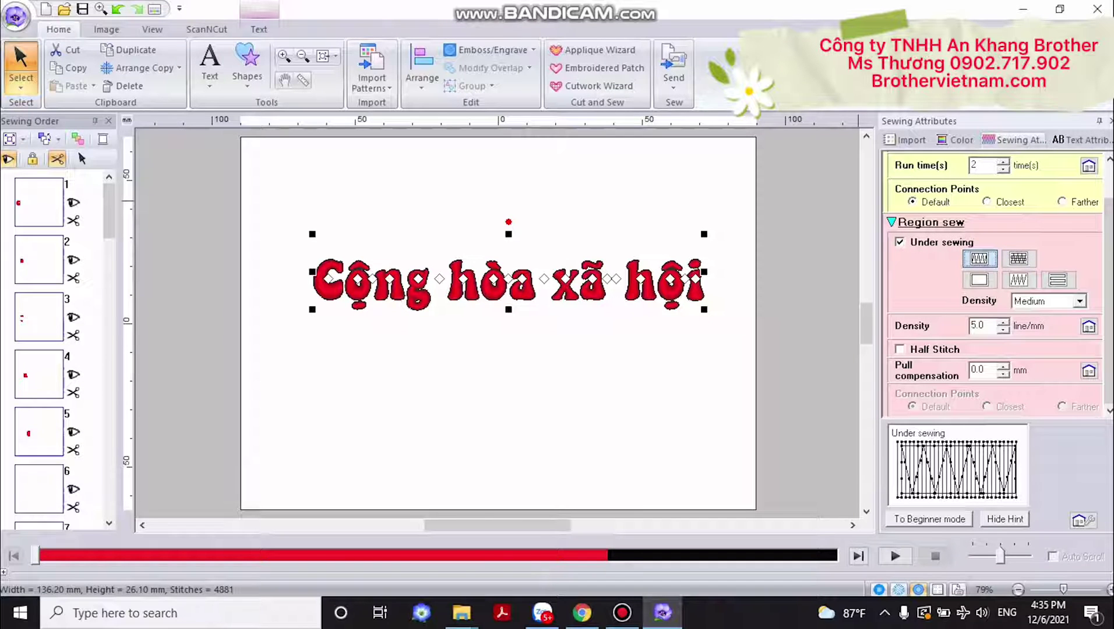
# - Try the second and the outline under sewing patterns for the text, ending with the zigzag pattern
pyautogui.click(1019, 258)
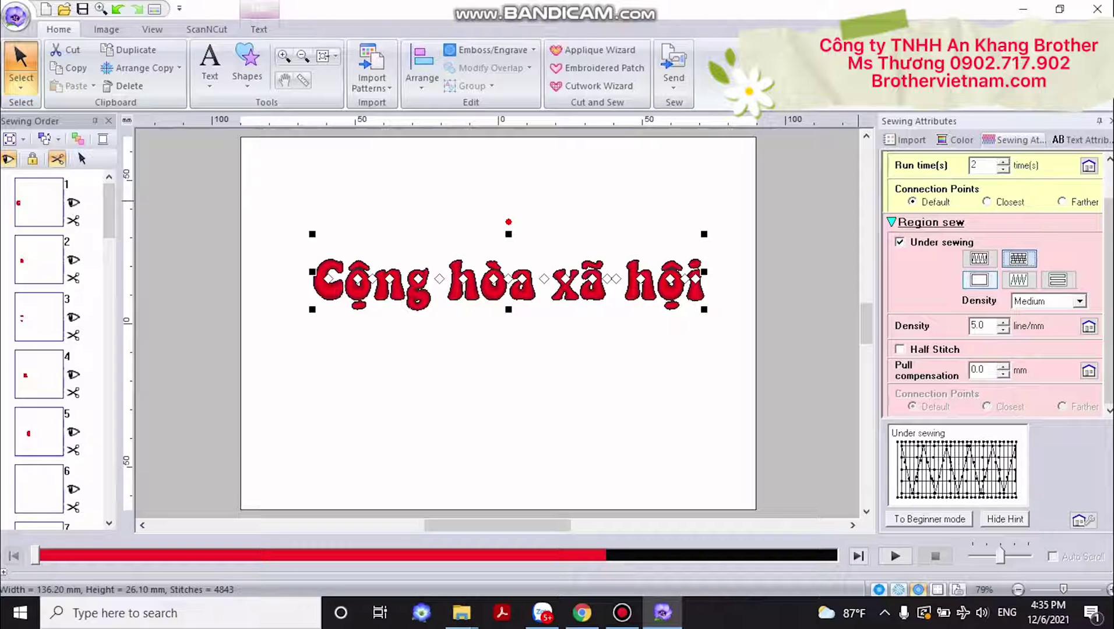
pyautogui.click(980, 280)
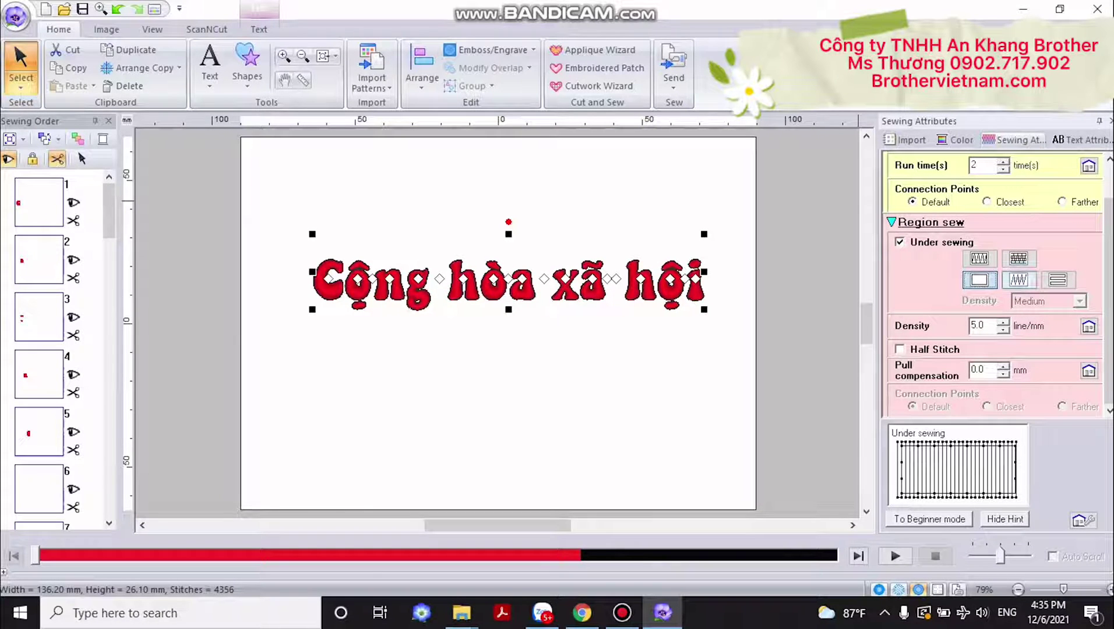
pyautogui.click(1019, 280)
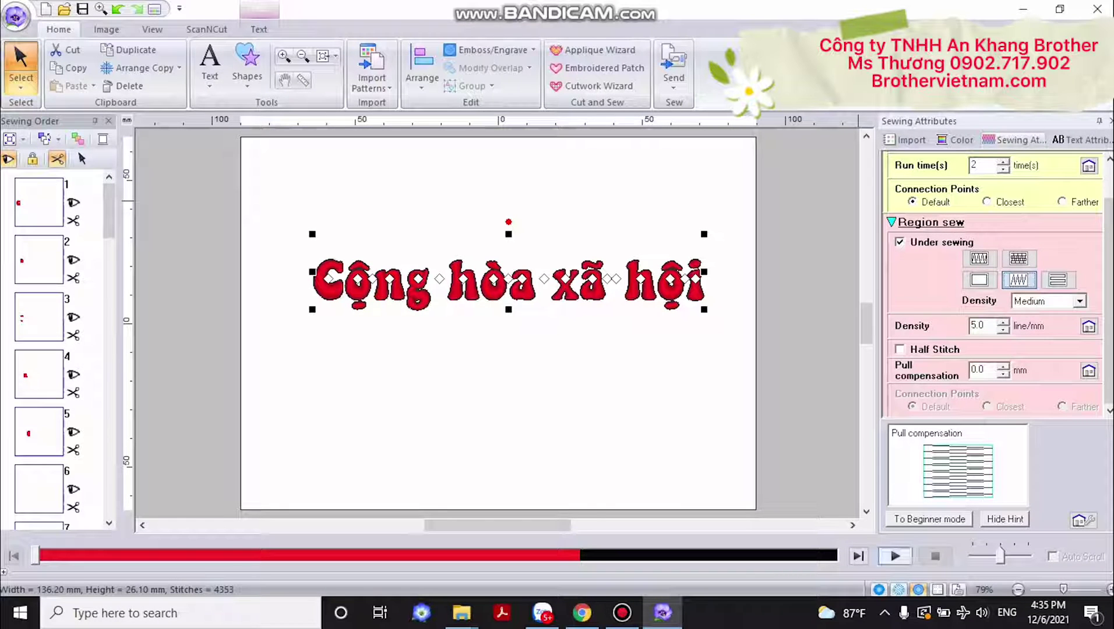
# - Run the stitch simulation for the text, stop it partway and reselect the text
pyautogui.click(895, 557)
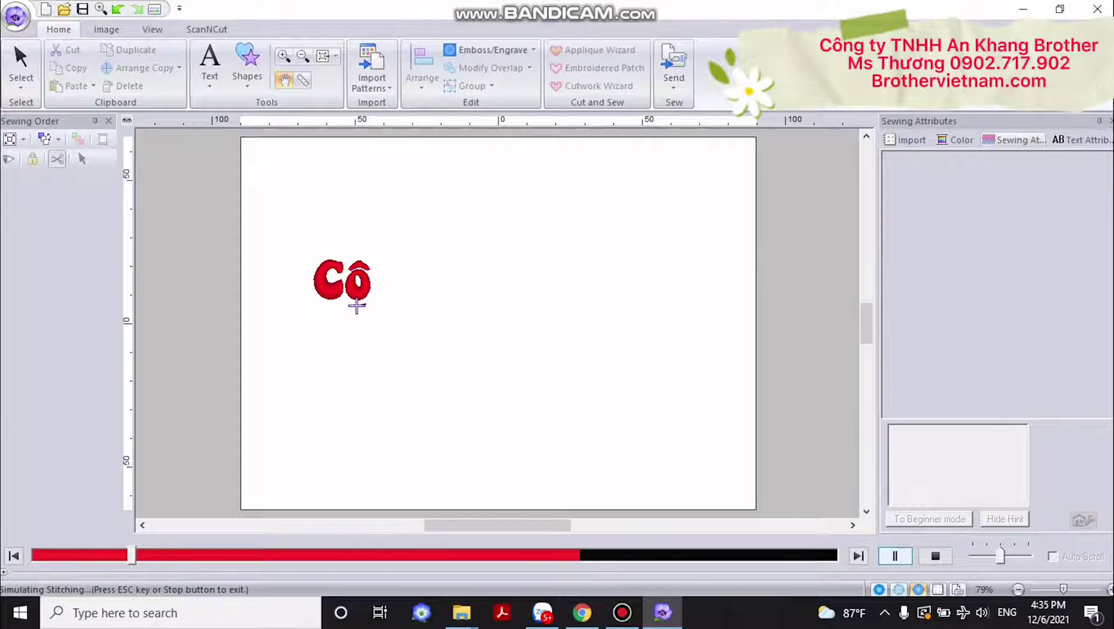
pyautogui.click(895, 557)
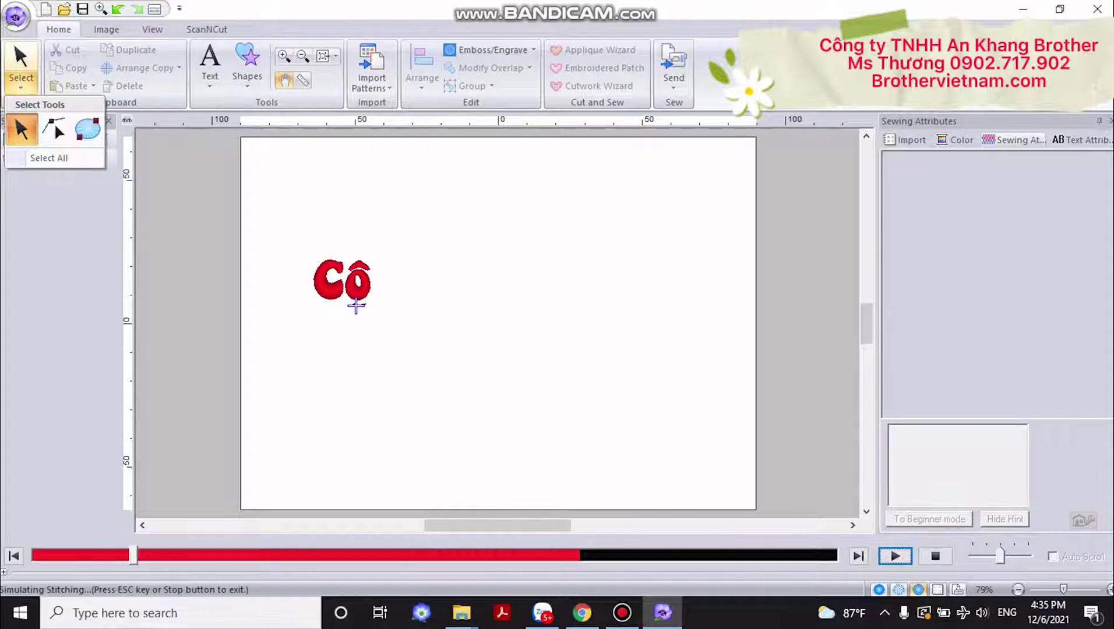
pyautogui.press('Escape')
pyautogui.click(356, 305)
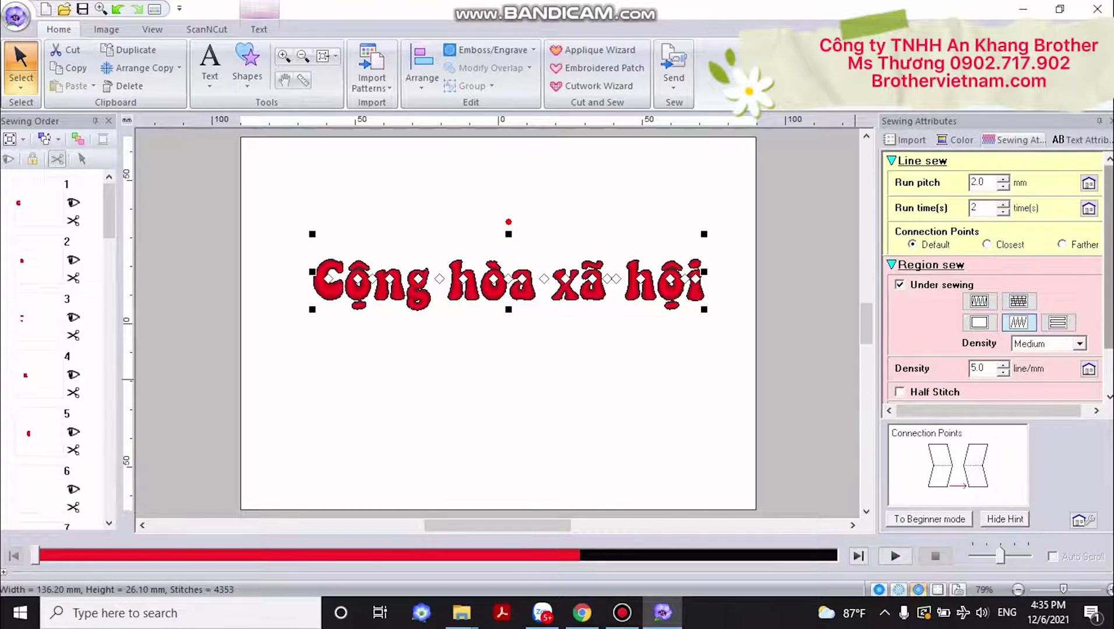
# - Turn off under sewing for the text's region sew and try a density of 5.4 line/mm, restoring 5.0 line/mm
pyautogui.scroll(-1, 991, 279)
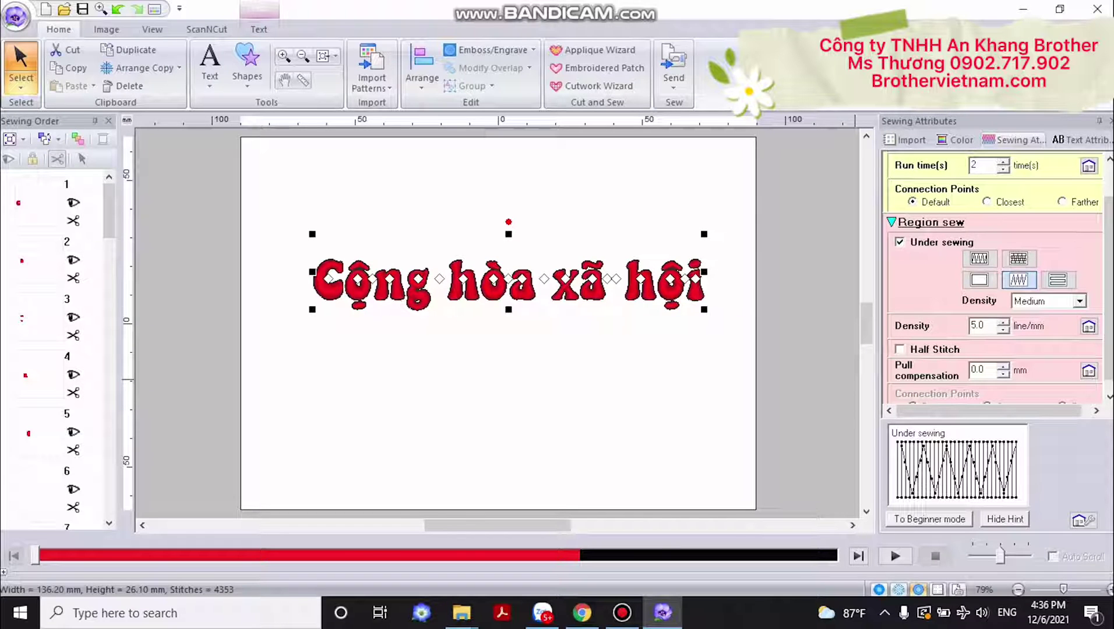
pyautogui.click(901, 242)
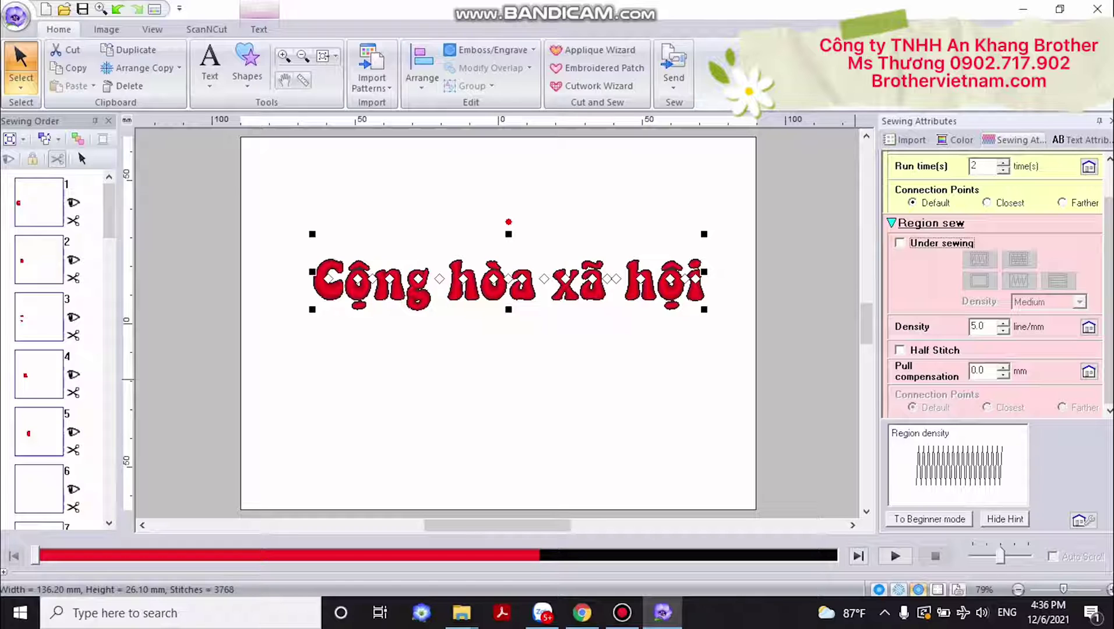
pyautogui.click(1003, 323)
pyautogui.click(1003, 323)
pyautogui.click(1003, 323)
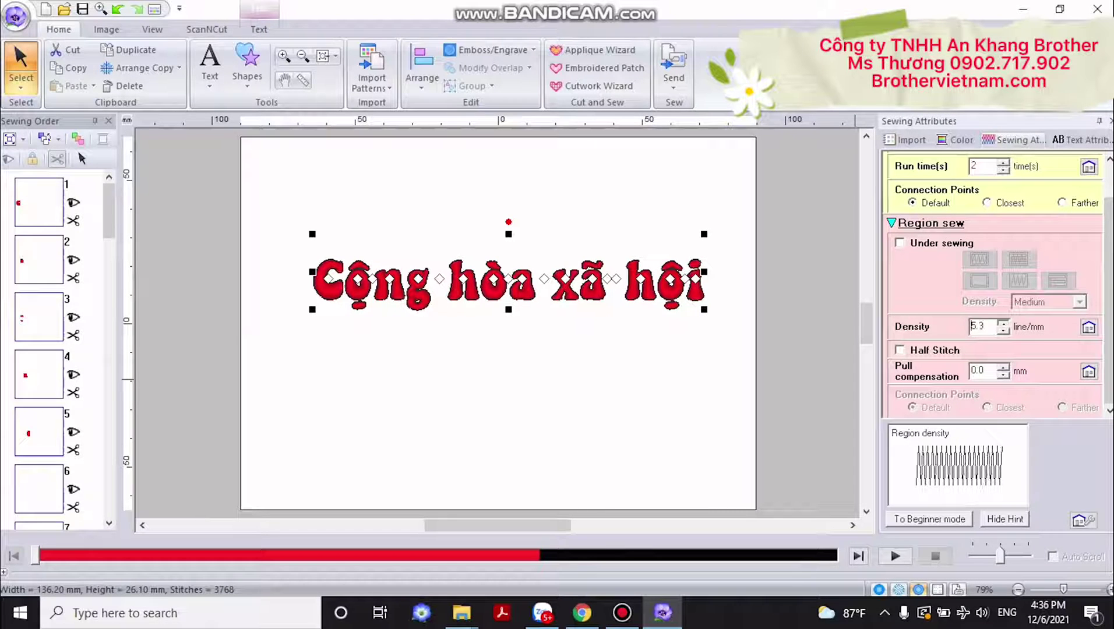
pyautogui.click(1003, 323)
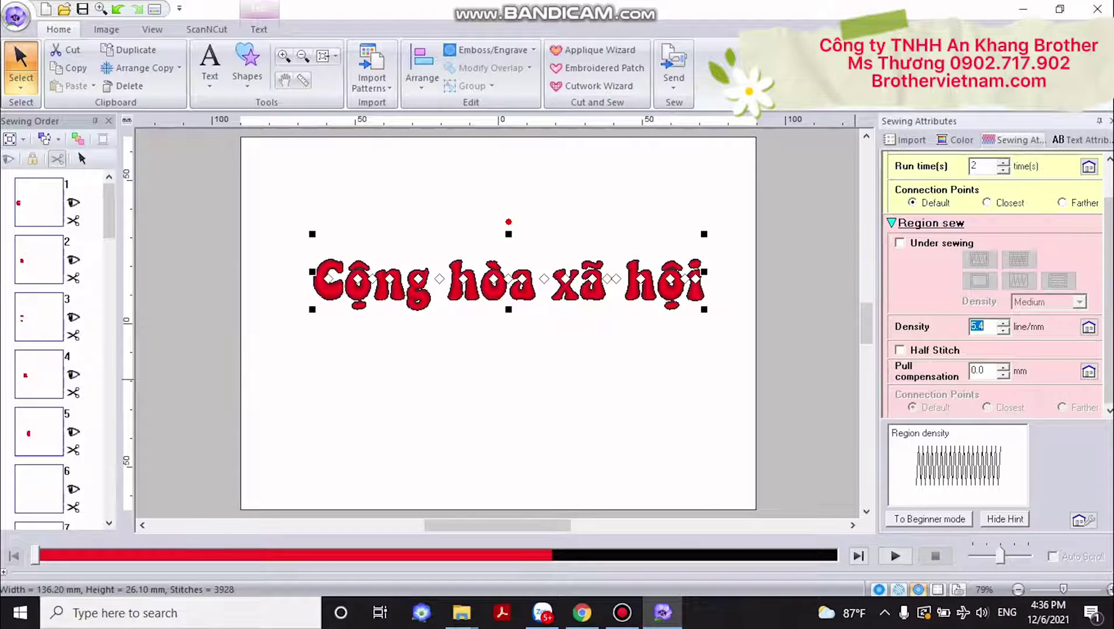
pyautogui.press('Down')
pyautogui.press('Down')
pyautogui.press('Down')
pyautogui.press('Down')
pyautogui.press('Up')
pyautogui.press('Down')
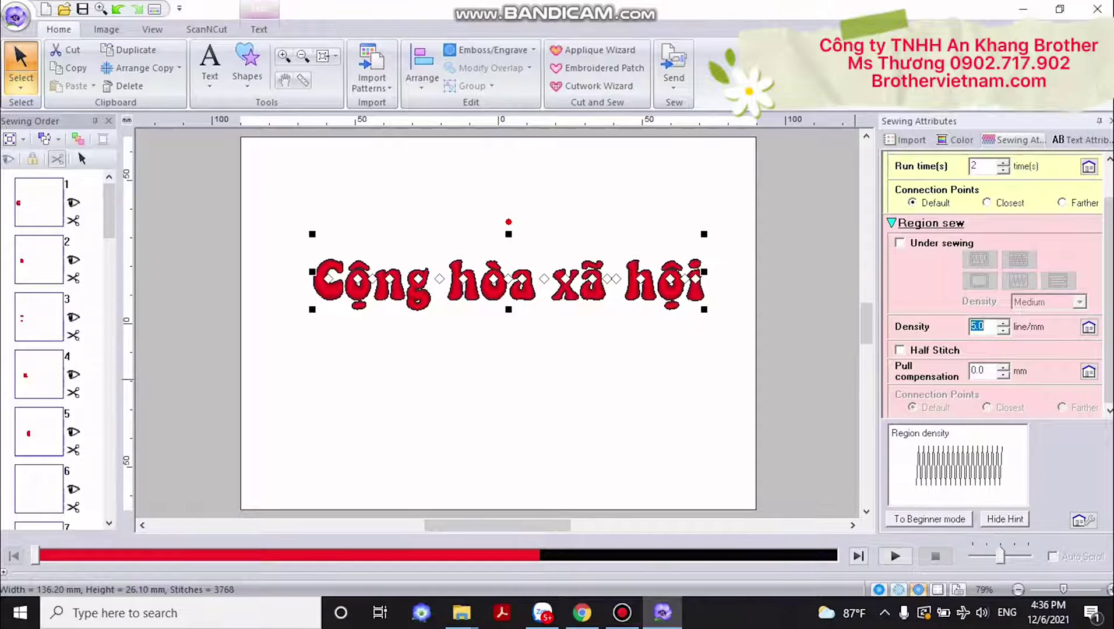
# - Raise the text's region sew density to 5.6 line/mm and beyond, and settle on 5.3 line/mm
pyautogui.click(985, 327)
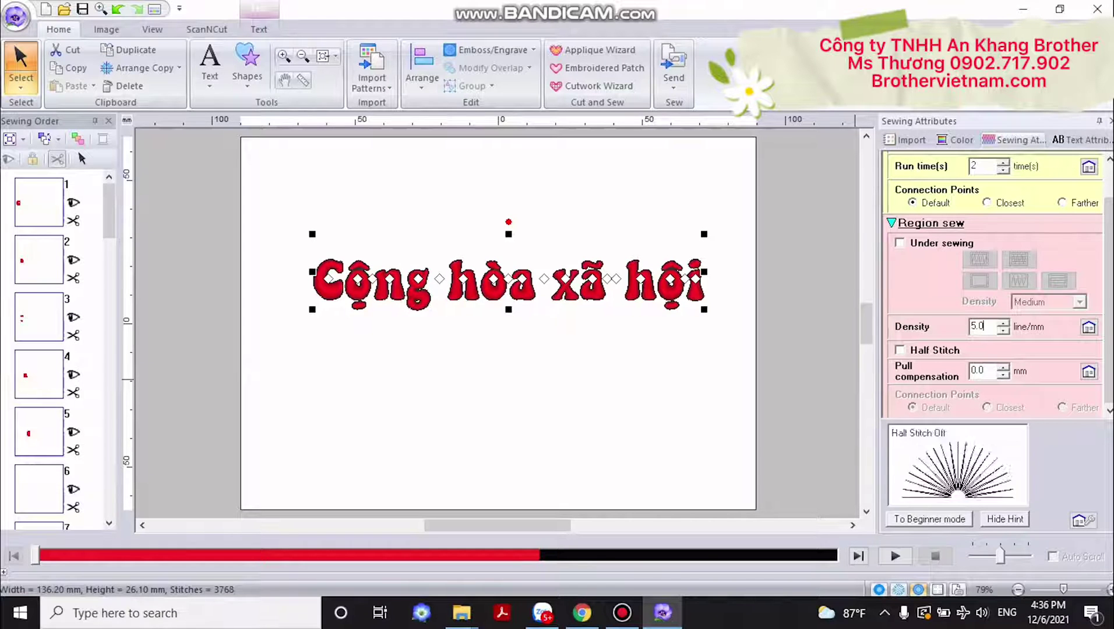
pyautogui.press('Up')
pyautogui.press('Up')
pyautogui.press('Up')
pyautogui.press('Up')
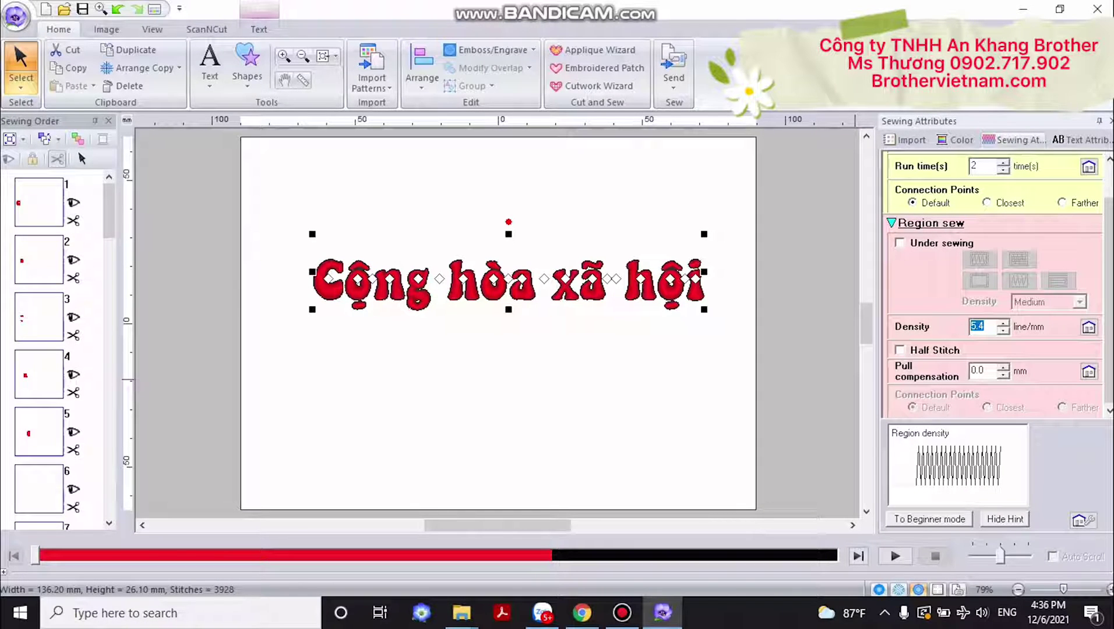
pyautogui.press('Up')
pyautogui.press('Up')
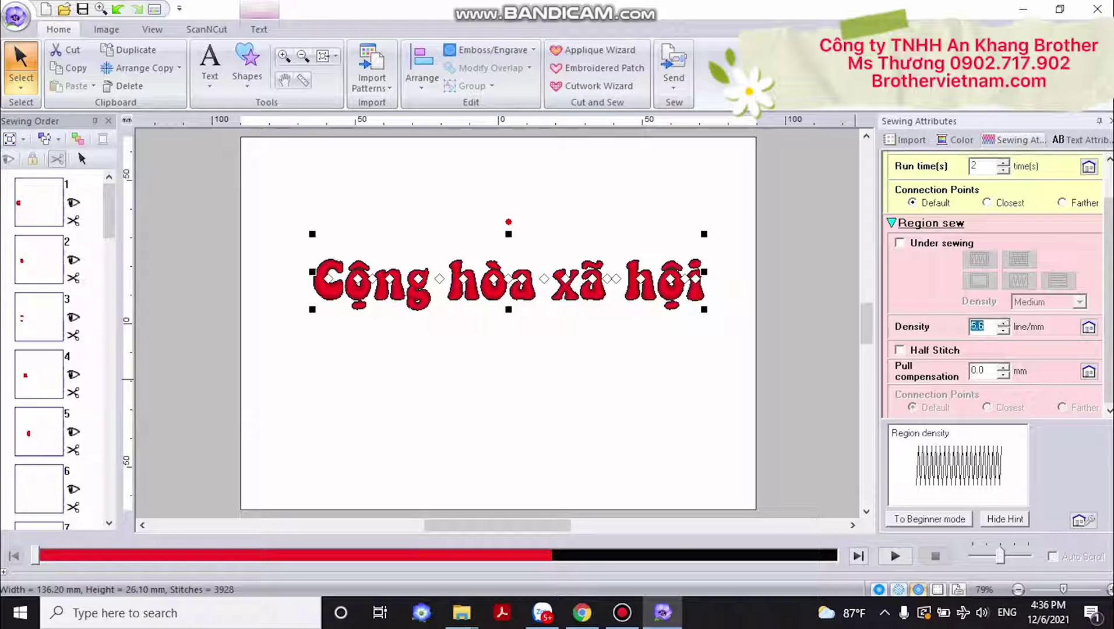
pyautogui.press('Up')
pyautogui.press('Up')
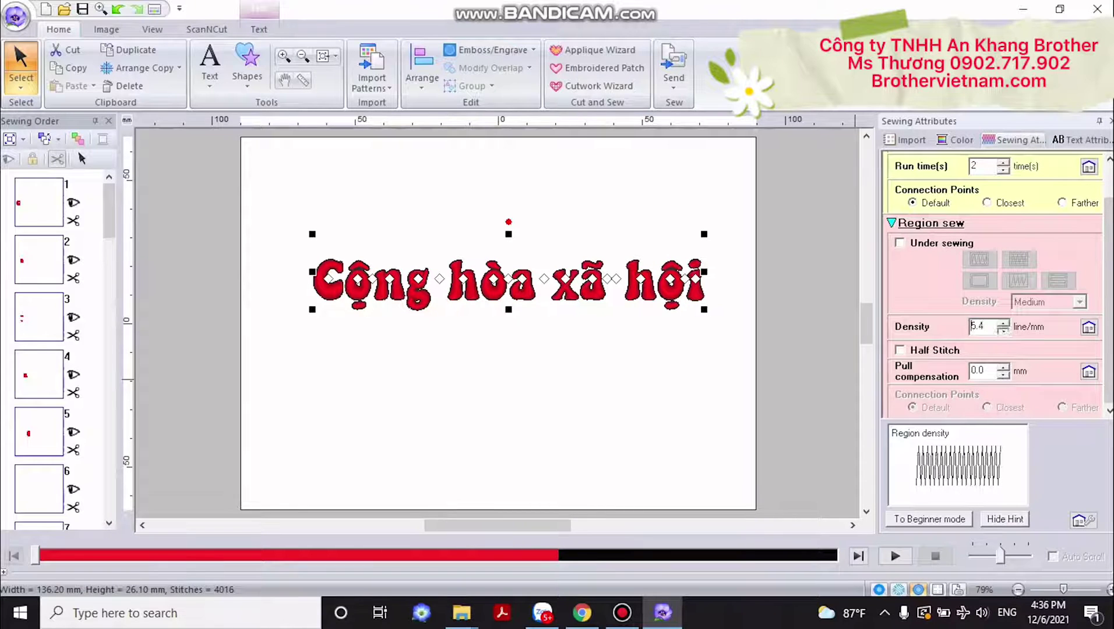
pyautogui.press('Down')
pyautogui.press('Down')
pyautogui.press('Down')
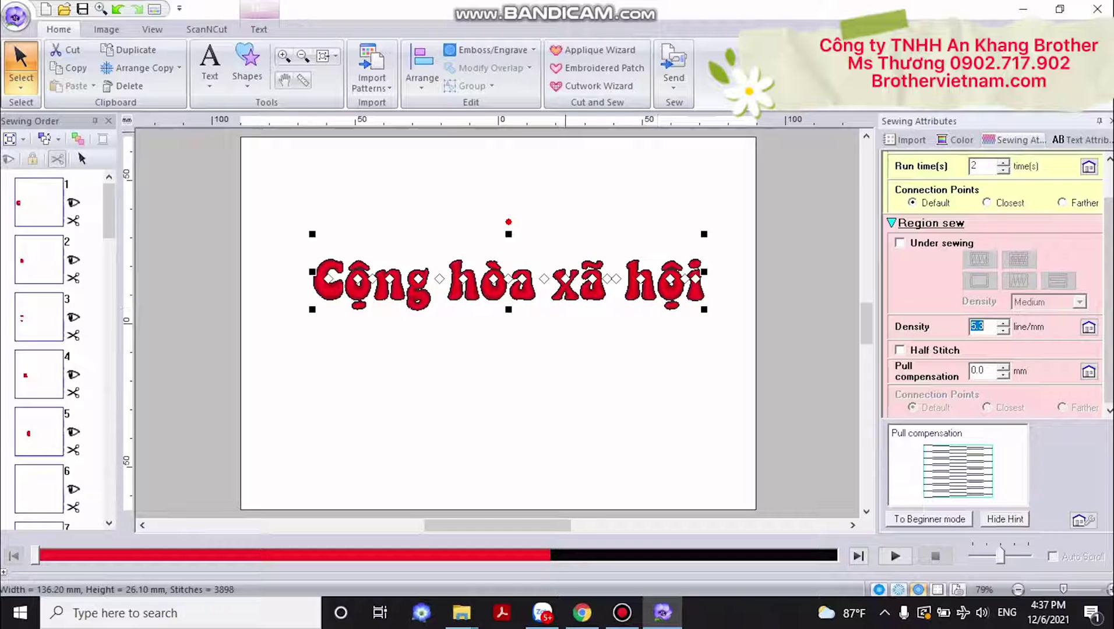
# - Change the font of the text "Cộng hòa xã hội" to VNI-Internet Mail
pyautogui.click(258, 30)
pyautogui.click(261, 56)
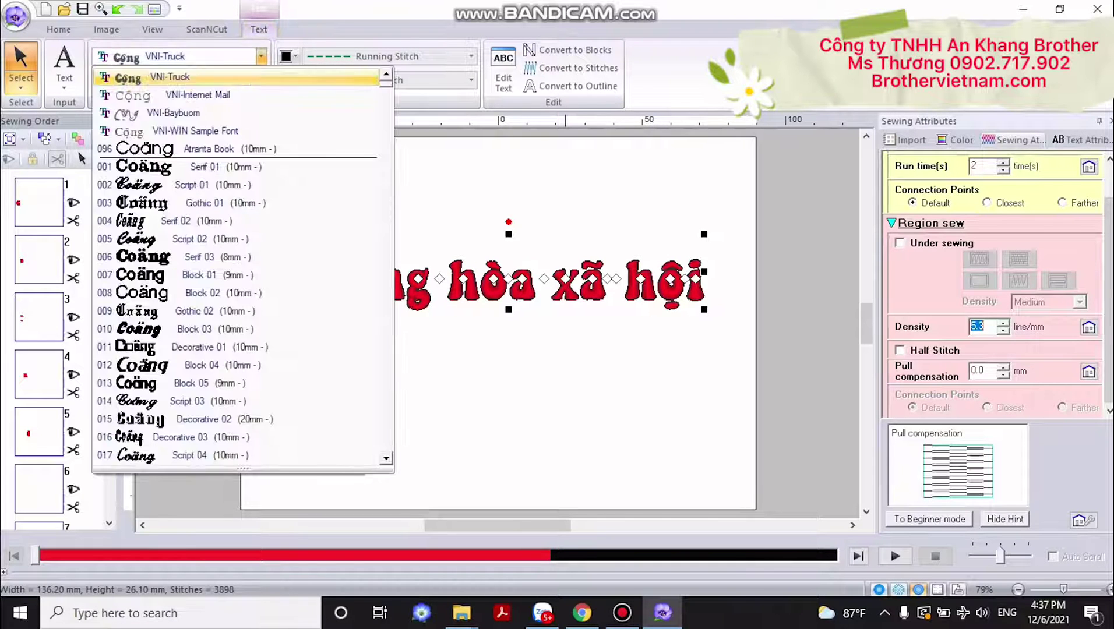
pyautogui.click(198, 95)
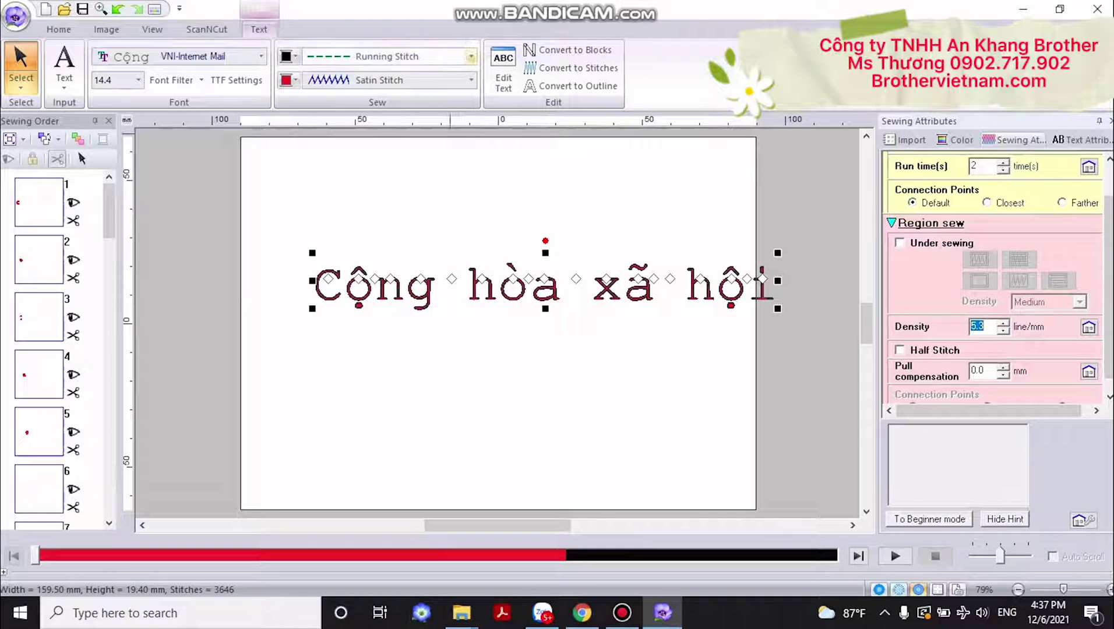
# - Set the text's line sew type to Not Sewn (Line) and center the text horizontally on the page
pyautogui.click(472, 56)
pyautogui.click(353, 77)
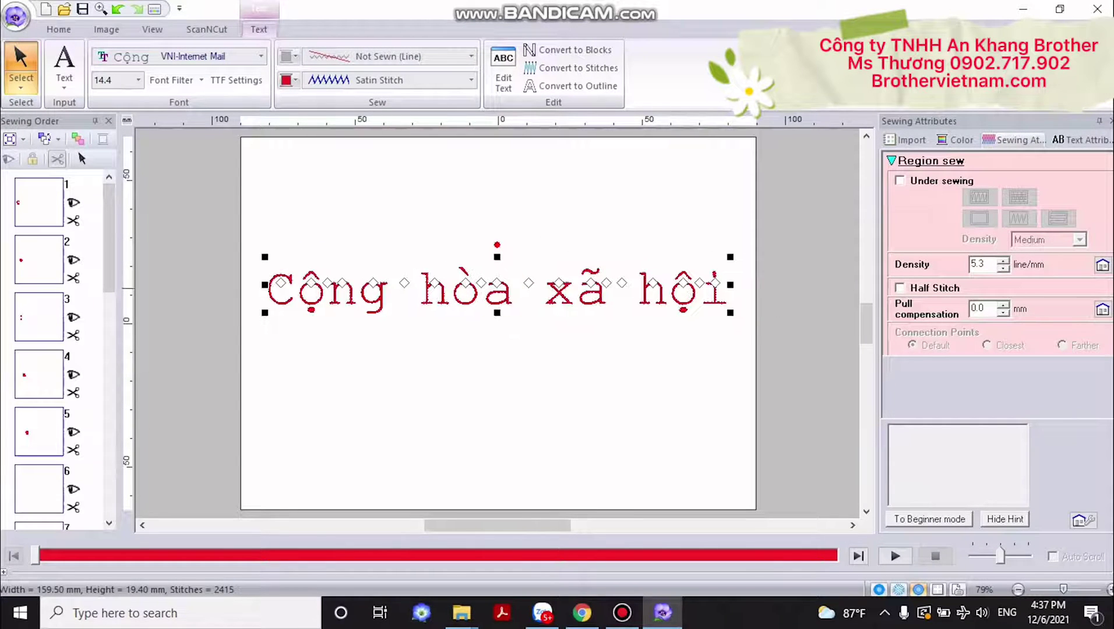
pyautogui.moveTo(497, 298); pyautogui.dragTo(501, 298)
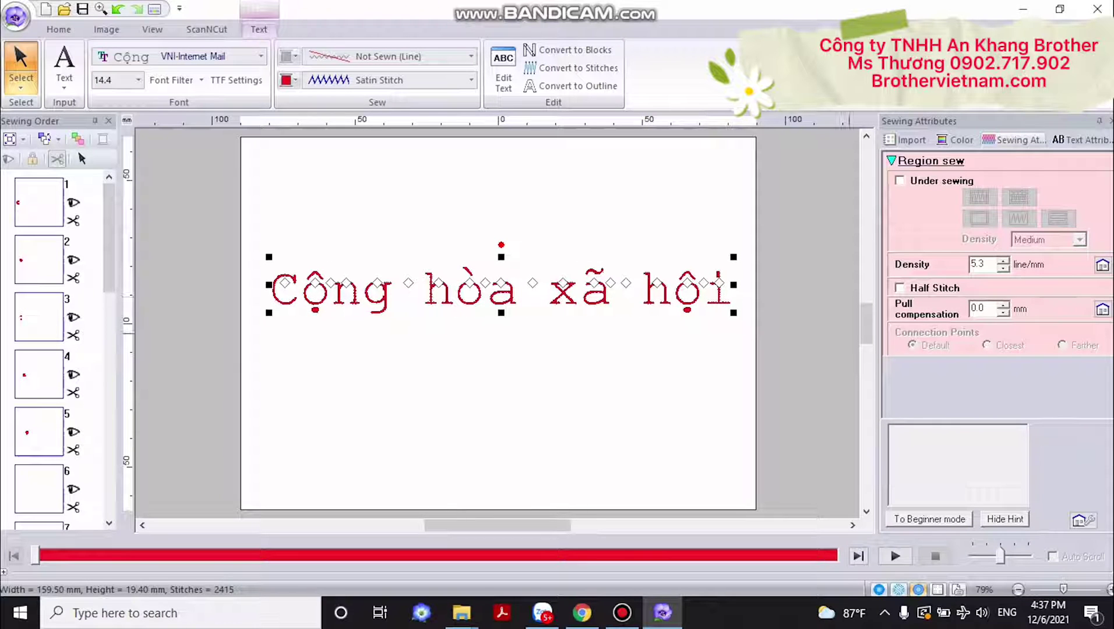
# - Set the pull compensation of the text's region sew to 0.3 mm
pyautogui.click(1003, 305)
pyautogui.click(1003, 305)
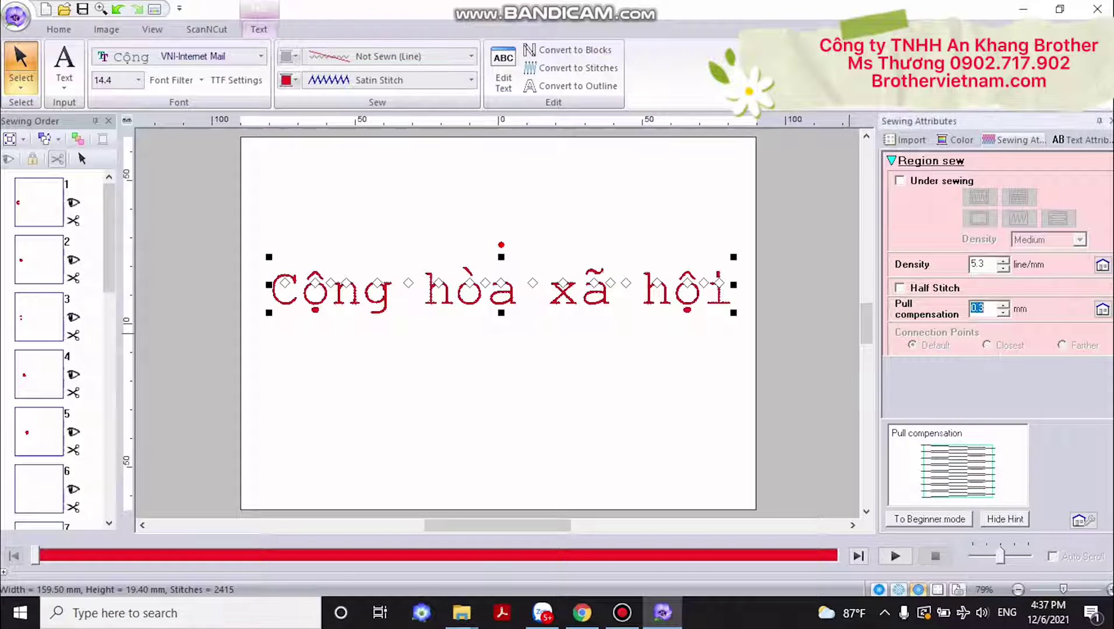
pyautogui.click(1003, 305)
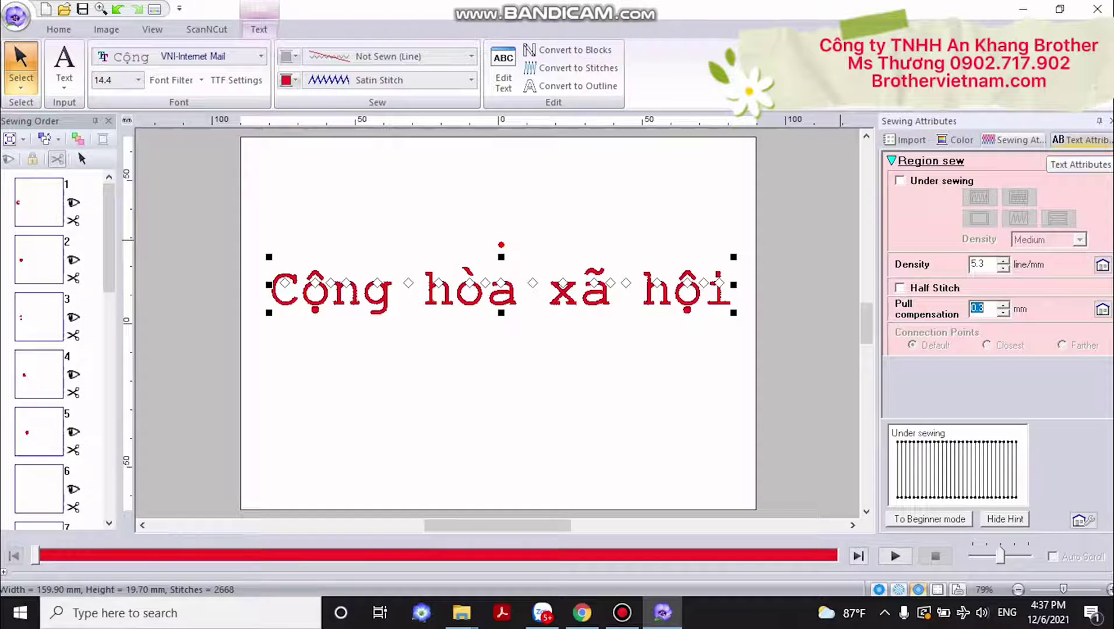
# - Transform the text along the top of a circle with the upward arc shape and move it up on the page
pyautogui.click(1081, 139)
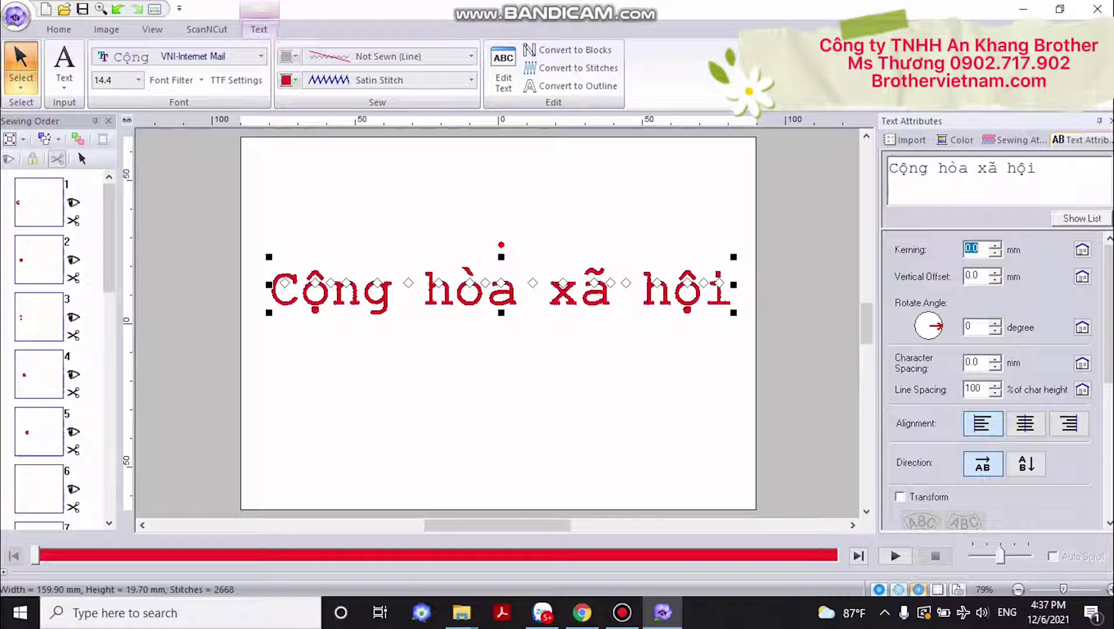
pyautogui.scroll(-5, 997, 384)
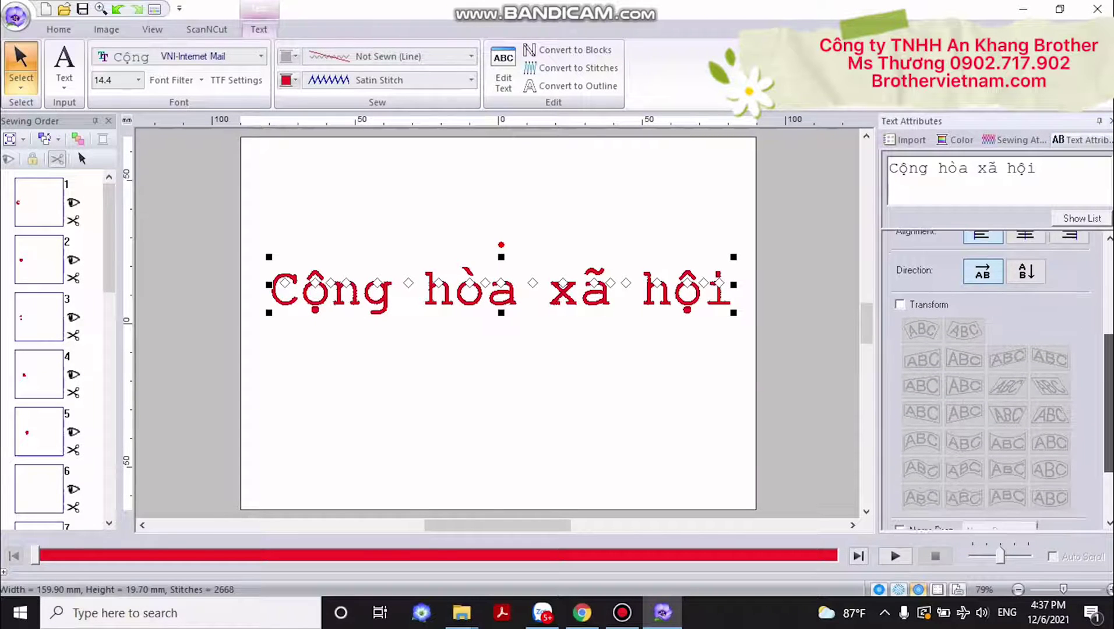
pyautogui.scroll(-1, 996, 384)
pyautogui.click(901, 295)
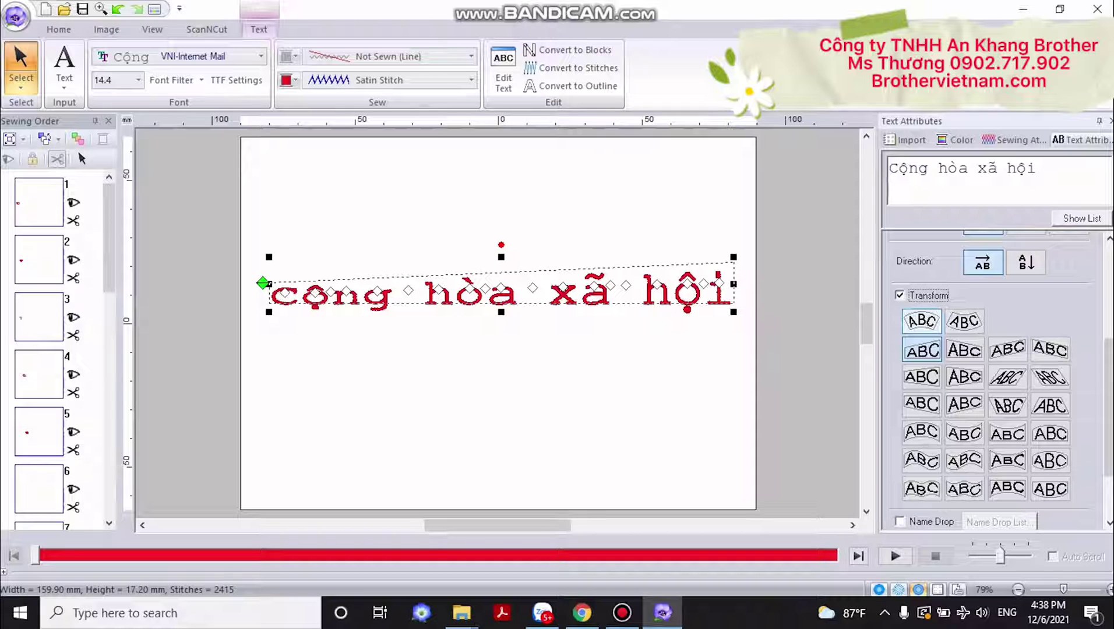
pyautogui.click(921, 321)
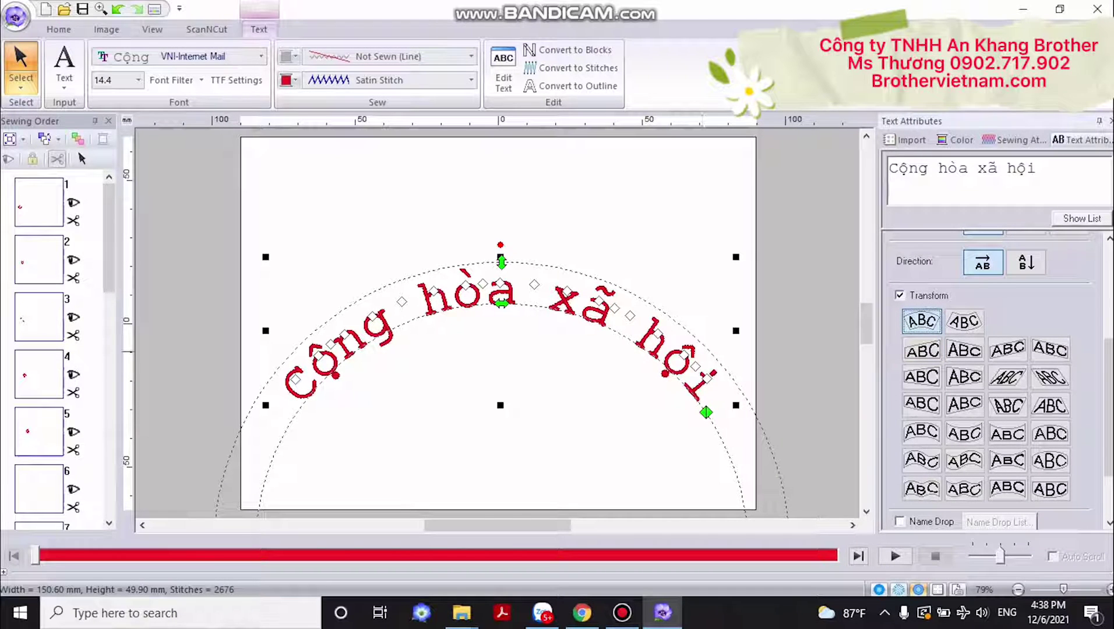
pyautogui.click(708, 348)
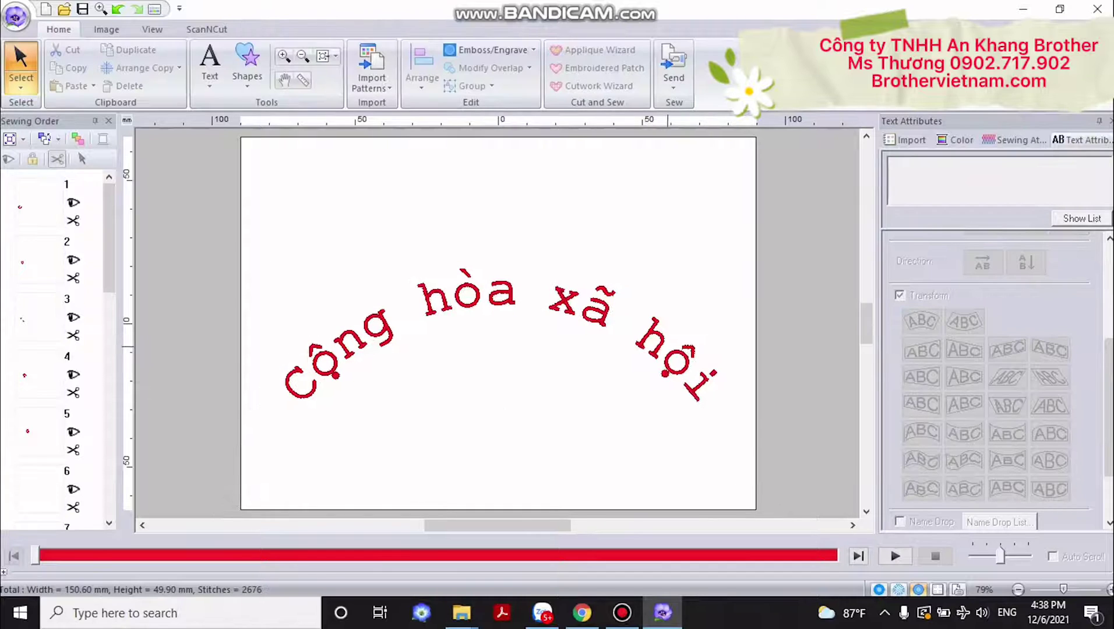
pyautogui.click(679, 351)
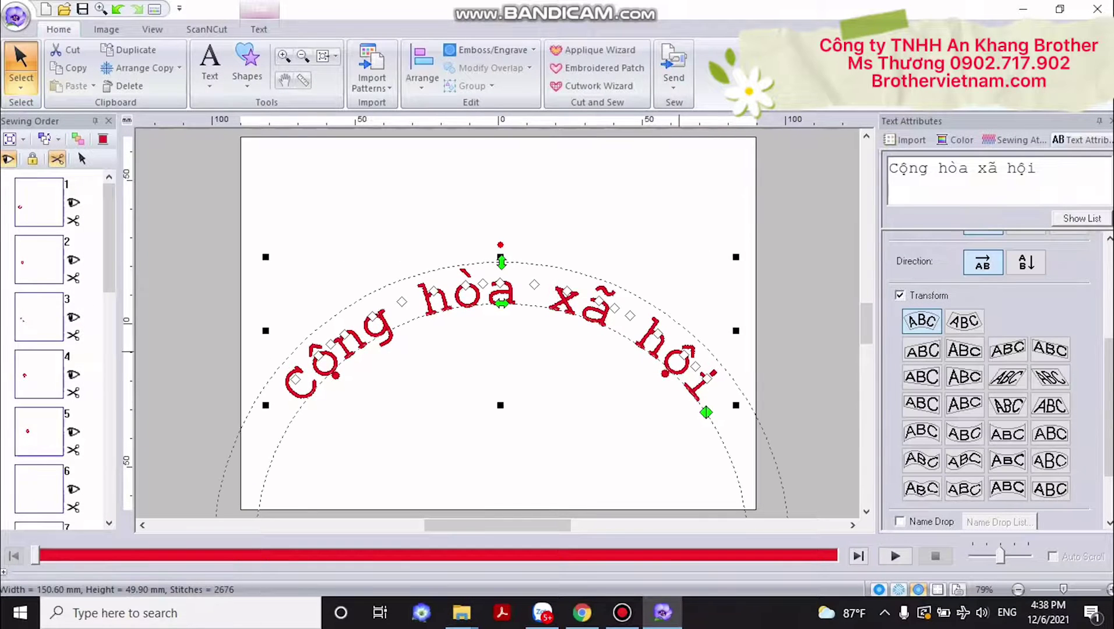
pyautogui.moveTo(679, 351); pyautogui.dragTo(676, 297)
# - Switch the text's transform to the downward arc shape, and reposition and shrink the text to about 77 × 23 mm
pyautogui.click(964, 322)
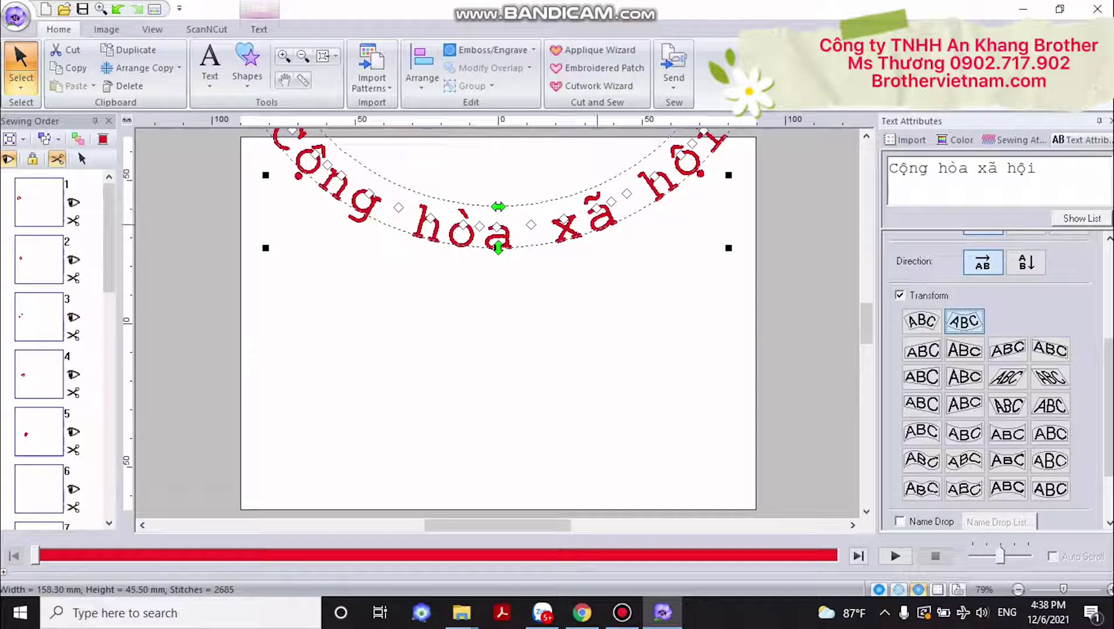
pyautogui.moveTo(594, 225); pyautogui.dragTo(595, 364)
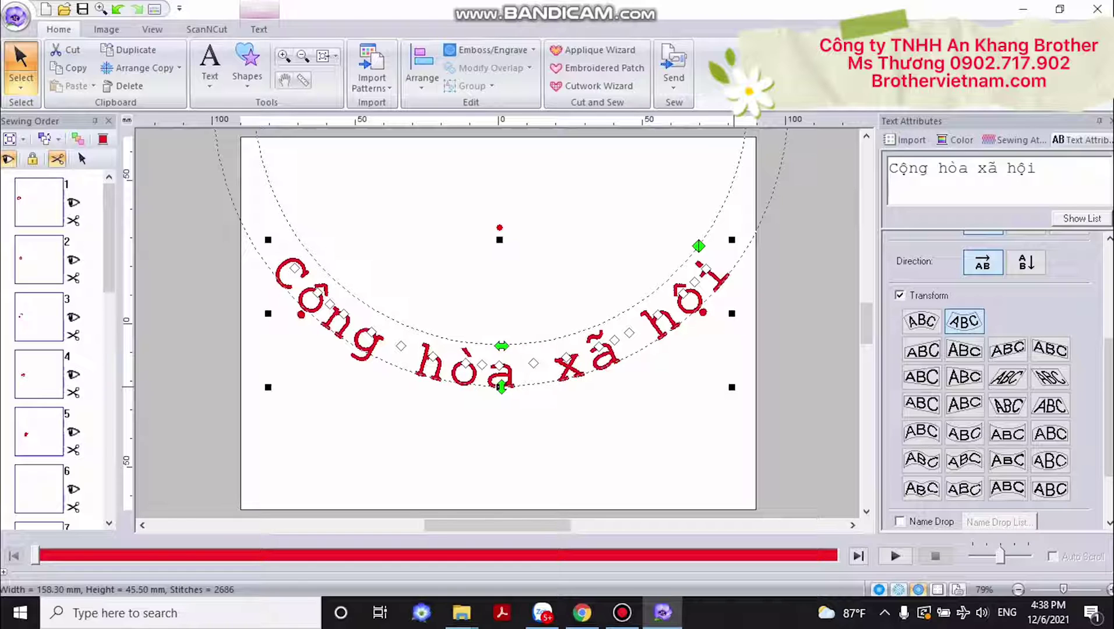
pyautogui.moveTo(733, 387); pyautogui.dragTo(717, 357)
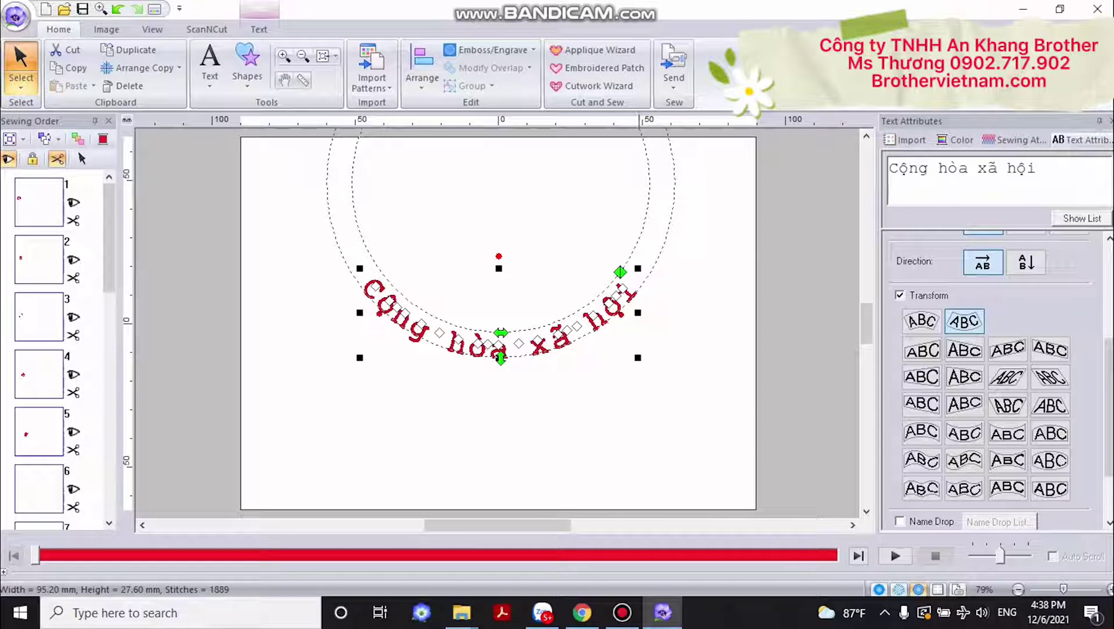
pyautogui.moveTo(636, 357); pyautogui.dragTo(613, 362)
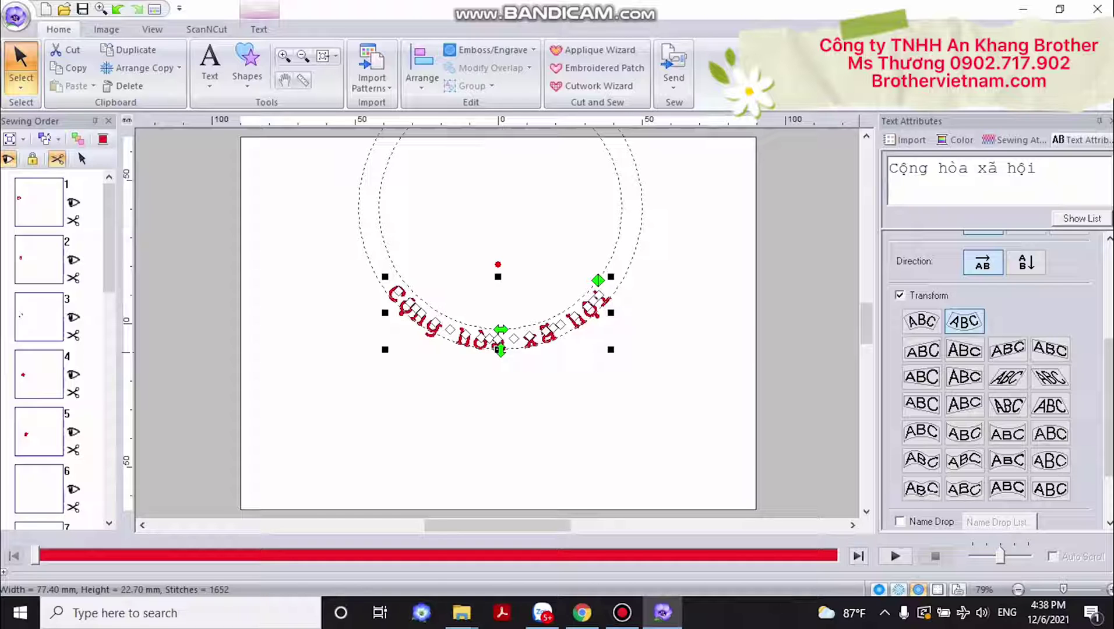
# - Turn off the text's Transform option and enlarge the straight text to about 156 × 19 mm across the page
pyautogui.click(901, 295)
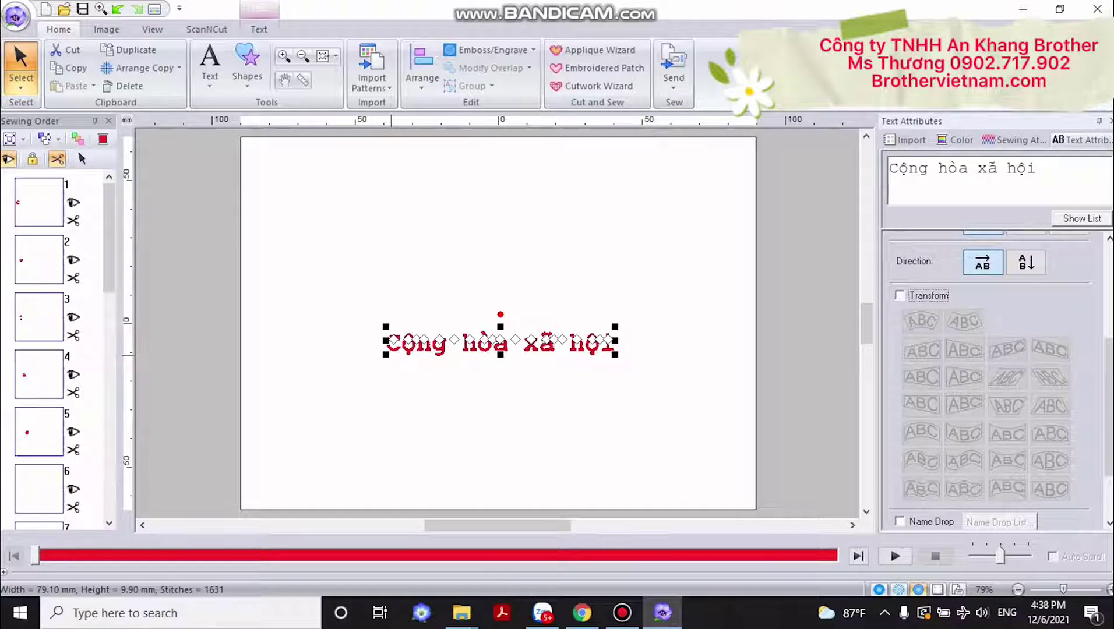
pyautogui.moveTo(386, 354); pyautogui.dragTo(273, 431)
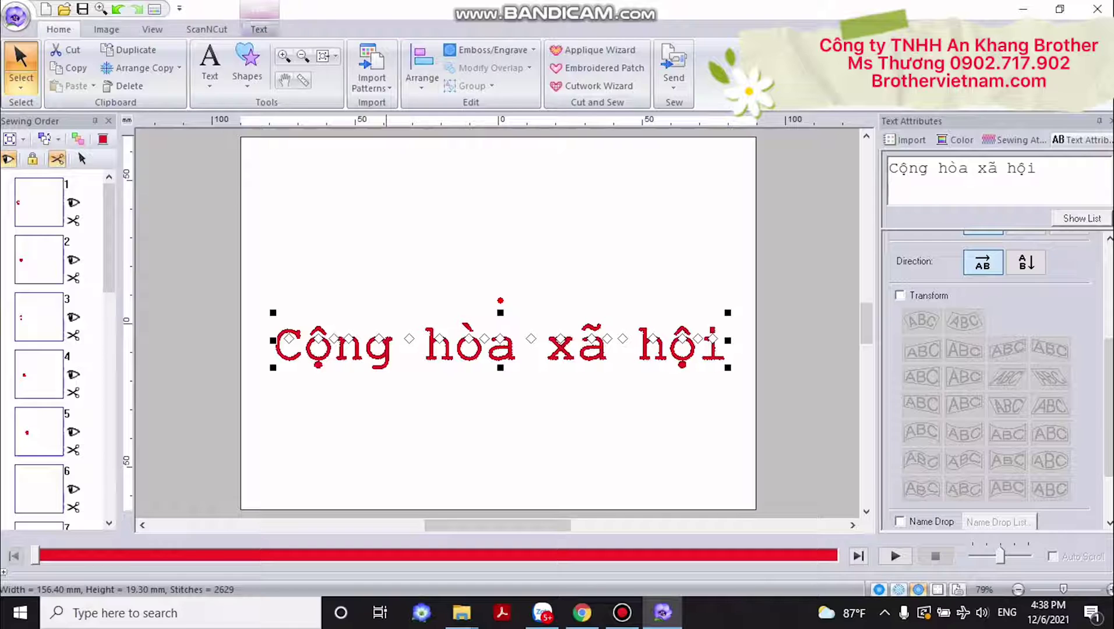
pyautogui.click(259, 29)
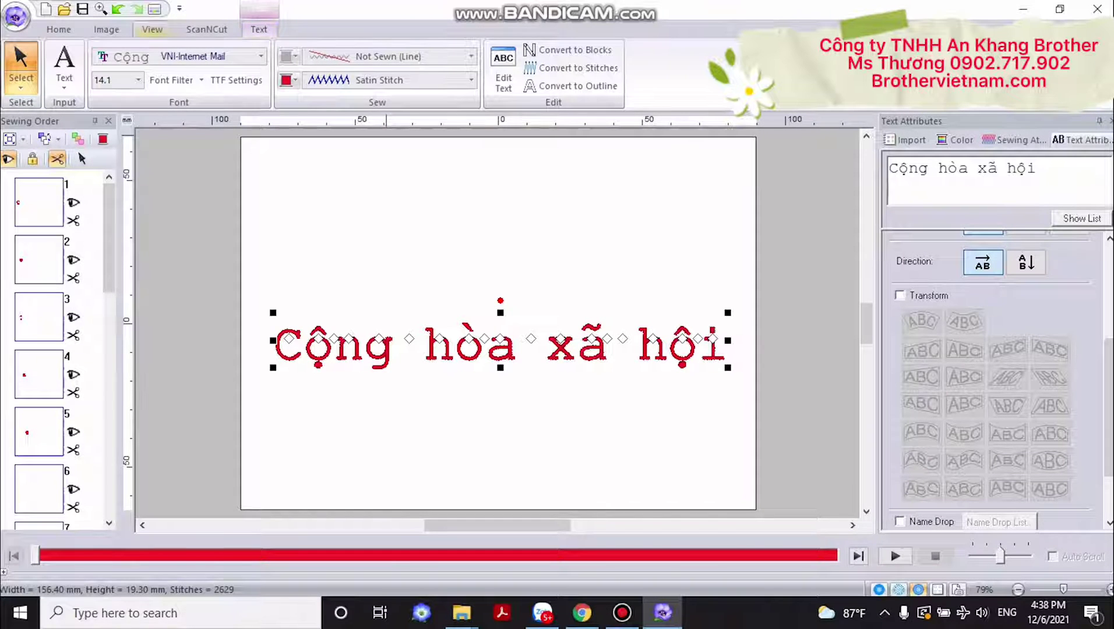
# - Set the text size to 15.0 and move the text up, roughly centred across the page
pyautogui.click(138, 80)
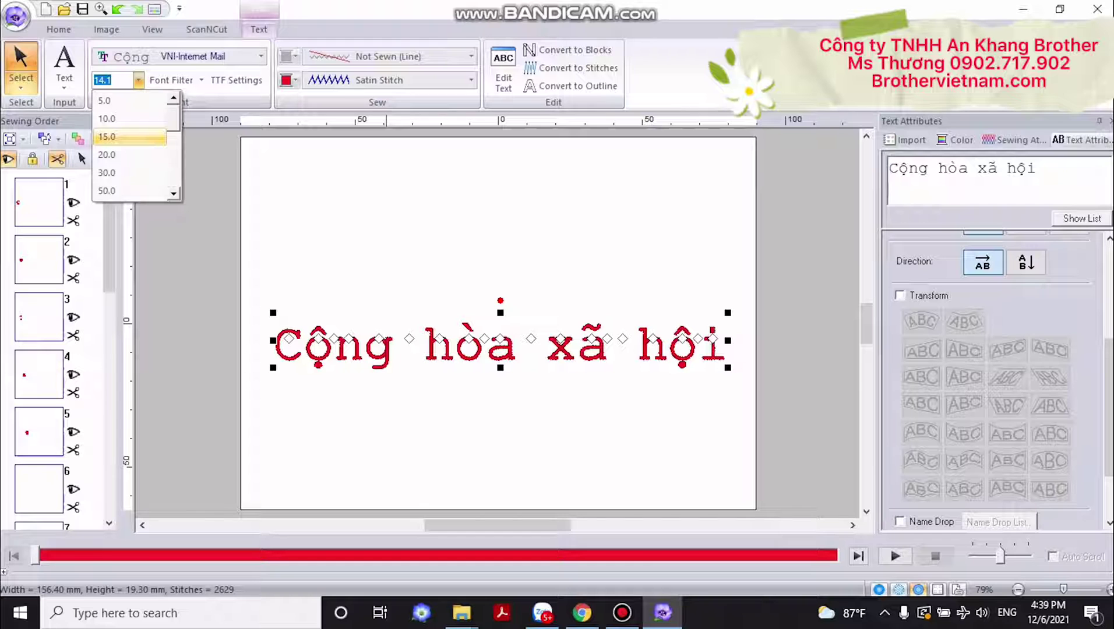
pyautogui.click(129, 136)
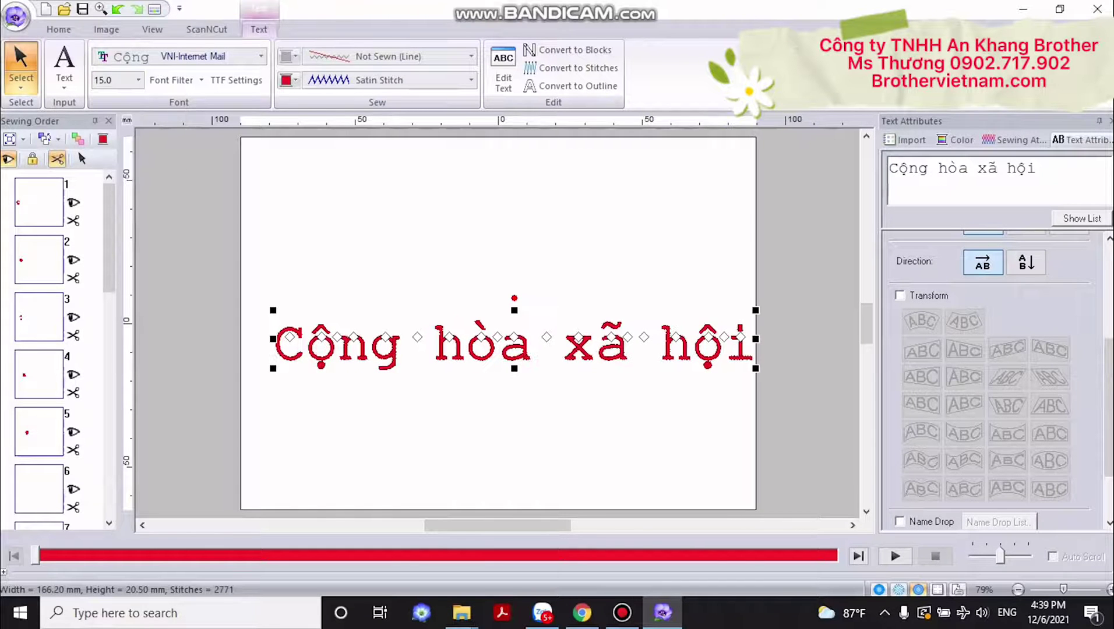
pyautogui.moveTo(290, 338); pyautogui.dragTo(282, 281)
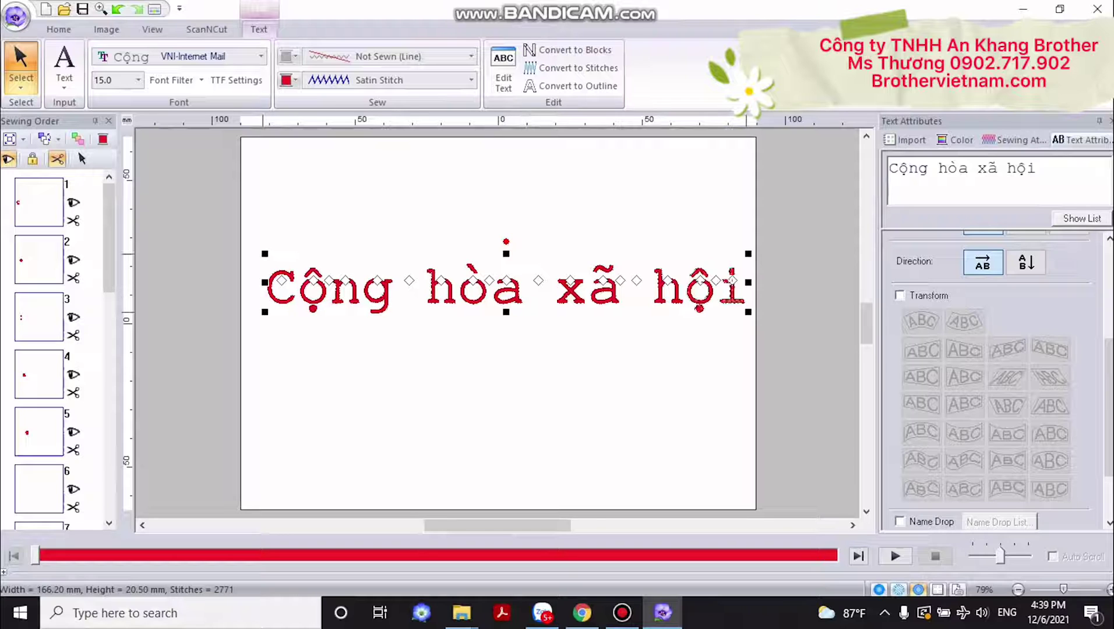
pyautogui.moveTo(656, 290); pyautogui.dragTo(652, 292)
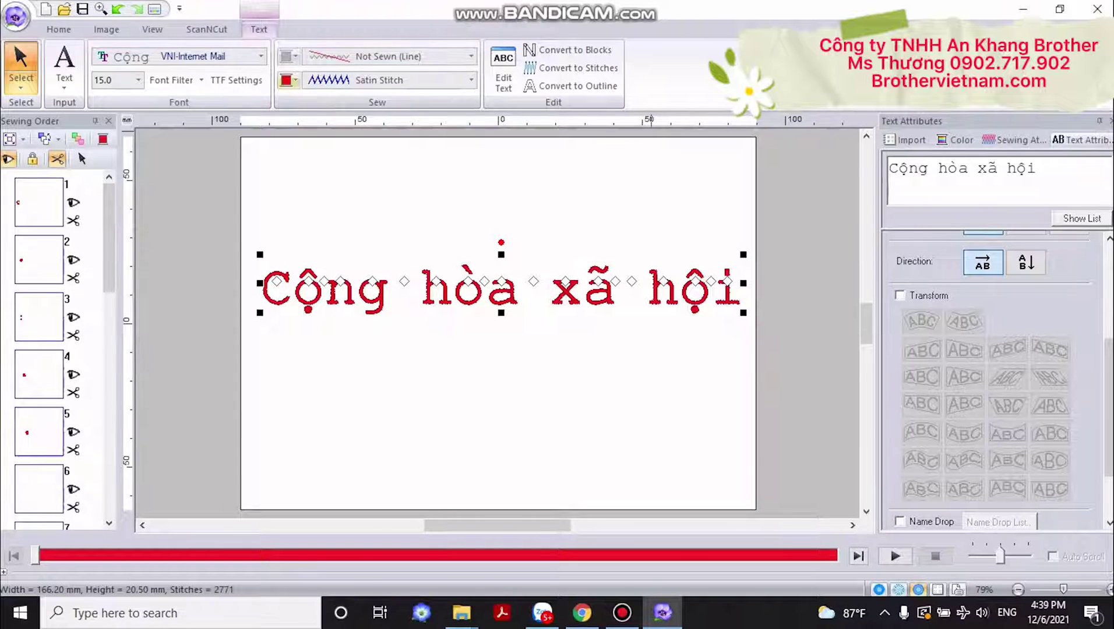
# - Delete the text and draw a four-cornered closed straight-line shape about 69 × 57 mm in the page's upper middle
pyautogui.press('Delete')
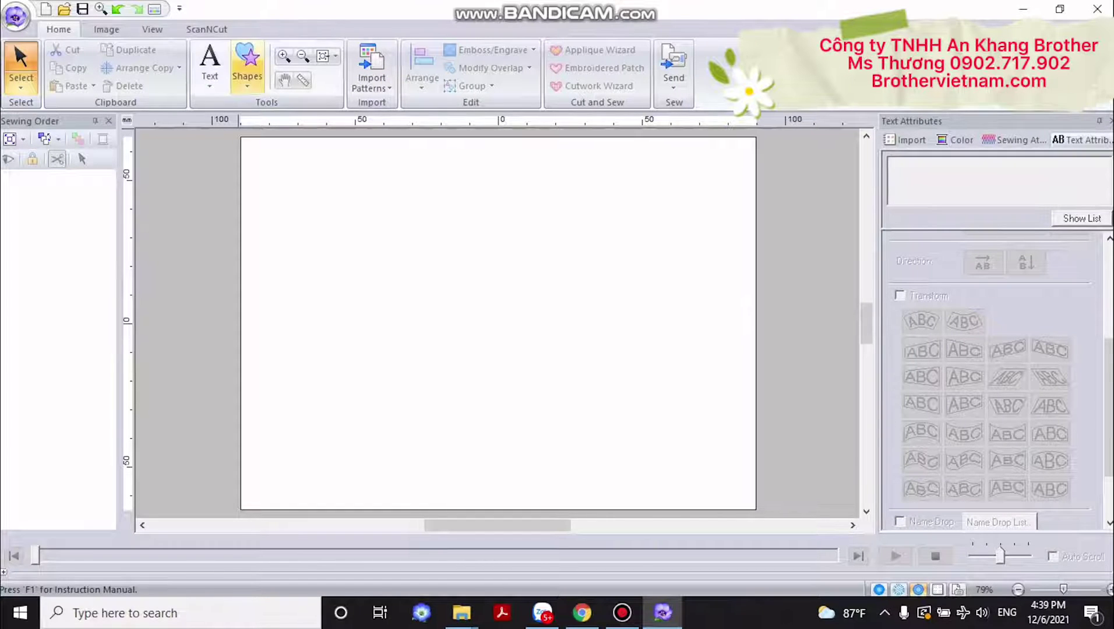
pyautogui.click(247, 67)
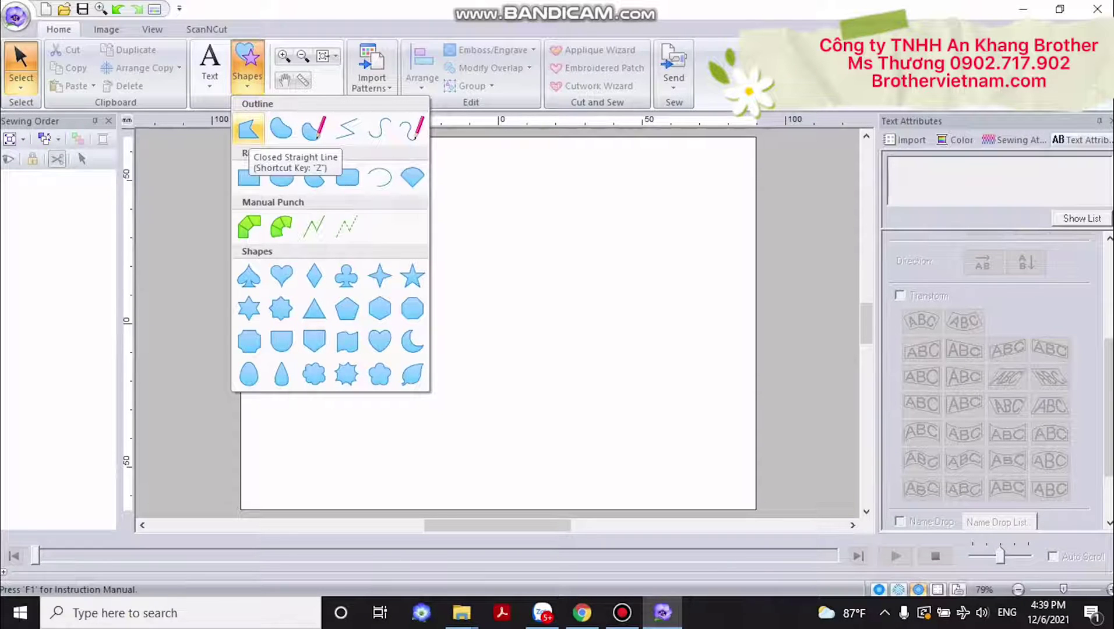
pyautogui.click(249, 130)
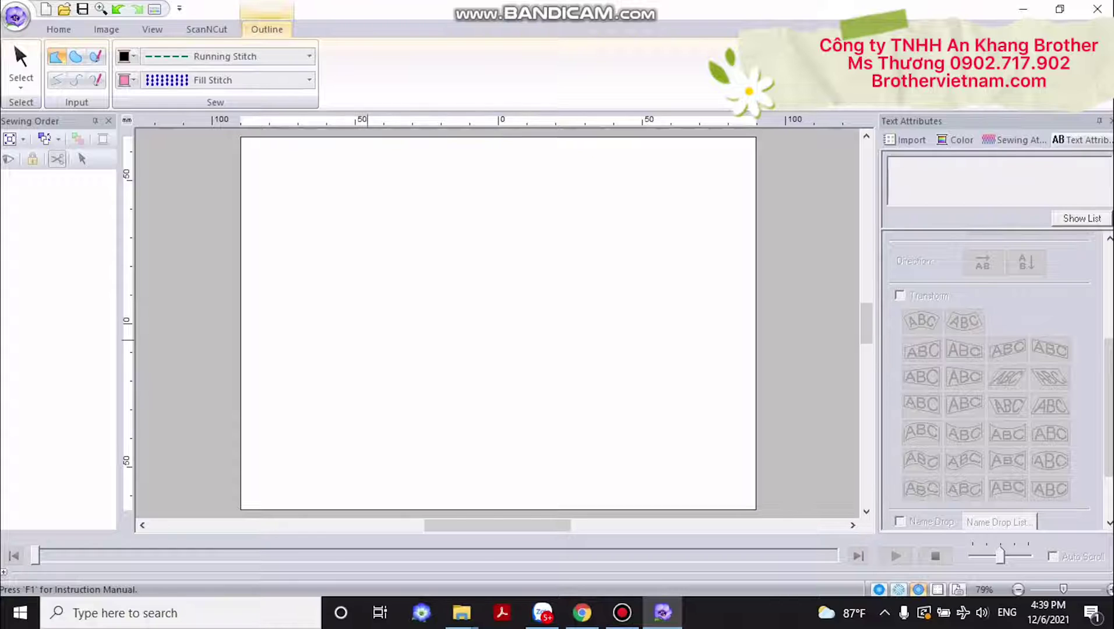
pyautogui.click(368, 341)
pyautogui.click(390, 200)
pyautogui.click(564, 177)
pyautogui.click(566, 326)
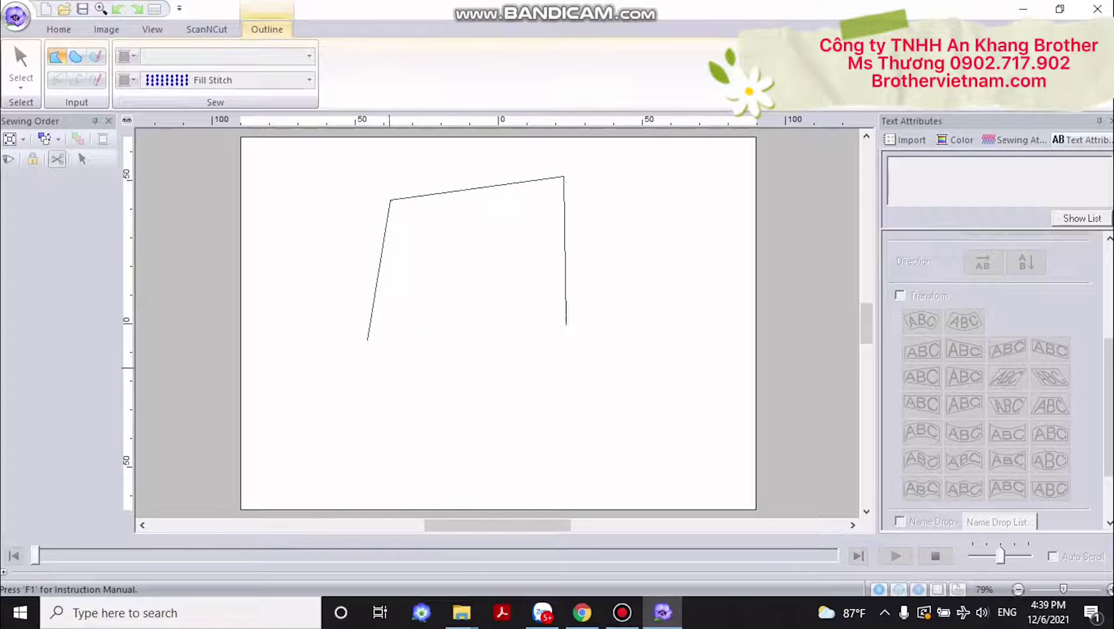
pyautogui.click(368, 340)
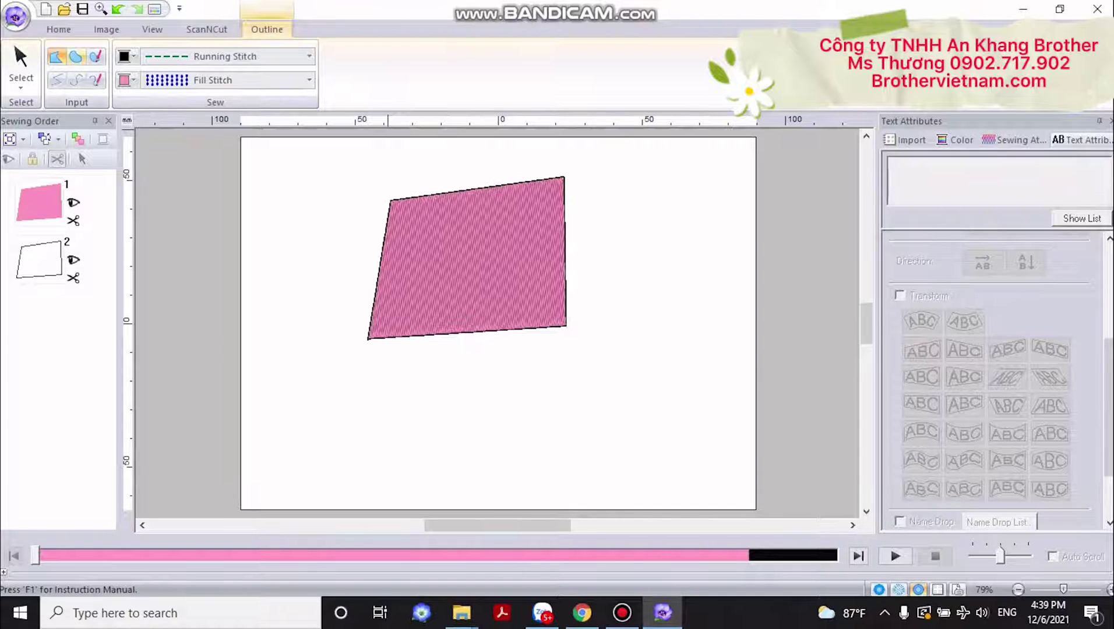
# - Draw a roundish closed curve through four points to the right of the quadrilateral
pyautogui.click(75, 56)
pyautogui.click(586, 272)
pyautogui.click(615, 197)
pyautogui.click(727, 238)
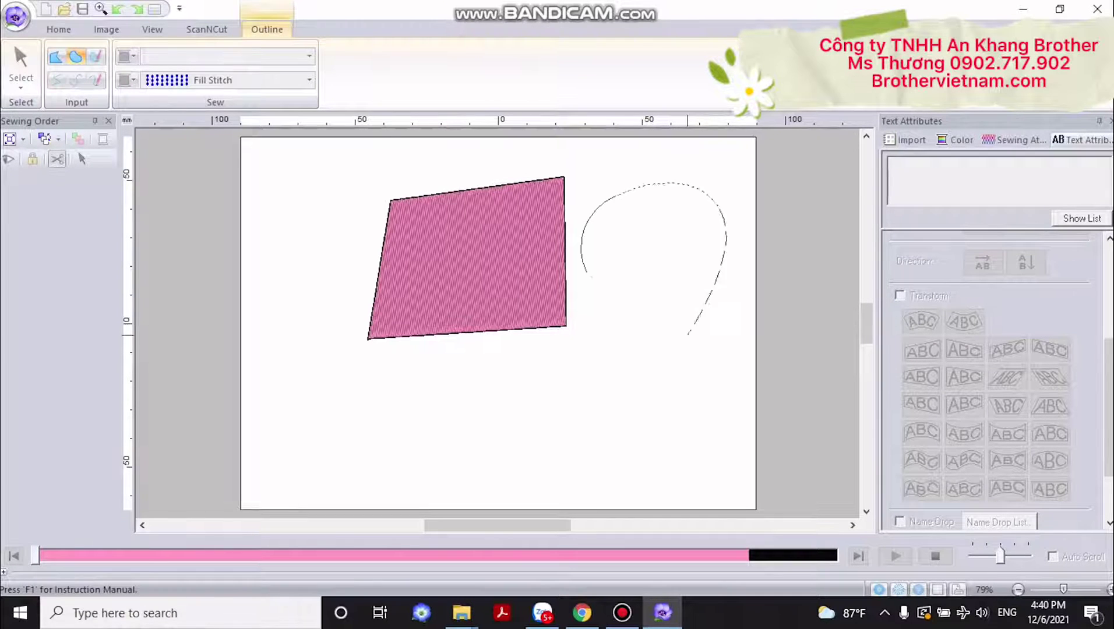
pyautogui.click(689, 336)
pyautogui.doubleClick(587, 274)
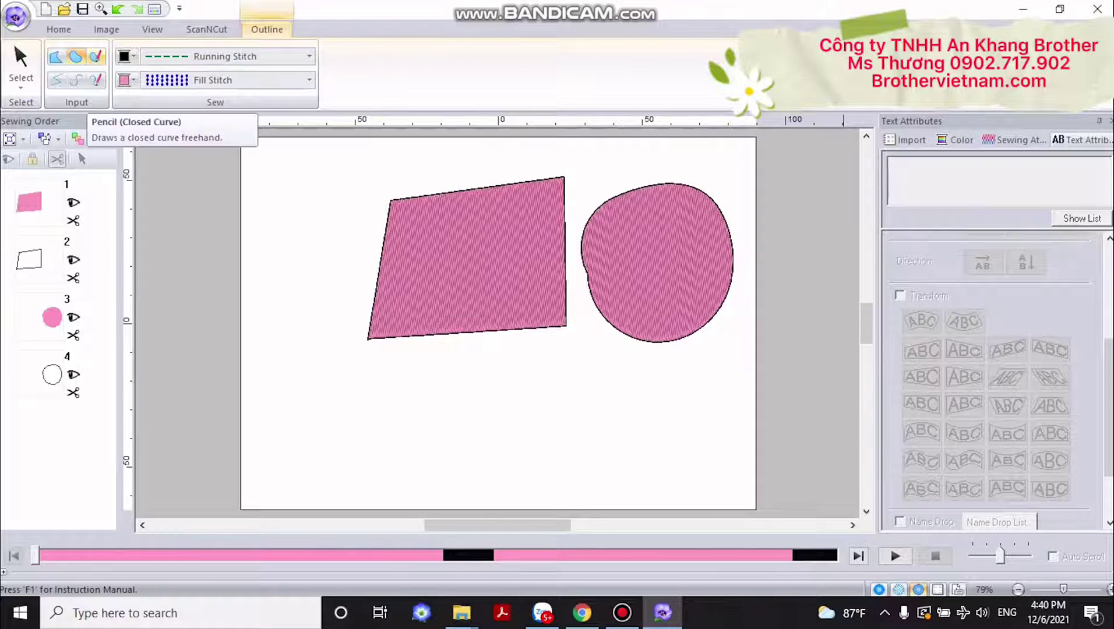
# - Draw a freehand closed curve about 64 × 51 mm with the Pencil and move it down to sit below the other shapes
pyautogui.click(96, 56)
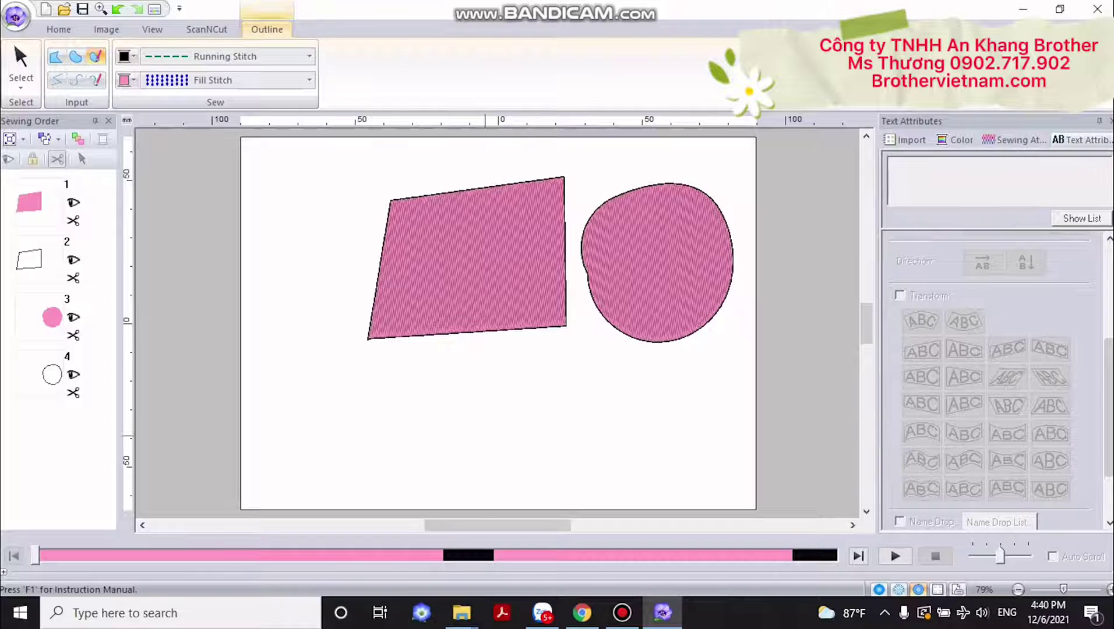
pyautogui.moveTo(486, 436); pyautogui.dragTo(439, 373)
pyautogui.moveTo(559, 303)
pyautogui.mouseDown()
pyautogui.moveTo(617, 356)
pyautogui.moveTo(620, 398)
pyautogui.moveTo(500, 446)
pyautogui.moveTo(485, 436)
pyautogui.mouseUp()
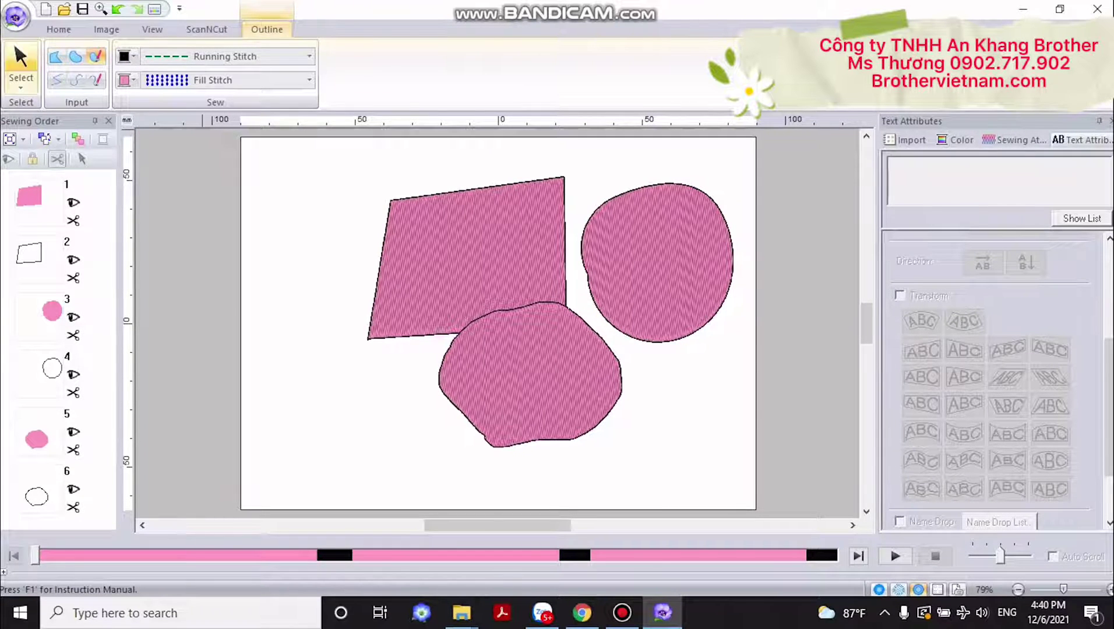
pyautogui.click(21, 61)
pyautogui.moveTo(529, 385); pyautogui.dragTo(549, 411)
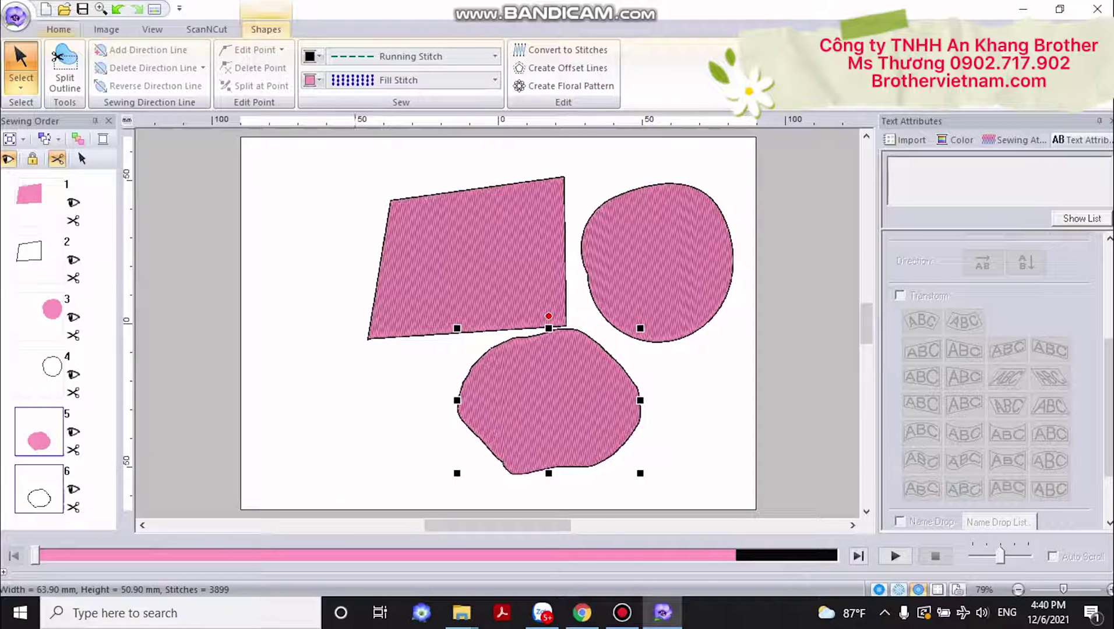
pyautogui.click(58, 30)
pyautogui.click(266, 29)
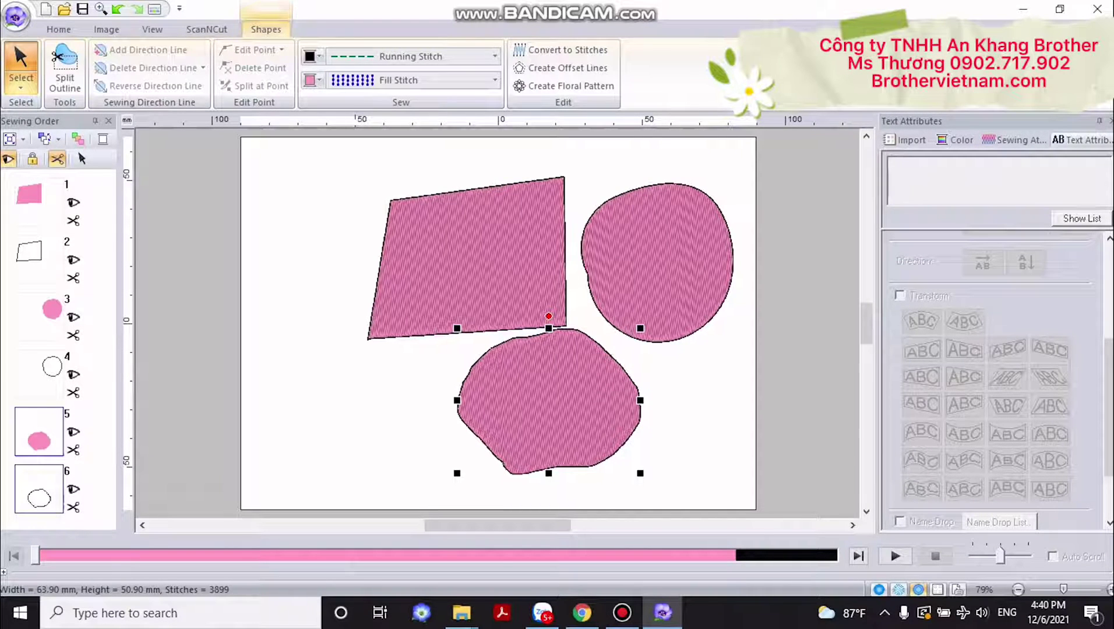
pyautogui.click(58, 29)
pyautogui.click(247, 64)
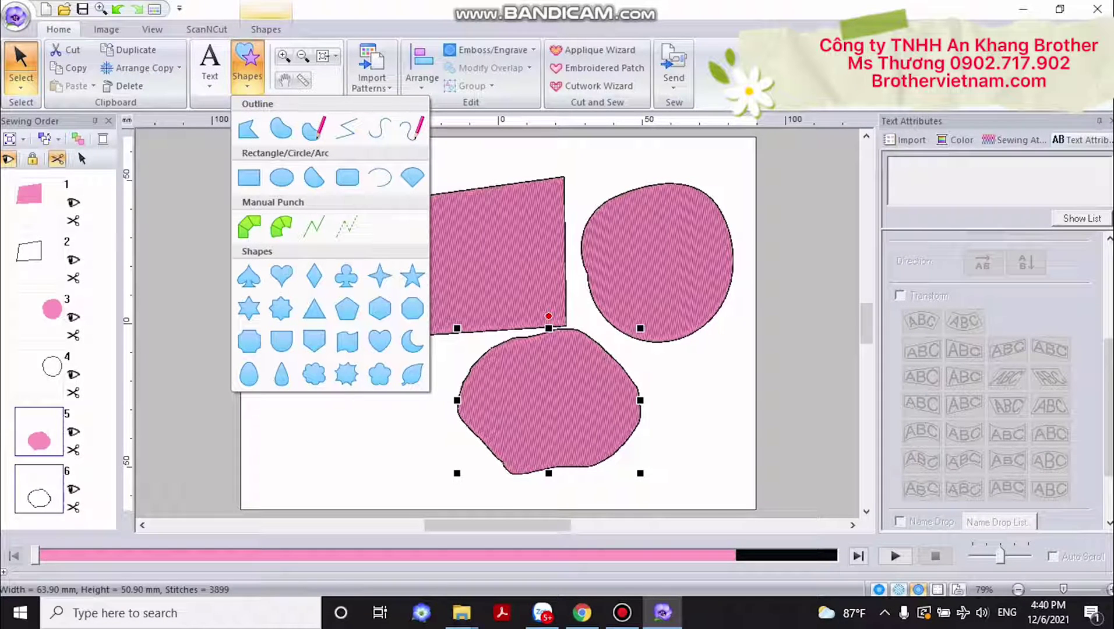
# - Move the quadrilateral left on the page and set its line sew type to Zigzag Stitch
pyautogui.click(496, 258)
pyautogui.moveTo(485, 245); pyautogui.dragTo(399, 238)
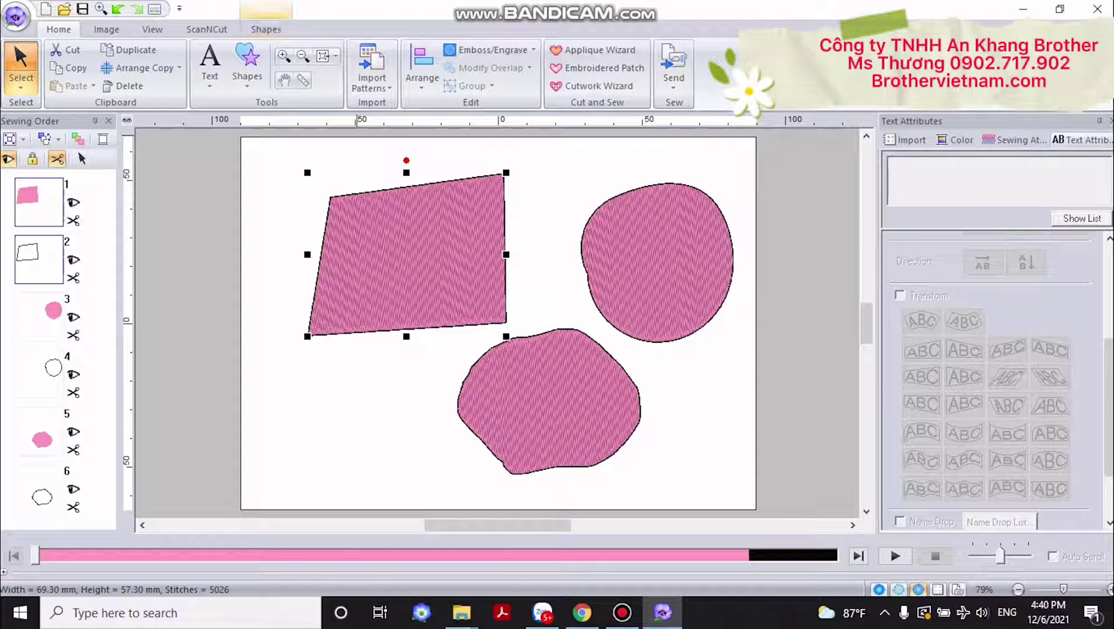
pyautogui.click(266, 29)
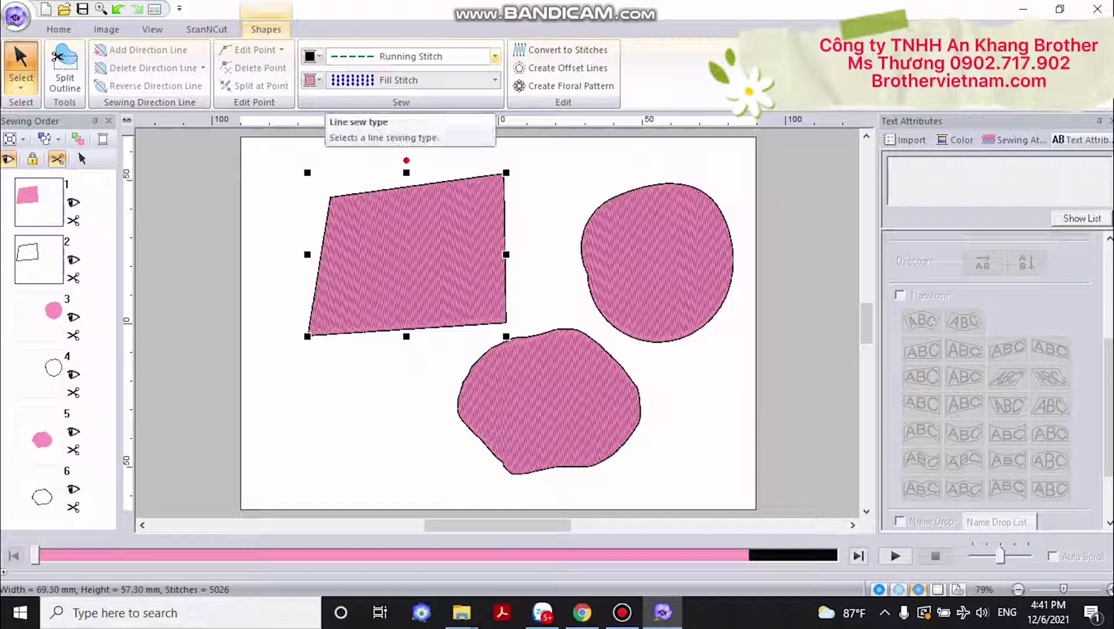
pyautogui.click(494, 56)
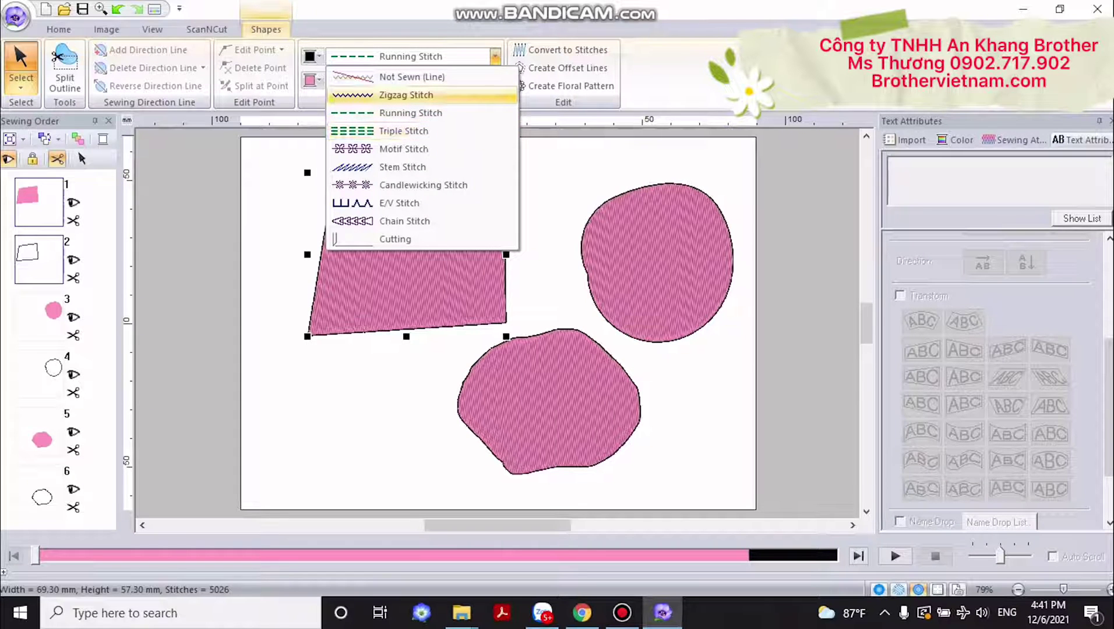
pyautogui.click(406, 94)
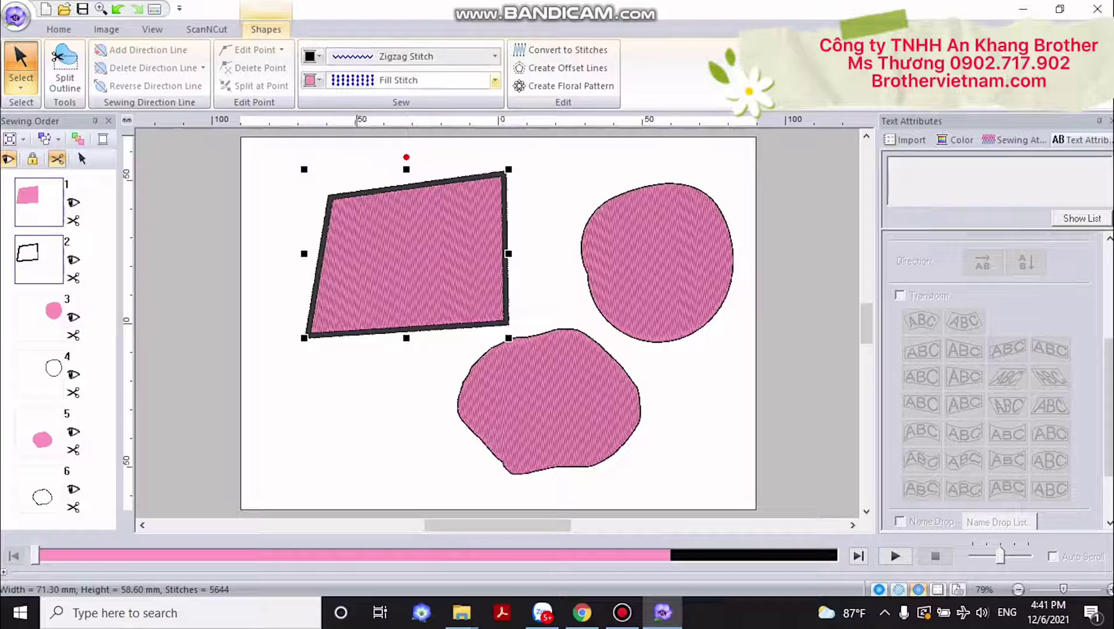
# - Try Prog. Fill Stitch, Satin Stitch and Motif Stitch as the quadrilateral's region sew type, and return it to Fill Stitch
pyautogui.click(495, 80)
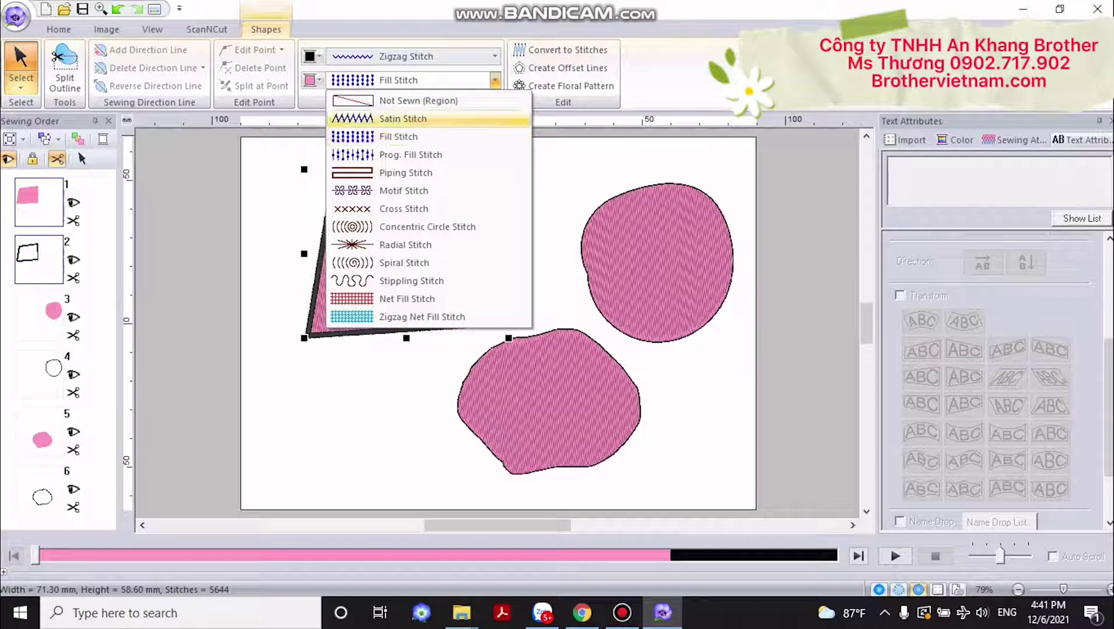
pyautogui.click(411, 154)
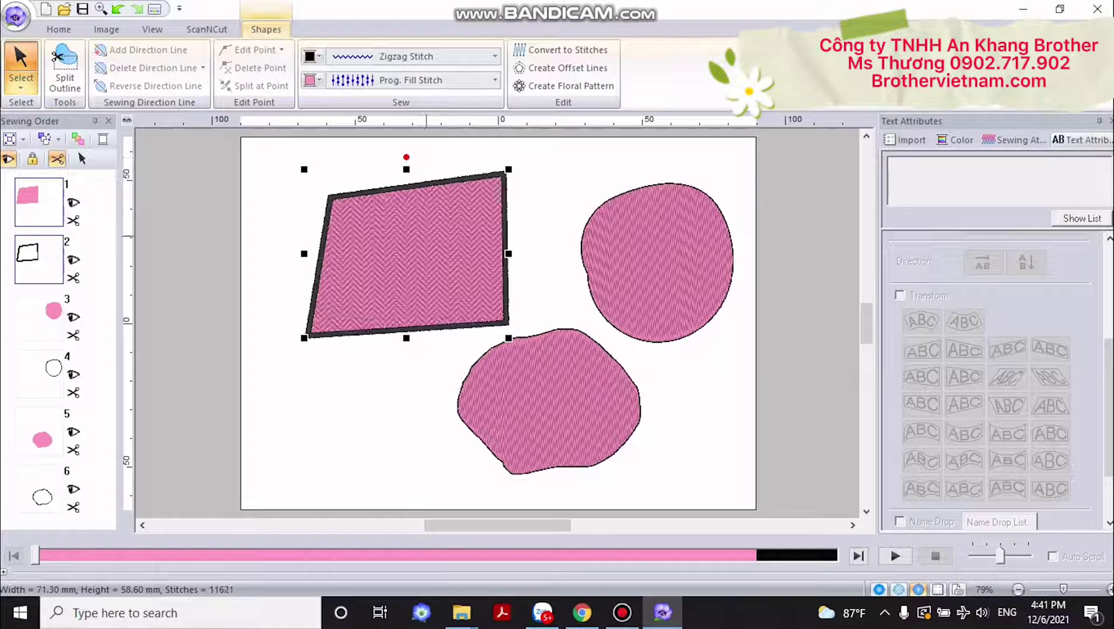
pyautogui.click(494, 80)
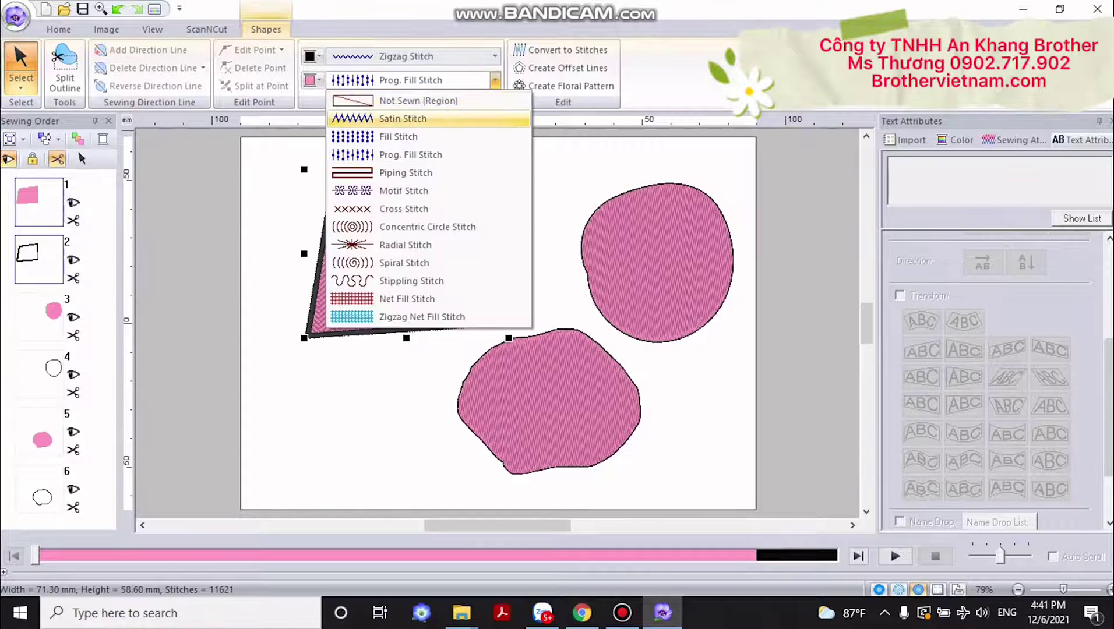
pyautogui.click(408, 118)
pyautogui.click(494, 81)
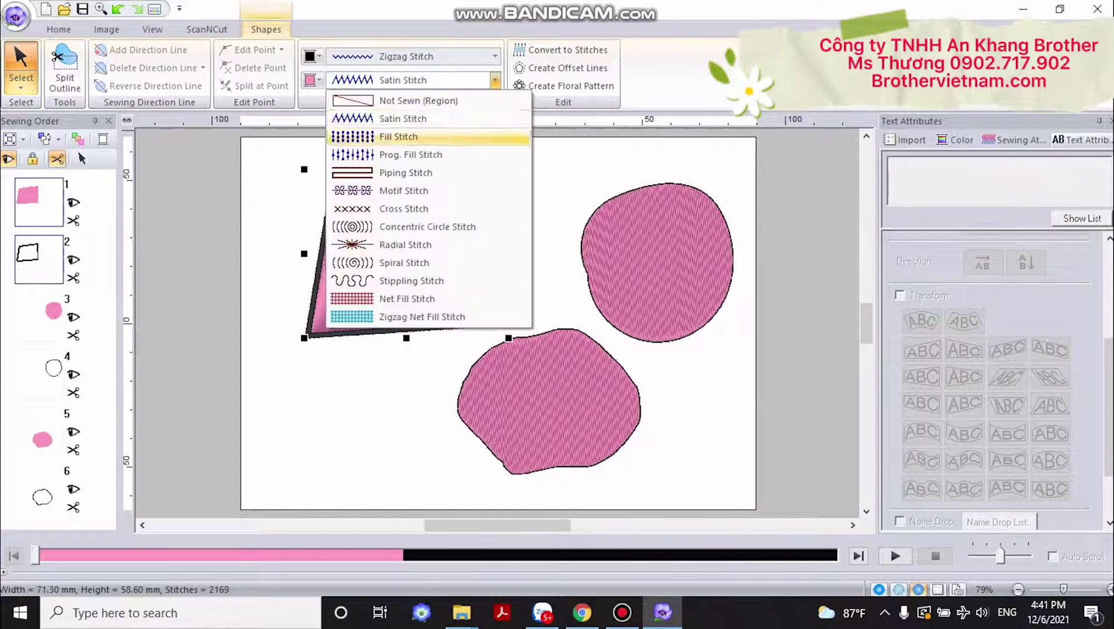
pyautogui.click(404, 191)
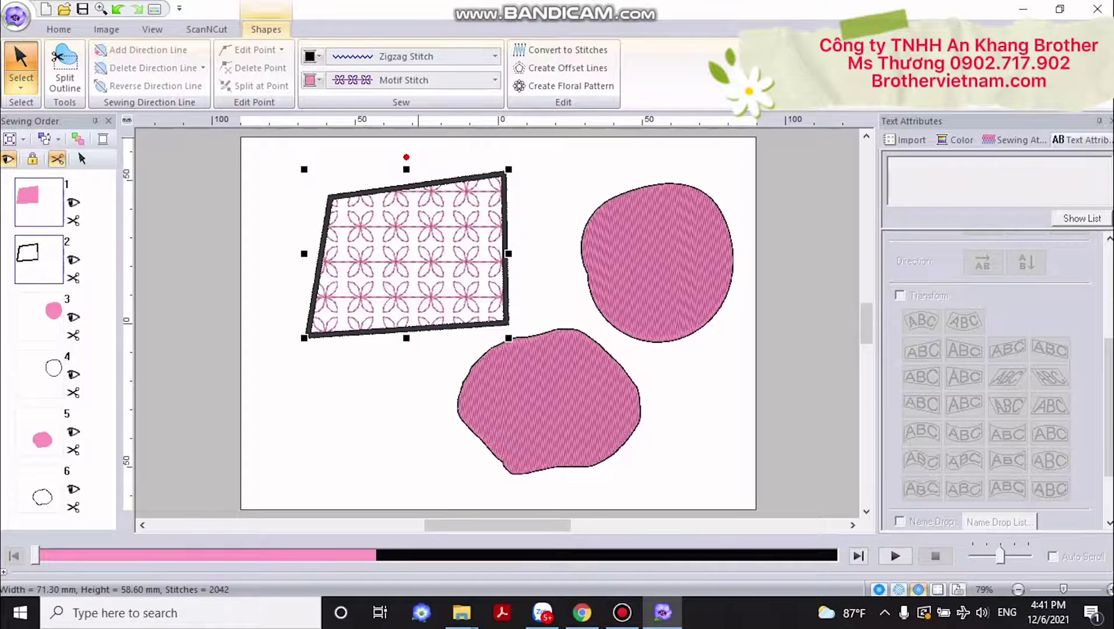
pyautogui.click(494, 80)
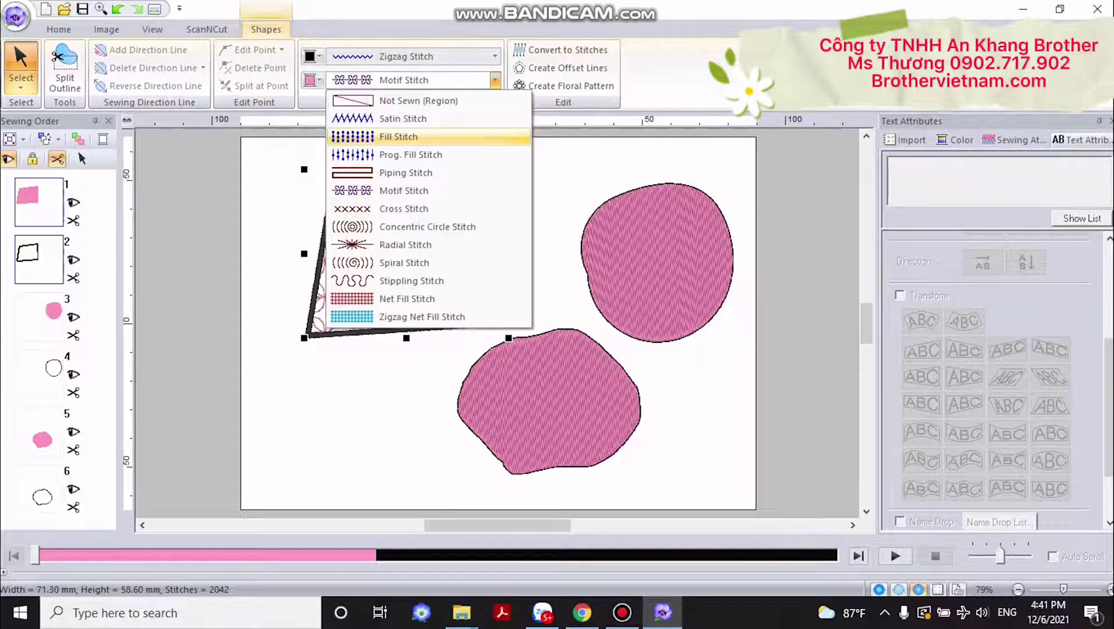
pyautogui.click(398, 136)
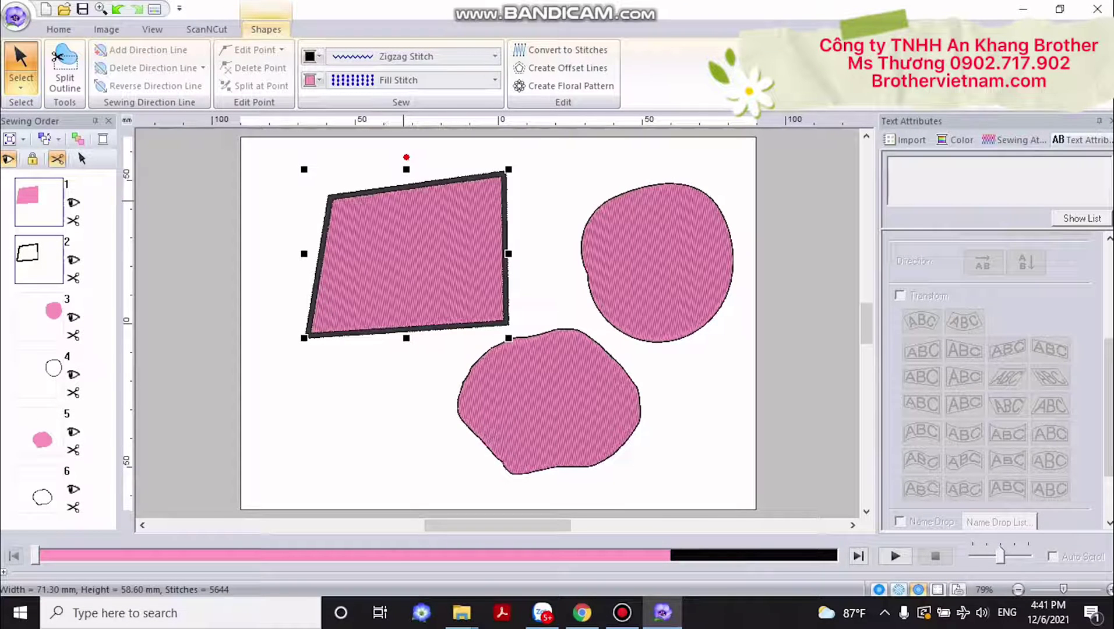
# - Switch the four-sided shape's region sew type to Not Sewn and back to Fill Stitch
pyautogui.moveTo(432, 242); pyautogui.dragTo(433, 246)
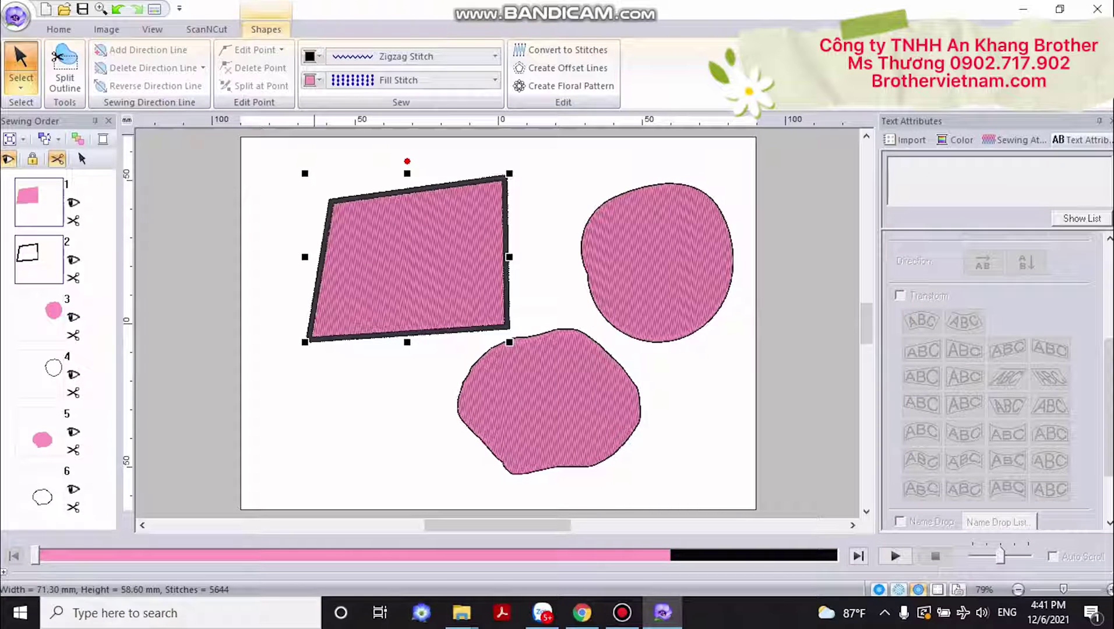
pyautogui.click(495, 56)
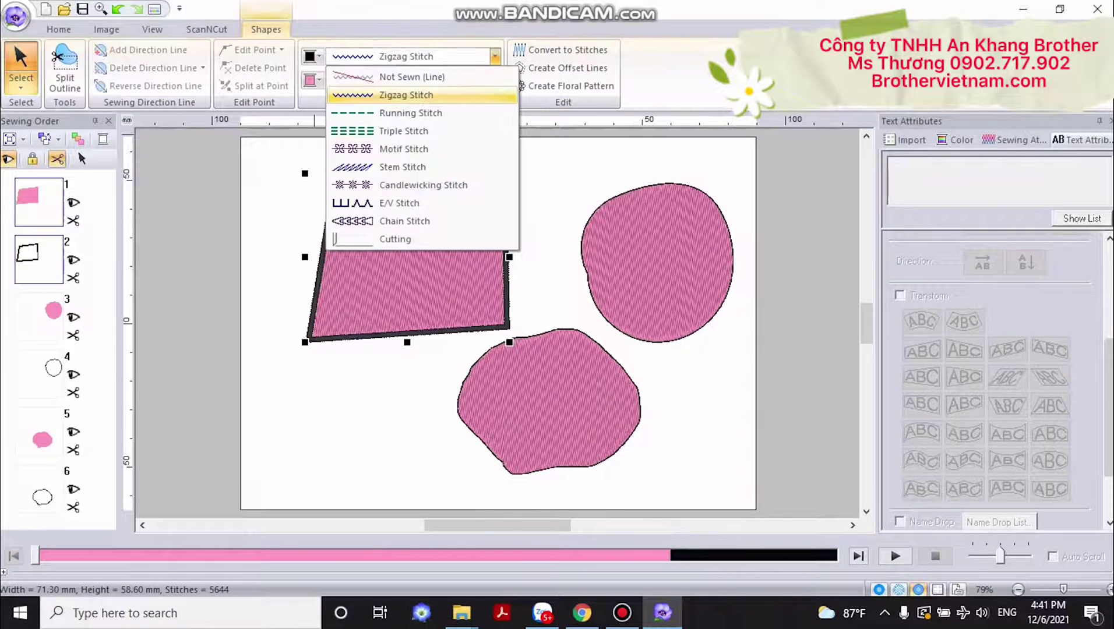
pyautogui.click(494, 56)
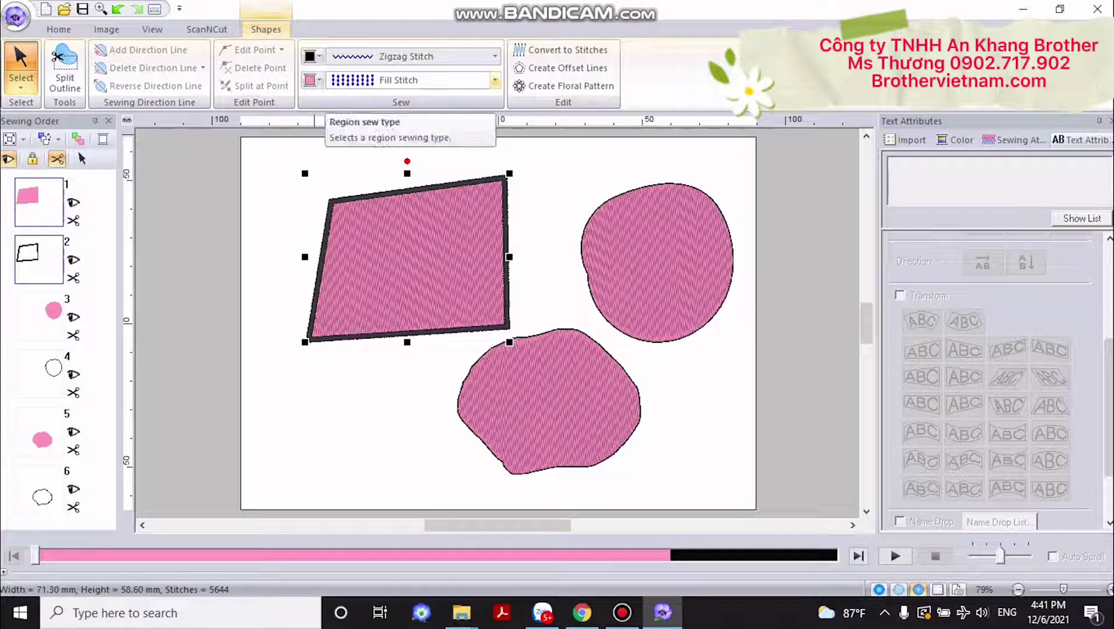
pyautogui.click(408, 80)
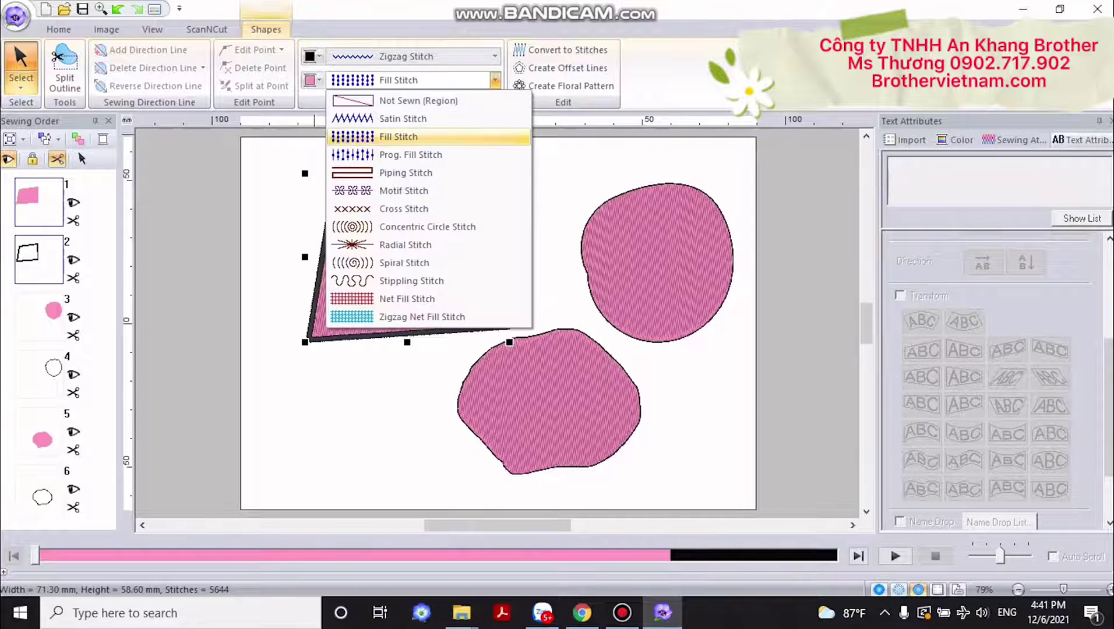
pyautogui.click(386, 99)
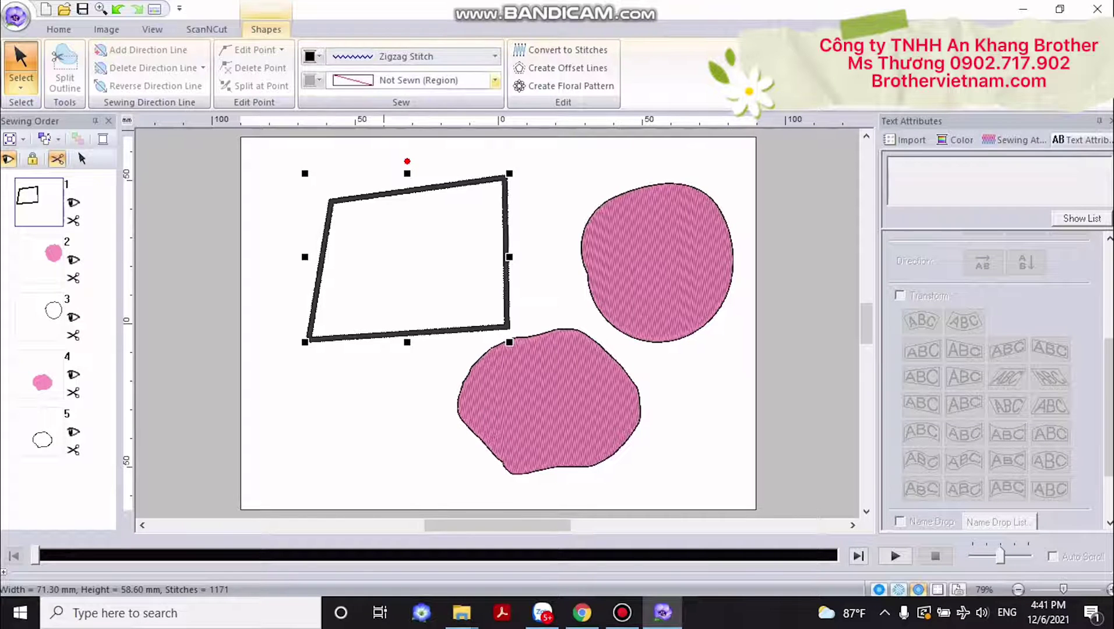
pyautogui.click(495, 80)
pyautogui.click(399, 137)
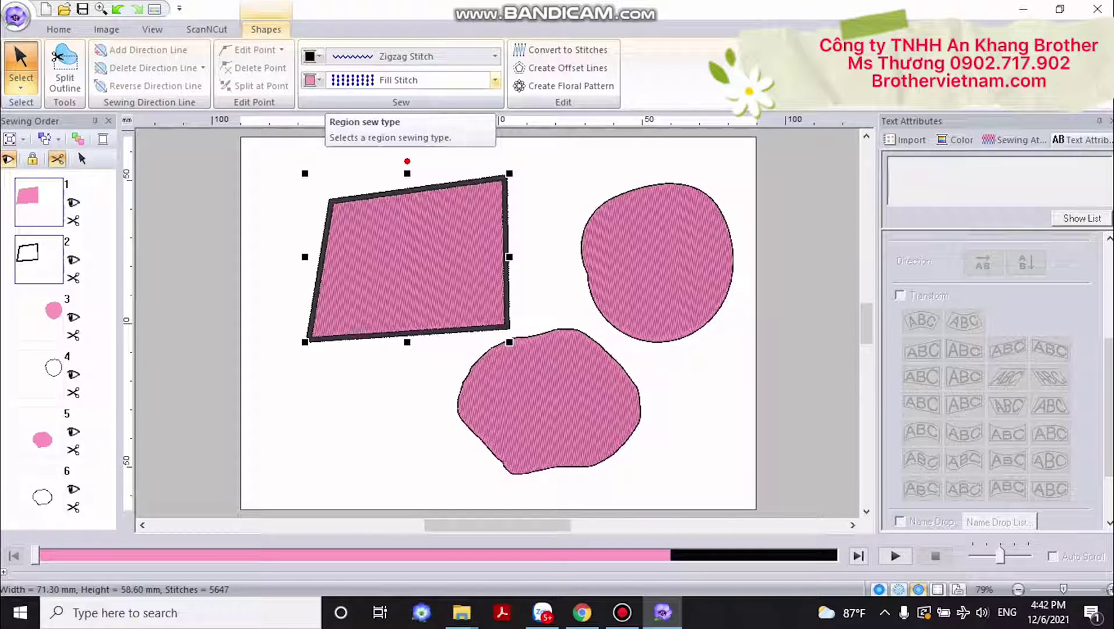
# - Set the four-sided shape's line sew type to Not Sewn and move the shape so it overlaps the two rounded shapes
pyautogui.click(495, 56)
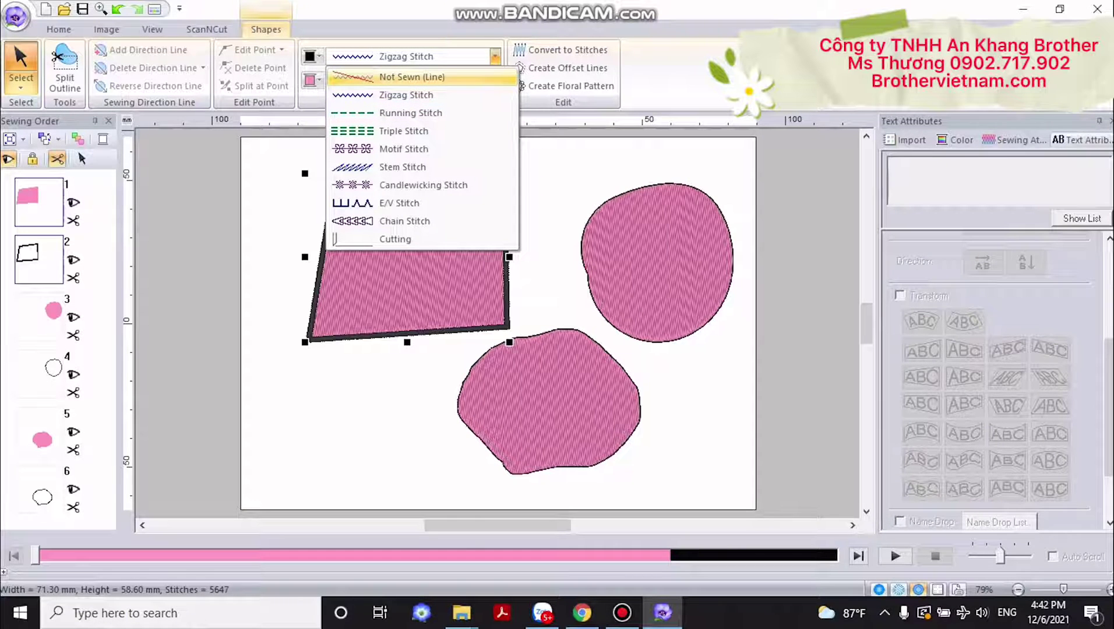
pyautogui.click(408, 76)
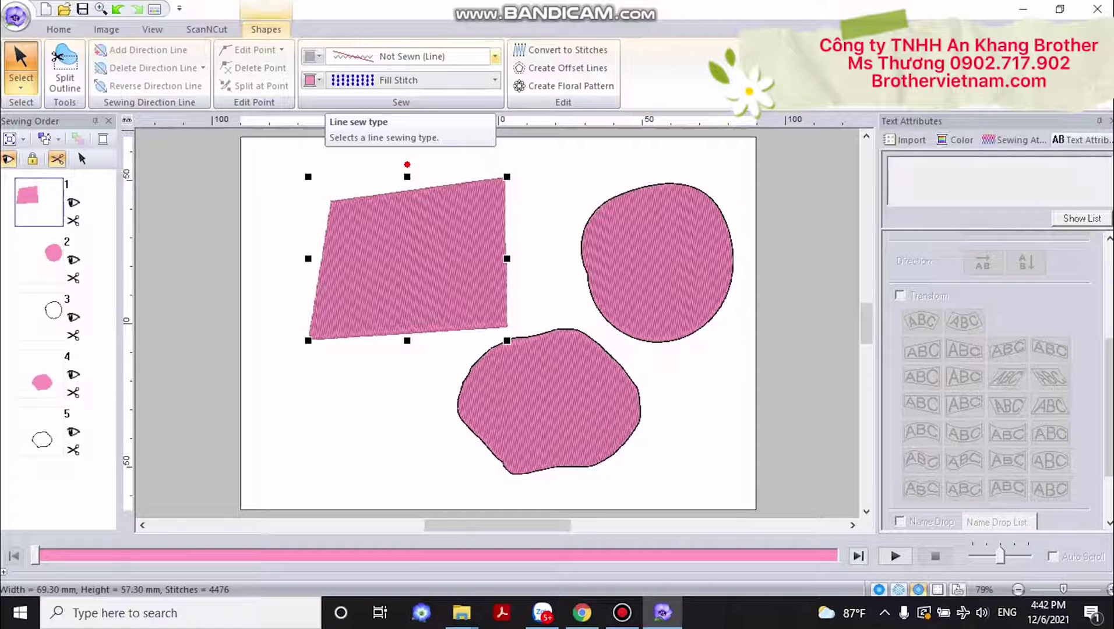
pyautogui.click(395, 156)
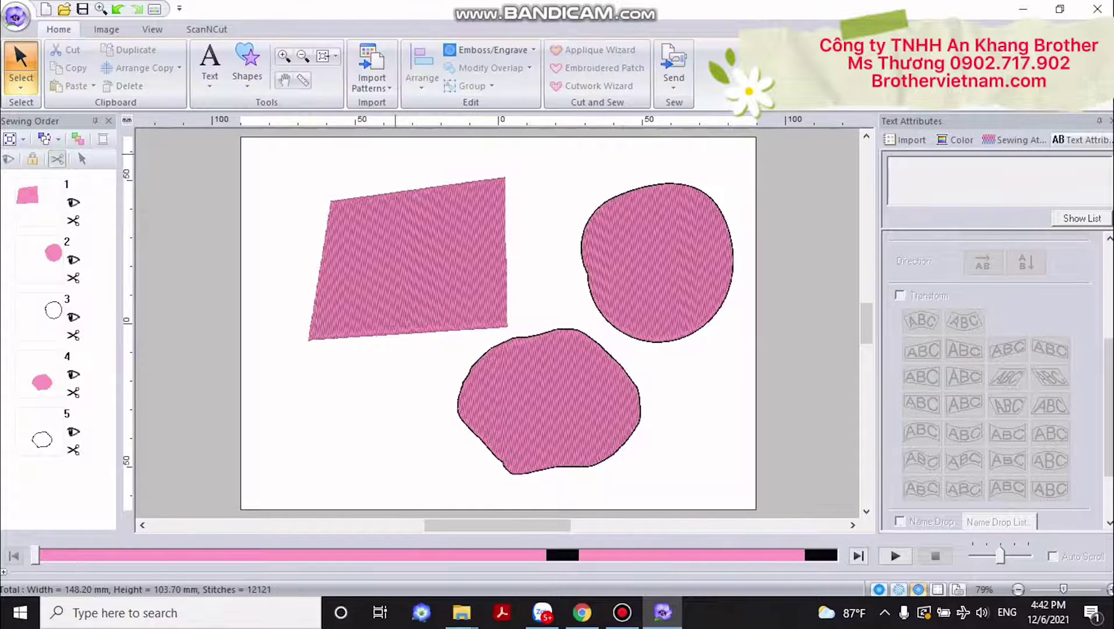
pyautogui.click(364, 246)
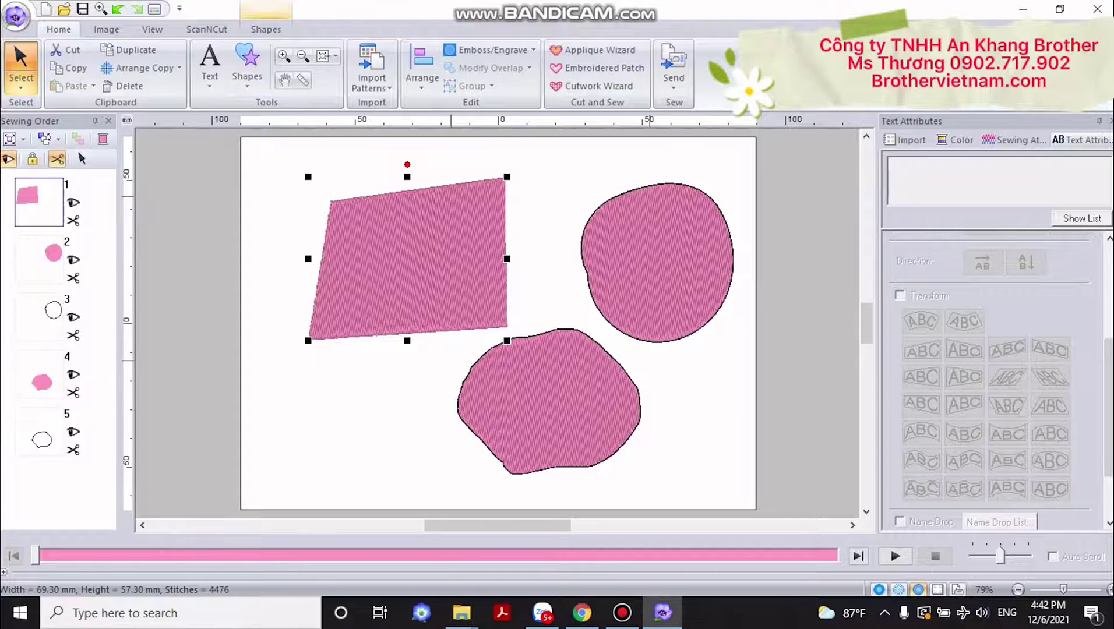
pyautogui.moveTo(364, 246); pyautogui.dragTo(601, 280)
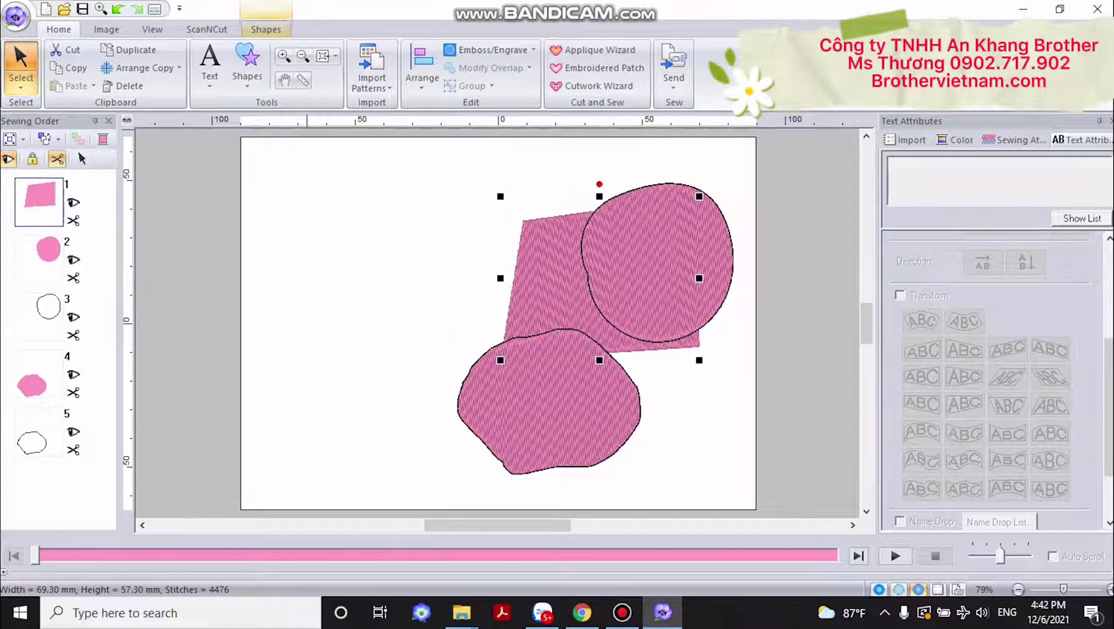
# - Draw an open straight-line zigzag path of seven points, about 64 × 73 mm, in the empty area beside the pink shapes
pyautogui.click(248, 65)
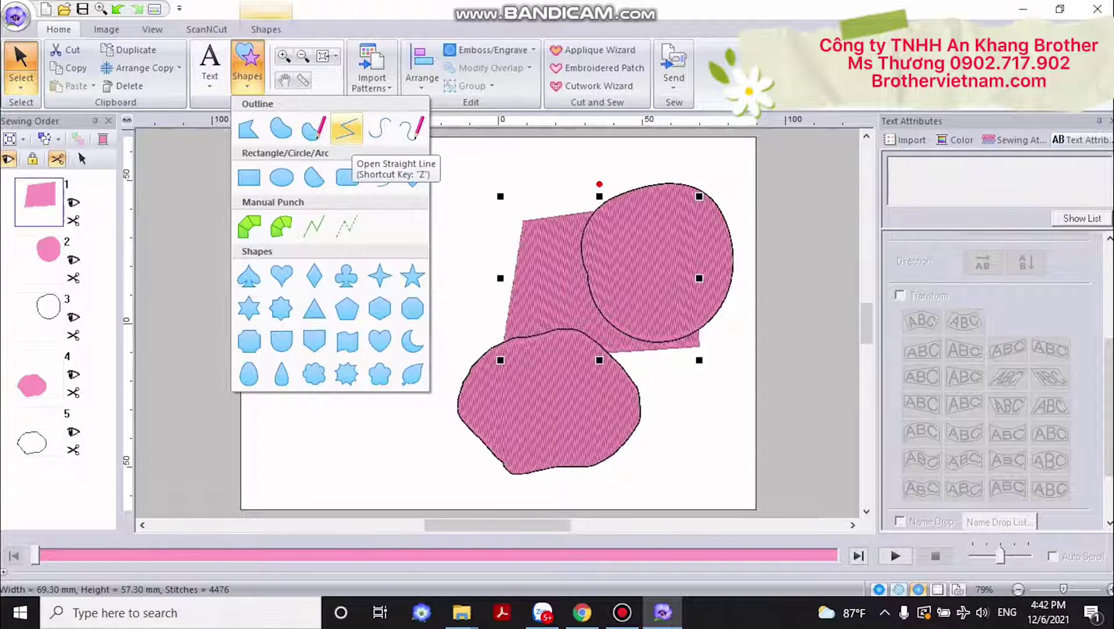
pyautogui.click(347, 130)
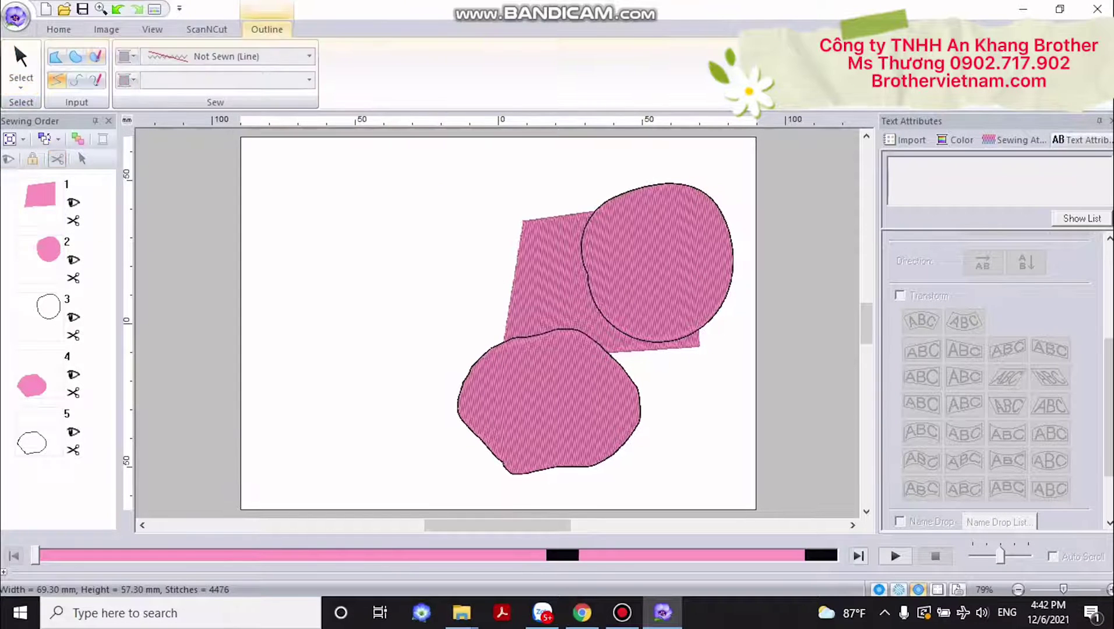
pyautogui.click(314, 211)
pyautogui.click(290, 346)
pyautogui.click(412, 301)
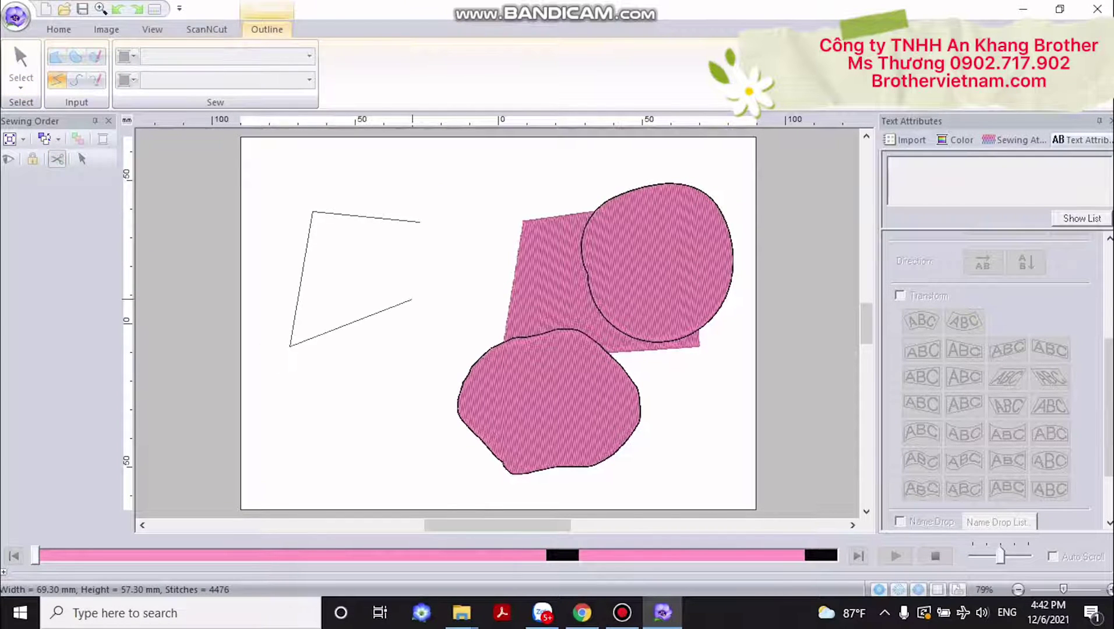
pyautogui.click(337, 420)
pyautogui.click(452, 358)
pyautogui.doubleClick(472, 270)
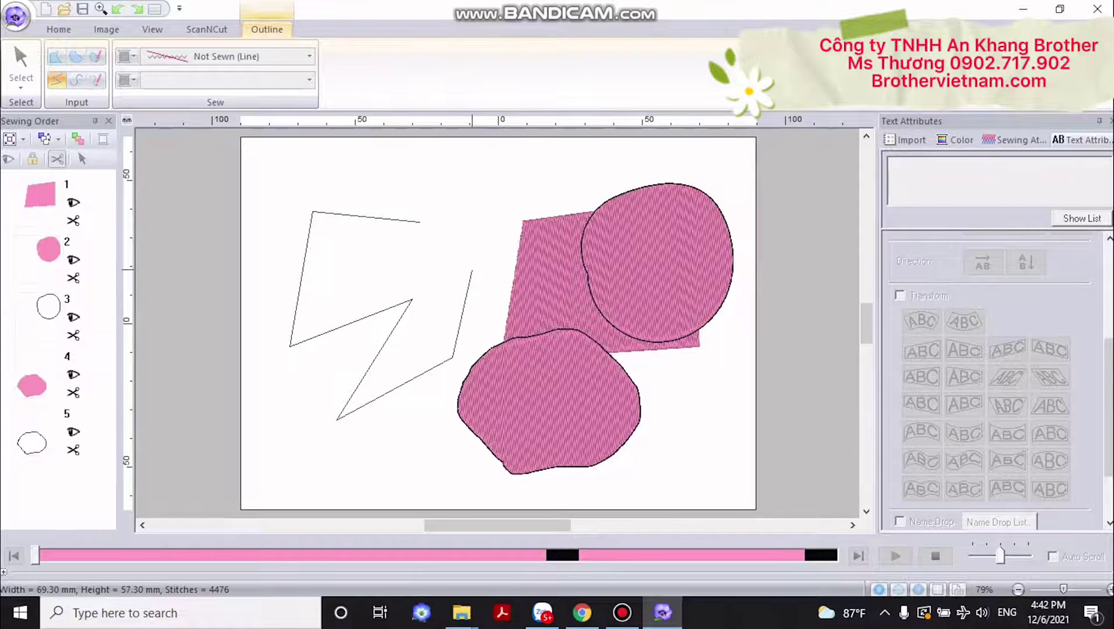
# - Set the open path's line sew type to Zigzag Stitch and move it down near the page's lower edge
pyautogui.click(21, 83)
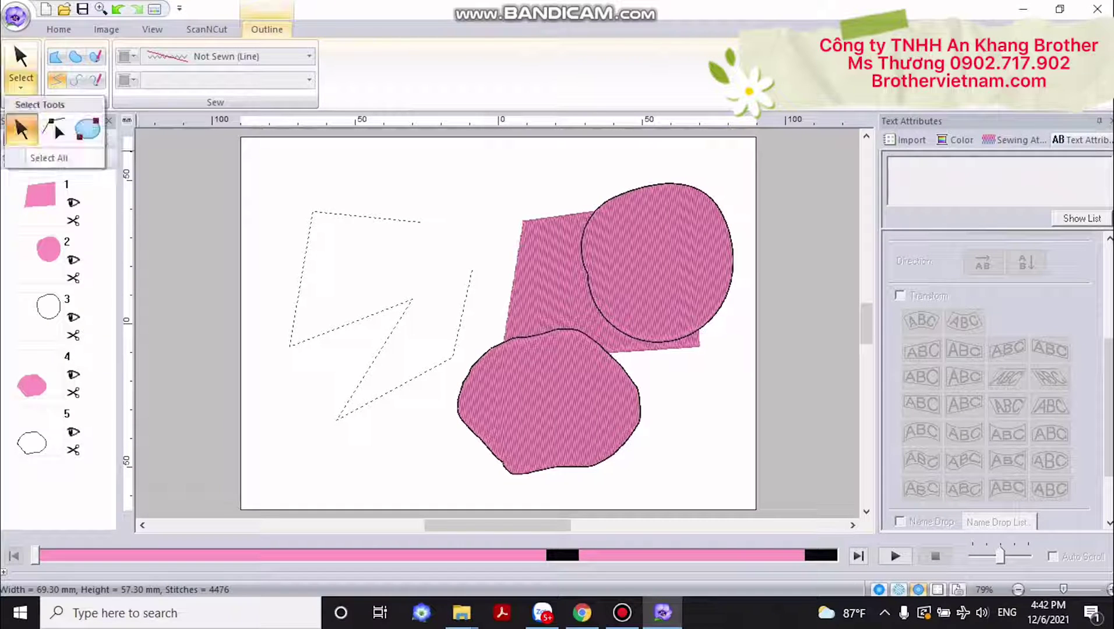
pyautogui.click(21, 127)
pyautogui.click(495, 56)
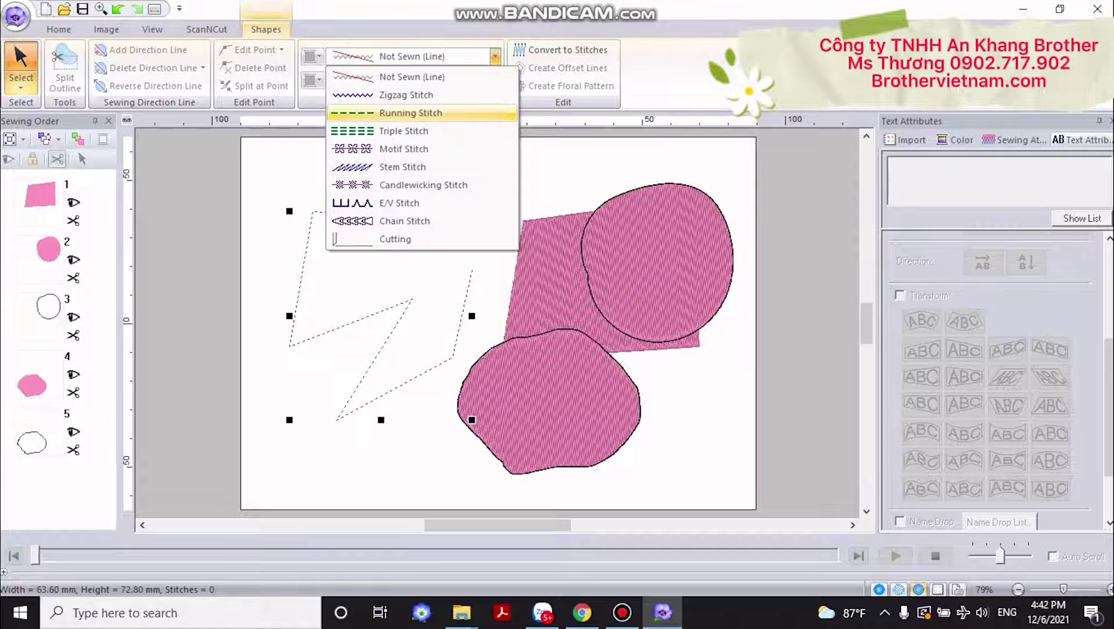
pyautogui.click(396, 95)
pyautogui.moveTo(352, 217); pyautogui.dragTo(333, 297)
pyautogui.moveTo(344, 398); pyautogui.dragTo(342, 398)
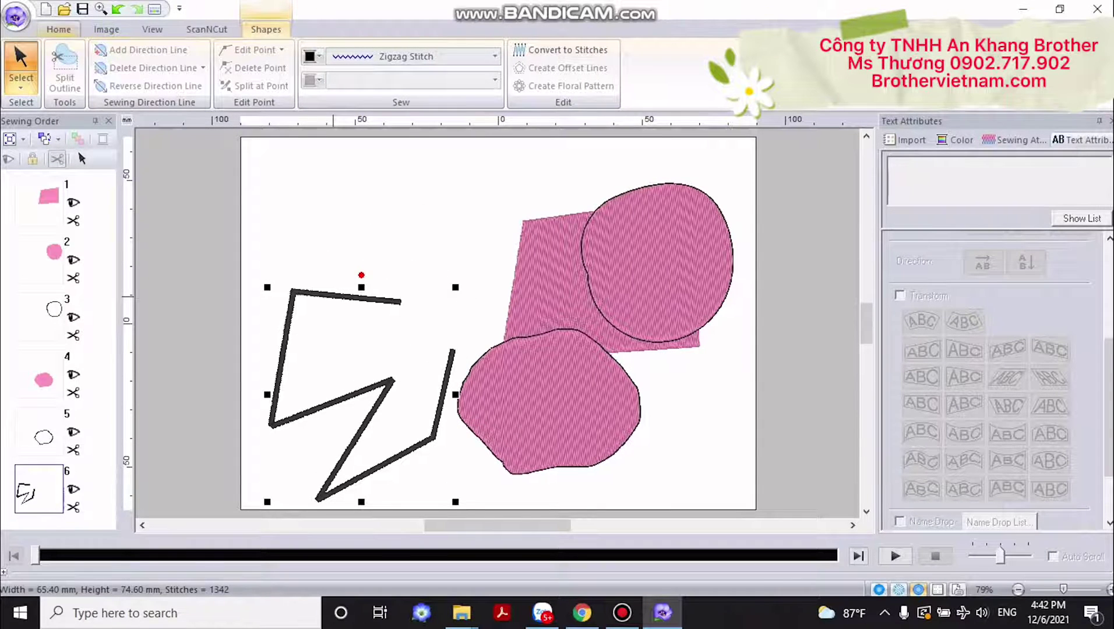
# - Draw a rounded loop with the open curve tool above the zigzag path, ending at its starting point
pyautogui.click(58, 29)
pyautogui.click(247, 70)
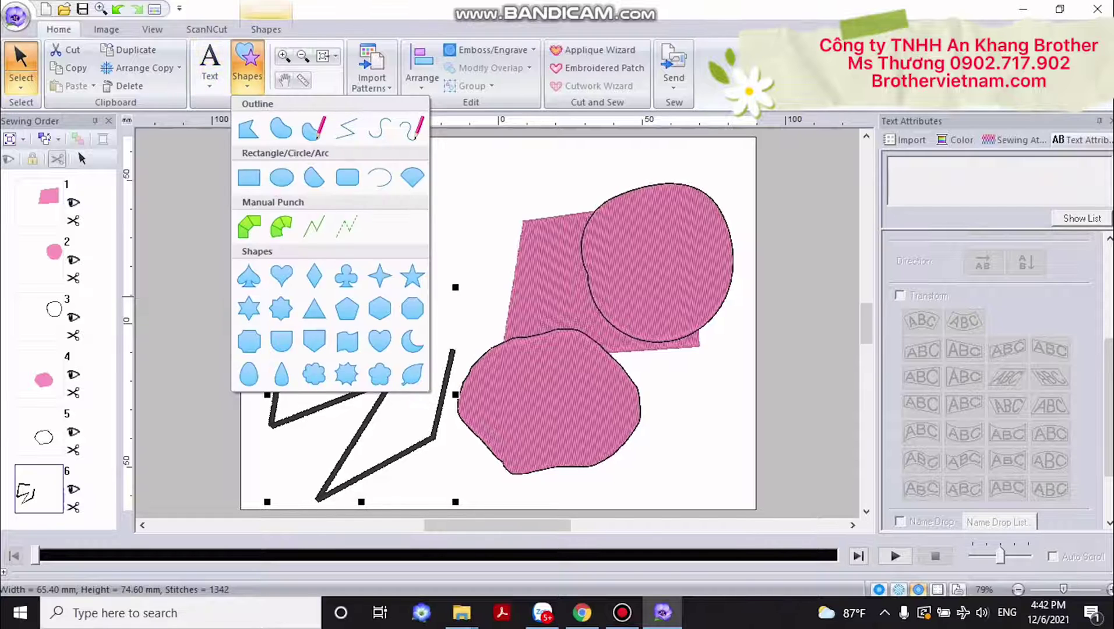
pyautogui.click(379, 129)
pyautogui.click(425, 332)
pyautogui.click(502, 250)
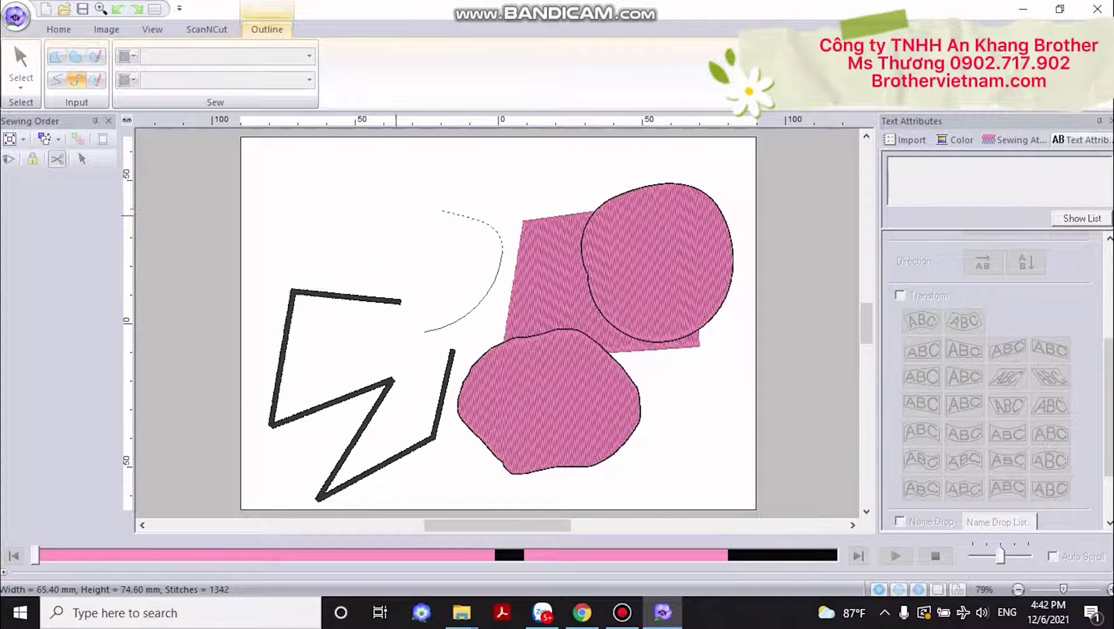
pyautogui.click(443, 211)
pyautogui.click(373, 227)
pyautogui.doubleClick(425, 333)
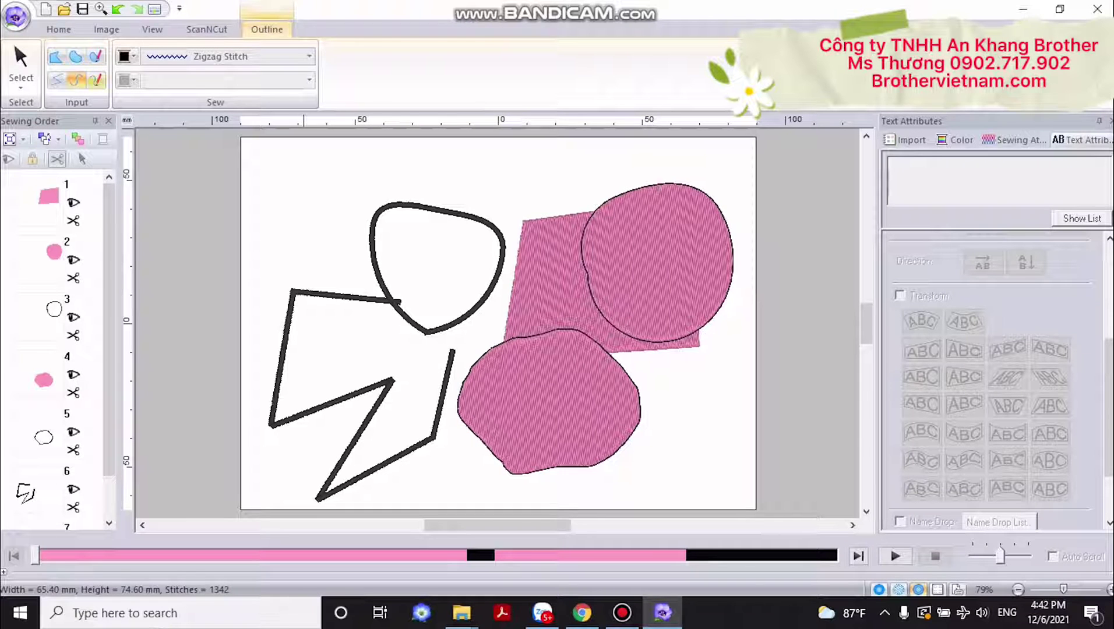
# - Draw a freehand loop with the open pencil tool, about 58.5 × 45 mm, overlapping the curved loop, and select it
pyautogui.click(97, 80)
pyautogui.moveTo(334, 282)
pyautogui.mouseDown()
pyautogui.moveTo(313, 171)
pyautogui.moveTo(446, 254)
pyautogui.moveTo(332, 283)
pyautogui.mouseUp()
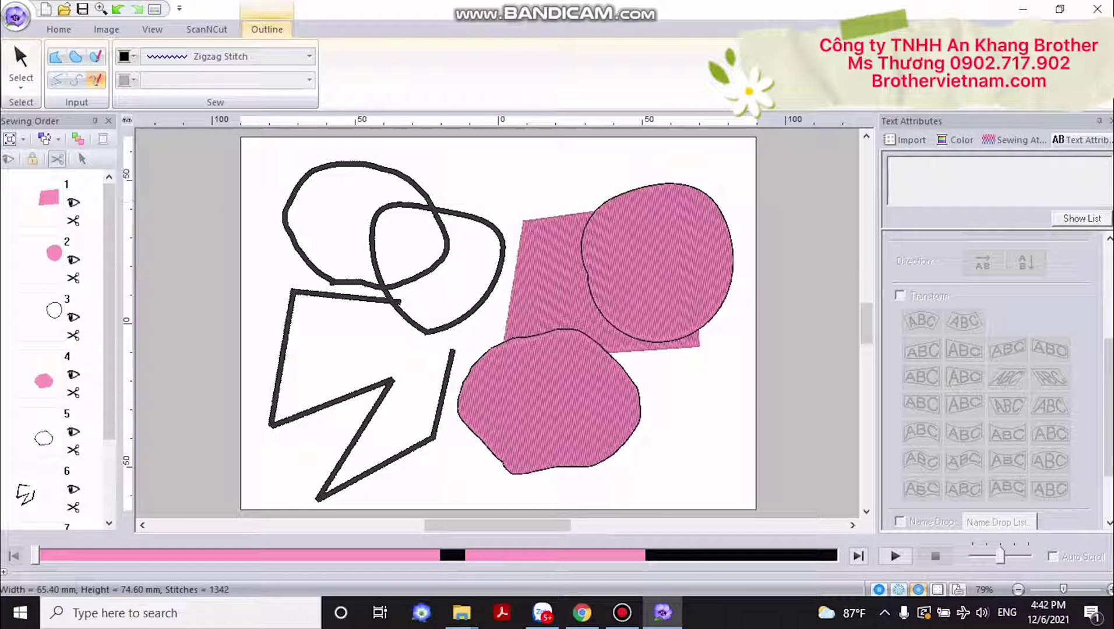
pyautogui.click(21, 57)
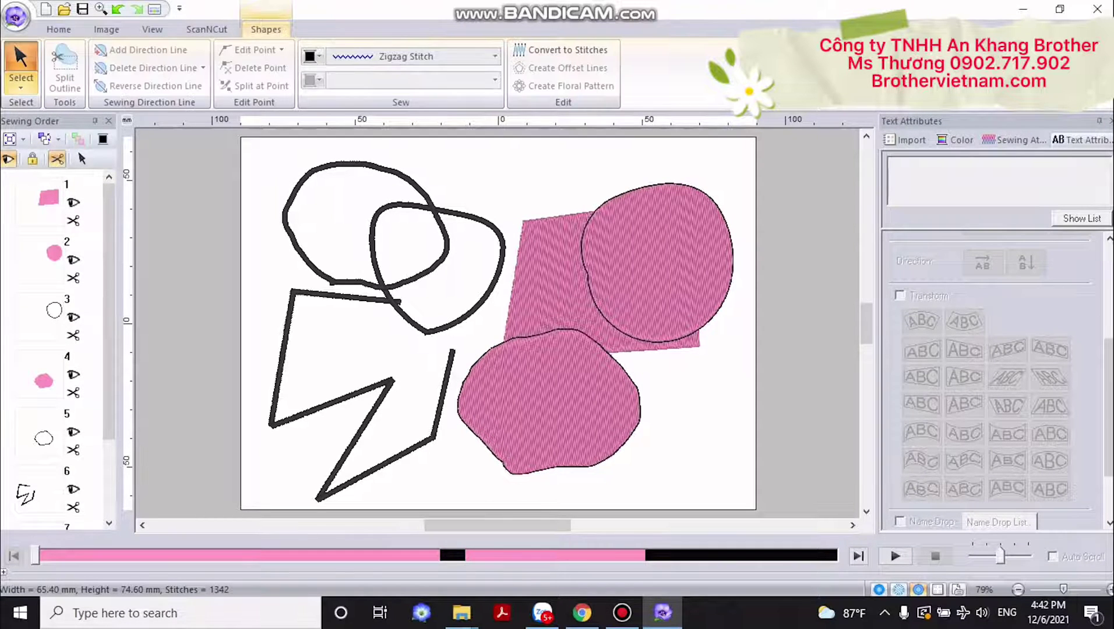
pyautogui.click(58, 29)
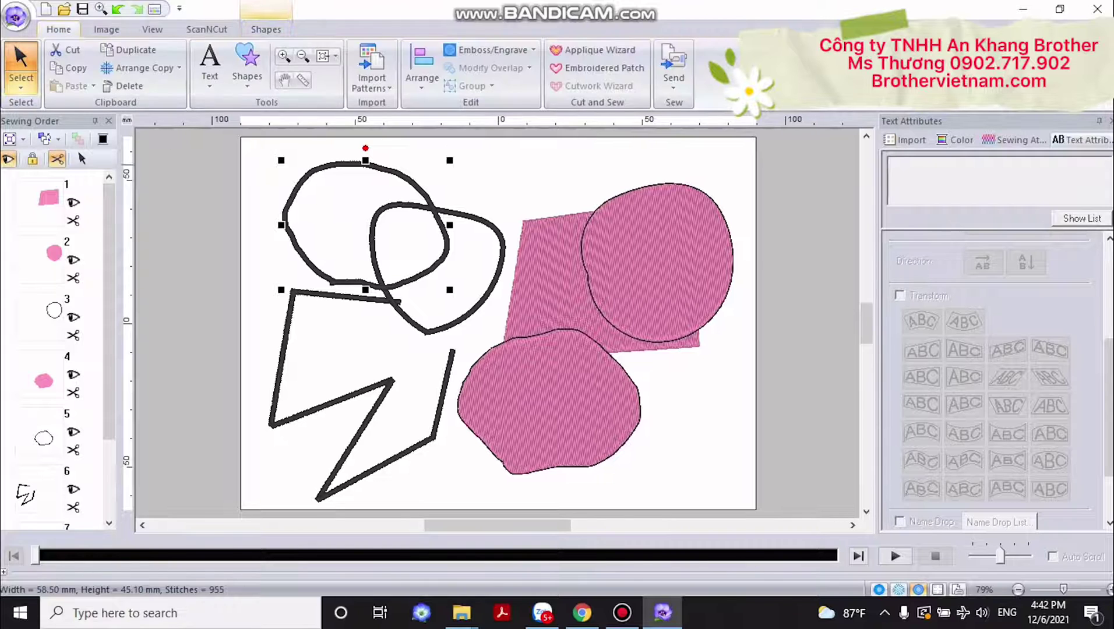
# - Delete all the shapes from the design page
pyautogui.click(577, 176)
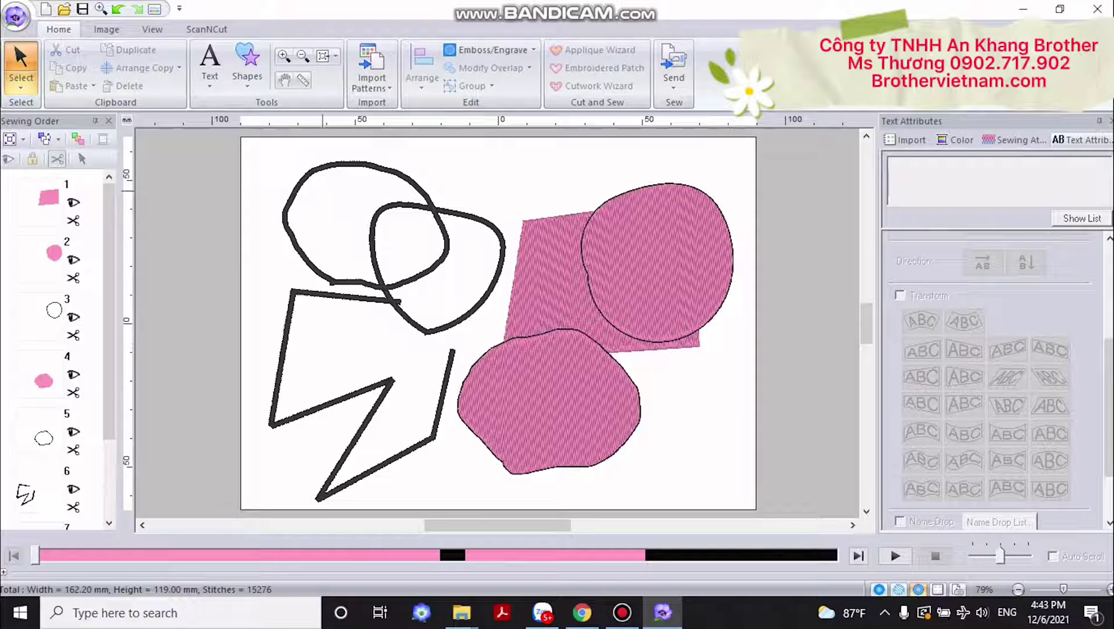
pyautogui.moveTo(256, 147); pyautogui.dragTo(702, 461)
pyautogui.press('Delete')
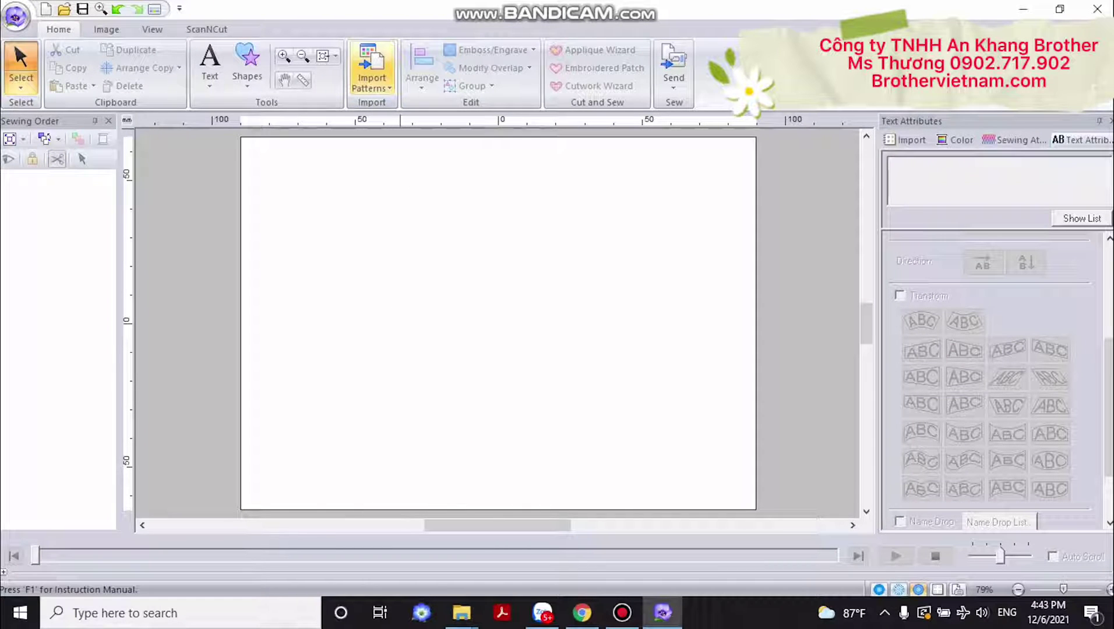
# - Look through the Desktop files available for vector image import, and close the dialog without importing
pyautogui.click(371, 81)
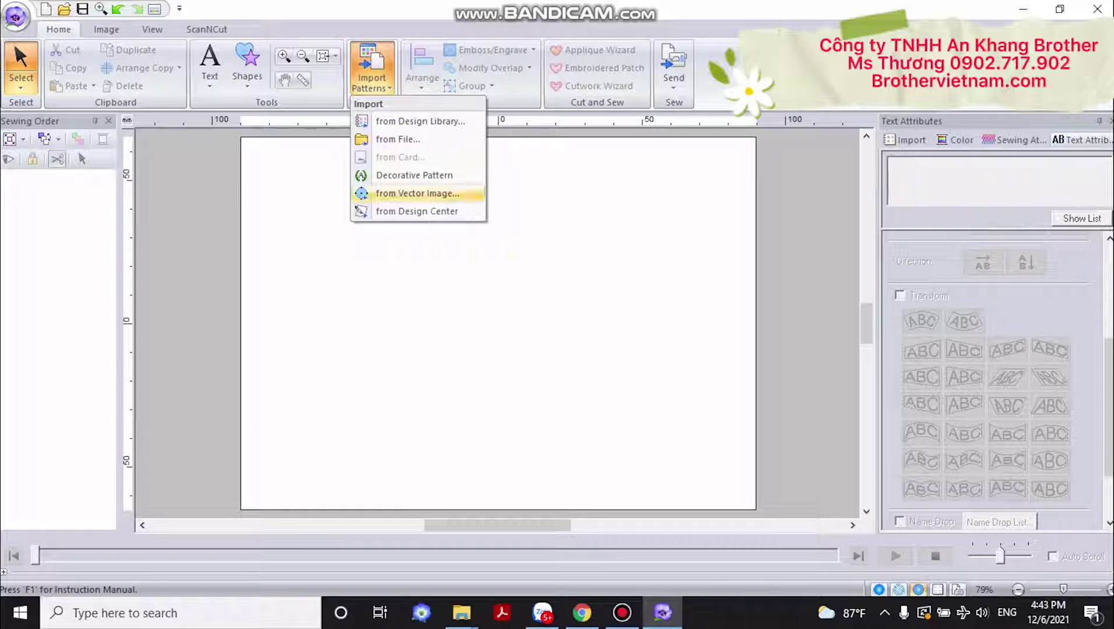
pyautogui.click(417, 193)
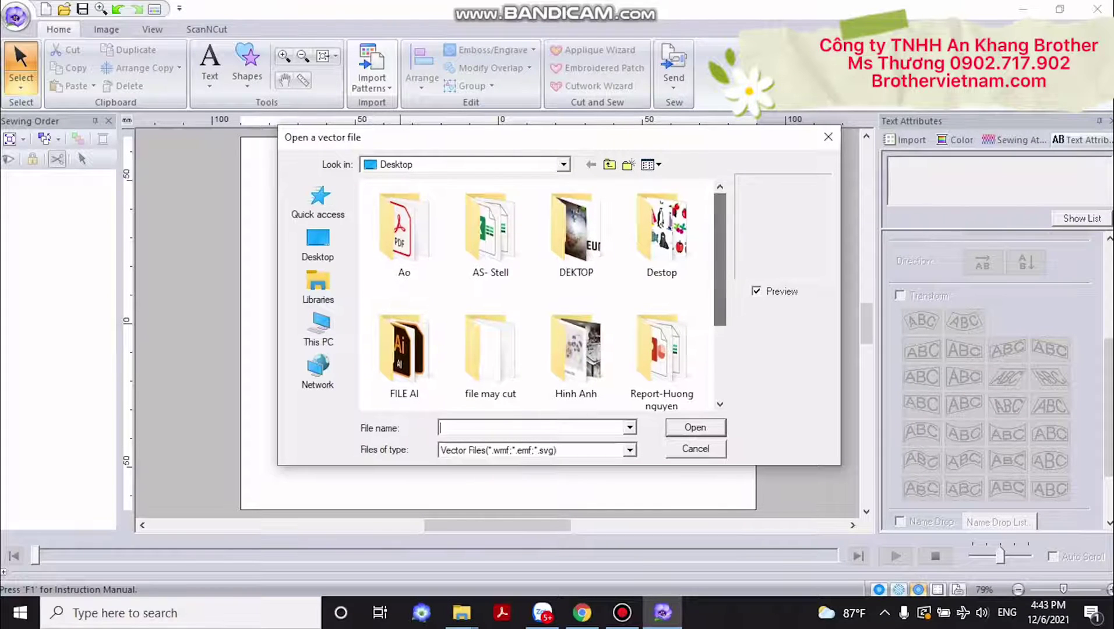
pyautogui.click(563, 165)
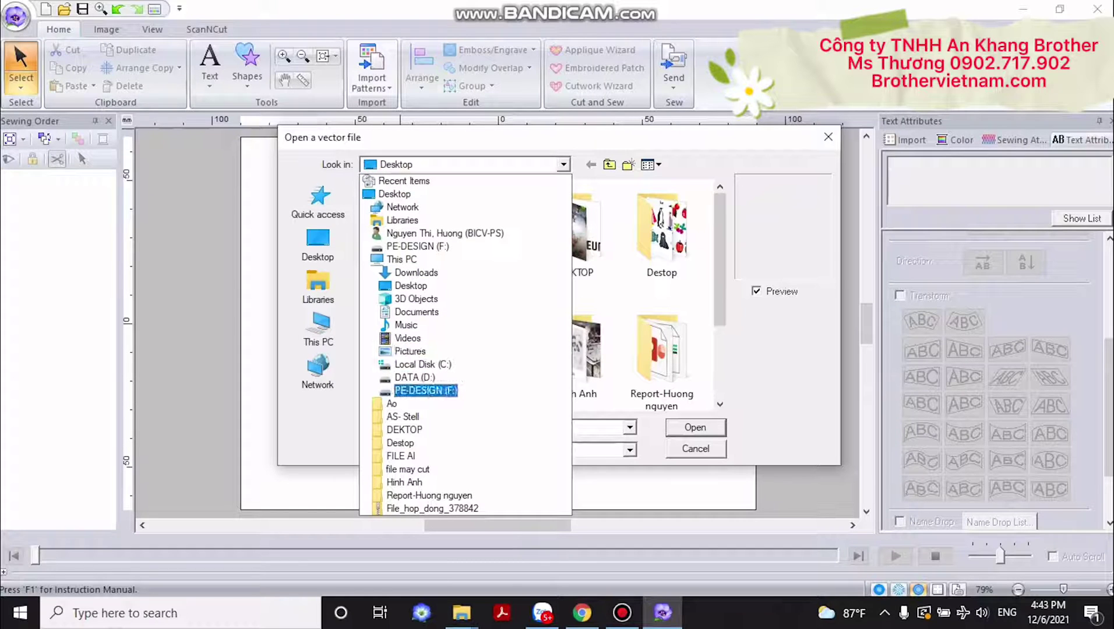
pyautogui.press('Escape')
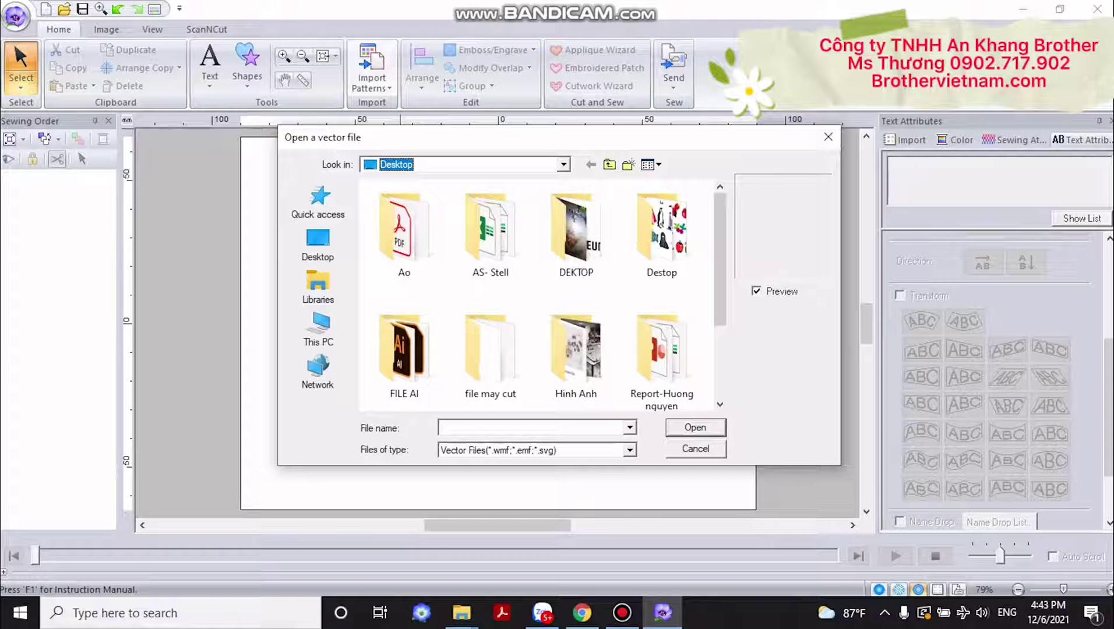
pyautogui.moveTo(720, 260); pyautogui.dragTo(720, 308)
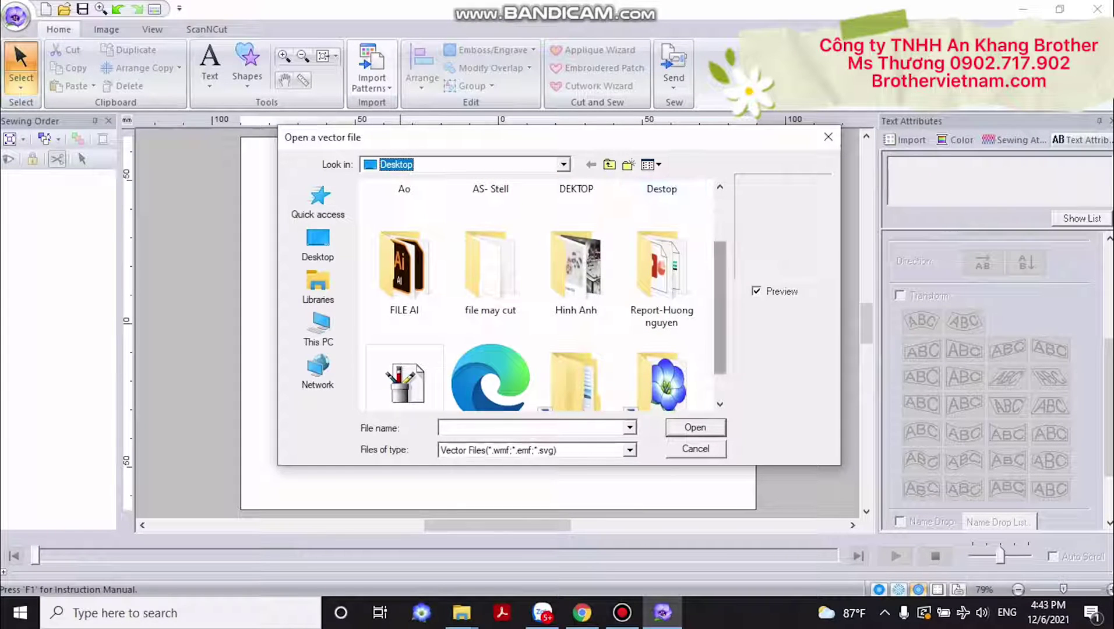
pyautogui.scroll(-1, 720, 309)
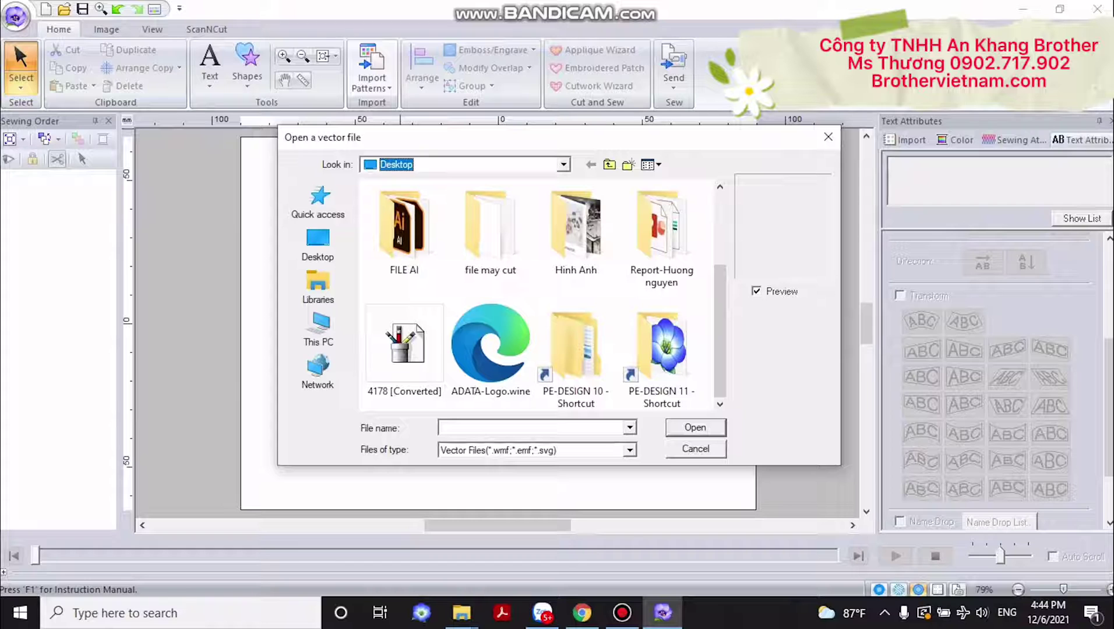
pyautogui.click(696, 449)
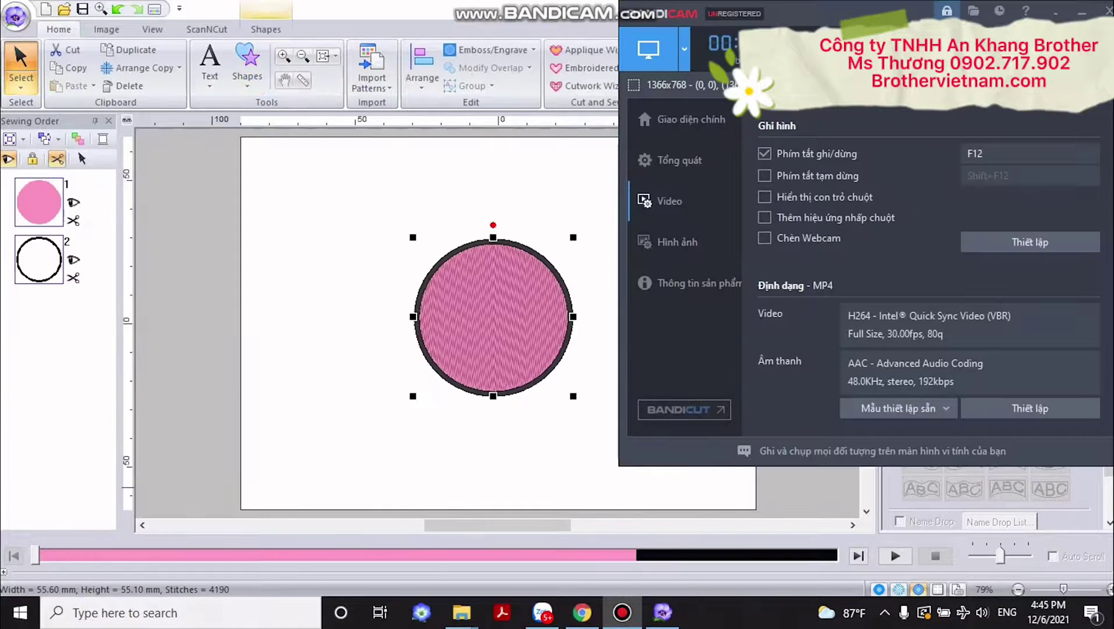
# - Minimize the screen recorder window and examine the layout and rotation options available under Arrange for the selected circle
pyautogui.click(1082, 12)
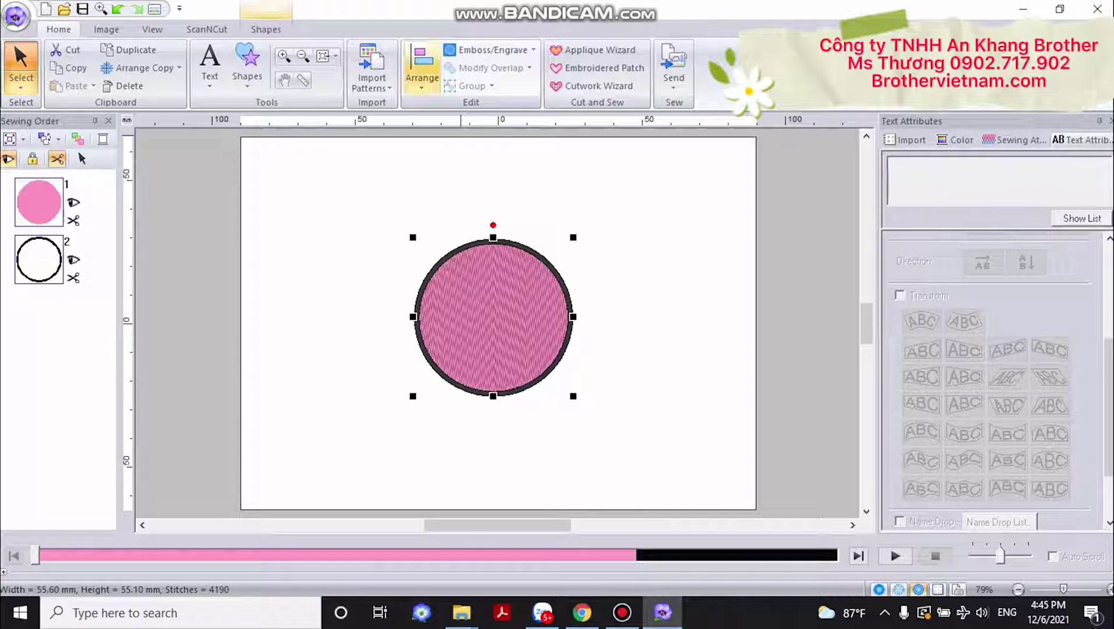
pyautogui.click(422, 70)
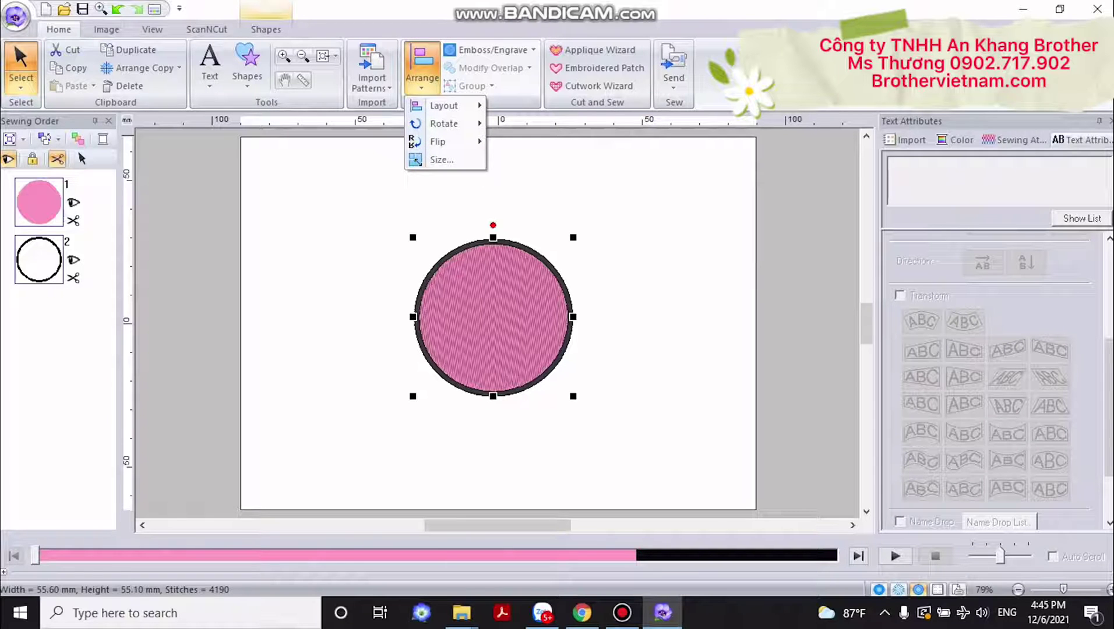
pyautogui.moveTo(444, 105)
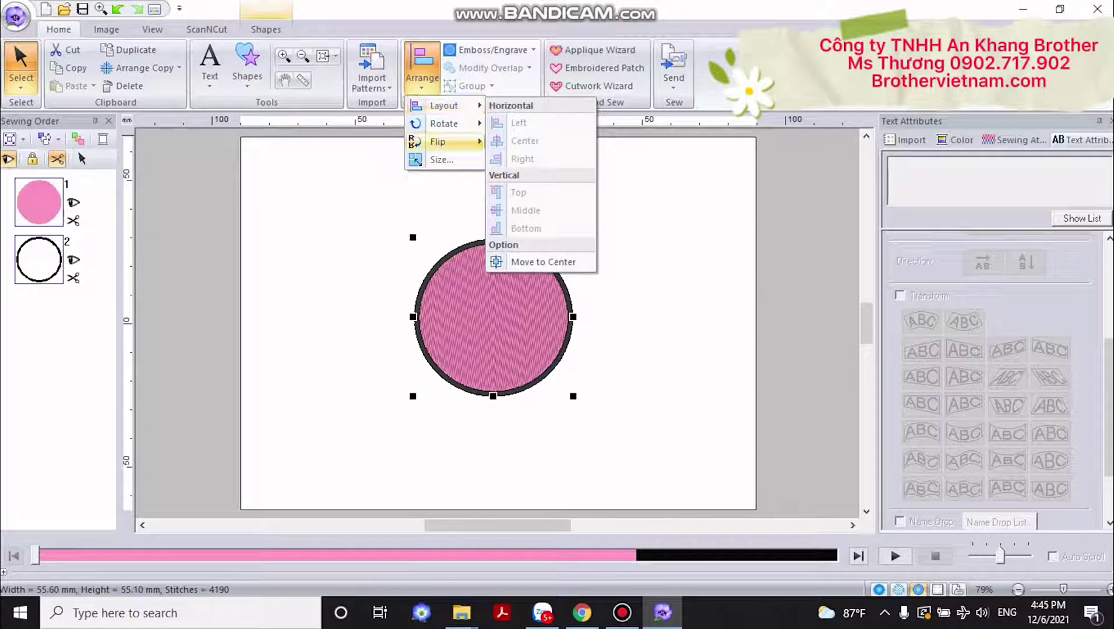
pyautogui.moveTo(444, 123)
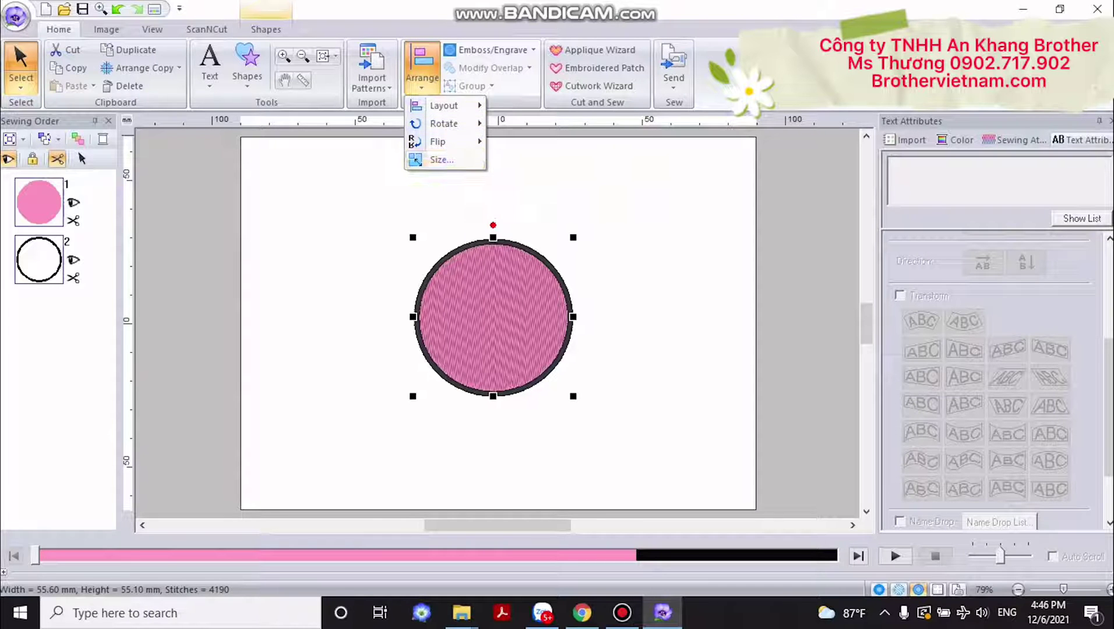
pyautogui.click(422, 76)
# - Set the selected circle's width to 60 mm in the Size settings, with the aspect ratio maintained
pyautogui.click(422, 73)
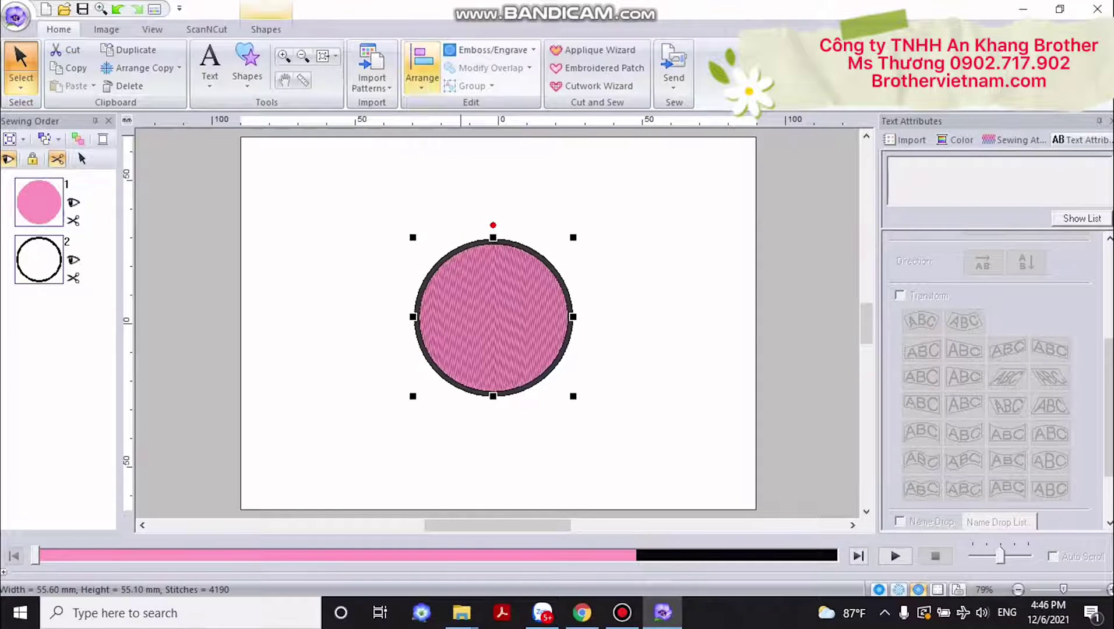
pyautogui.click(442, 160)
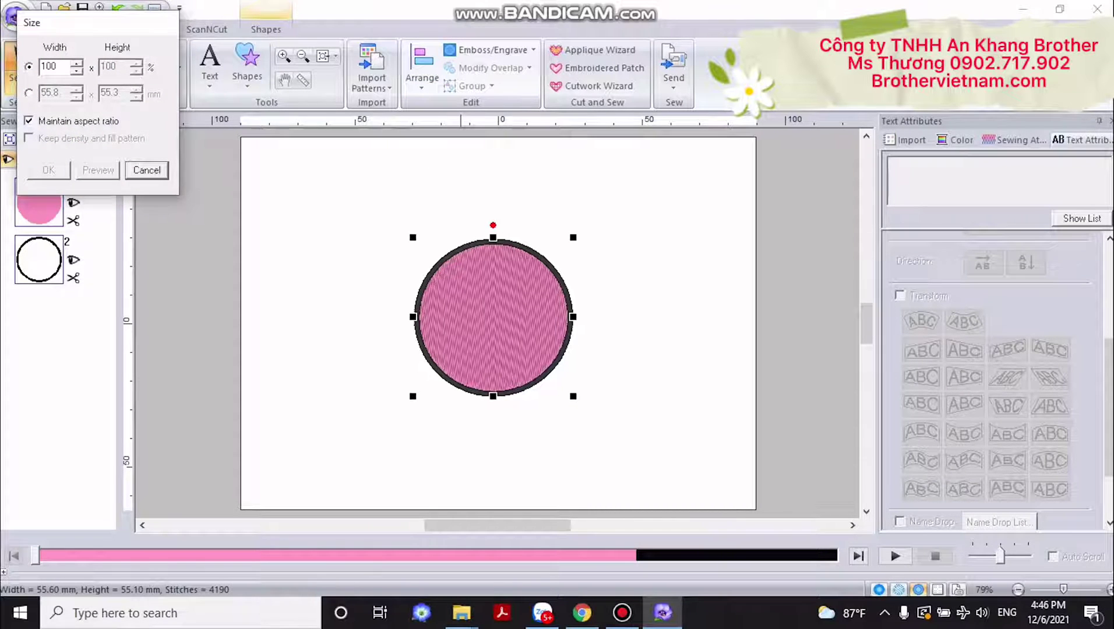
pyautogui.click(29, 93)
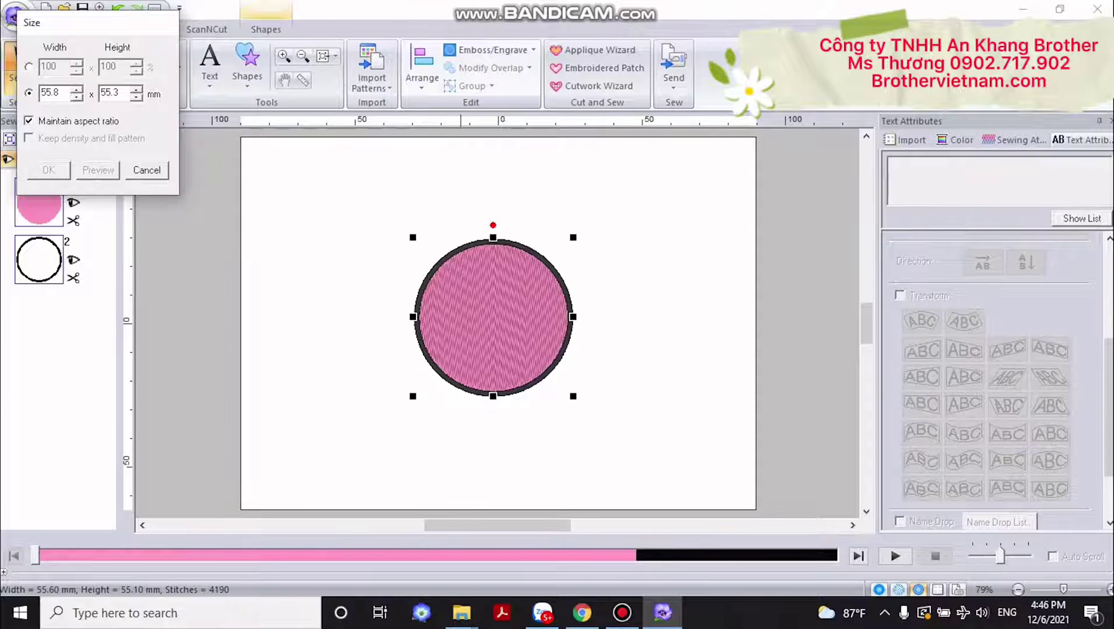
pyautogui.moveTo(60, 93); pyautogui.dragTo(39, 93)
pyautogui.write('60')
pyautogui.press('Tab')
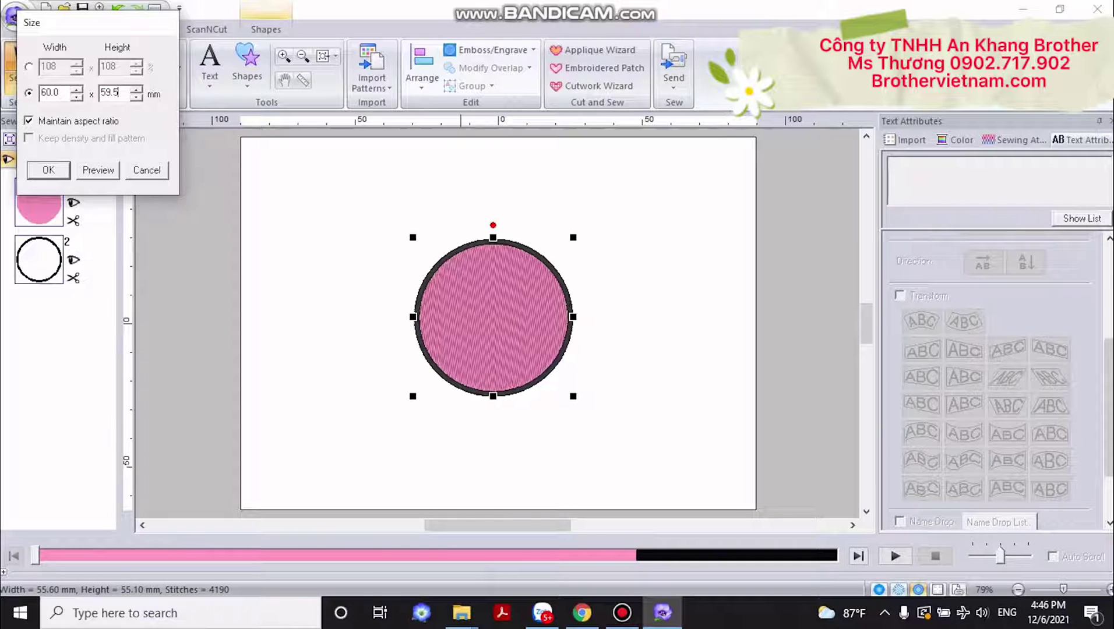
# - Turn off the aspect ratio lock, set the width to 70.0 mm and apply the new size
pyautogui.click(28, 121)
pyautogui.moveTo(60, 92); pyautogui.dragTo(40, 93)
pyautogui.write('70.0')
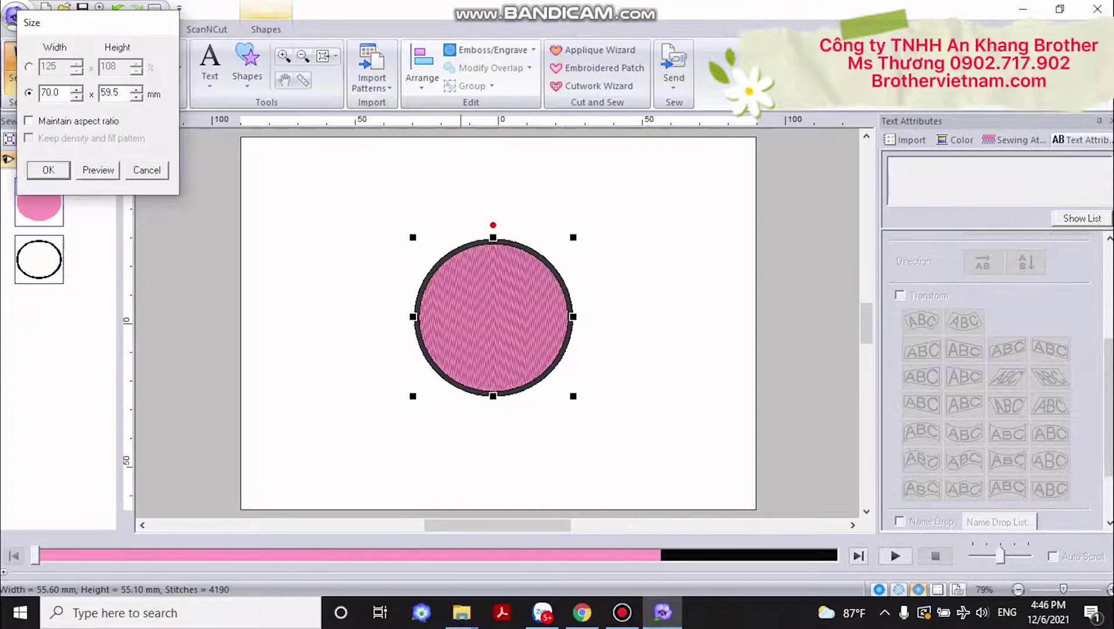
pyautogui.press('Return')
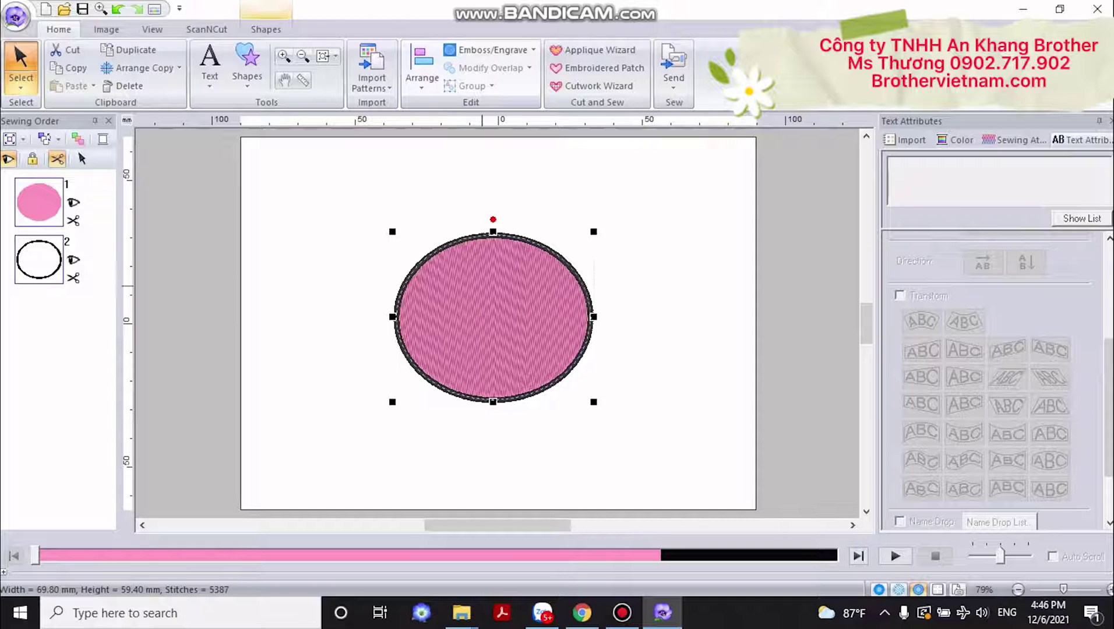
# - Move the oval slightly upward, paste a copy of it, and place the copy overlapping the original's upper-right side
pyautogui.moveTo(482, 287)
pyautogui.mouseDown()
pyautogui.moveTo(493, 266)
pyautogui.moveTo(482, 273)
pyautogui.mouseUp()
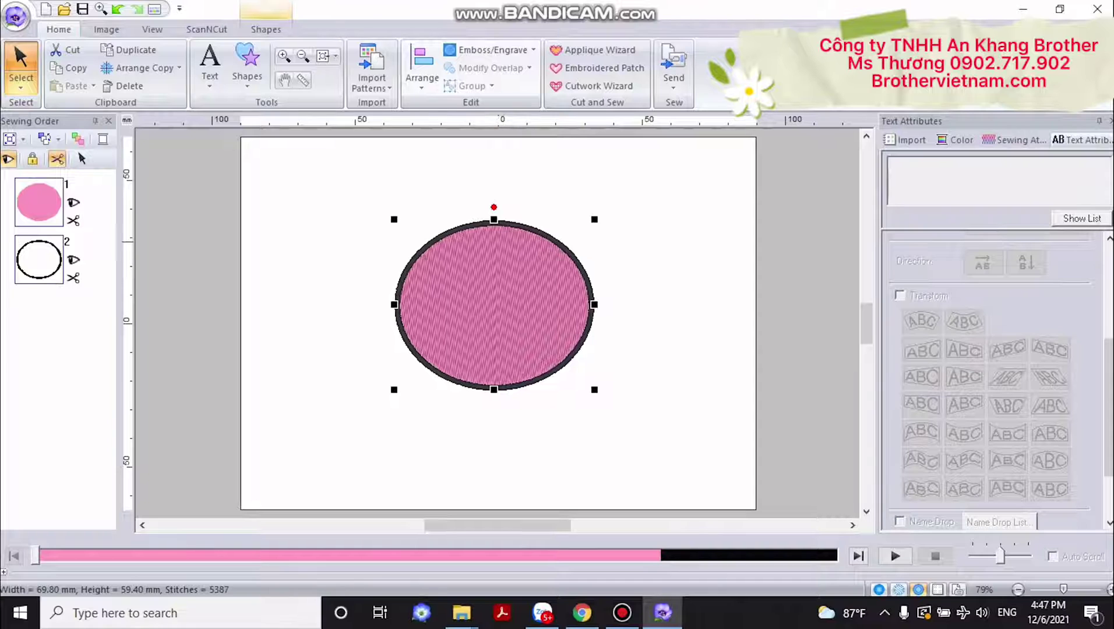
pyautogui.hotkey('ctrl', 'c')
pyautogui.hotkey('ctrl', 'v')
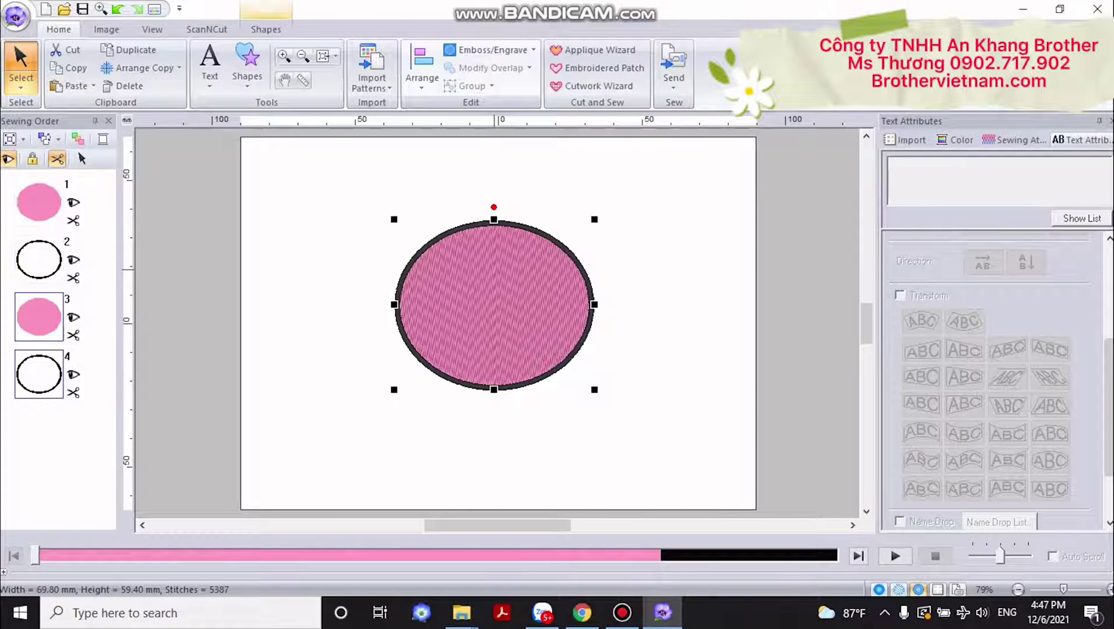
pyautogui.moveTo(496, 313); pyautogui.dragTo(712, 273)
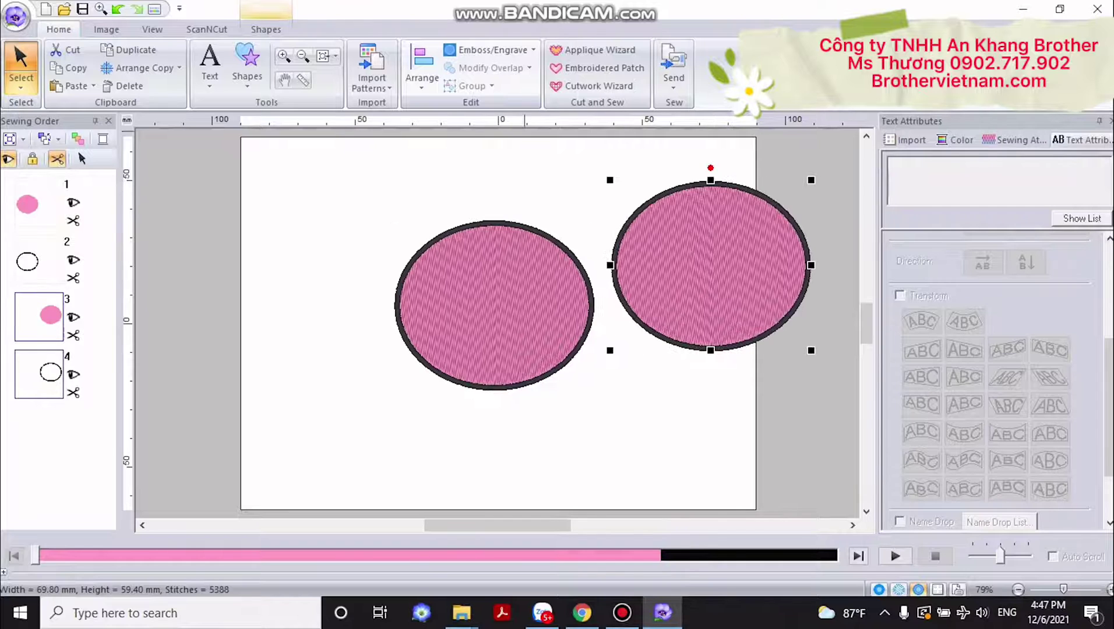
pyautogui.click(495, 308)
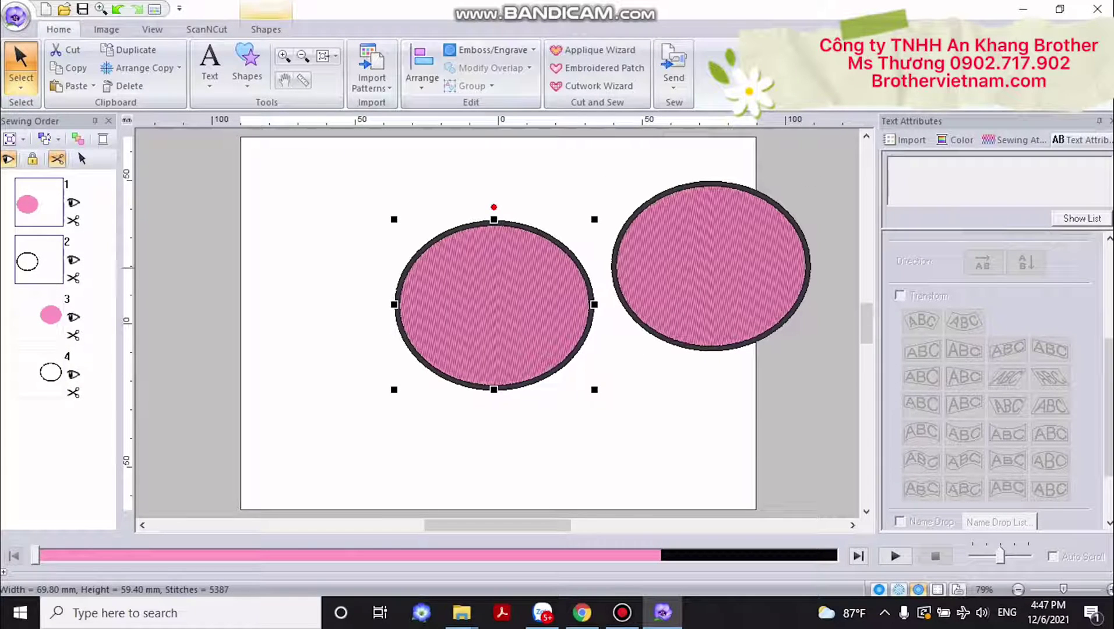
pyautogui.moveTo(716, 268); pyautogui.dragTo(613, 278)
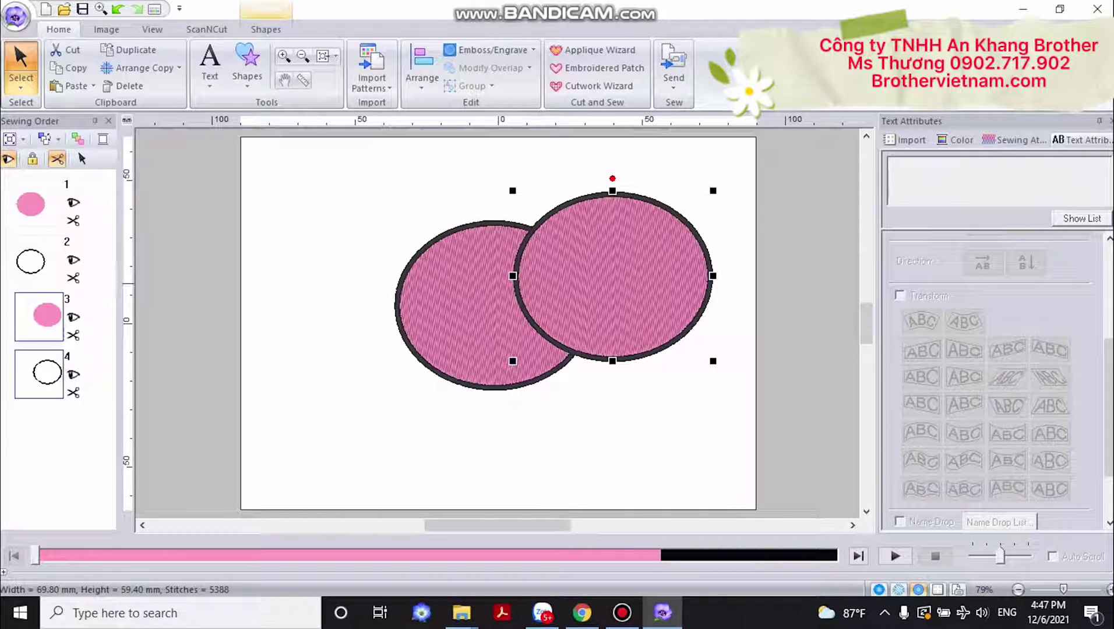
# - Select both ovals with their outlines through the sewing order and remove the overlap between them
pyautogui.click(575, 403)
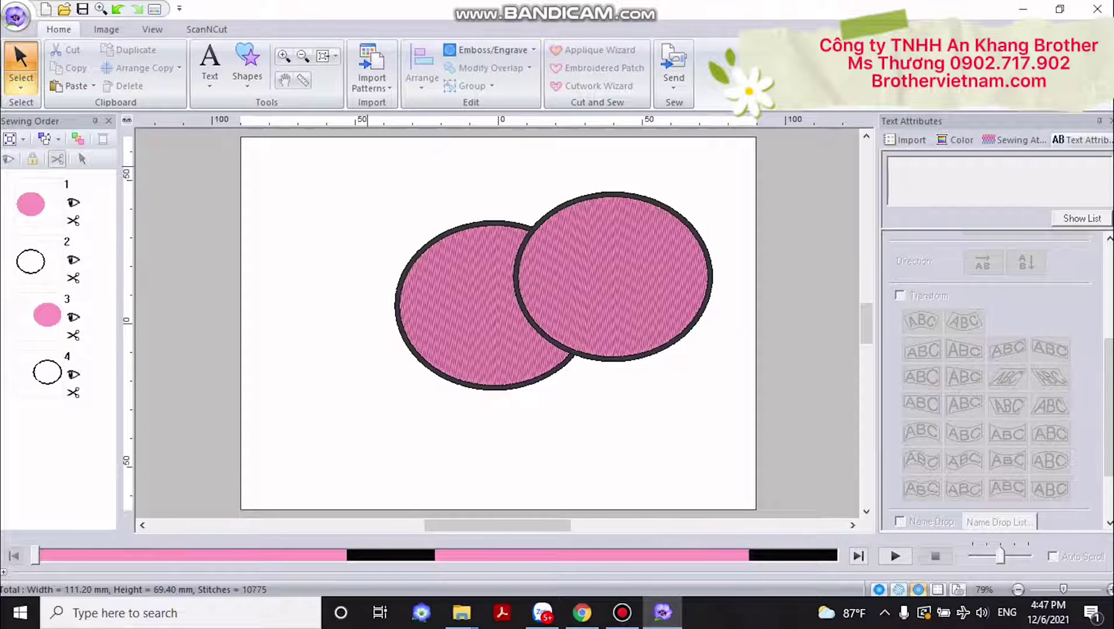
pyautogui.moveTo(367, 167); pyautogui.dragTo(711, 411)
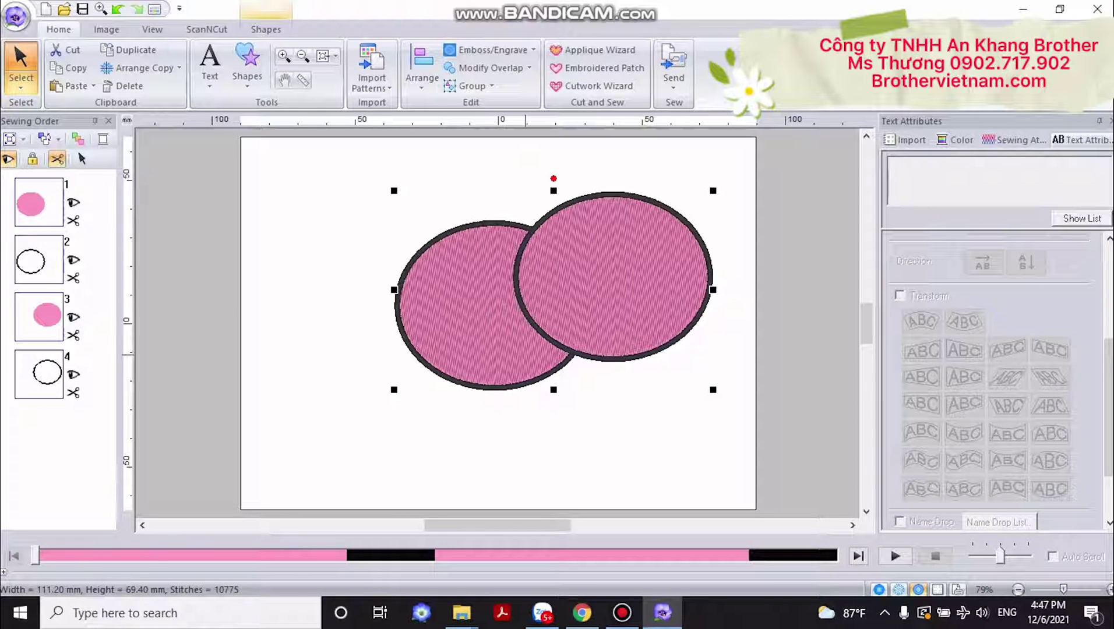
pyautogui.click(77, 430)
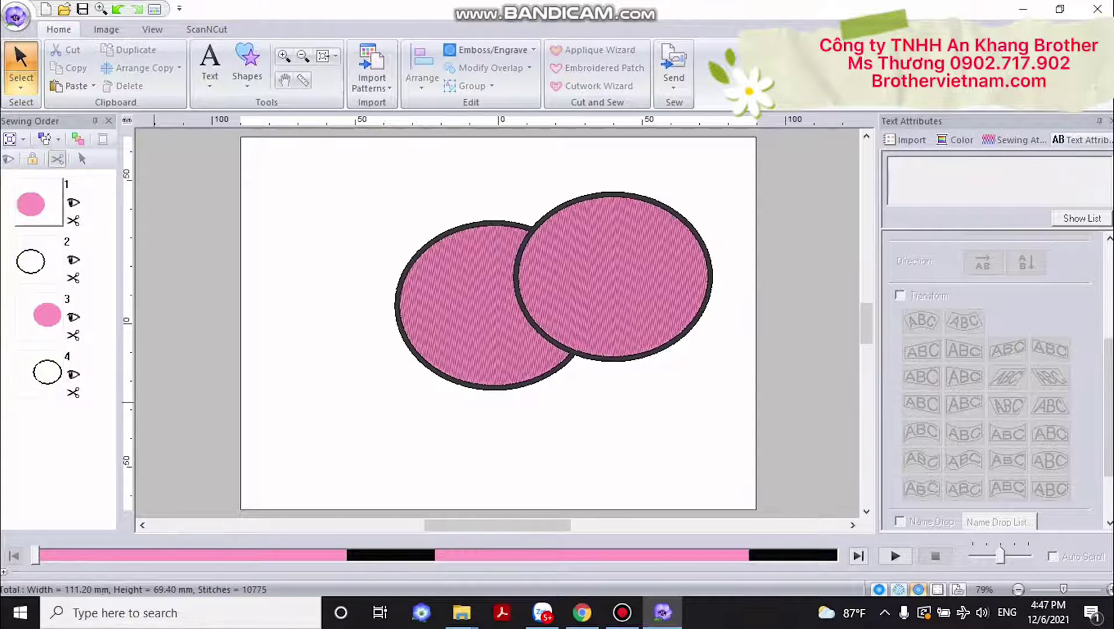
pyautogui.click(37, 204)
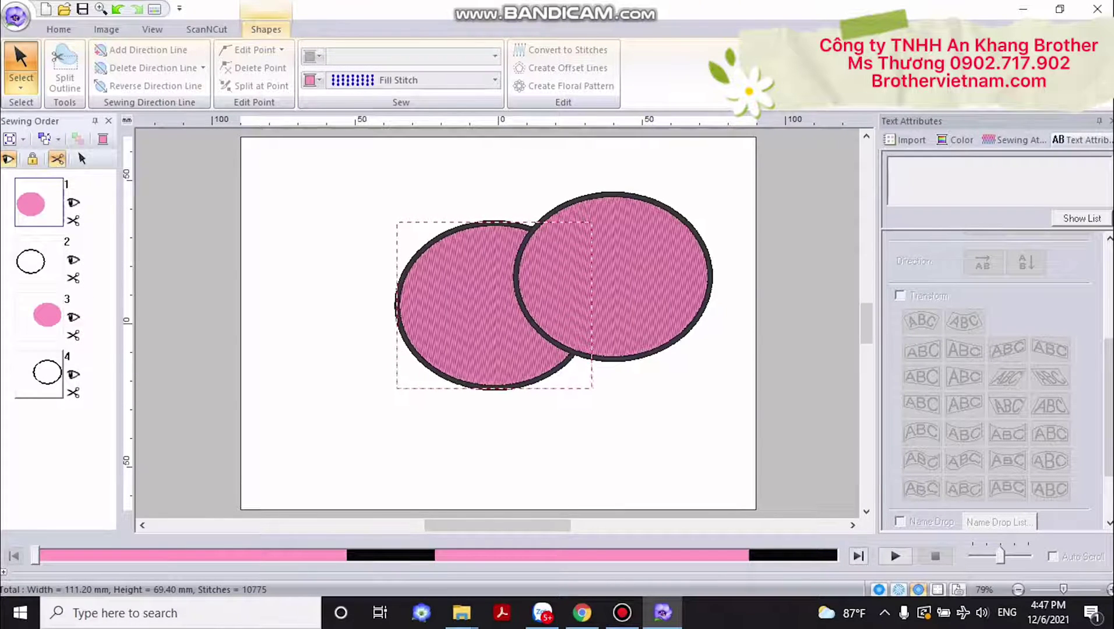
pyautogui.keyDown('shift'); pyautogui.click(39, 375); pyautogui.keyUp('shift')
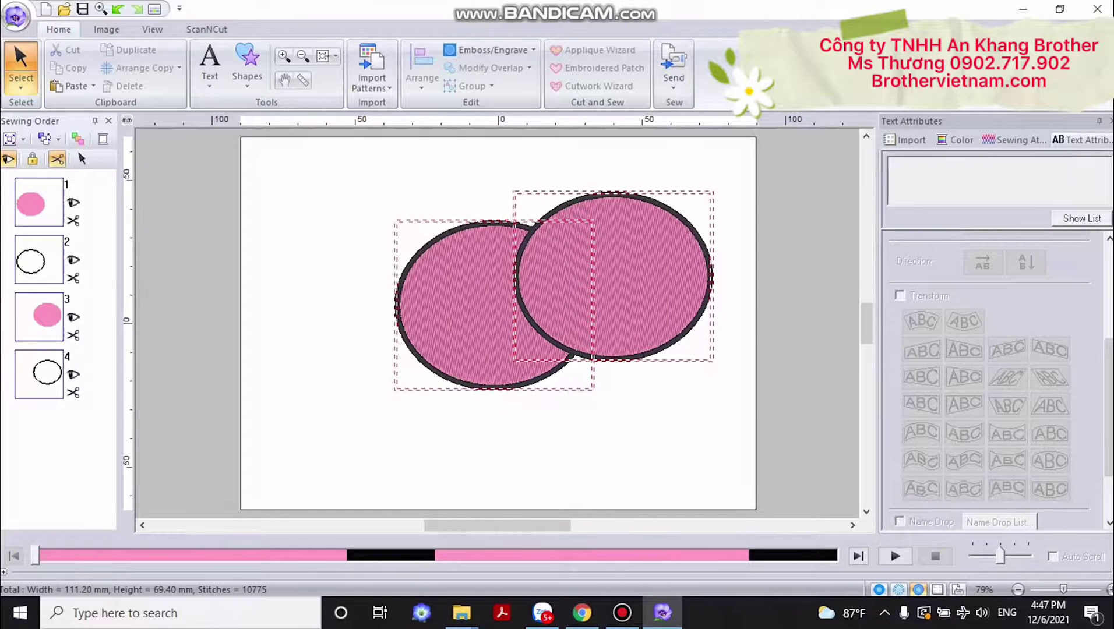
pyautogui.click(81, 158)
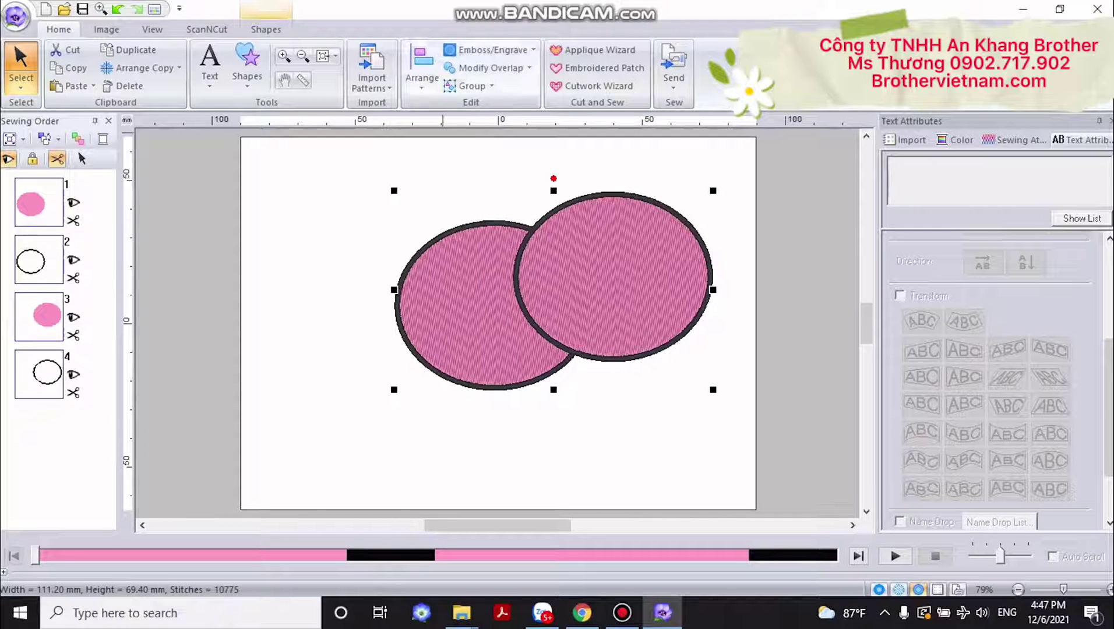
pyautogui.click(490, 68)
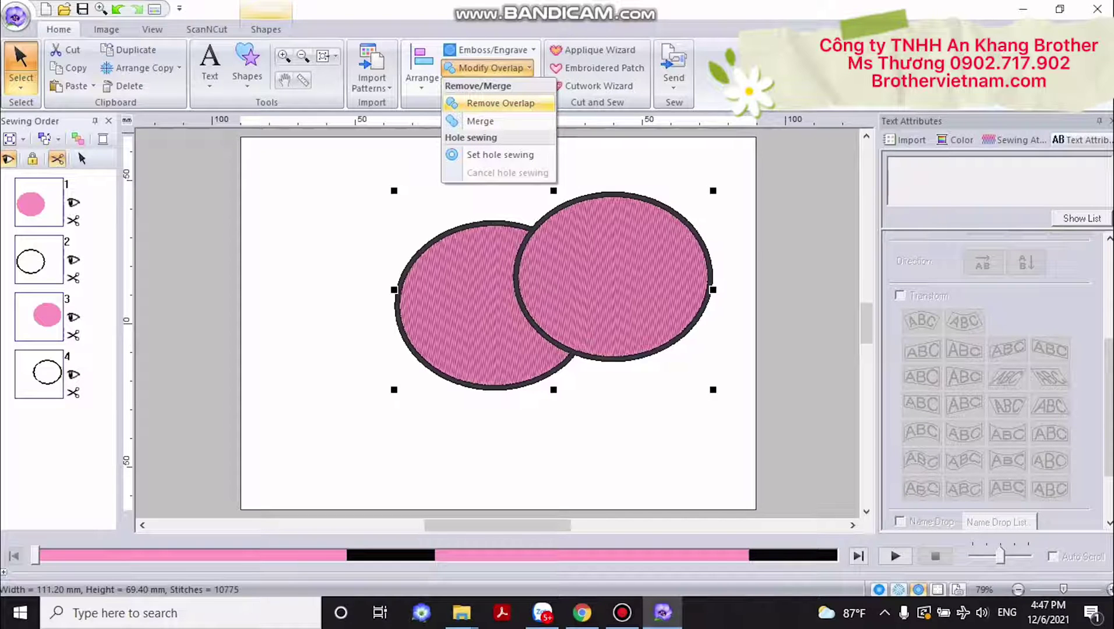
pyautogui.click(500, 103)
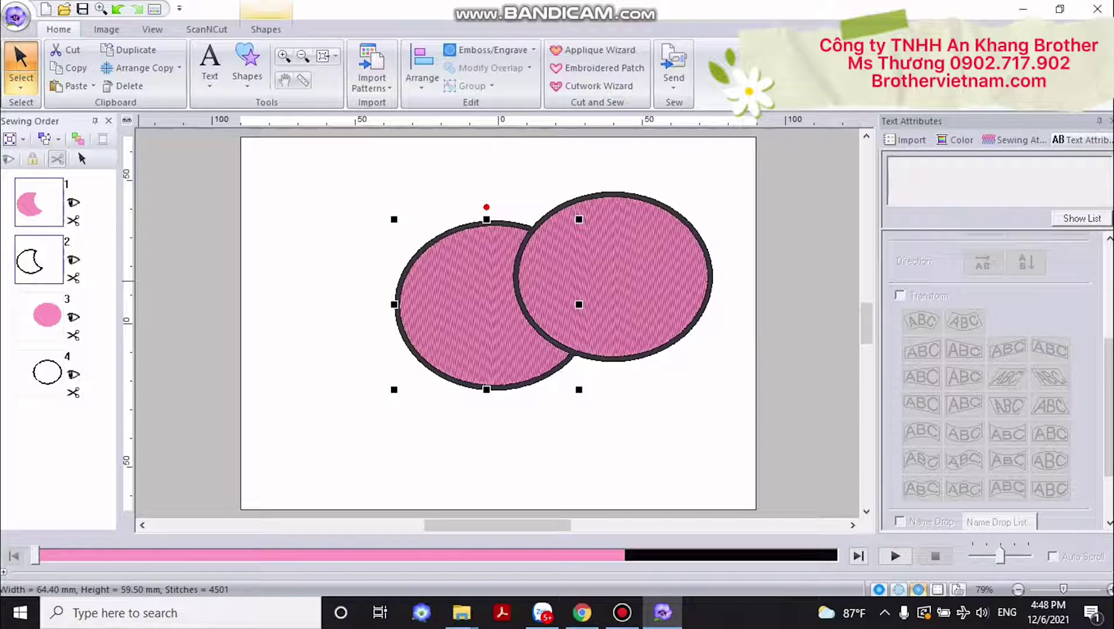
# - Move the front oval with its outline away from the cut shape, and undo both the move and the overlap removal
pyautogui.click(39, 317)
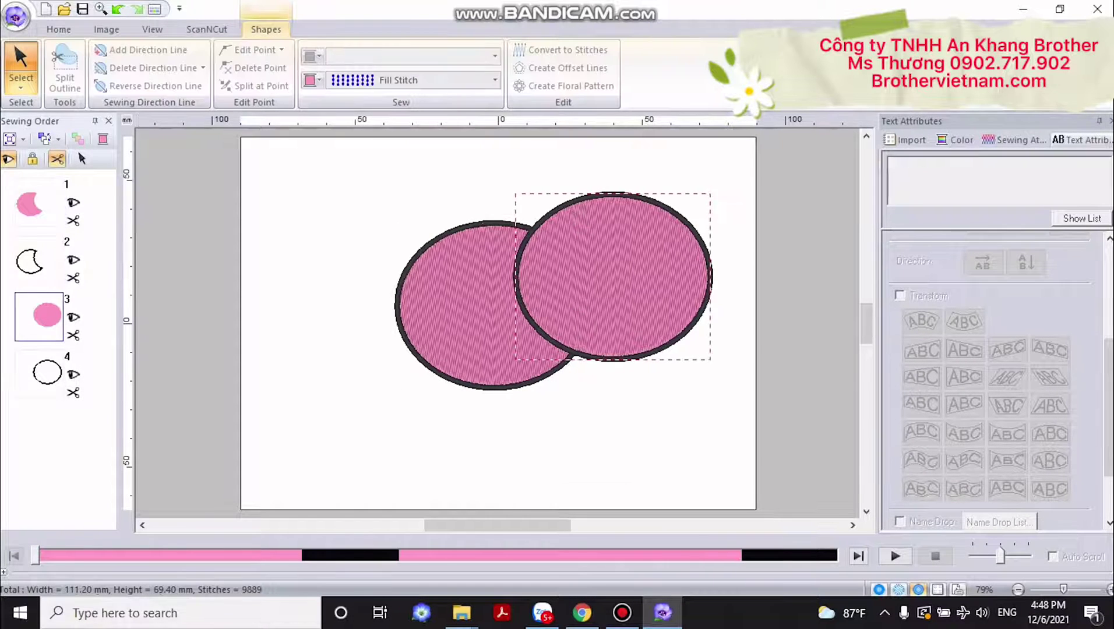
pyautogui.keyDown('ctrl'); pyautogui.click(39, 374); pyautogui.keyUp('ctrl')
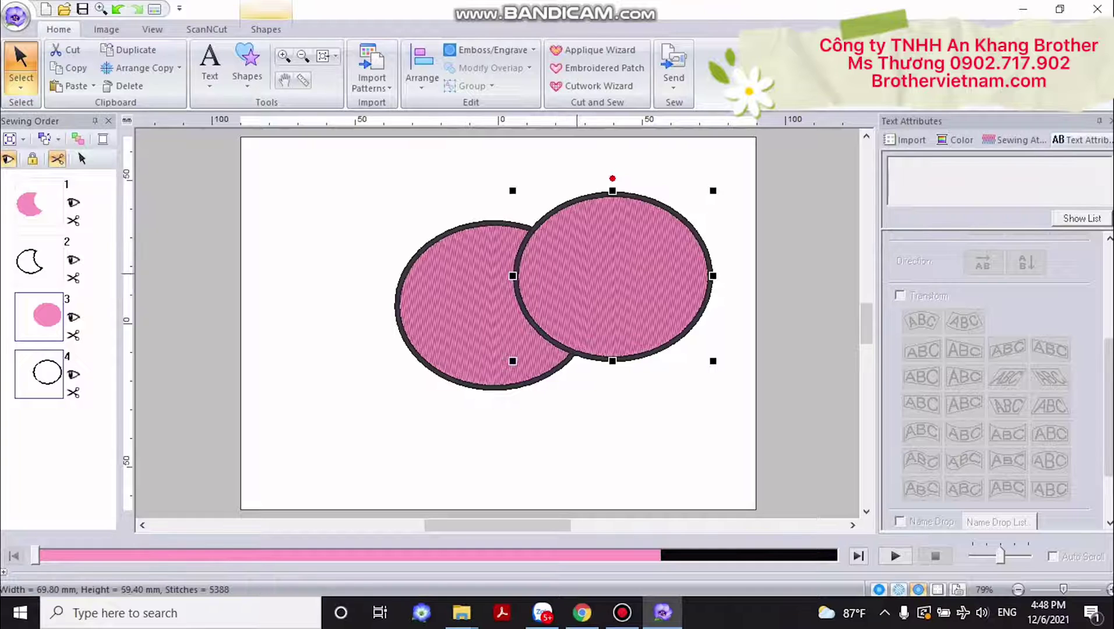
pyautogui.moveTo(579, 279); pyautogui.dragTo(662, 253)
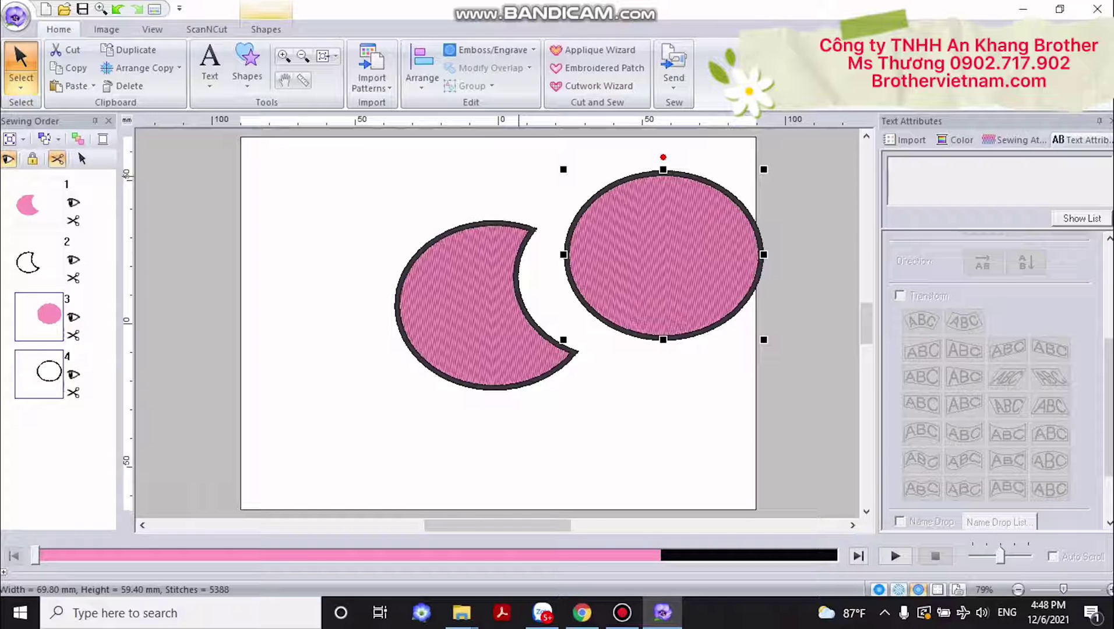
pyautogui.hotkey('ctrl', 'z')
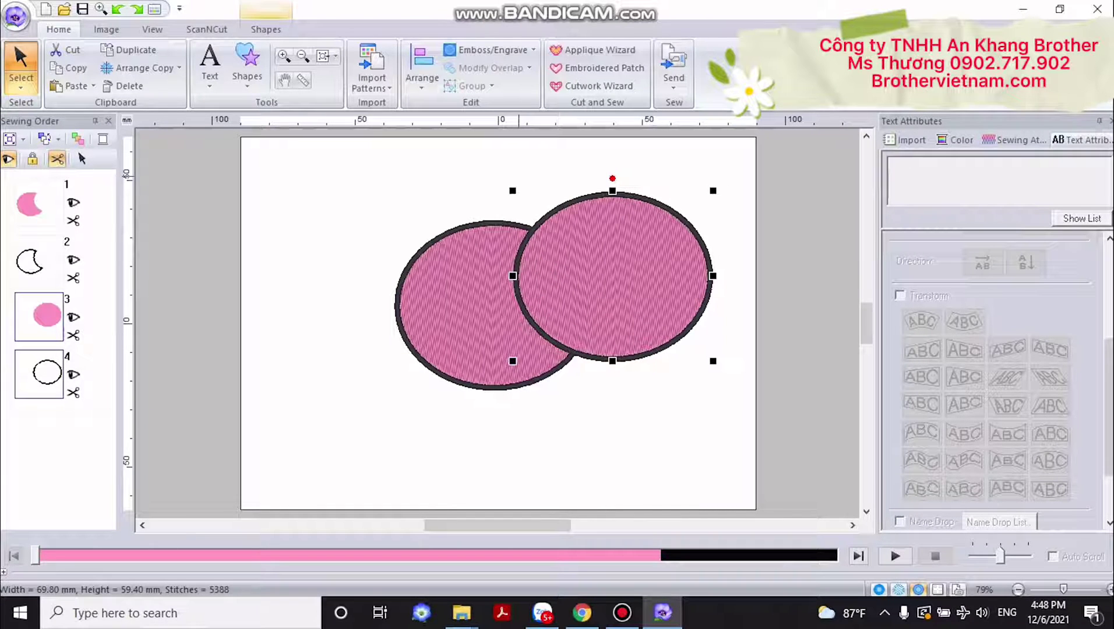
pyautogui.hotkey('ctrl', 'z')
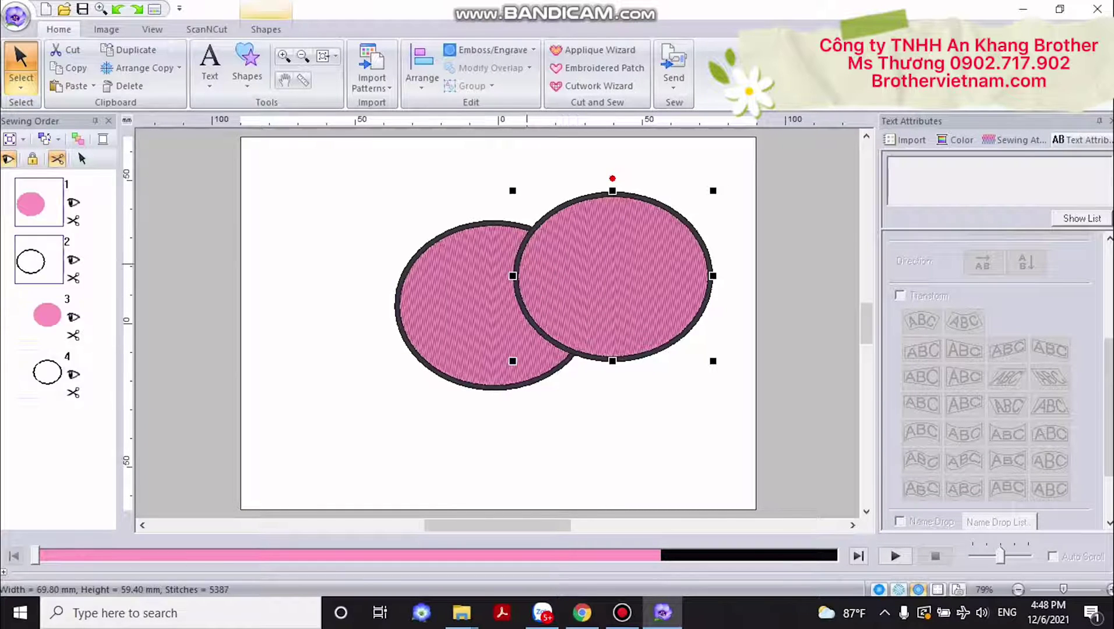
# - Merge the two overlapping ovals into a single shape and undo the merge
pyautogui.moveTo(341, 167); pyautogui.dragTo(686, 435)
pyautogui.click(488, 67)
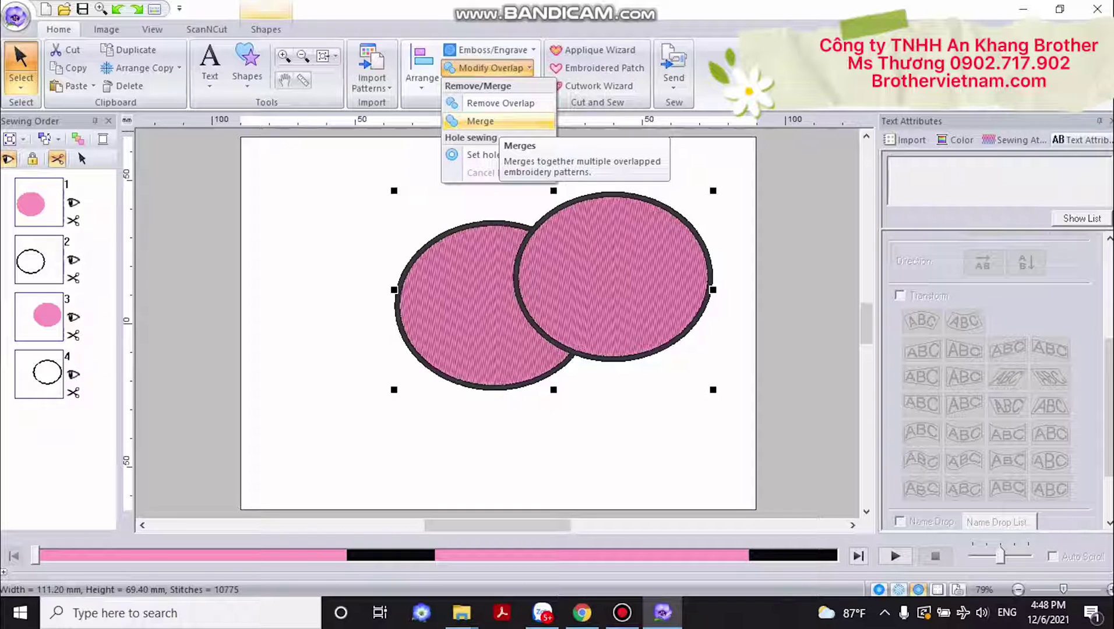
pyautogui.click(498, 122)
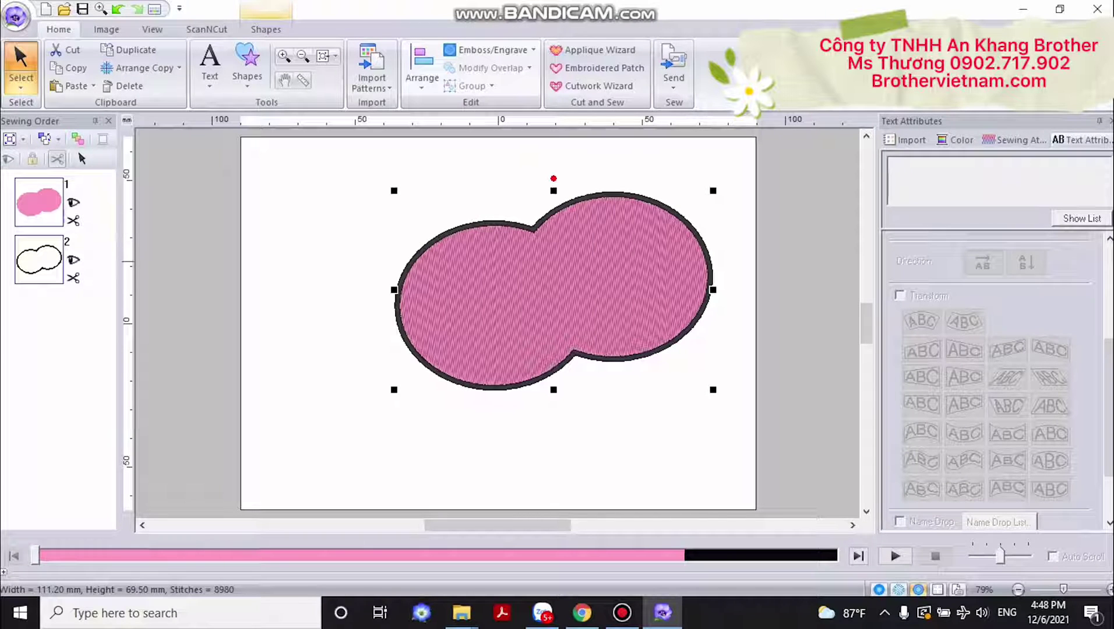
pyautogui.hotkey('ctrl', 'z')
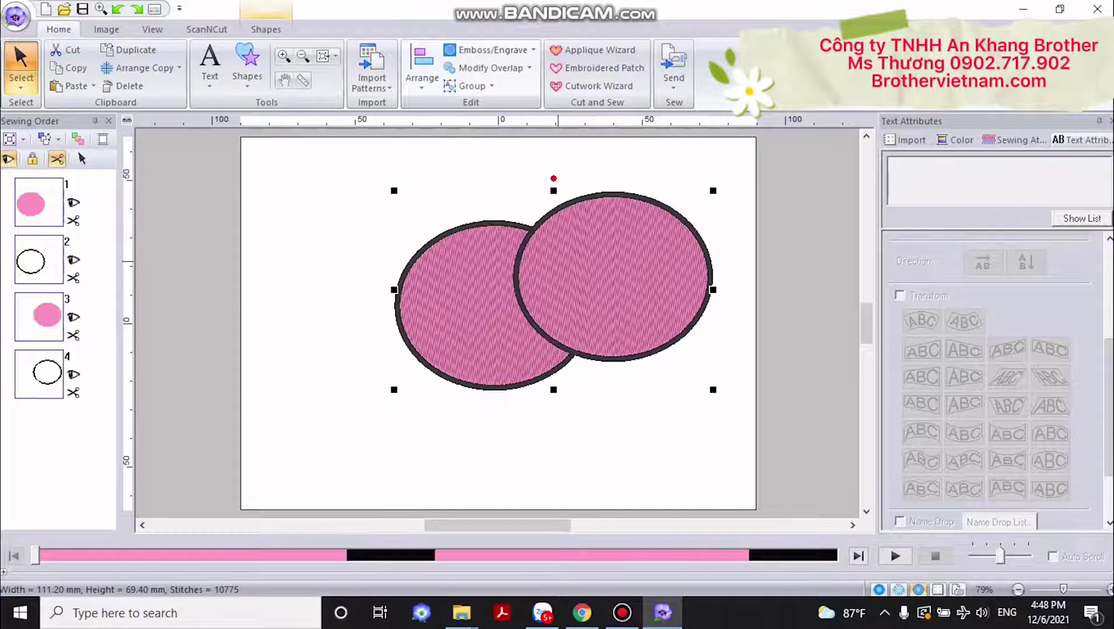
# - Select all the patterns and try to set hole sewing on the two partly overlapping ovals
pyautogui.click(354, 343)
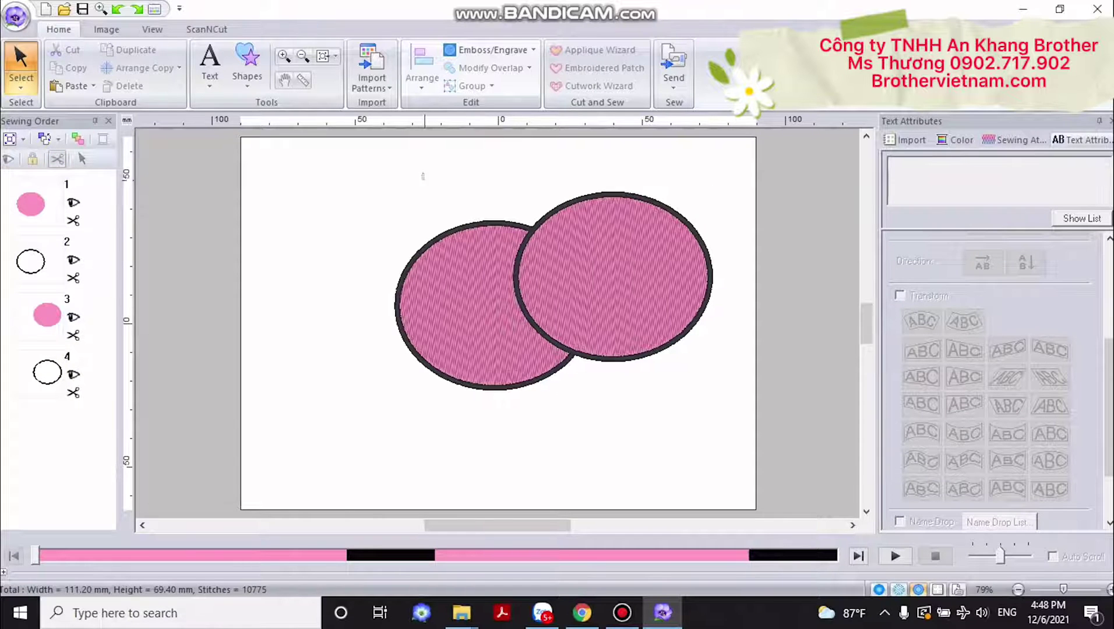
pyautogui.hotkey('ctrl', 'a')
pyautogui.click(491, 68)
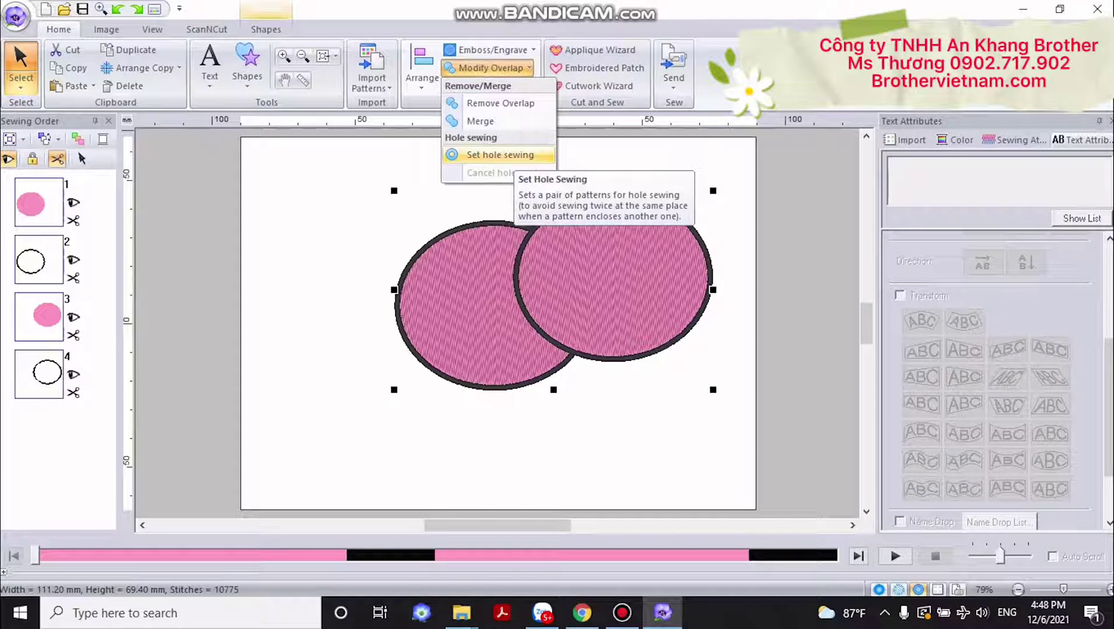
pyautogui.click(500, 154)
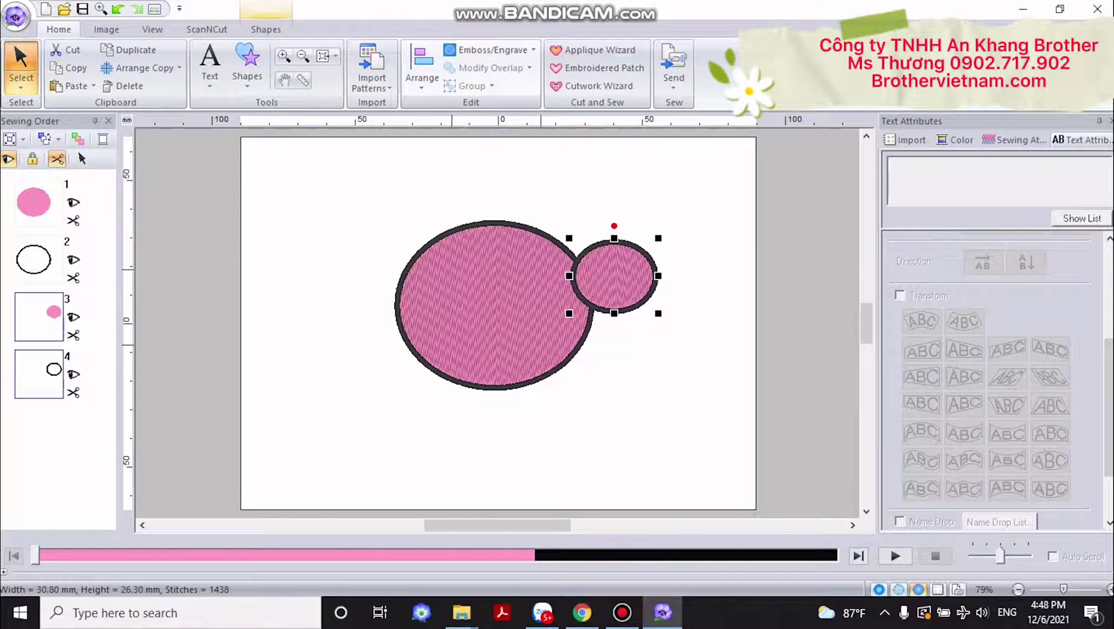
# - Move the small oval with its outline to the centre of the large oval and set hole sewing on all patterns
pyautogui.moveTo(614, 276); pyautogui.dragTo(494, 308)
pyautogui.moveTo(354, 208); pyautogui.dragTo(619, 410)
pyautogui.click(506, 68)
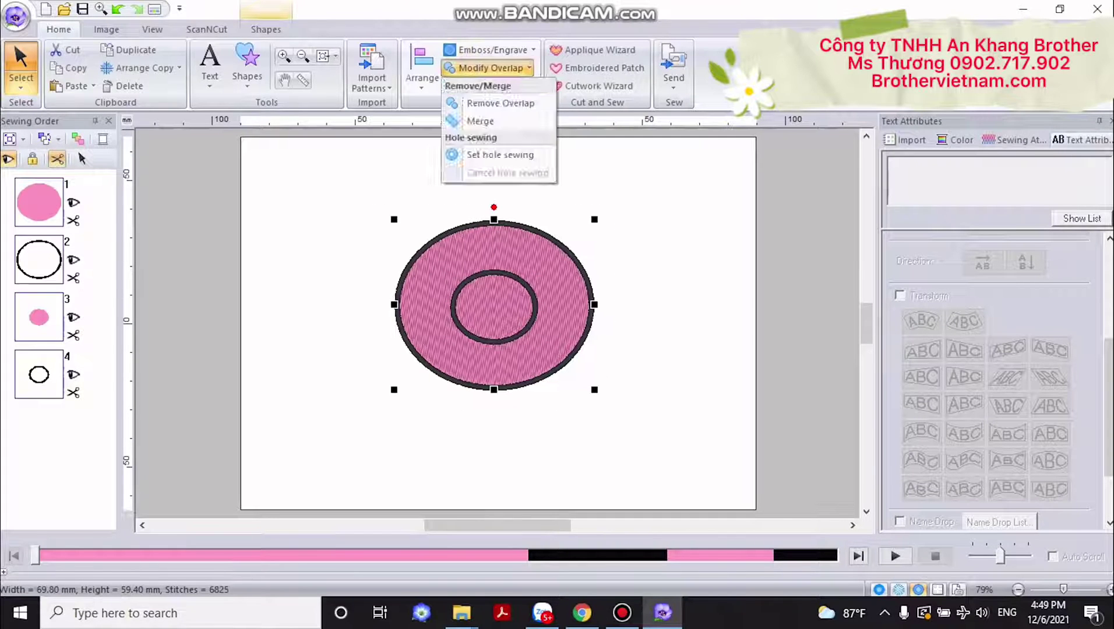
pyautogui.click(500, 155)
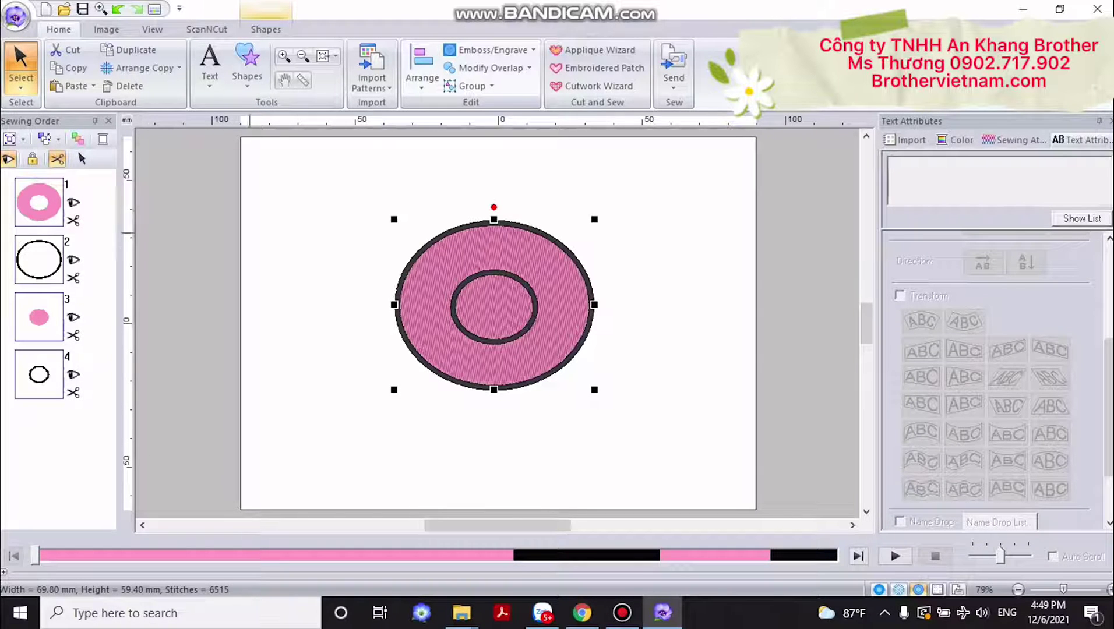
pyautogui.click(670, 257)
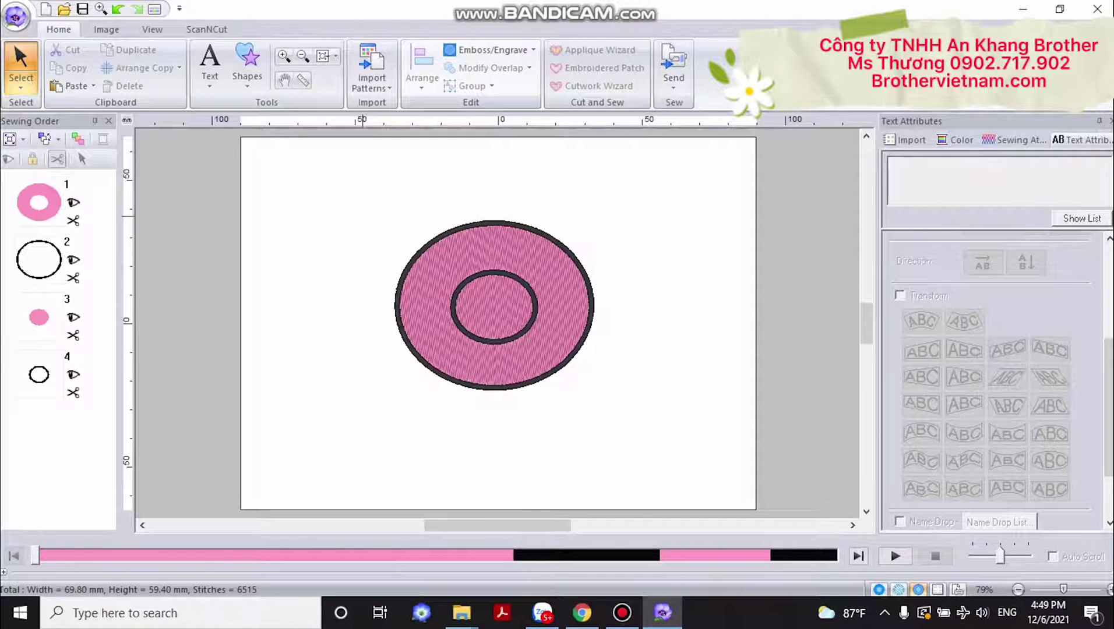
# - Select both ovals with their outlines and move them together slightly upward on the page
pyautogui.moveTo(353, 206); pyautogui.dragTo(639, 433)
pyautogui.moveTo(539, 333); pyautogui.dragTo(538, 305)
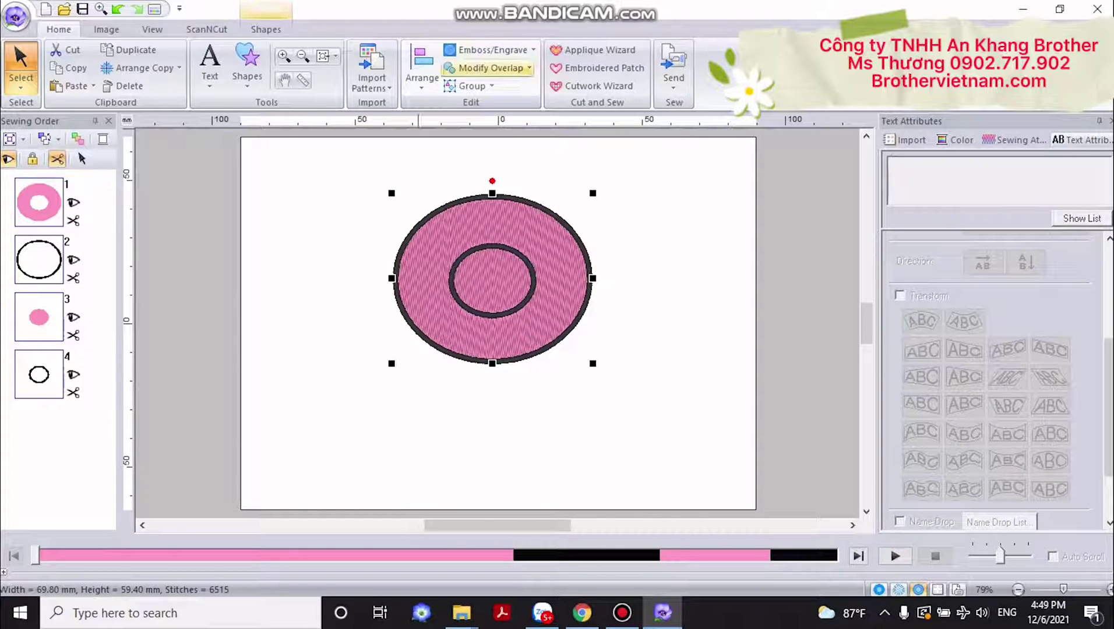
pyautogui.click(489, 68)
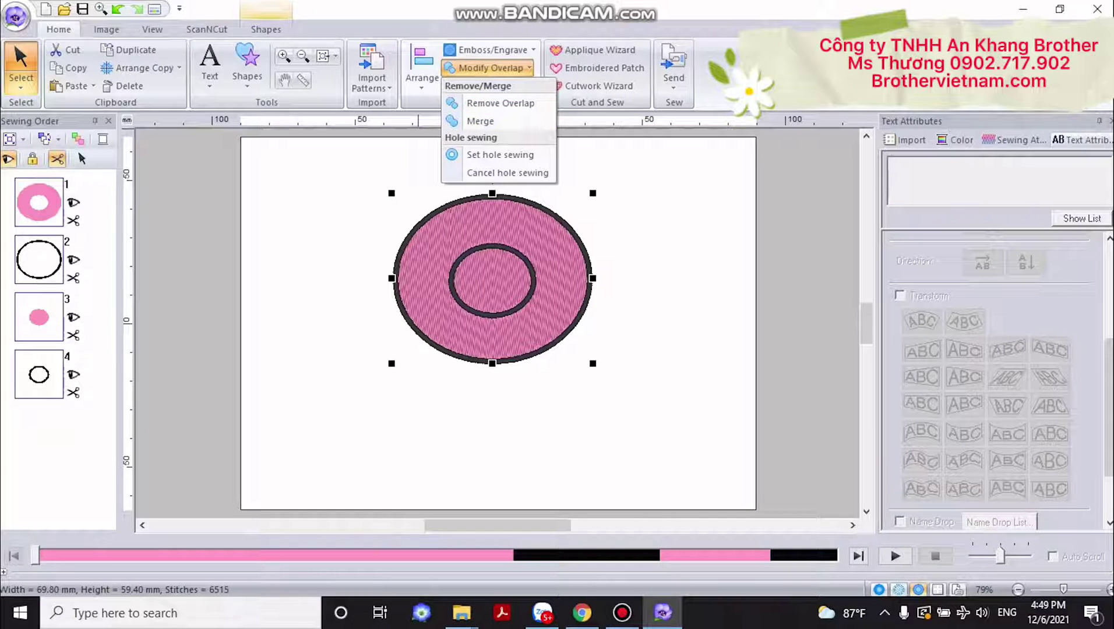
pyautogui.press('Escape')
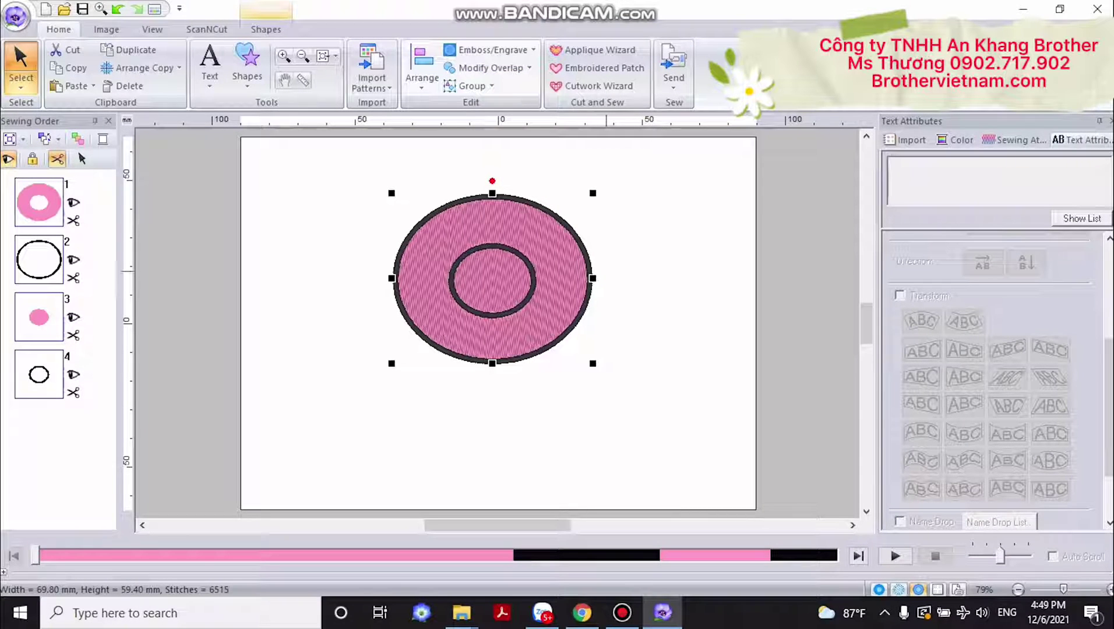
# - Undo the moves of the ovals and the hole sewing
pyautogui.hotkey('ctrl', 'z')
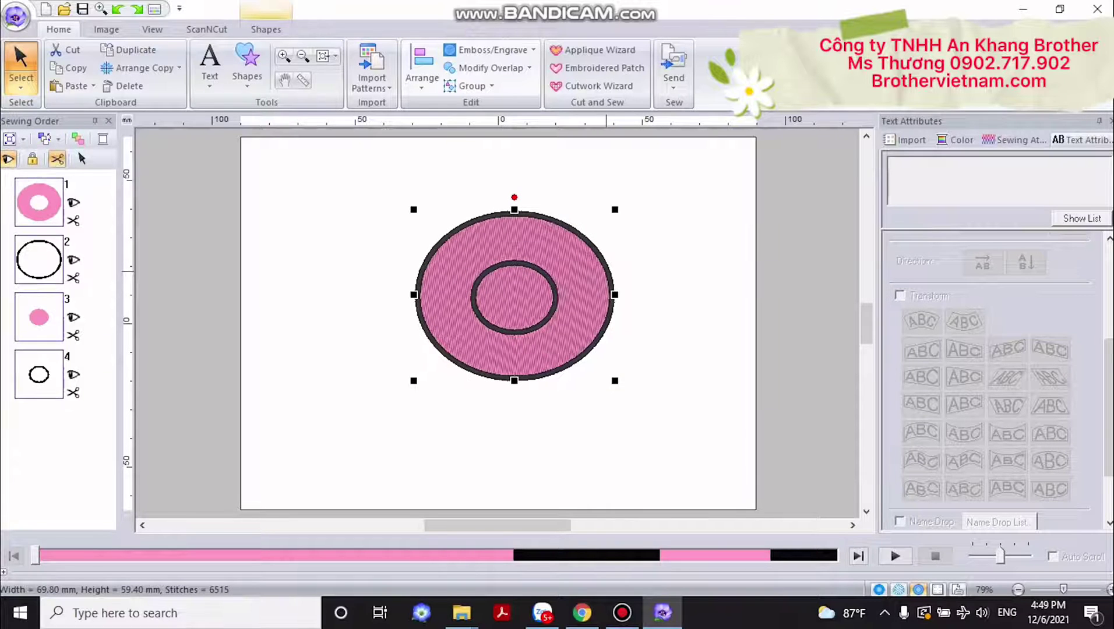
pyautogui.hotkey('ctrl', 'z')
pyautogui.hotkey('ctrl', 'z')
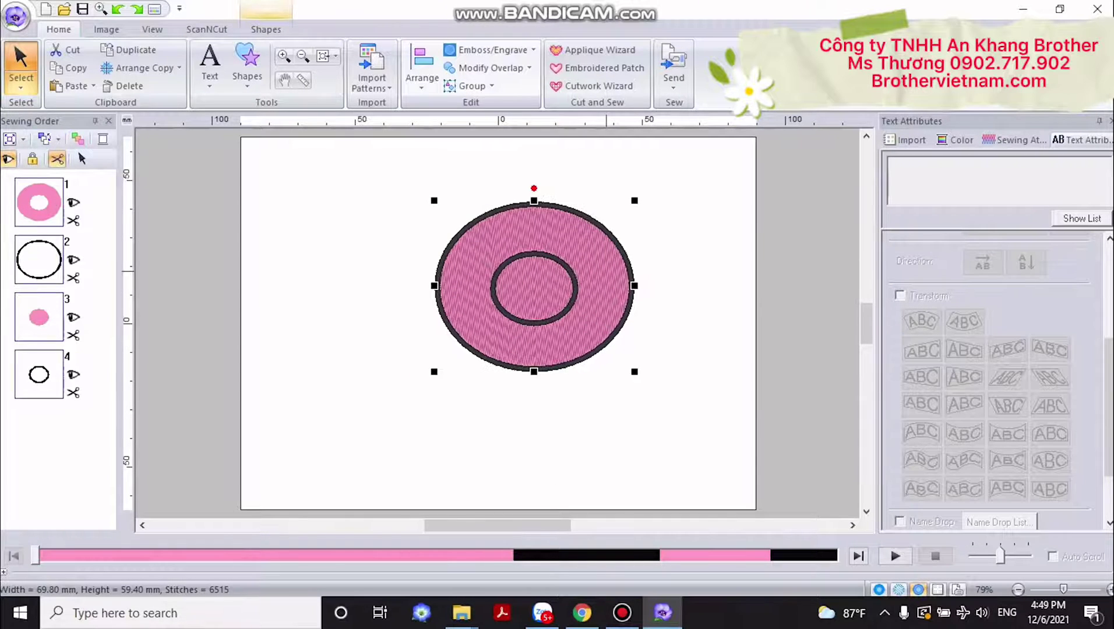
pyautogui.hotkey('ctrl', 'z')
pyautogui.hotkey('ctrl', 'z')
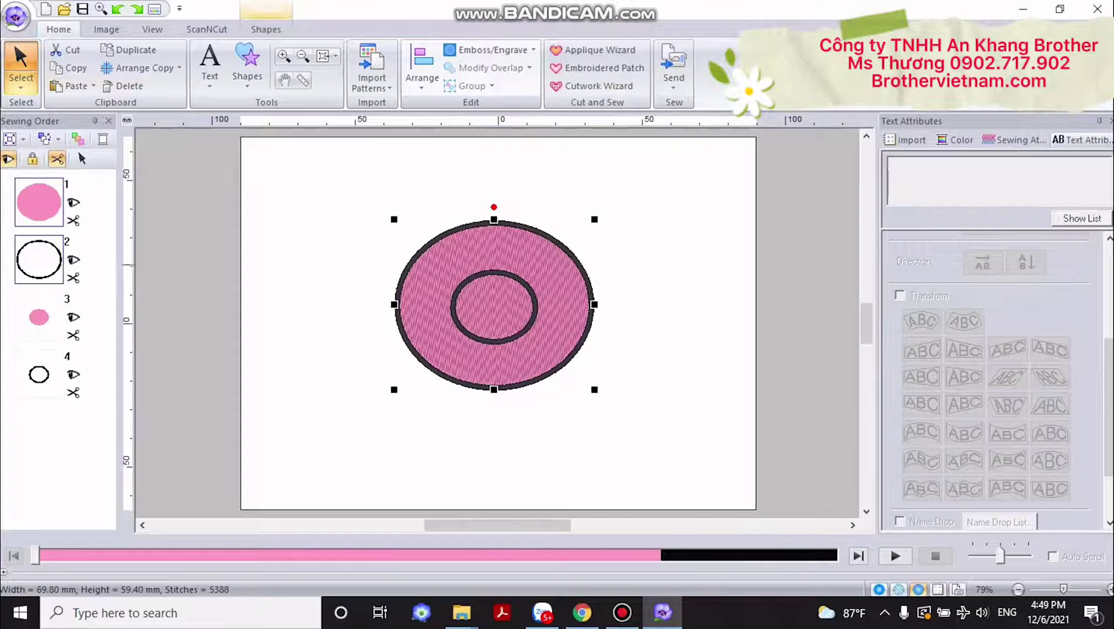
pyautogui.hotkey('ctrl', 'z')
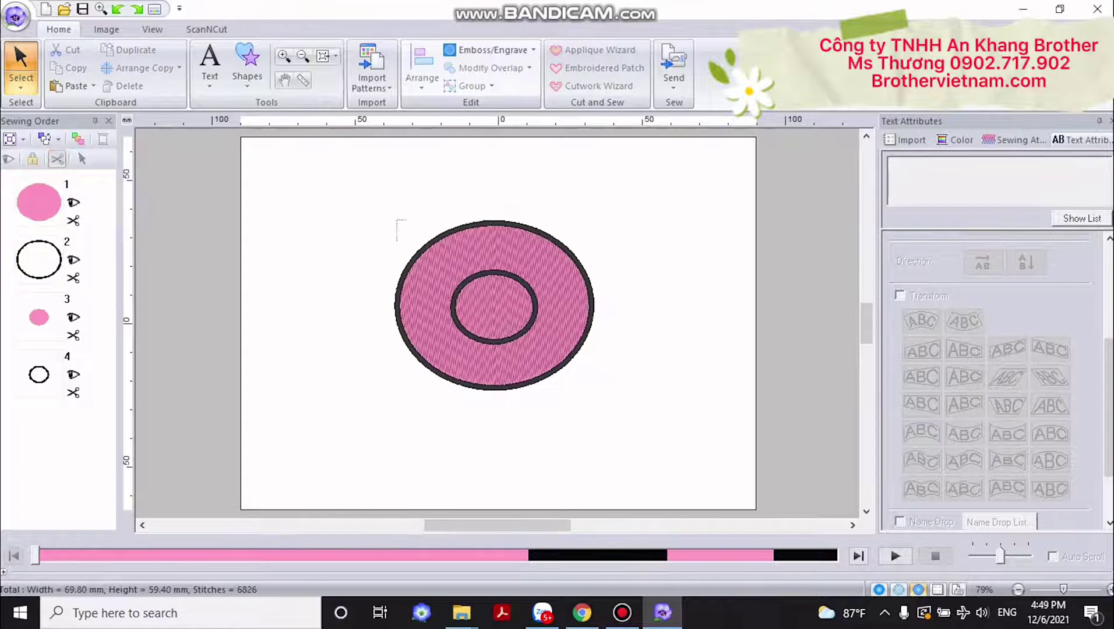
# - Select both ovals with their outlines and remove the overlap between them
pyautogui.moveTo(407, 240); pyautogui.dragTo(600, 396)
pyautogui.click(490, 68)
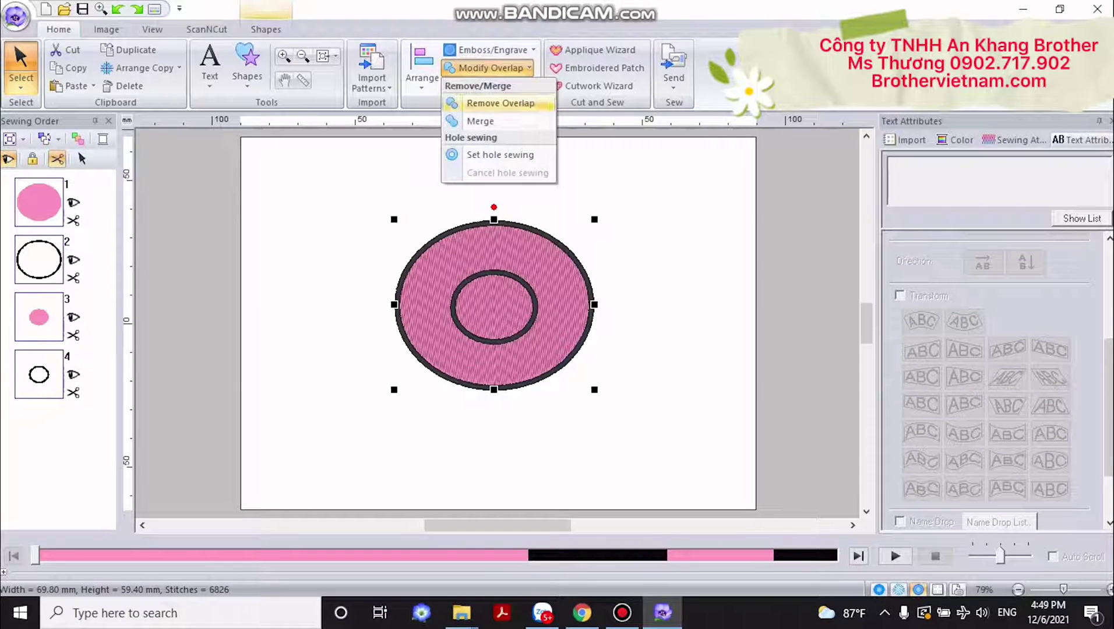
pyautogui.click(501, 103)
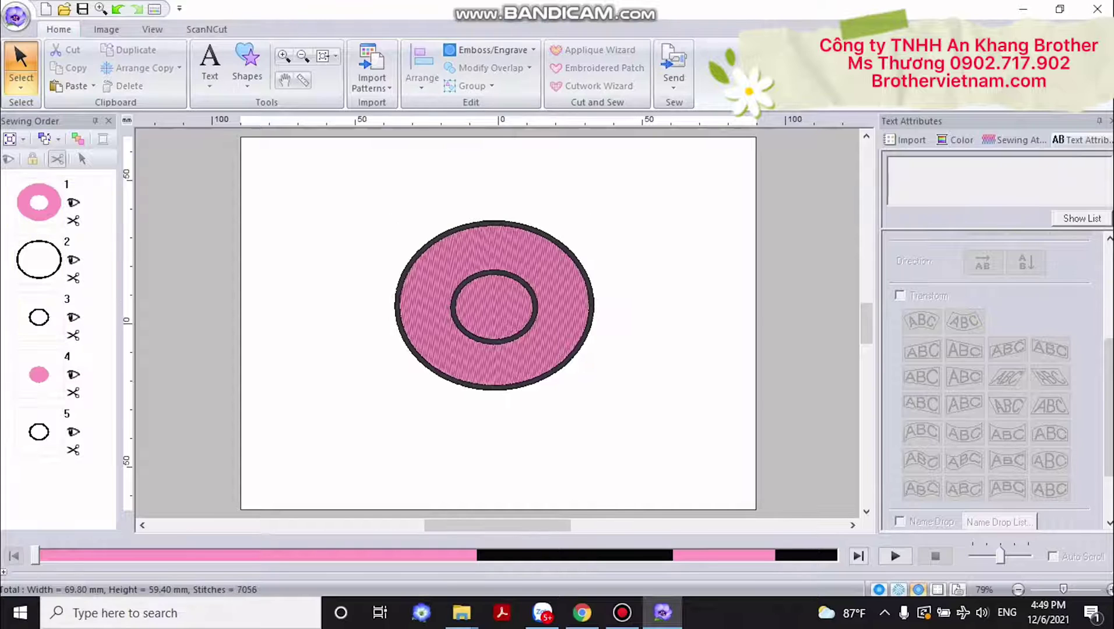
# - Move the small oval with its outline out of the large oval to the upper right, and delete it
pyautogui.click(506, 302)
pyautogui.moveTo(506, 303); pyautogui.dragTo(586, 251)
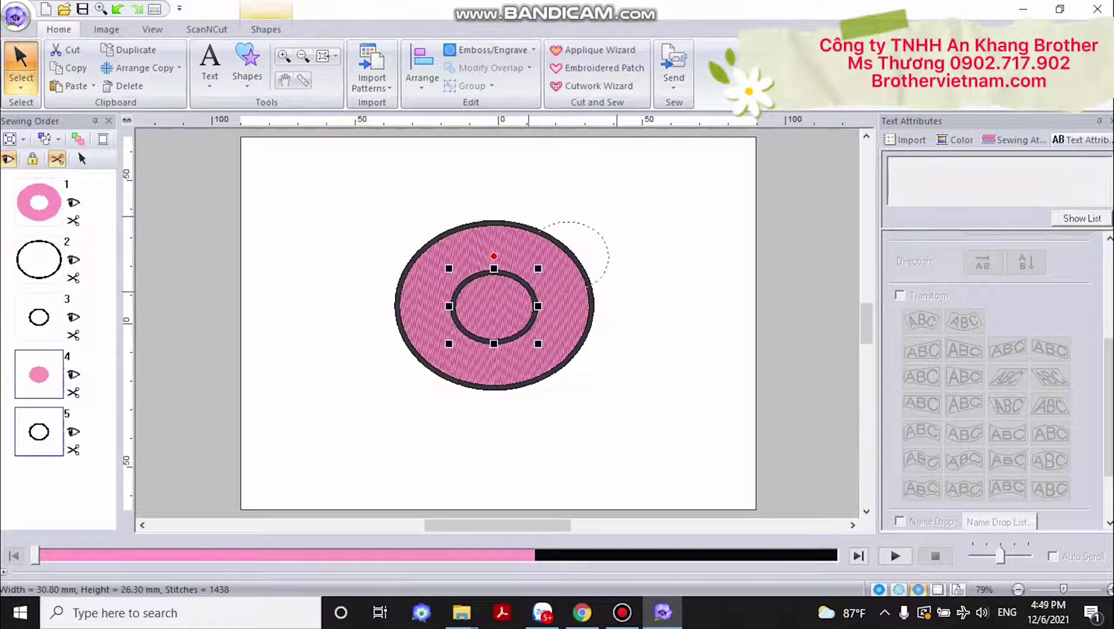
pyautogui.moveTo(618, 216); pyautogui.dragTo(671, 236)
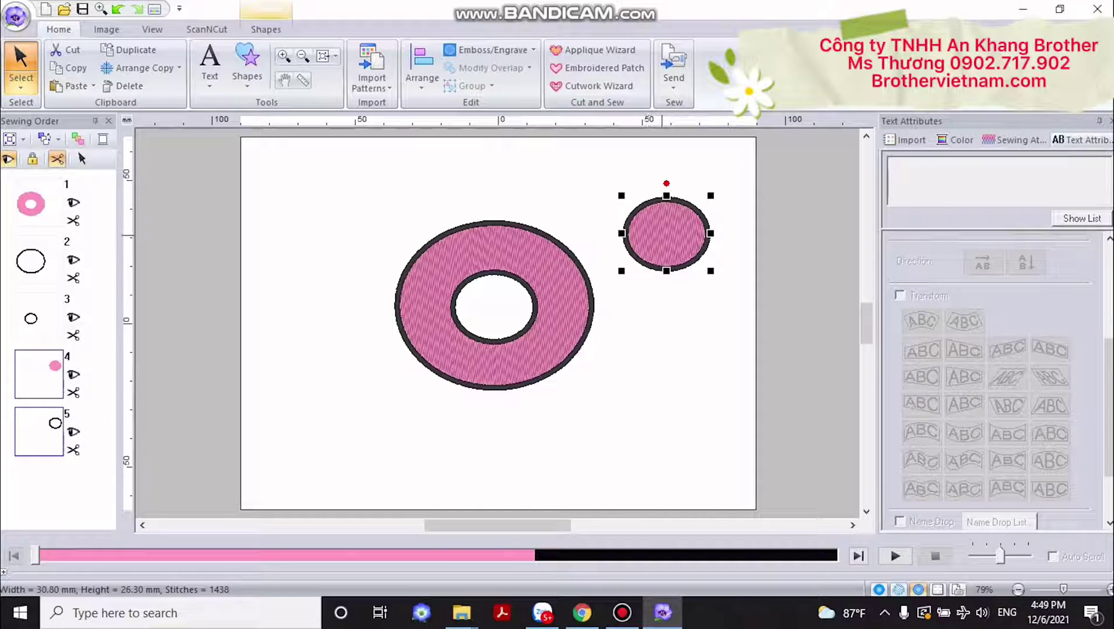
pyautogui.press('Delete')
# - Select the ring with its outer and inner outlines and move it slightly upward
pyautogui.moveTo(386, 208); pyautogui.dragTo(618, 409)
pyautogui.moveTo(546, 343); pyautogui.dragTo(558, 318)
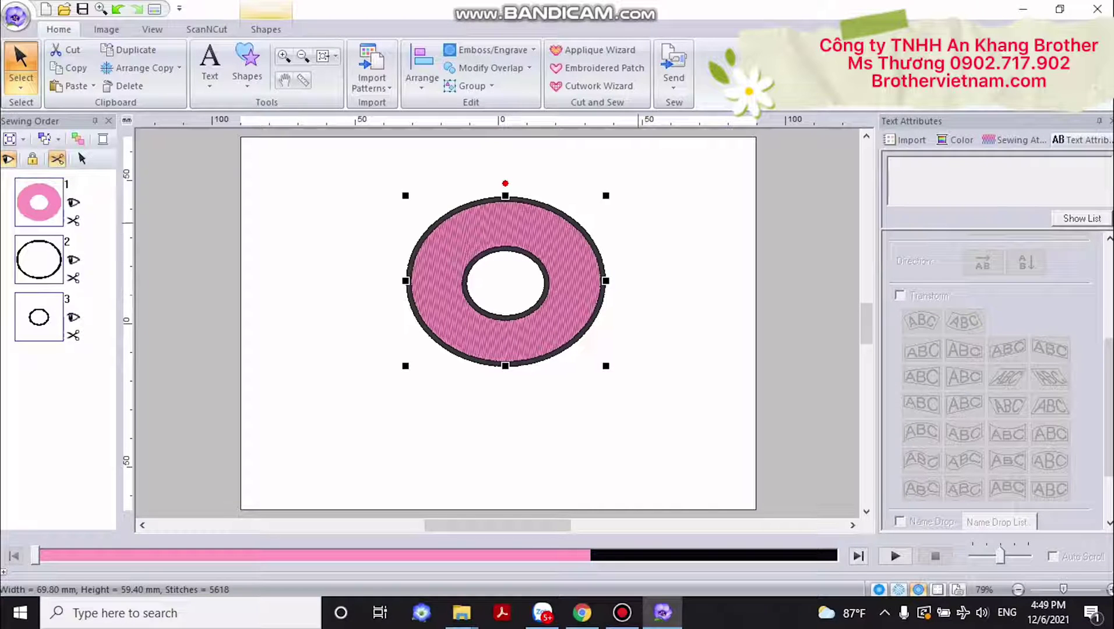
pyautogui.click(639, 175)
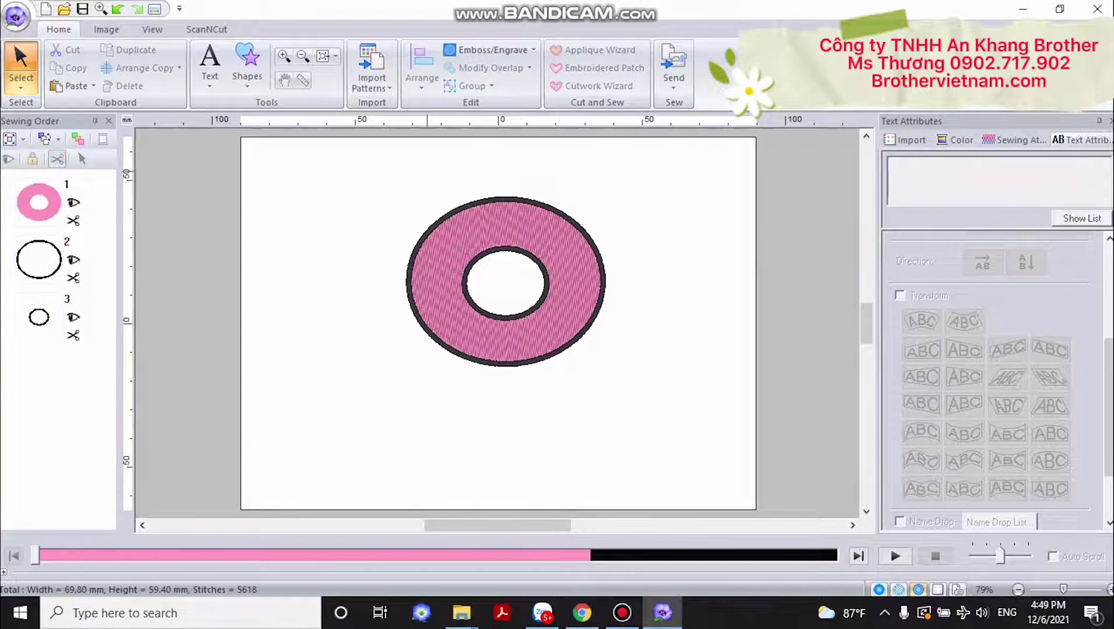
# - Select the whole ring with its outlines, make a copy and place it directly to the right of the original
pyautogui.moveTo(415, 172); pyautogui.dragTo(601, 393)
pyautogui.click(469, 85)
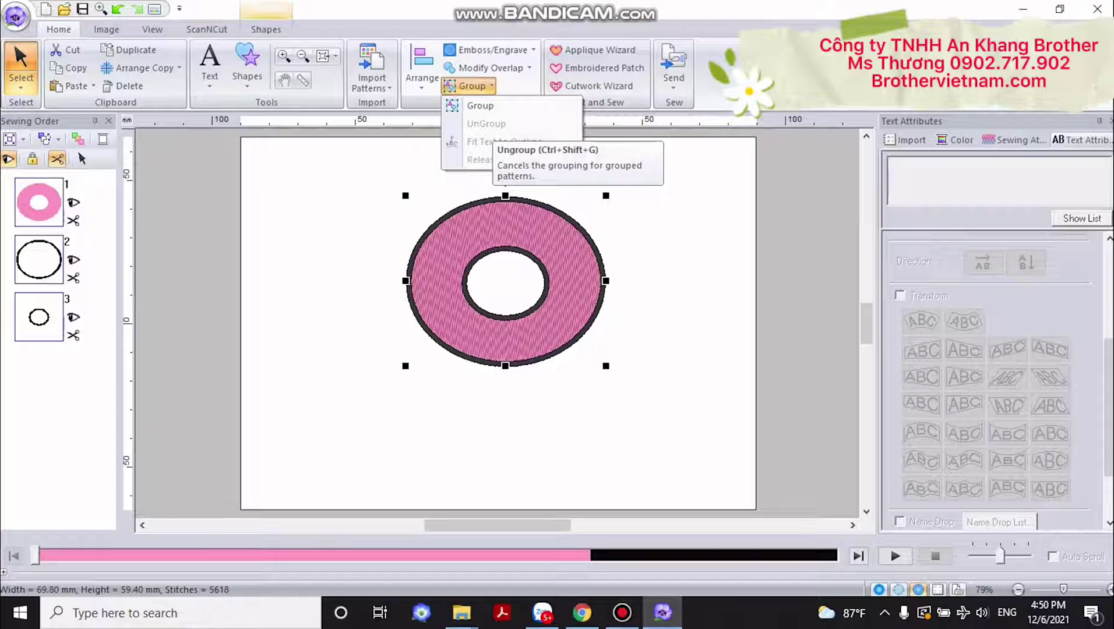
pyautogui.click(481, 106)
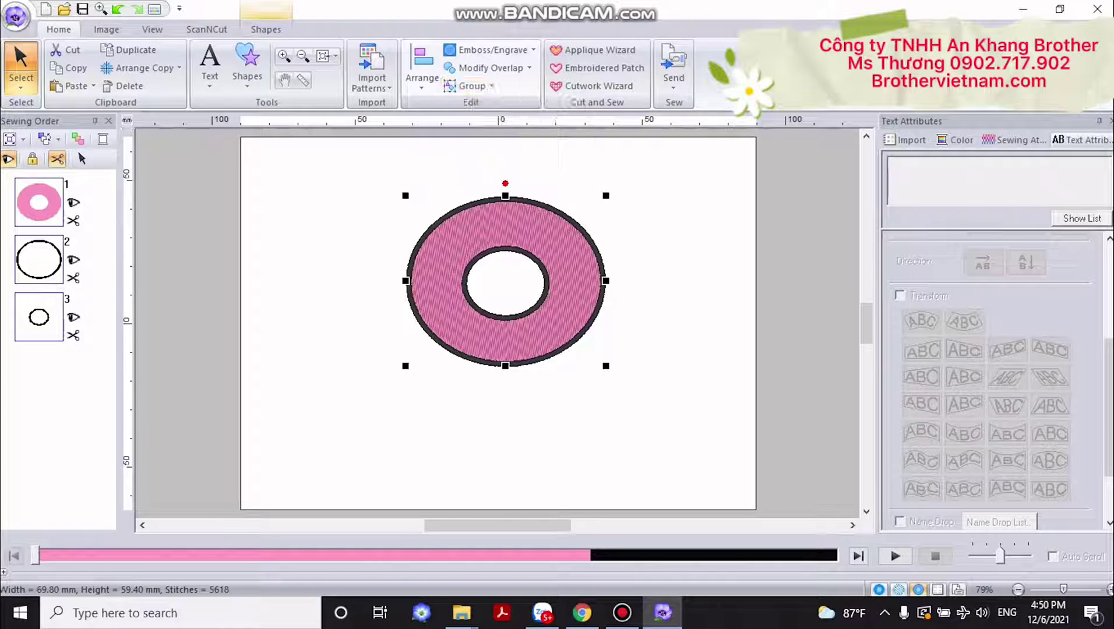
pyautogui.hotkey('ctrl', 'v')
pyautogui.moveTo(558, 249); pyautogui.dragTo(706, 238)
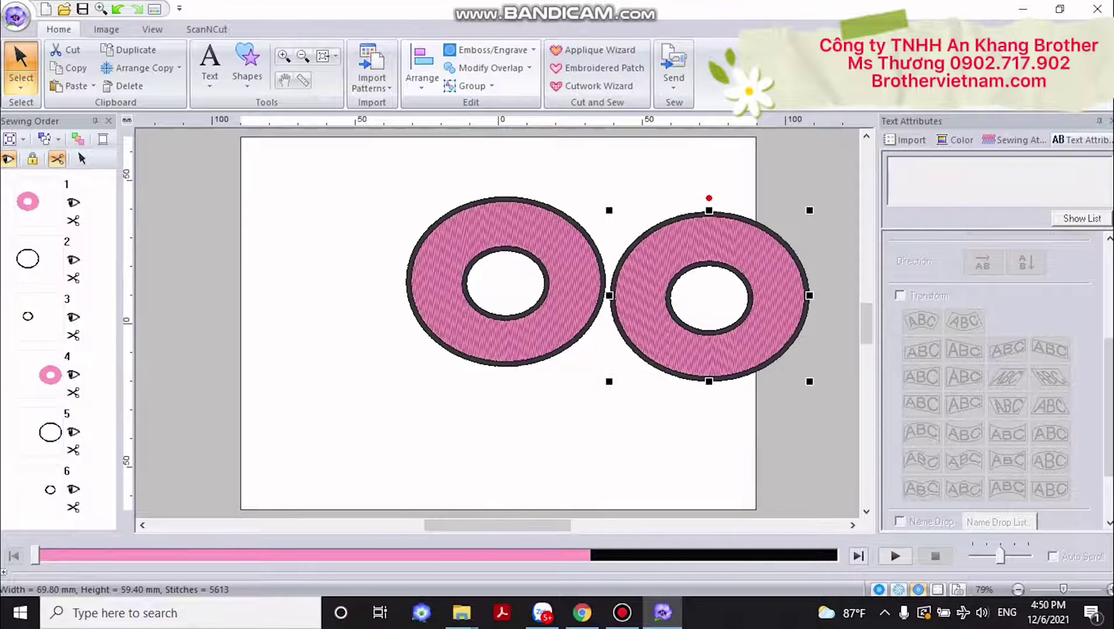
# - Select both rings with all their outlines and group them
pyautogui.click(579, 410)
pyautogui.moveTo(373, 175); pyautogui.dragTo(834, 420)
pyautogui.click(472, 86)
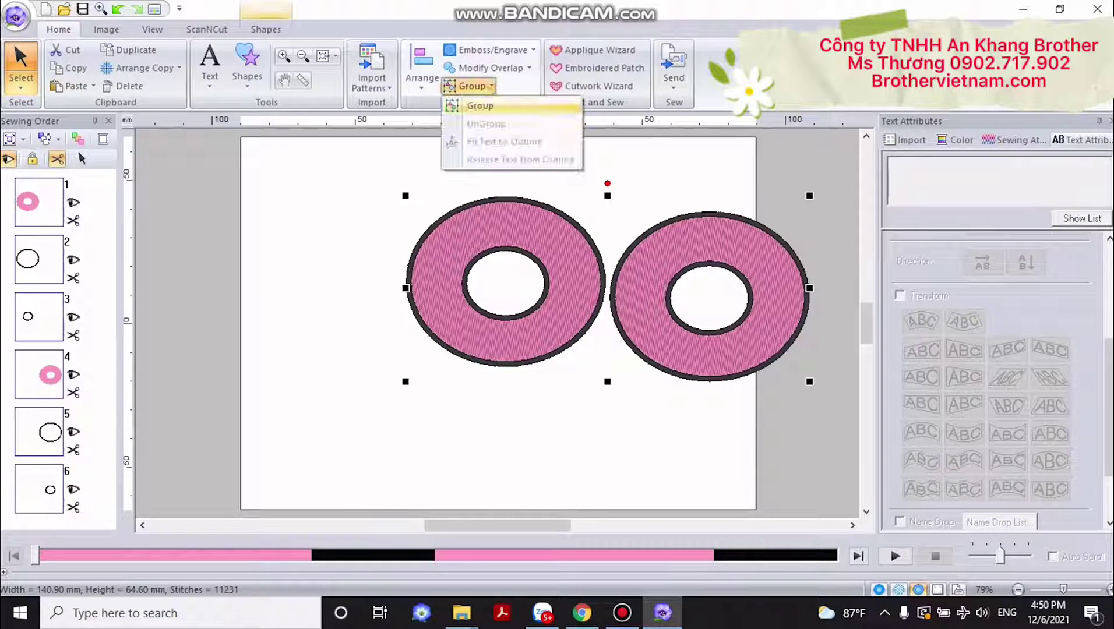
pyautogui.click(480, 105)
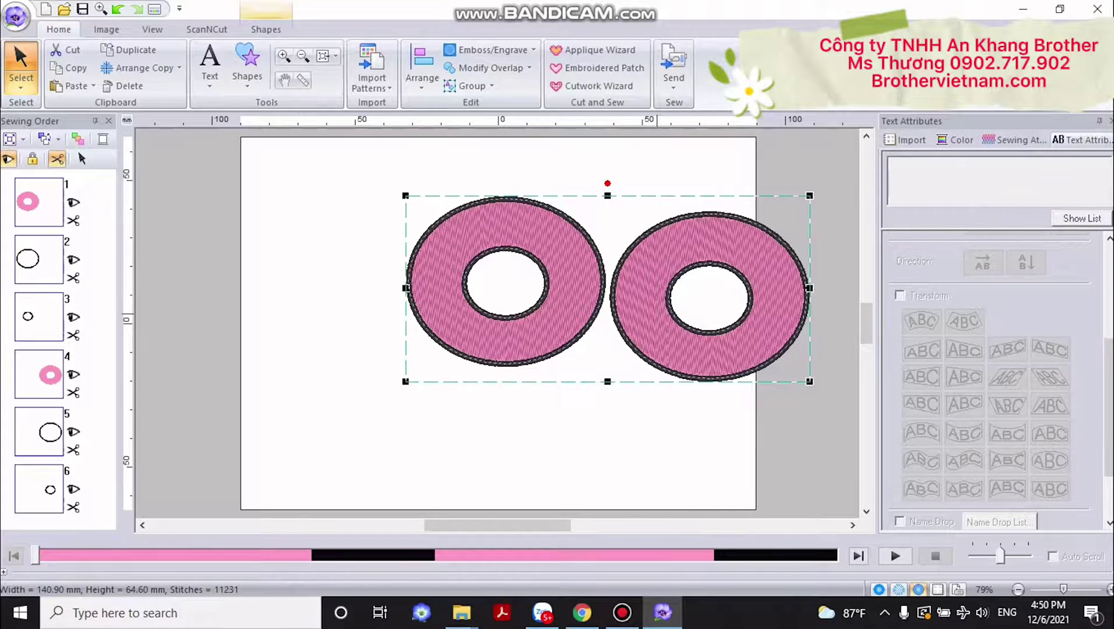
# - Move the grouped rings together around the page and leave them inside the page border
pyautogui.moveTo(484, 303); pyautogui.dragTo(367, 247)
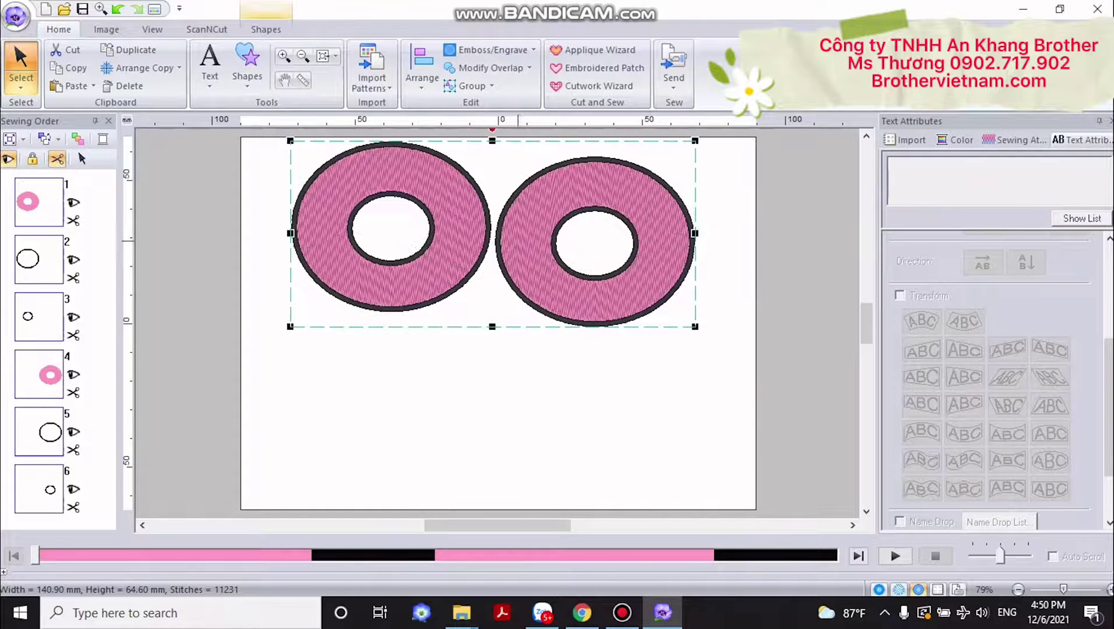
pyautogui.moveTo(518, 240); pyautogui.dragTo(570, 338)
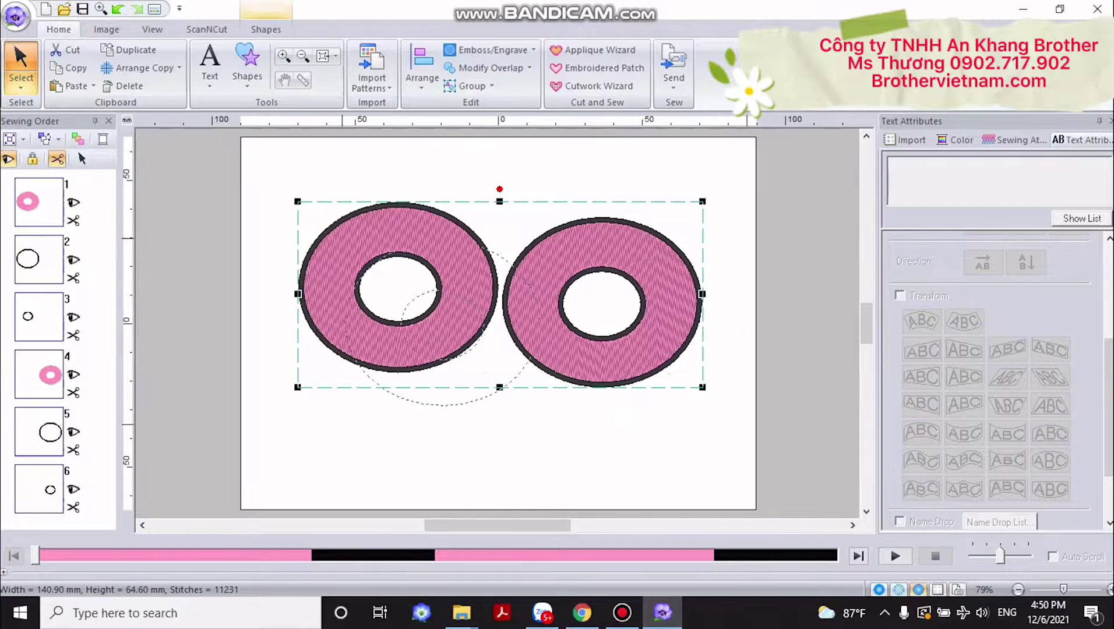
pyautogui.moveTo(636, 311)
pyautogui.mouseDown()
pyautogui.moveTo(647, 318)
pyautogui.moveTo(638, 312)
pyautogui.mouseUp()
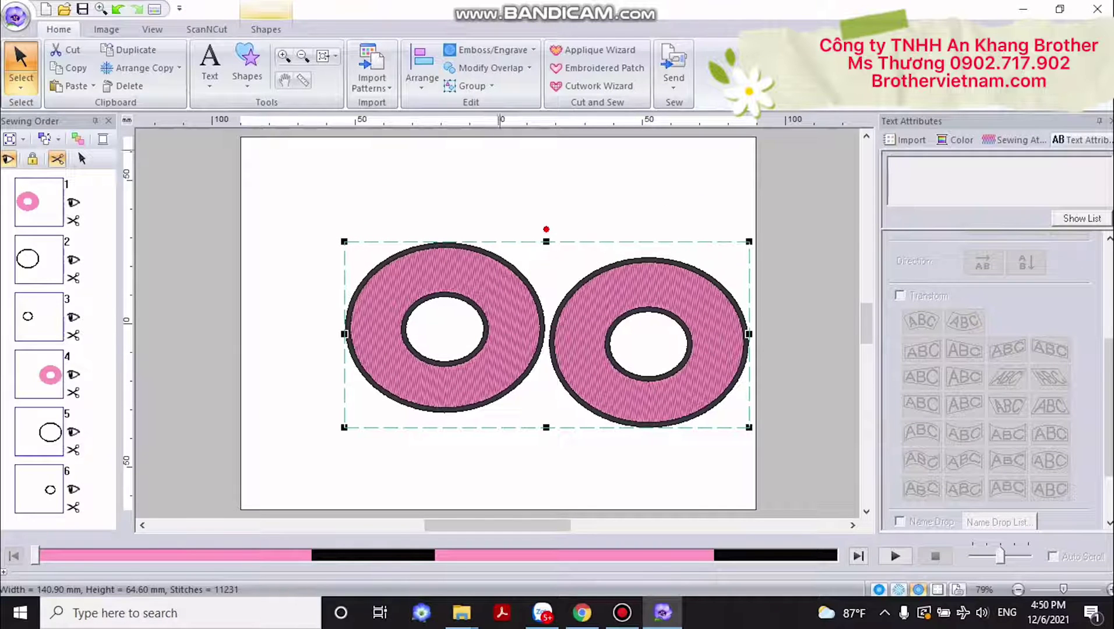
# - Ungroup the two rings and move the left ring separately to the upper left of the page
pyautogui.click(469, 86)
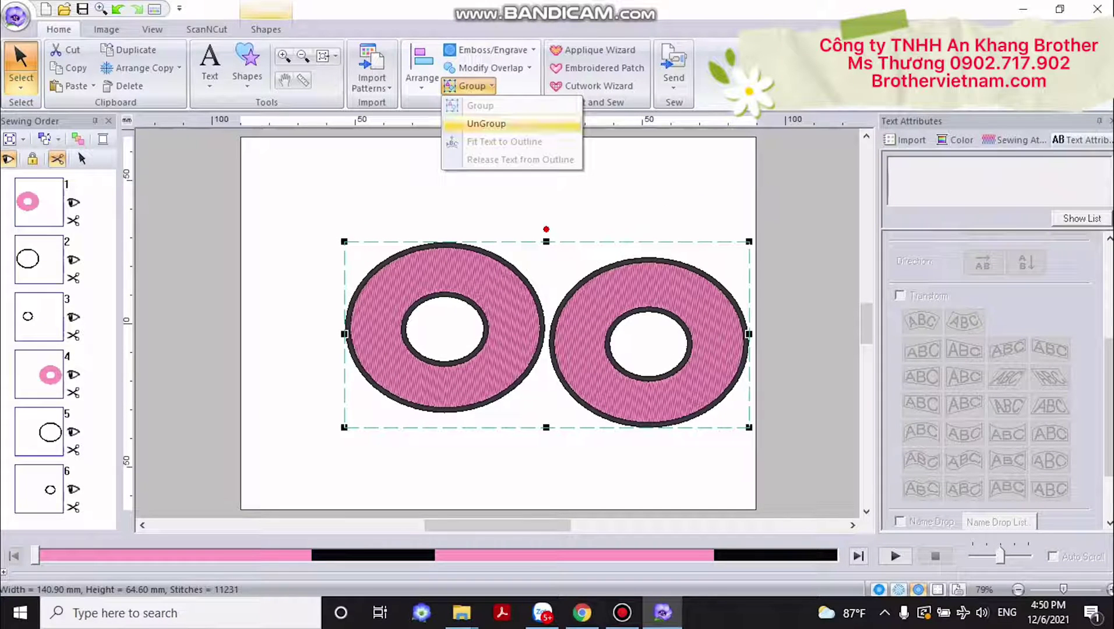
pyautogui.click(486, 123)
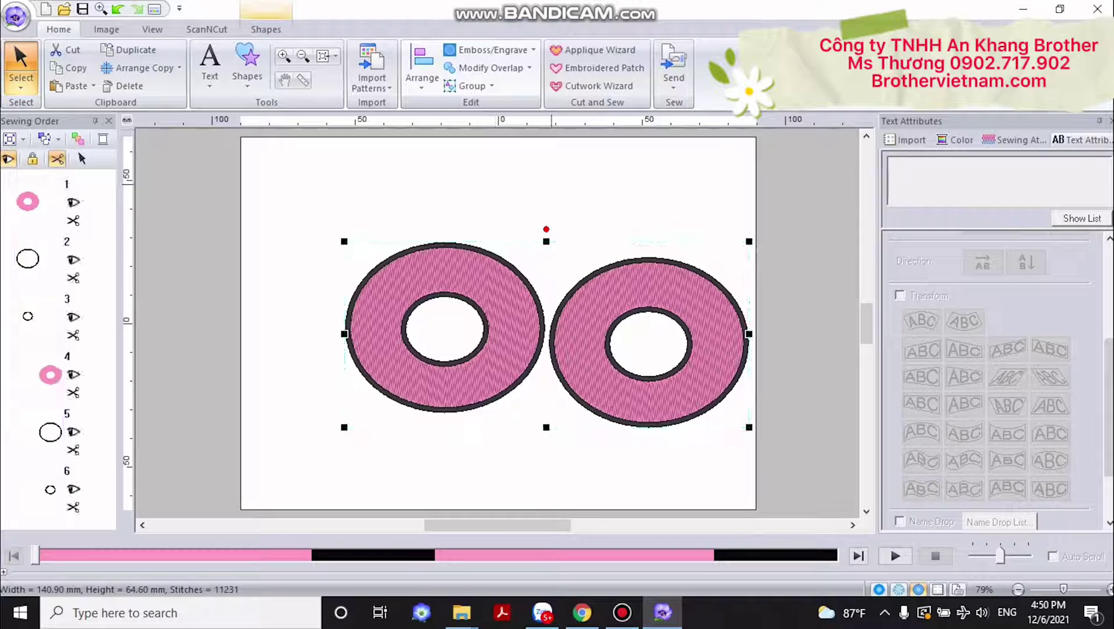
pyautogui.click(552, 185)
pyautogui.moveTo(493, 339); pyautogui.dragTo(435, 243)
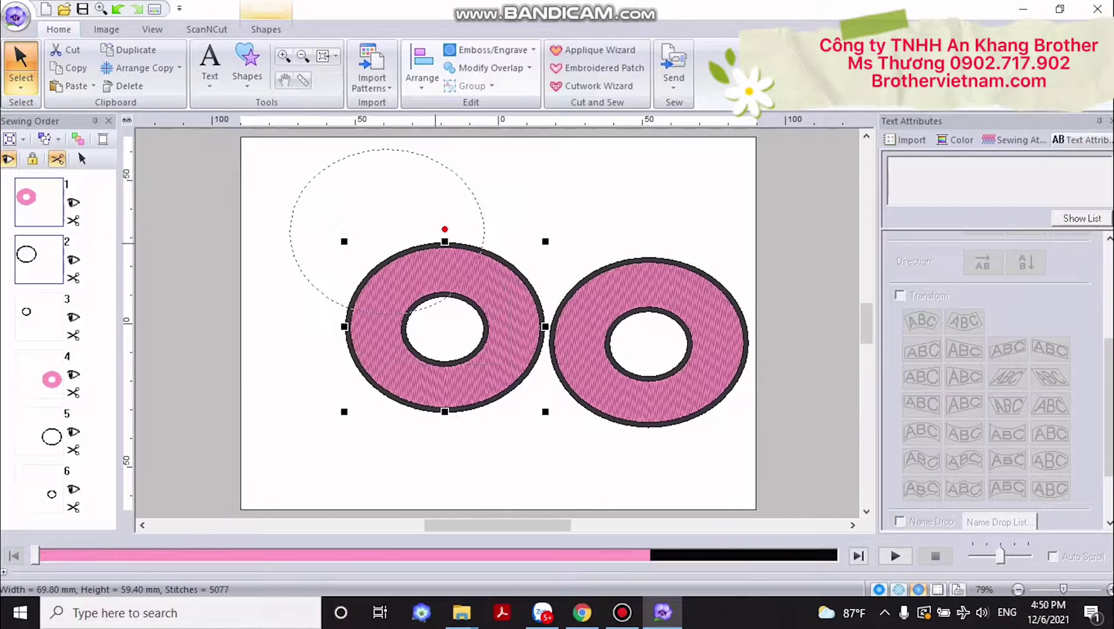
# - Delete the right ring with its outlines, and move the remaining ring back toward the middle of the page
pyautogui.moveTo(587, 312); pyautogui.dragTo(686, 429)
pyautogui.press('Delete')
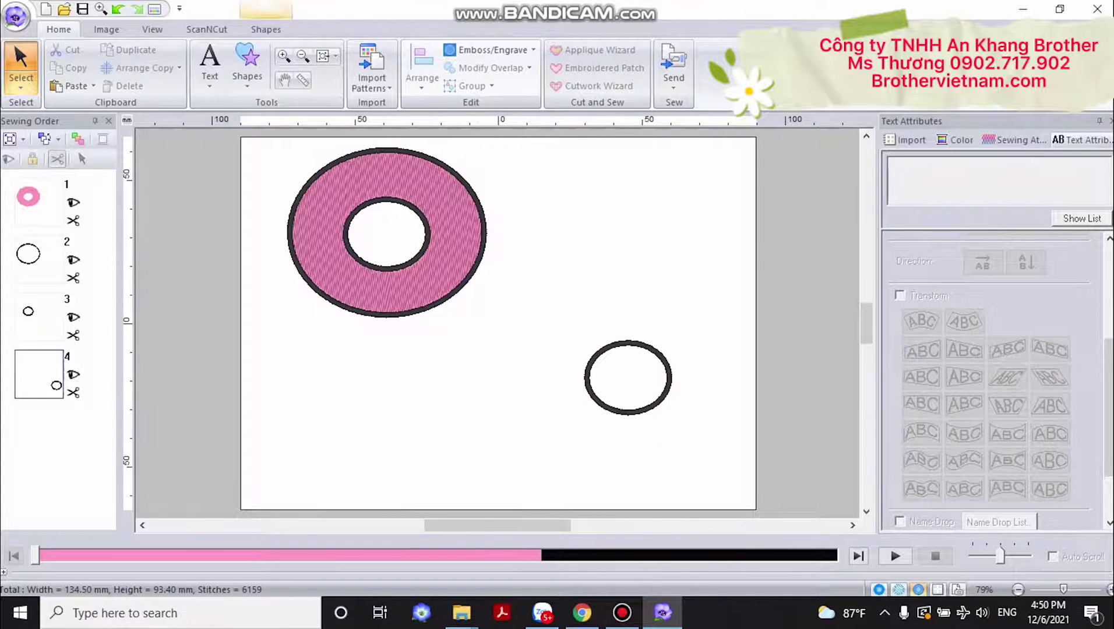
pyautogui.press('Delete')
pyautogui.click(445, 265)
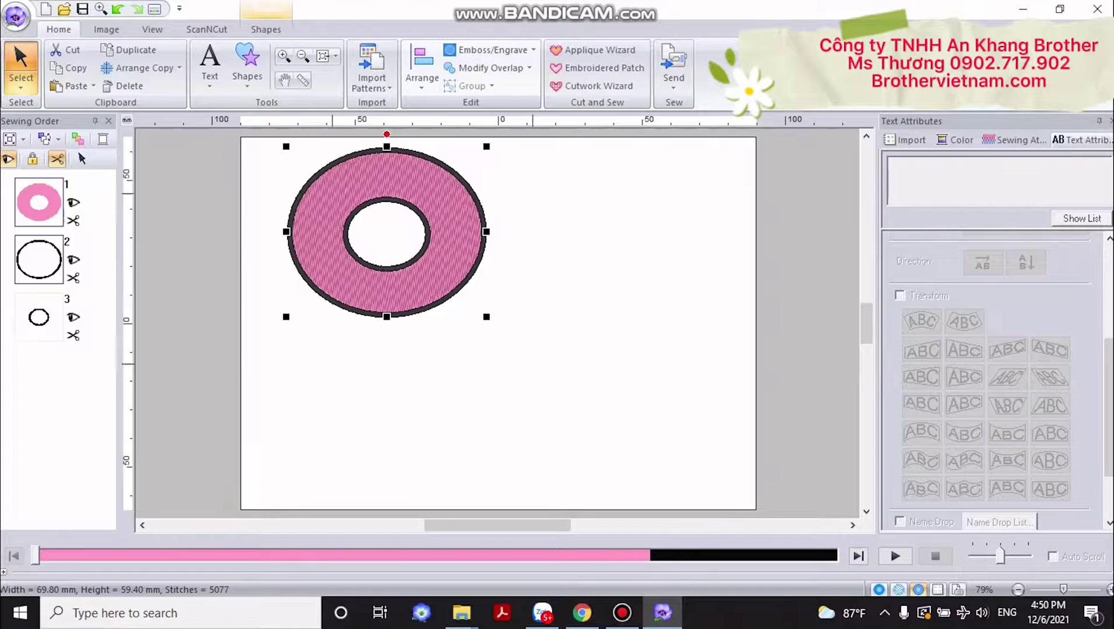
pyautogui.moveTo(387, 279); pyautogui.dragTo(439, 331)
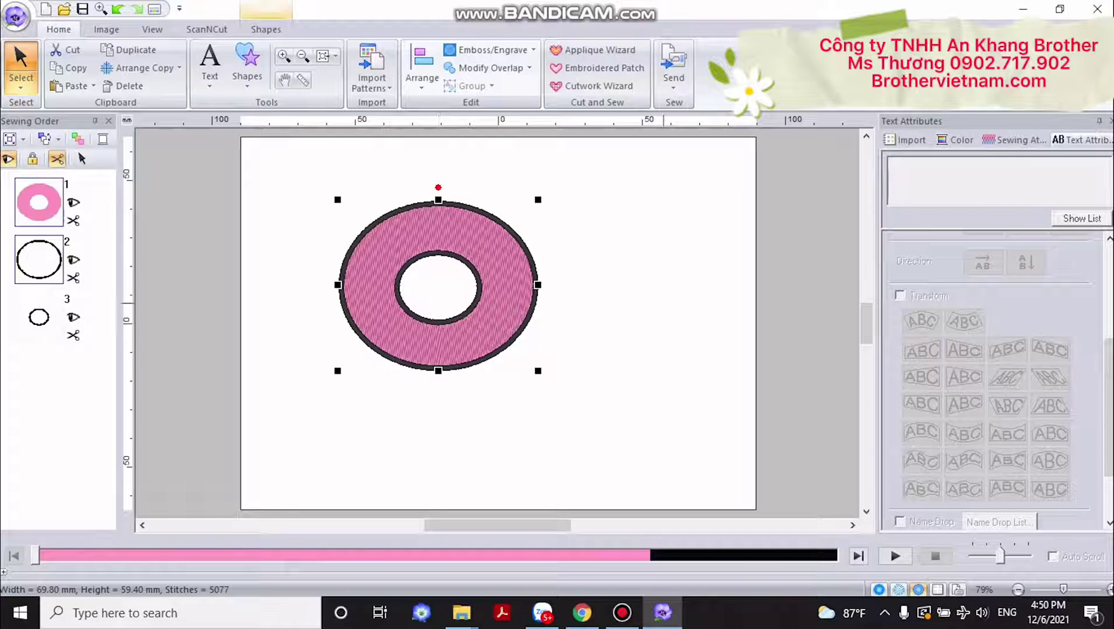
# - Delete the remaining ring and its inner outline to clear the page
pyautogui.click(663, 325)
pyautogui.click(470, 339)
pyautogui.click(373, 251)
pyautogui.press('Delete')
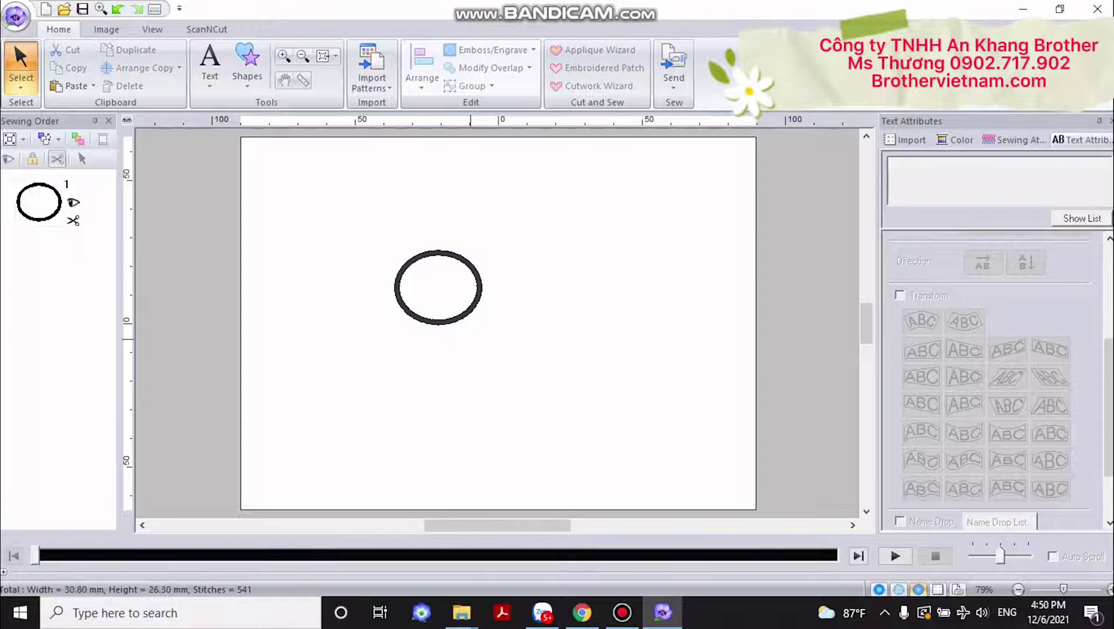
pyautogui.moveTo(358, 226); pyautogui.dragTo(475, 328)
pyautogui.press('Delete')
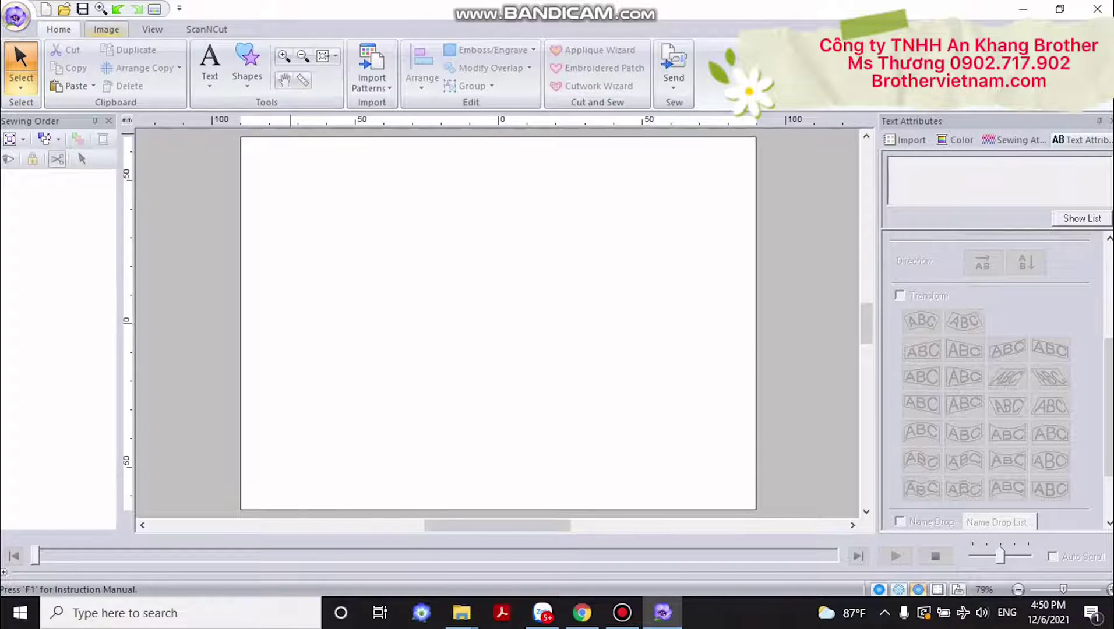
# - Open image file 2, the brown-patterned NIKE logo, from the Hinh Anh folder as the background image
pyautogui.click(106, 29)
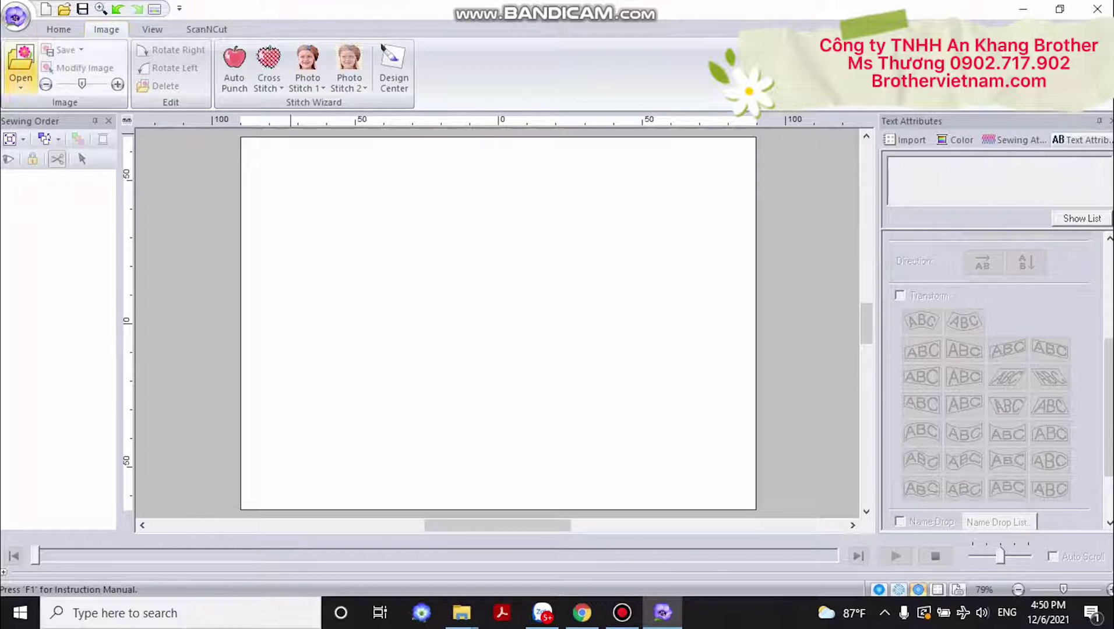
pyautogui.click(20, 67)
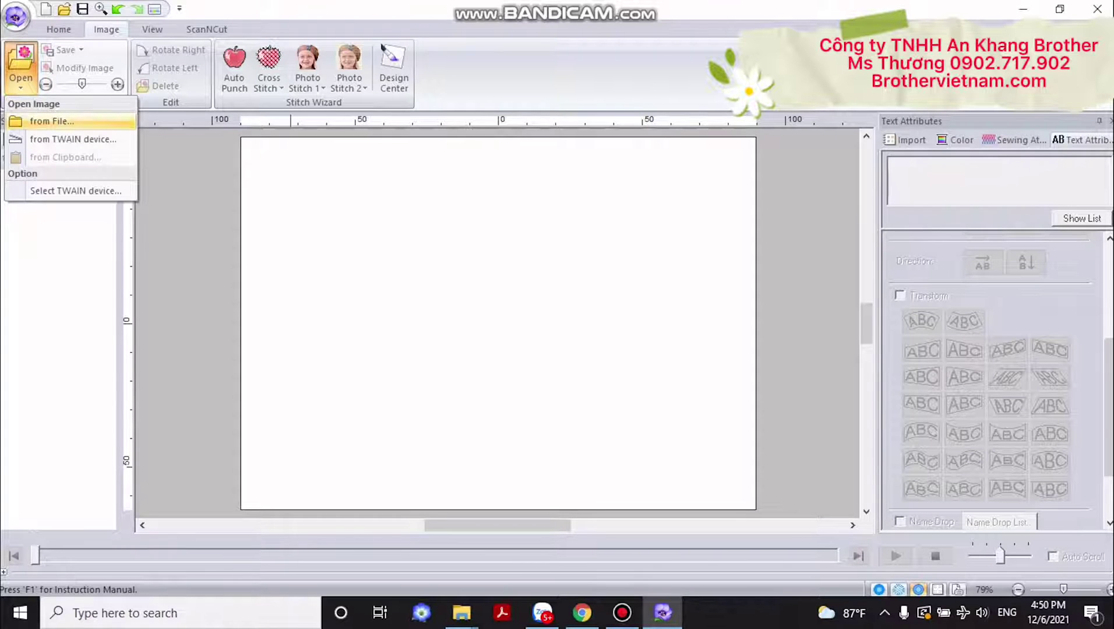
pyautogui.click(52, 120)
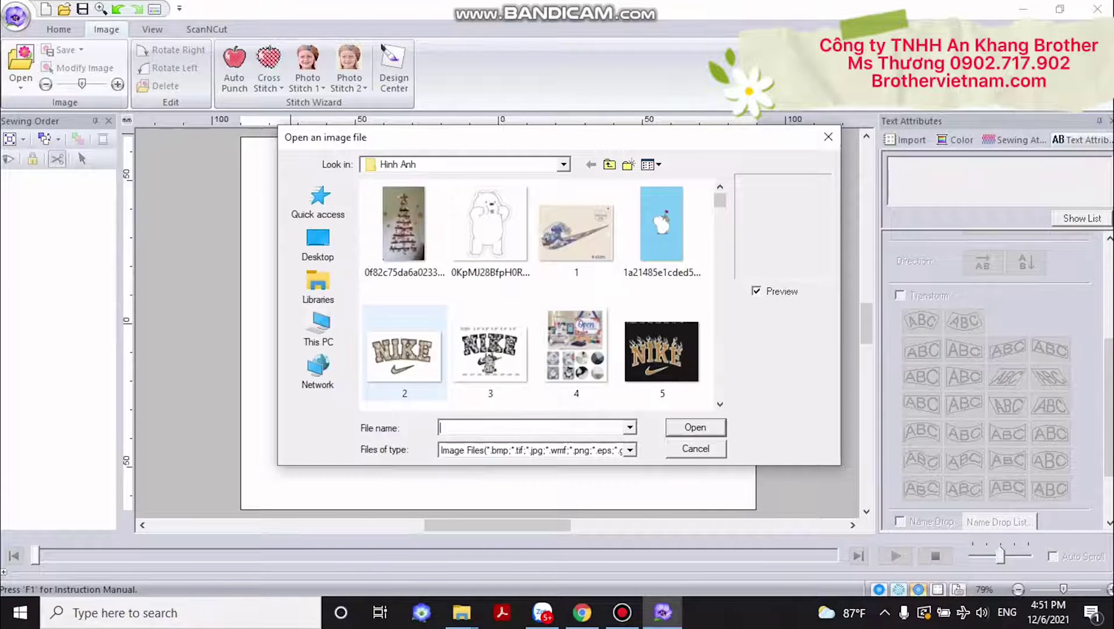
pyautogui.click(404, 356)
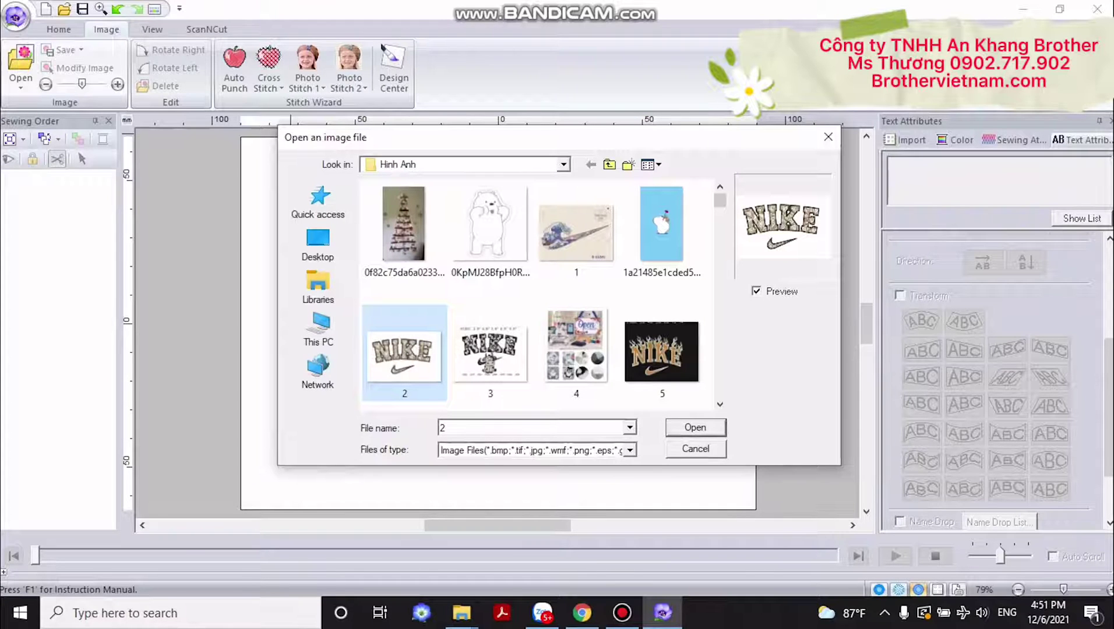
pyautogui.doubleClick(404, 350)
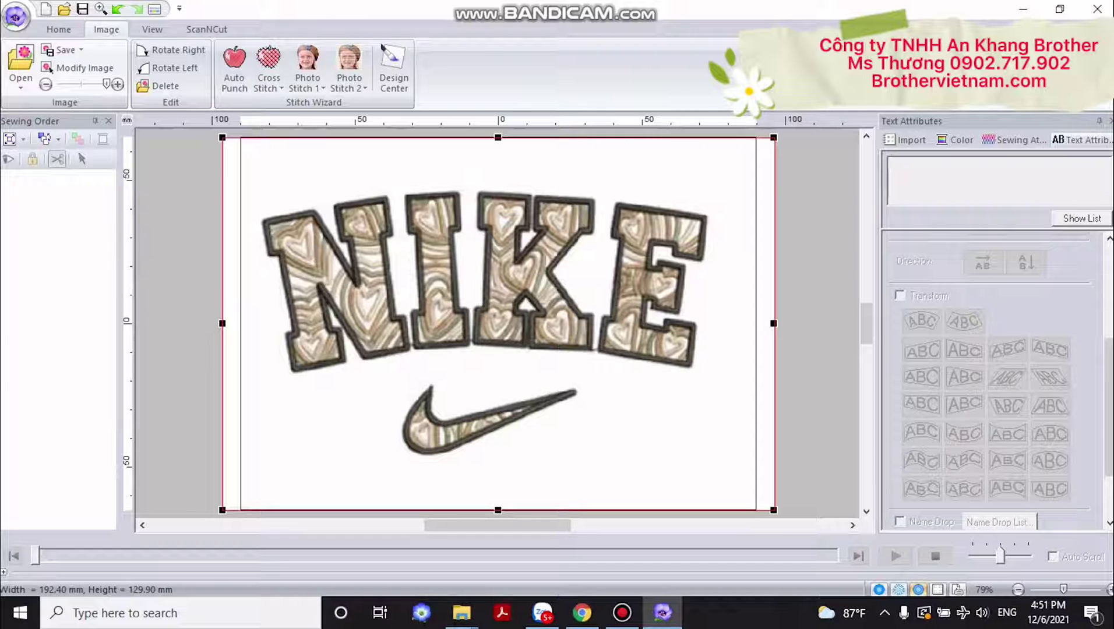
# - Shrink the background image proportionally to about 175 × 118 mm so it fits inside the page border
pyautogui.scroll(-2, 525, 321)
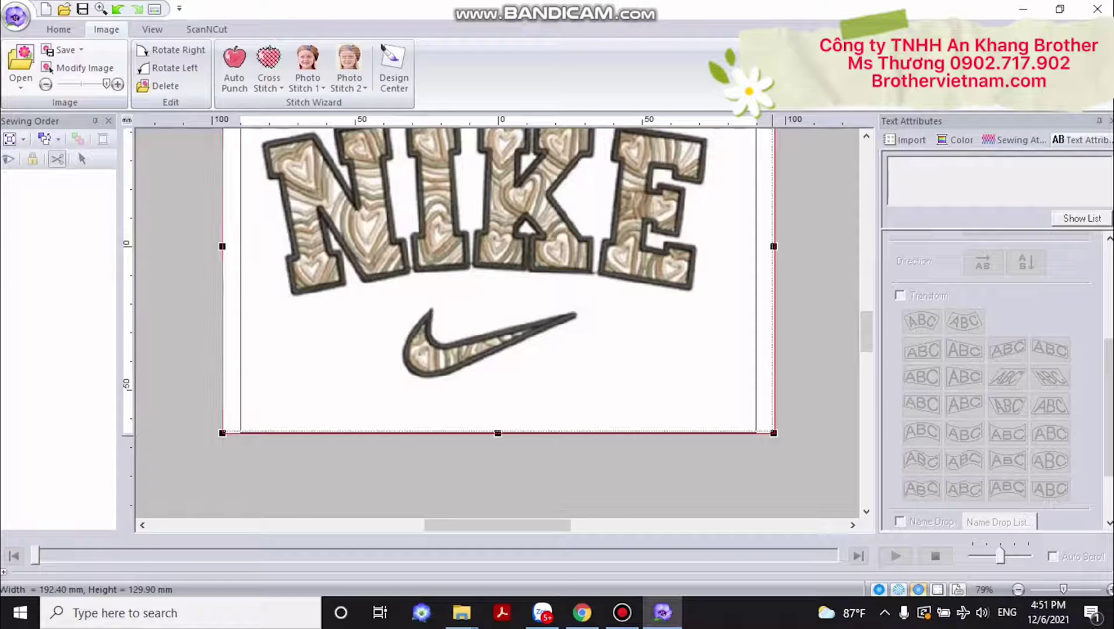
pyautogui.moveTo(773, 433); pyautogui.dragTo(749, 416)
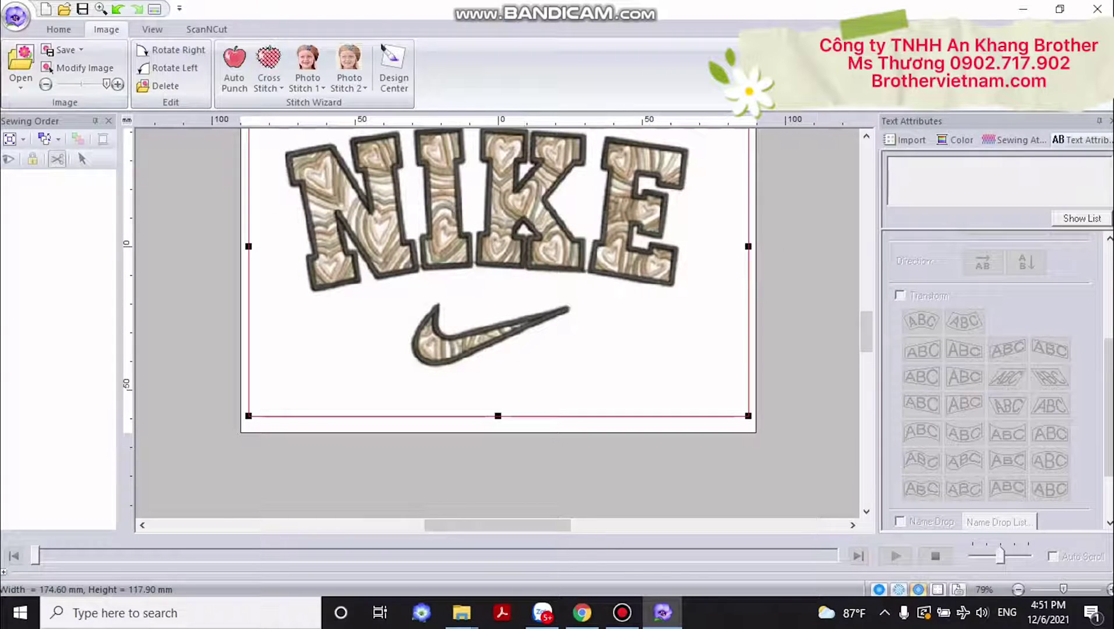
pyautogui.click(190, 321)
pyautogui.scroll(2, 499, 321)
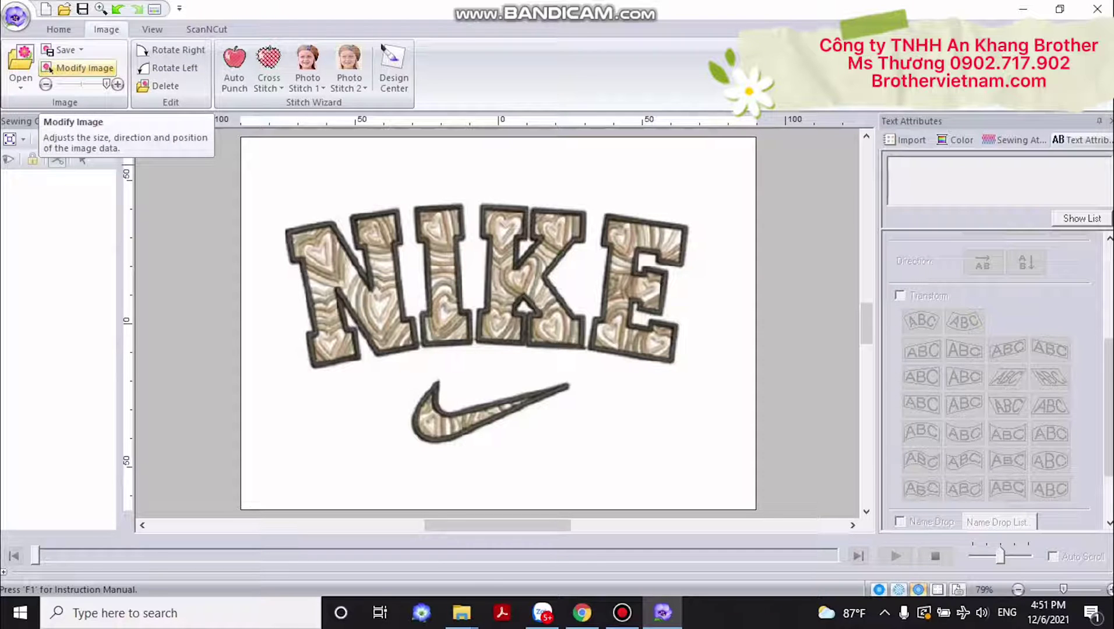
# - Modify the background image again, reducing it to about 169.5 × 114.5 mm
pyautogui.click(49, 69)
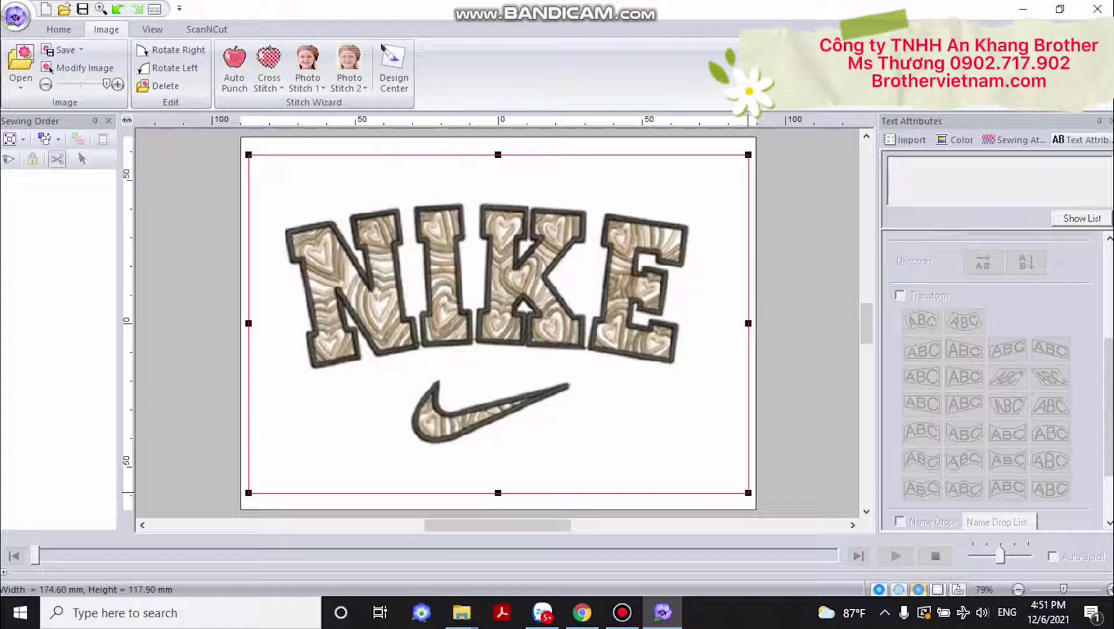
pyautogui.moveTo(748, 493)
pyautogui.mouseDown()
pyautogui.moveTo(724, 477)
pyautogui.moveTo(741, 489)
pyautogui.mouseUp()
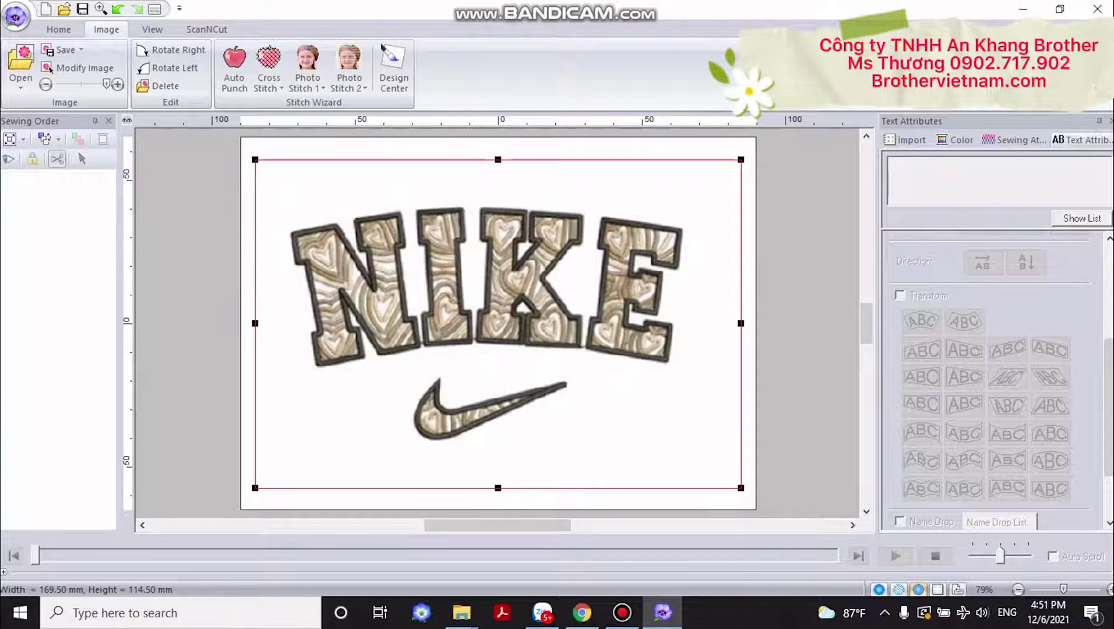
pyautogui.click(809, 226)
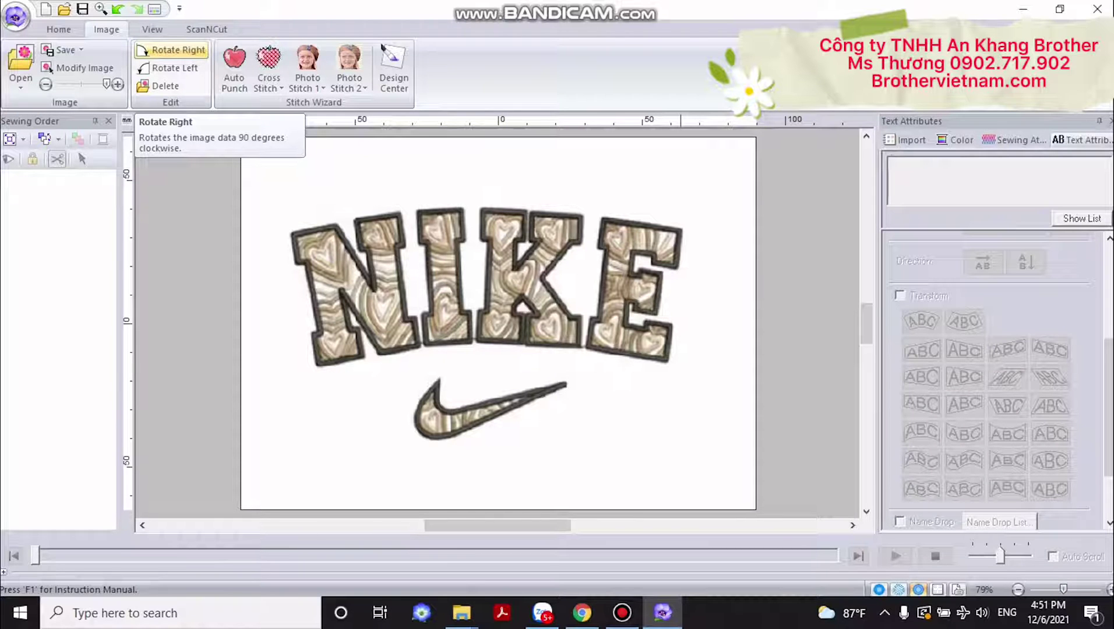
# - Rotate the background image clockwise and back counterclockwise, and delete it from the page
pyautogui.click(172, 50)
pyautogui.click(169, 69)
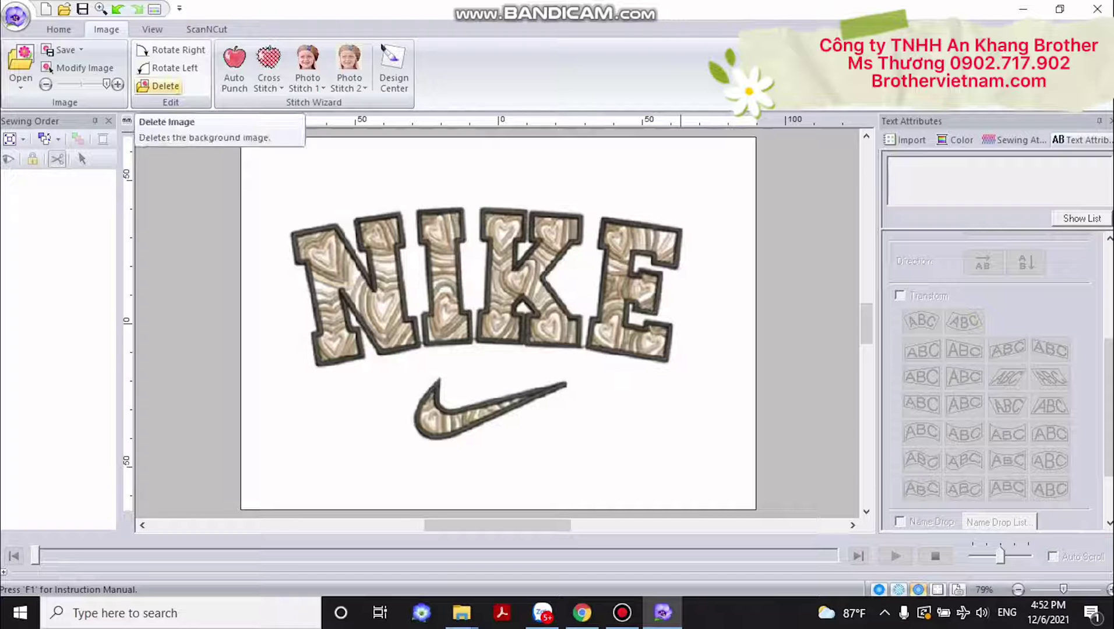
pyautogui.click(161, 86)
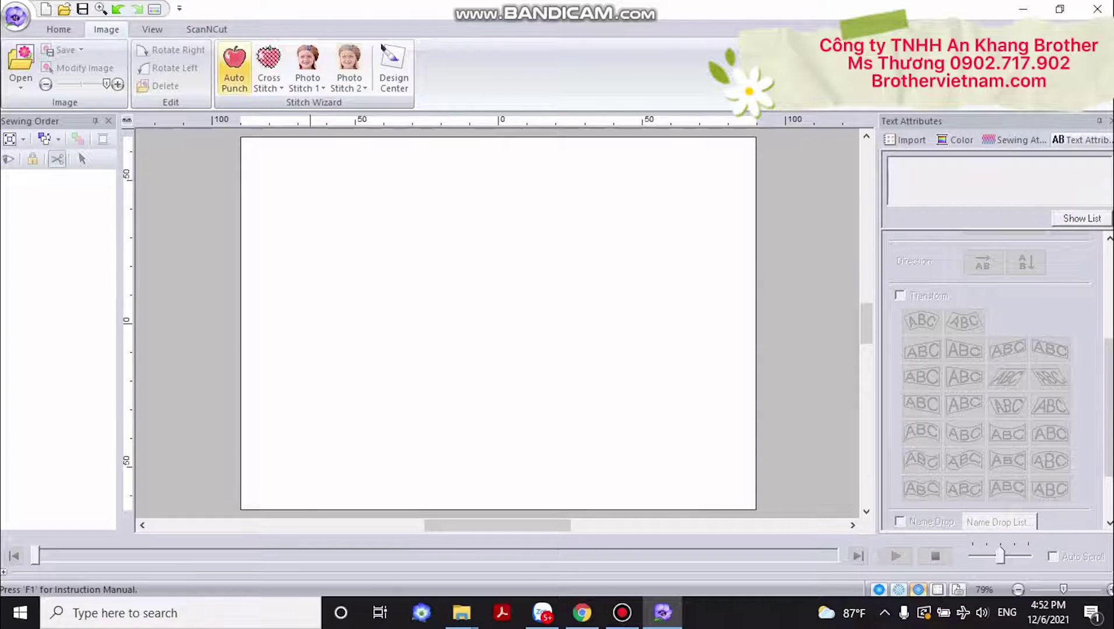
# - Start Auto Punch with image file 5, the flaming NIKE logo, and accept the default mask to reach the punch parameters
pyautogui.click(233, 67)
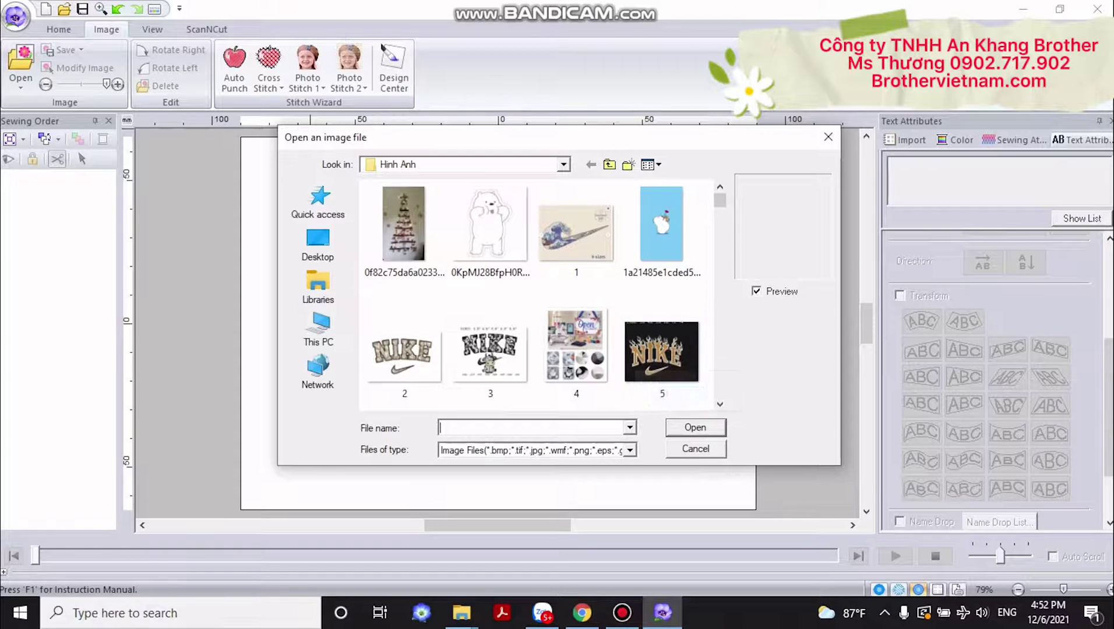
pyautogui.click(662, 352)
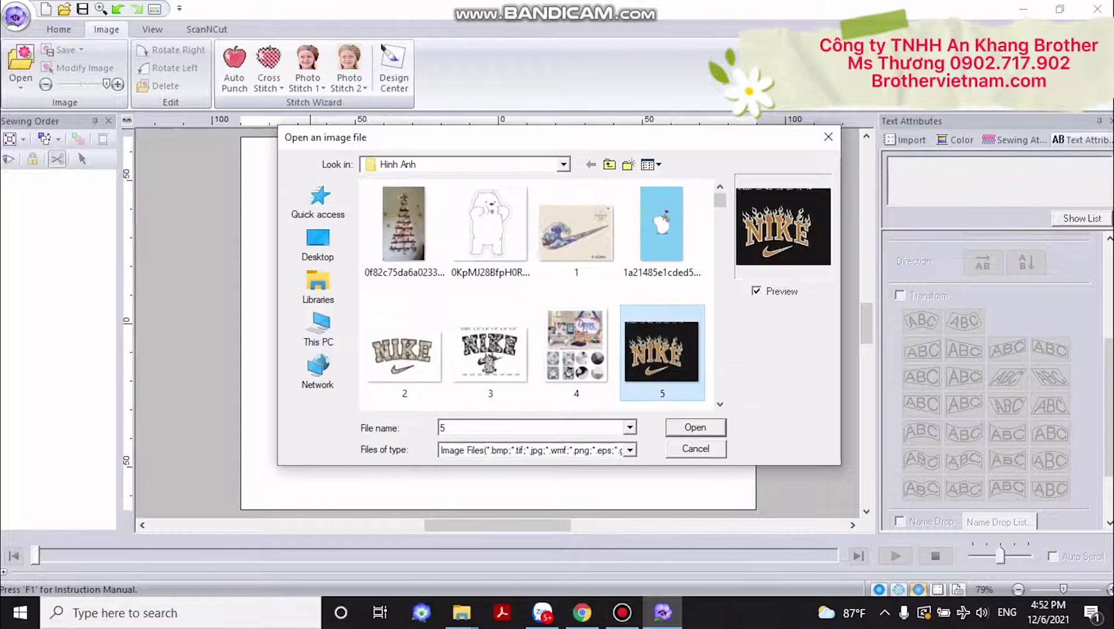
pyautogui.doubleClick(662, 352)
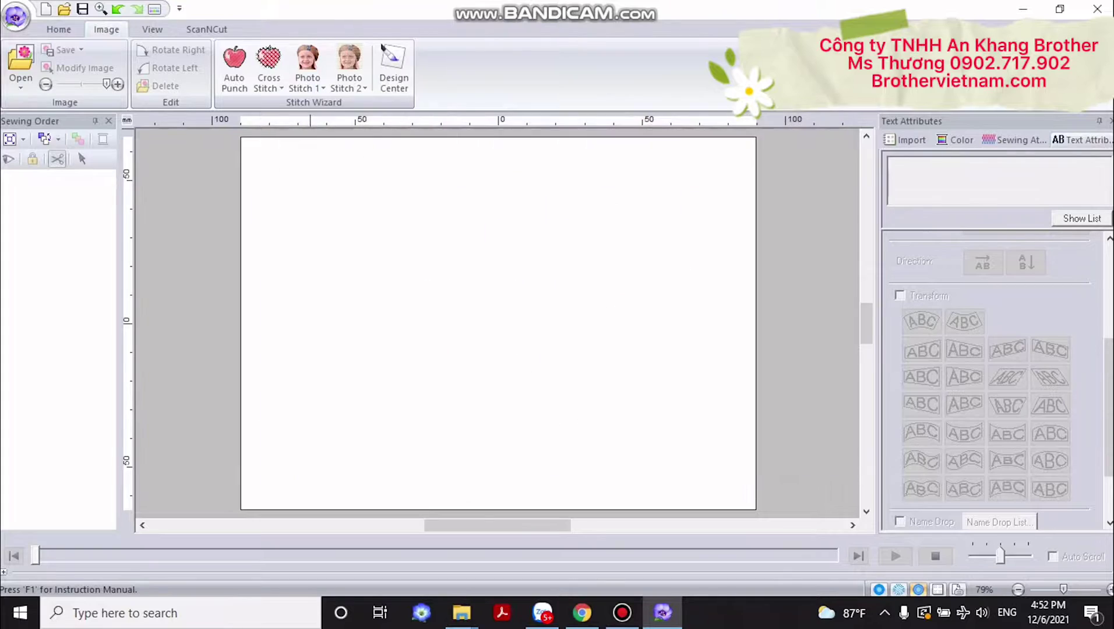
pyautogui.click(659, 515)
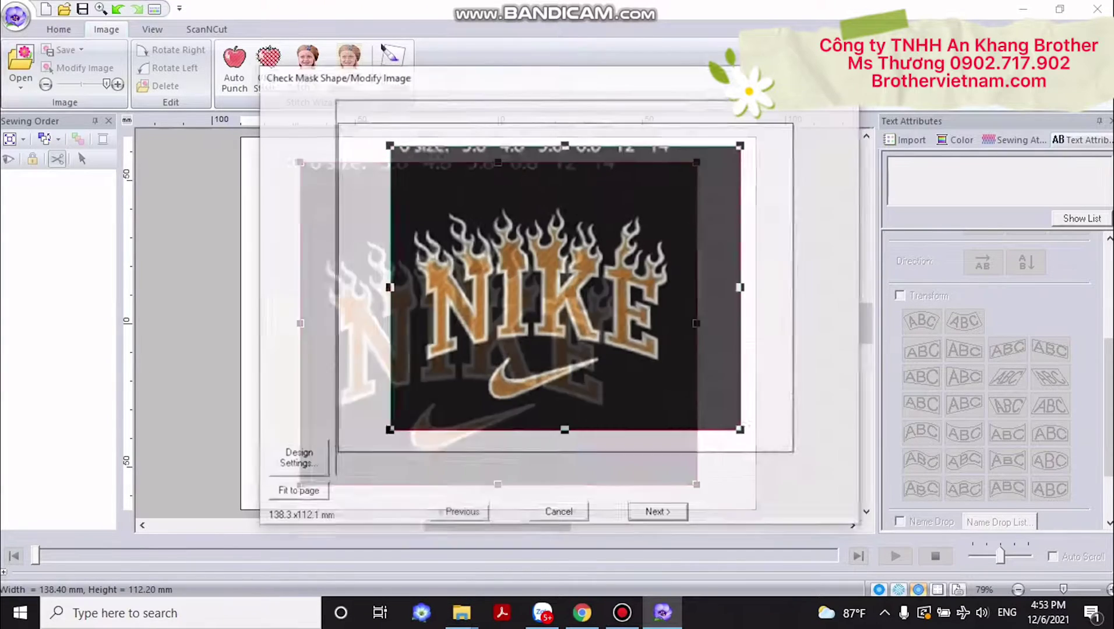
pyautogui.press('Return')
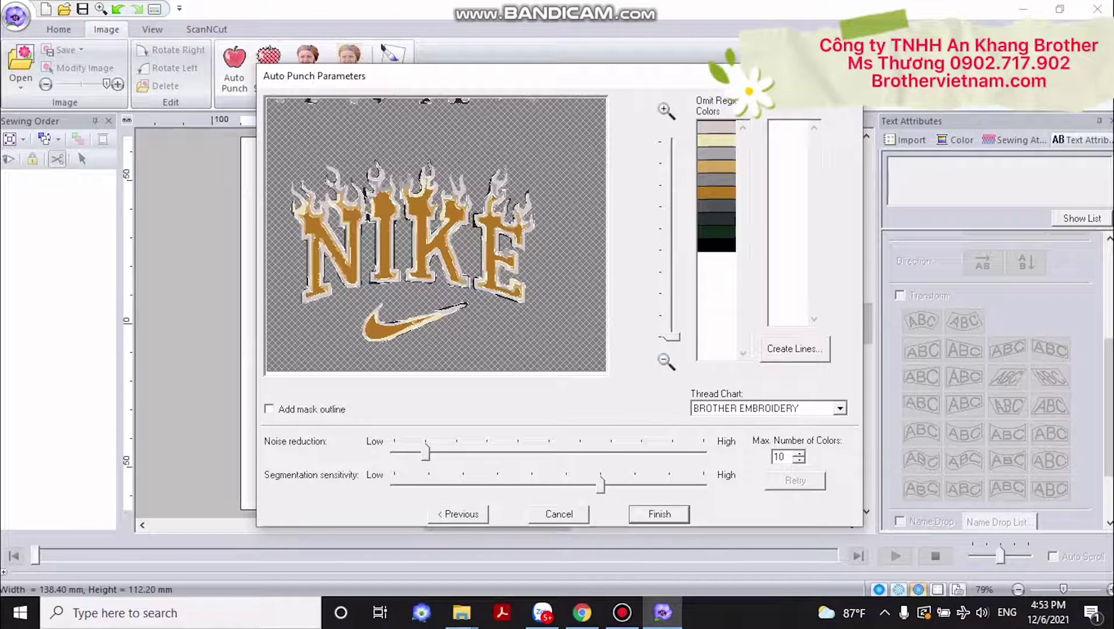
# - Include the black background region and omit it again, keep the other Auto Punch parameters, and generate the embroidery
pyautogui.click(443, 137)
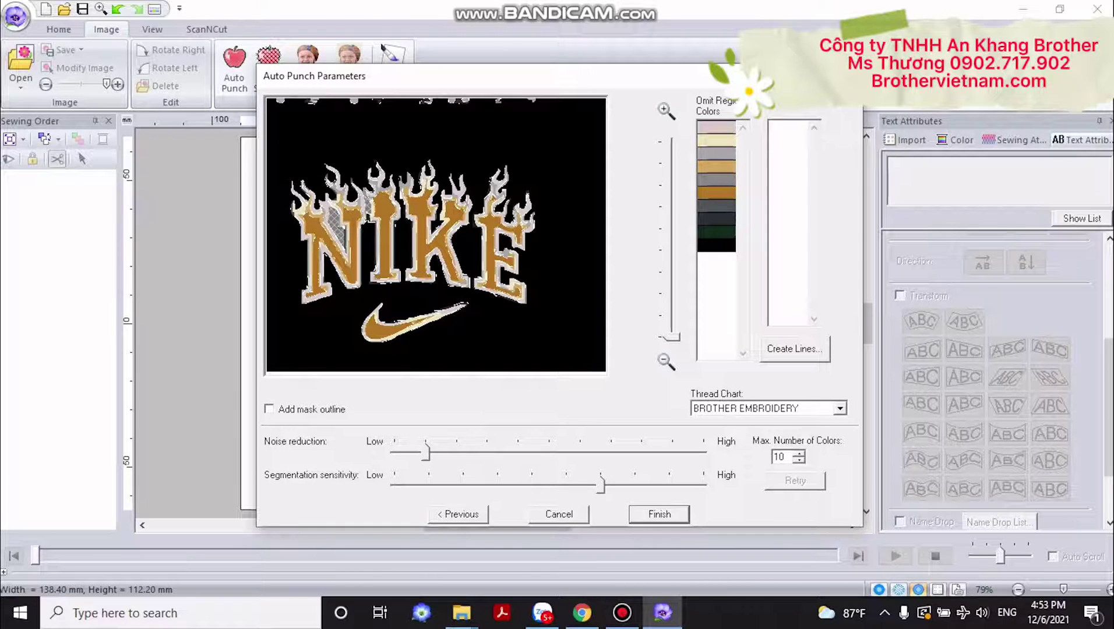
pyautogui.click(443, 137)
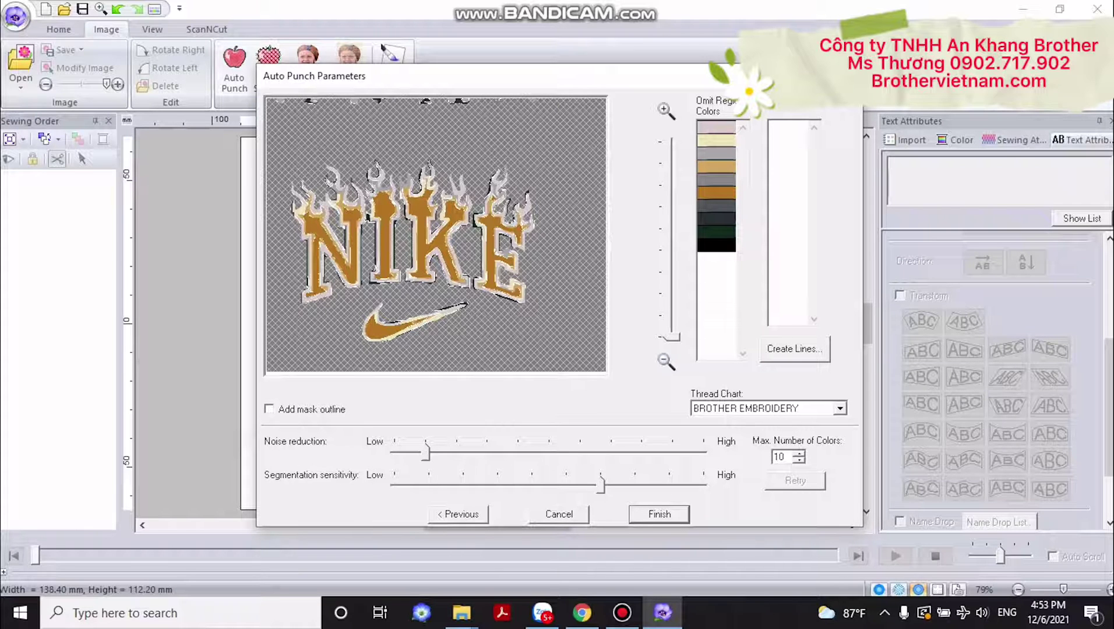
pyautogui.click(659, 515)
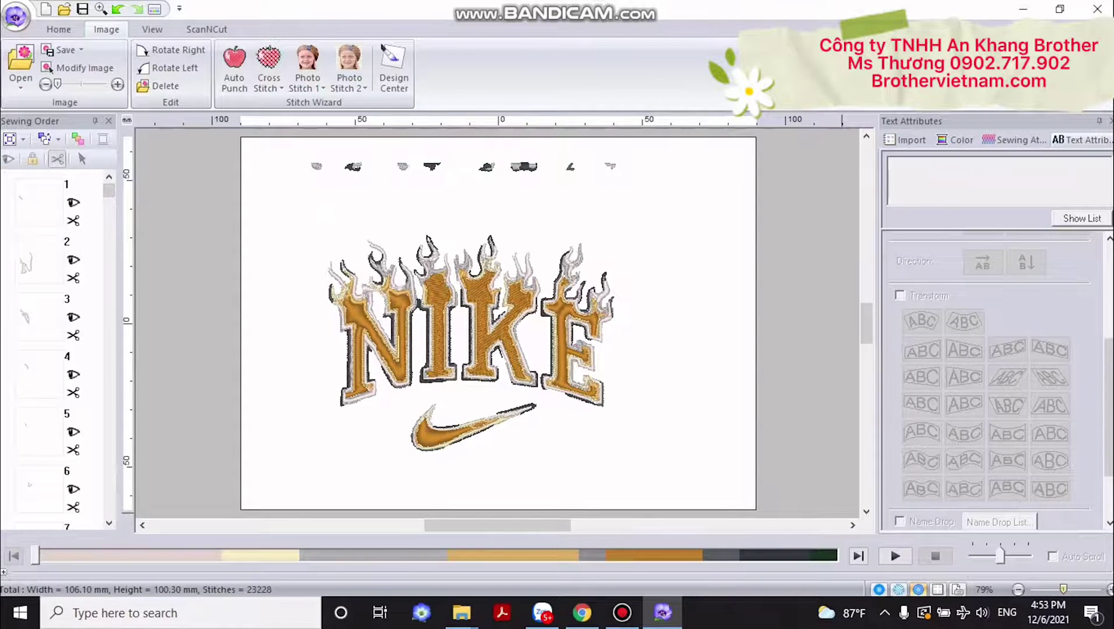
# - Ungroup the generated NIKE embroidery and deselect it
pyautogui.click(1110, 590)
pyautogui.moveTo(498, 526); pyautogui.dragTo(488, 525)
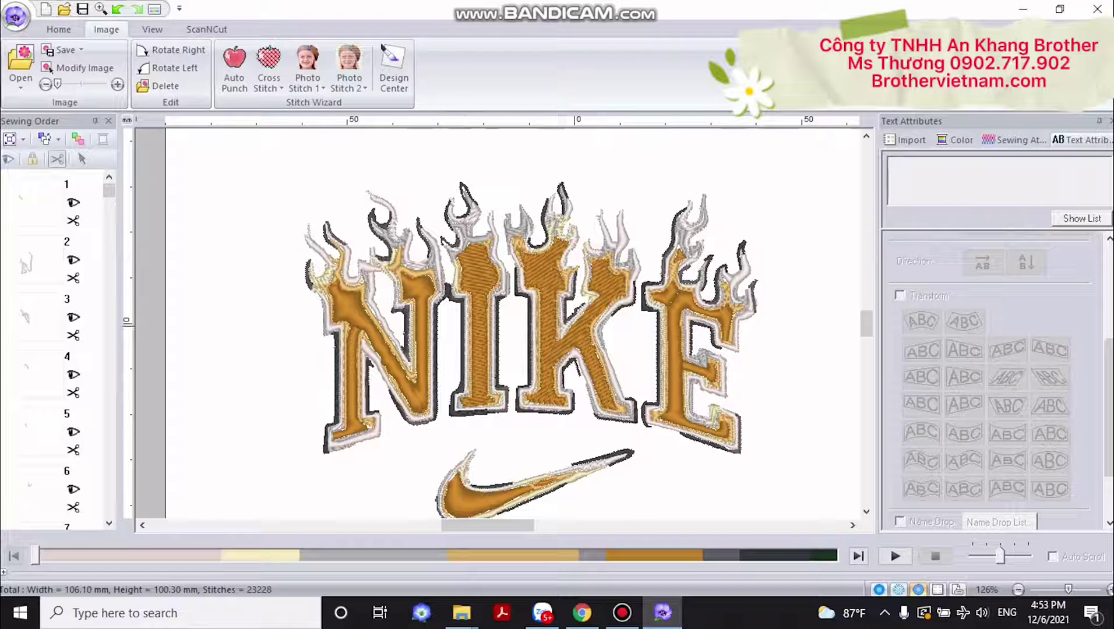
pyautogui.click(352, 320)
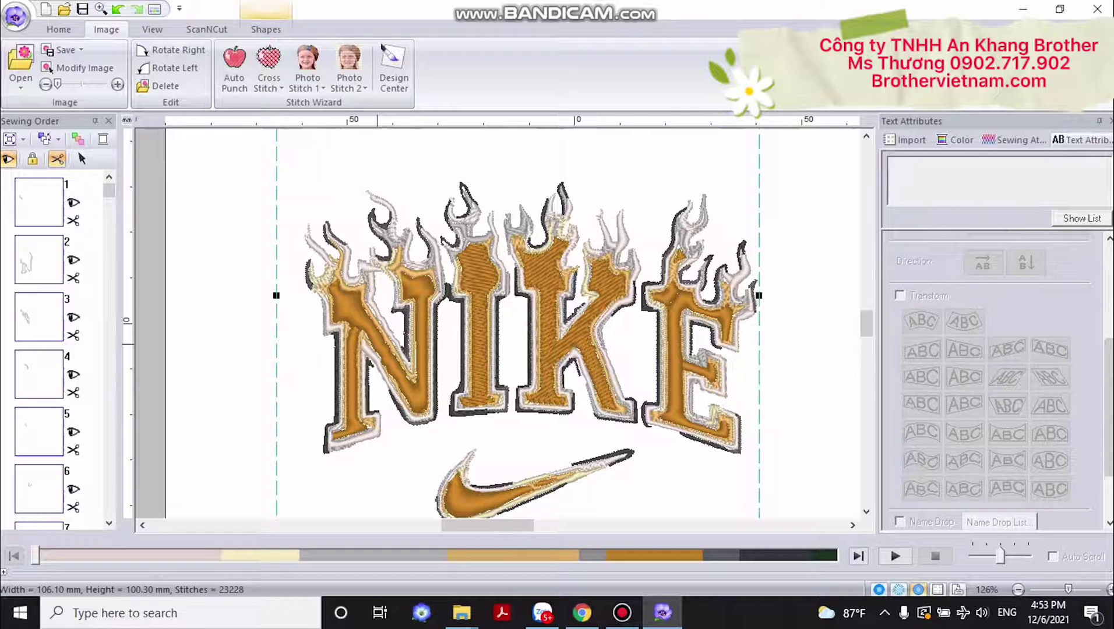
pyautogui.rightClick(377, 344)
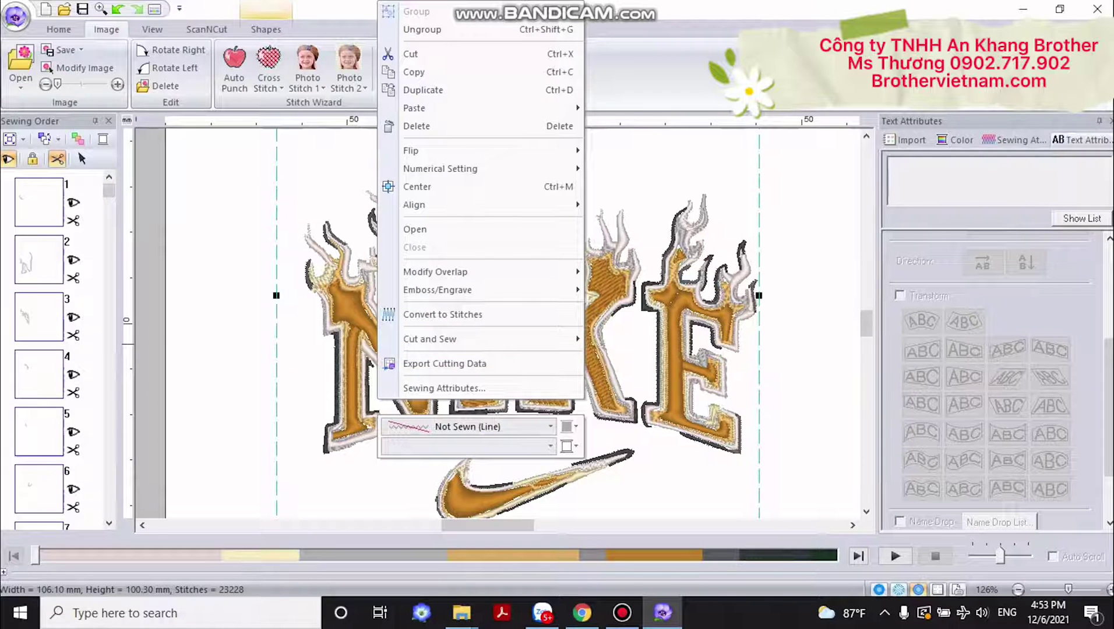
pyautogui.click(432, 30)
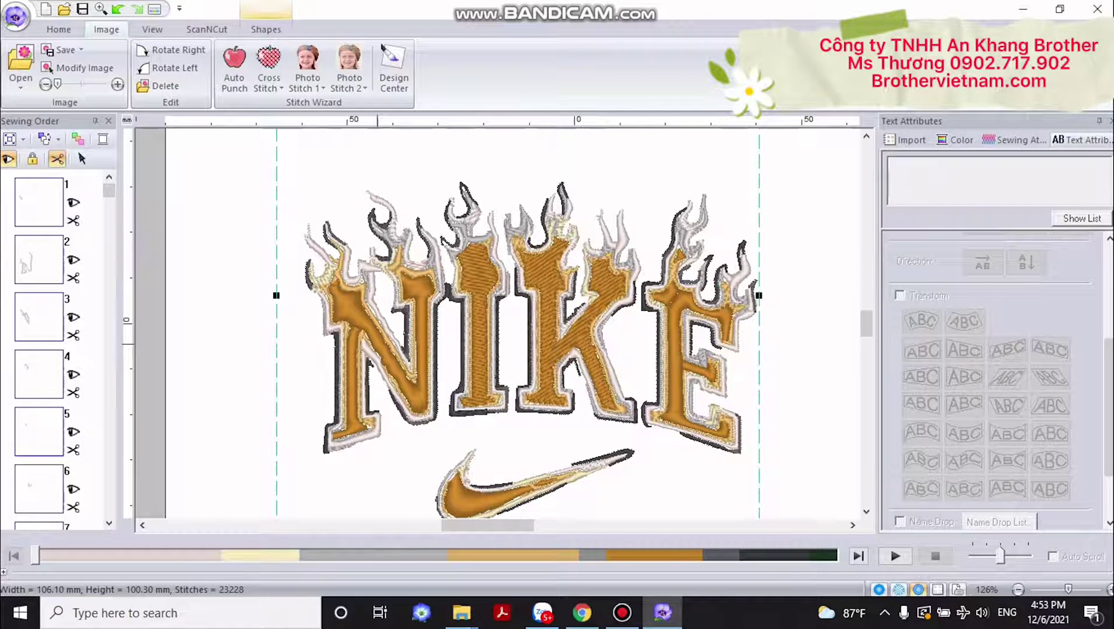
pyautogui.click(241, 306)
# - Change the region sew type of the letter N's orange area to Fill Stitch
pyautogui.click(354, 316)
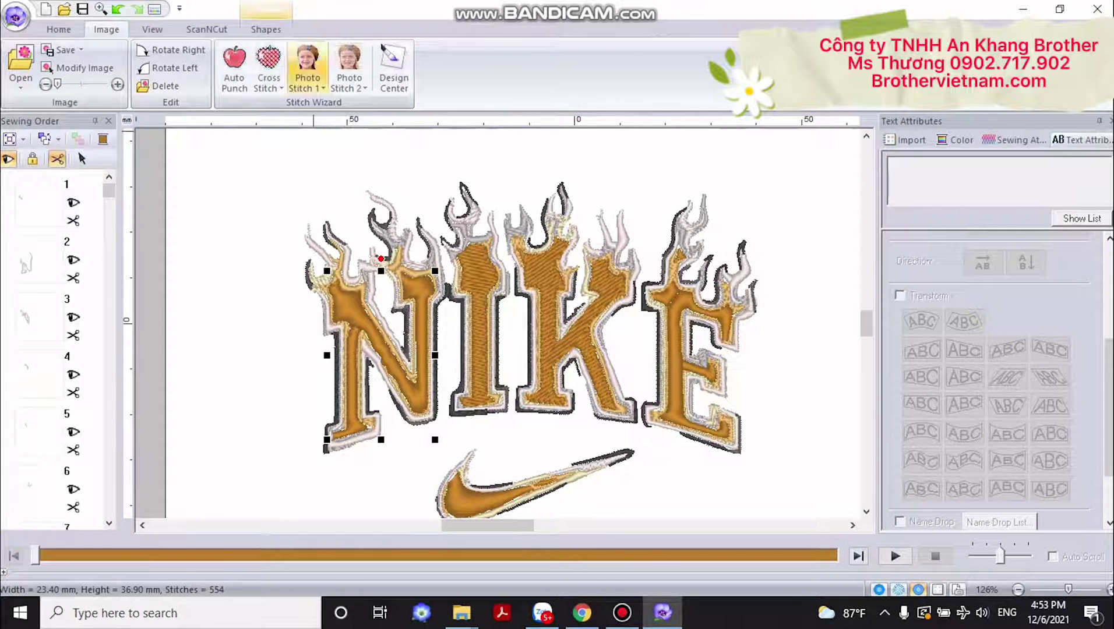
pyautogui.click(265, 29)
pyautogui.click(494, 79)
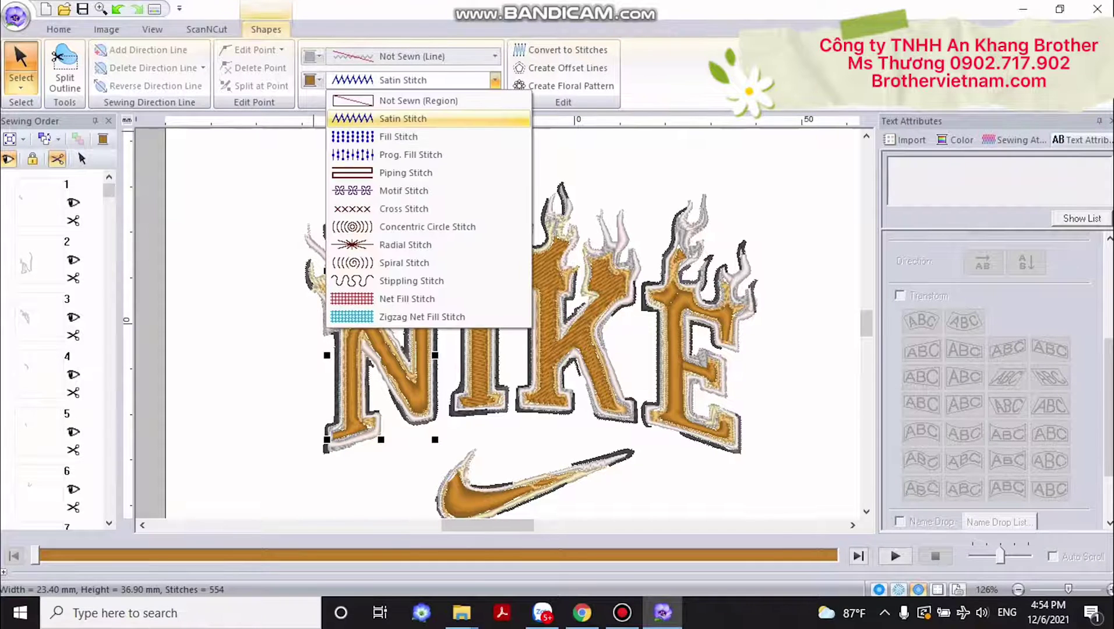
pyautogui.click(398, 140)
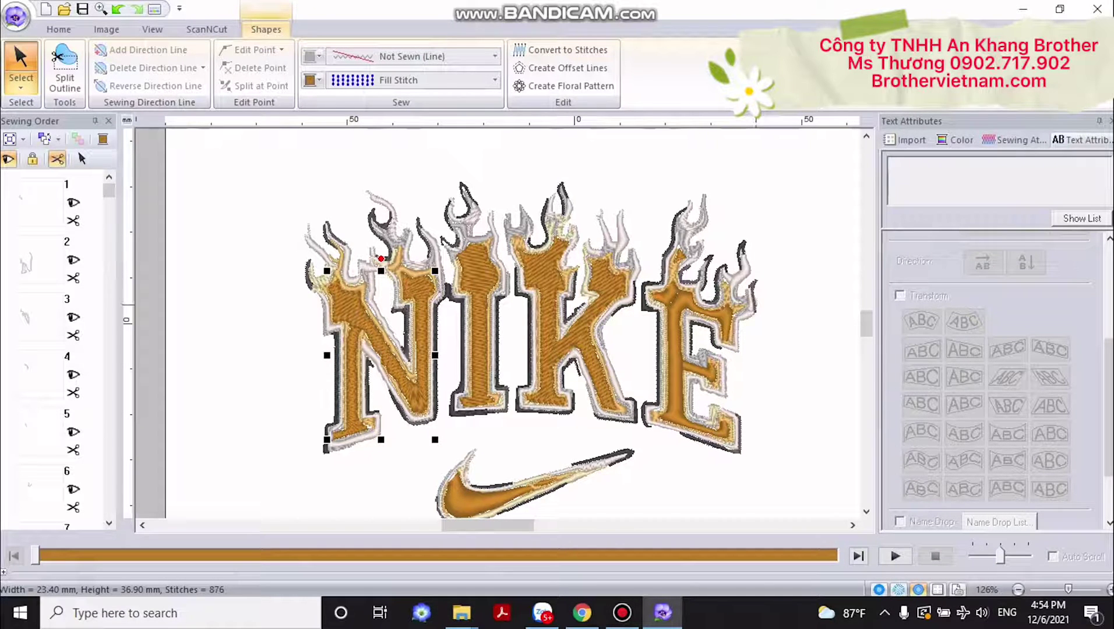
pyautogui.click(171, 317)
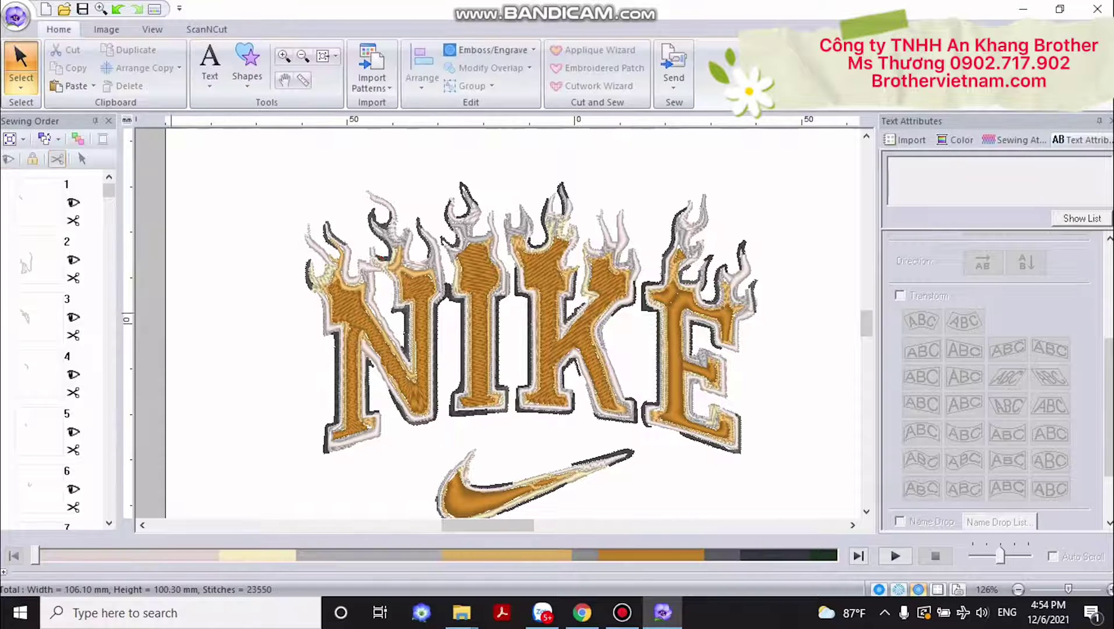
# - Examine the separate pieces of the design one by one in the sewing order, up to number 10
pyautogui.click(39, 260)
pyautogui.click(39, 203)
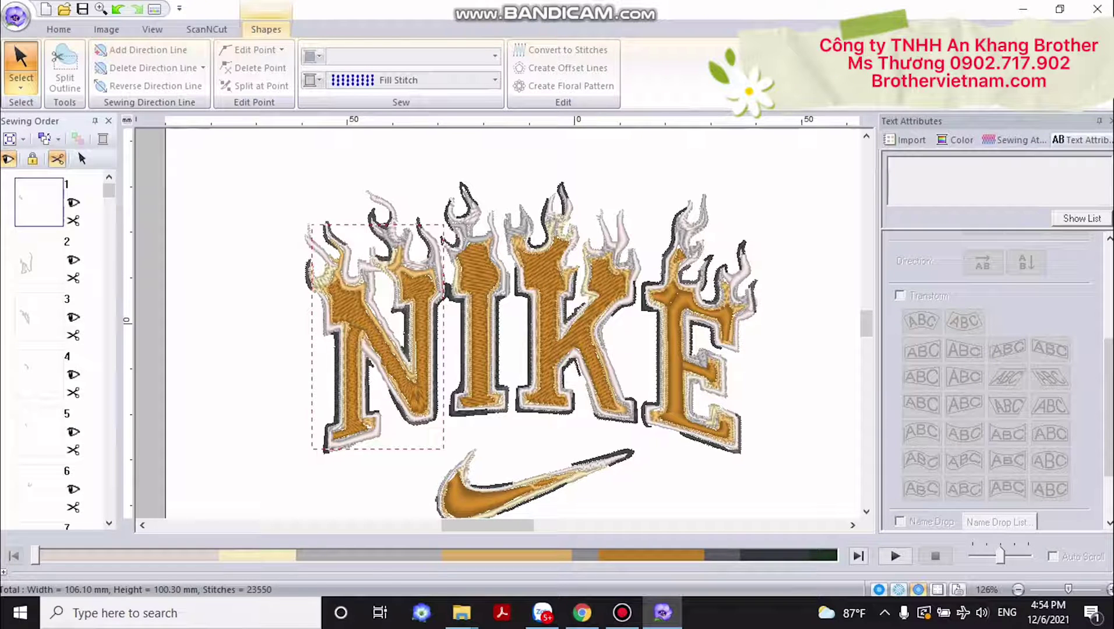
pyautogui.click(40, 317)
pyautogui.click(39, 375)
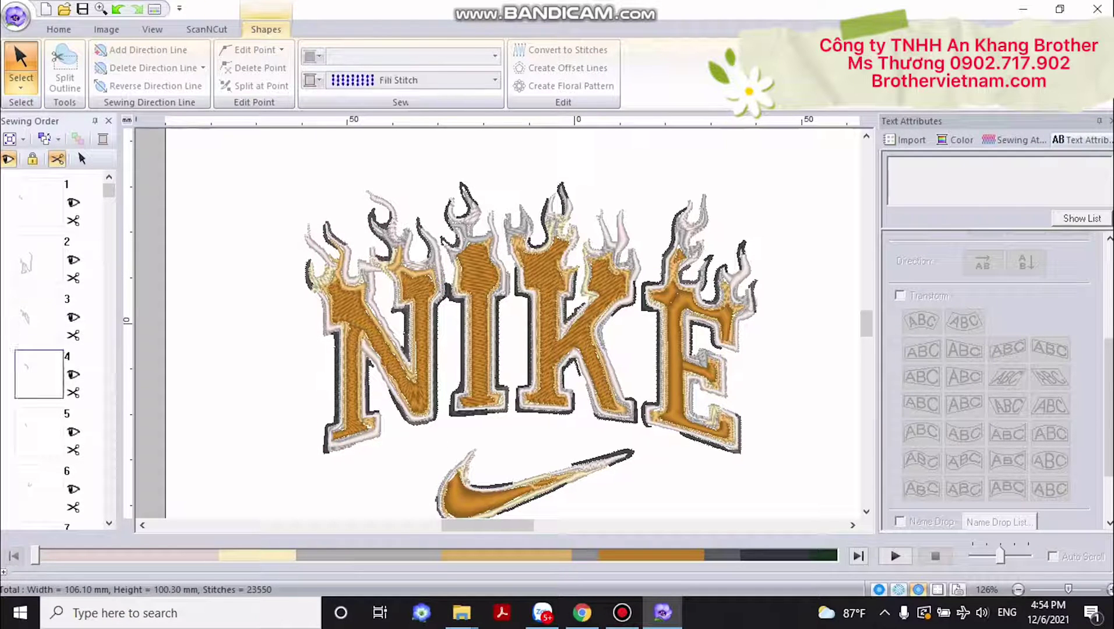
pyautogui.click(39, 432)
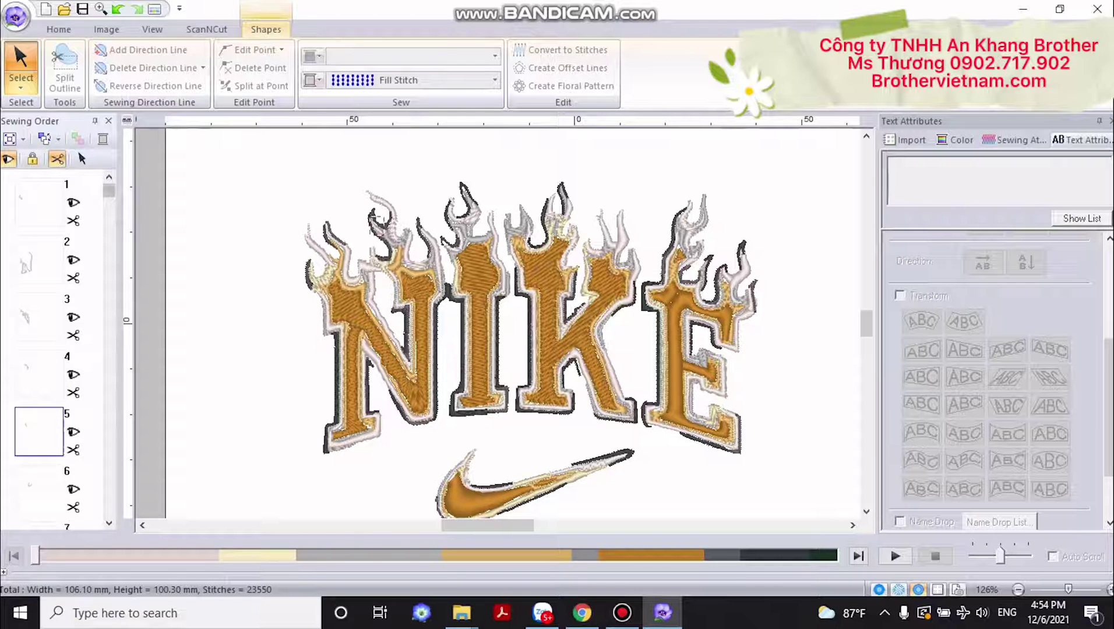
pyautogui.moveTo(109, 191); pyautogui.dragTo(109, 200)
pyautogui.click(39, 257)
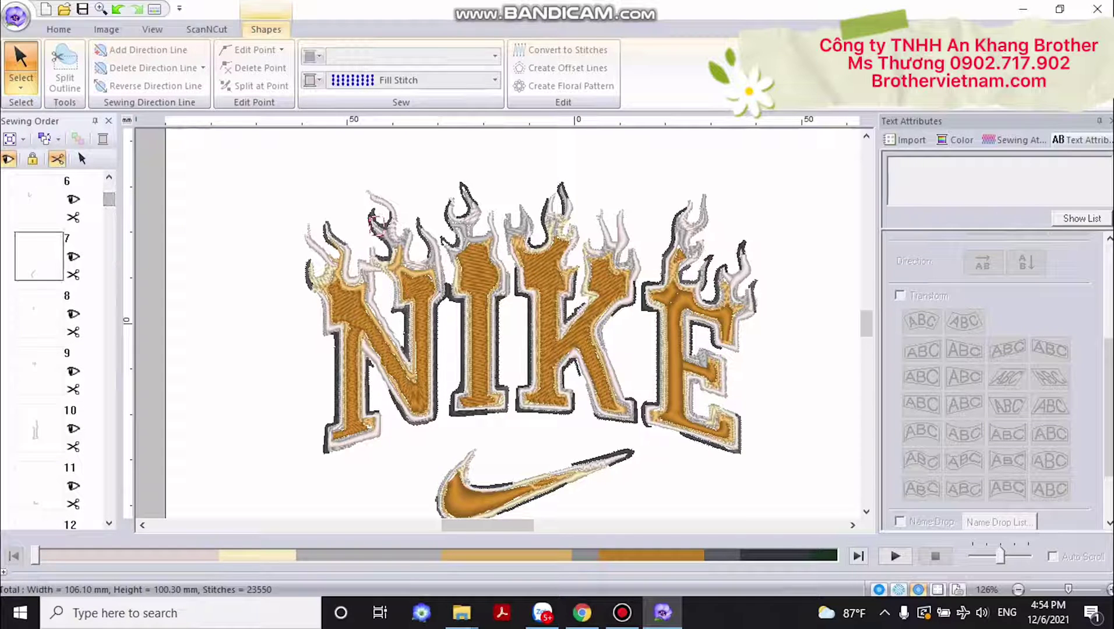
pyautogui.click(39, 314)
pyautogui.click(39, 372)
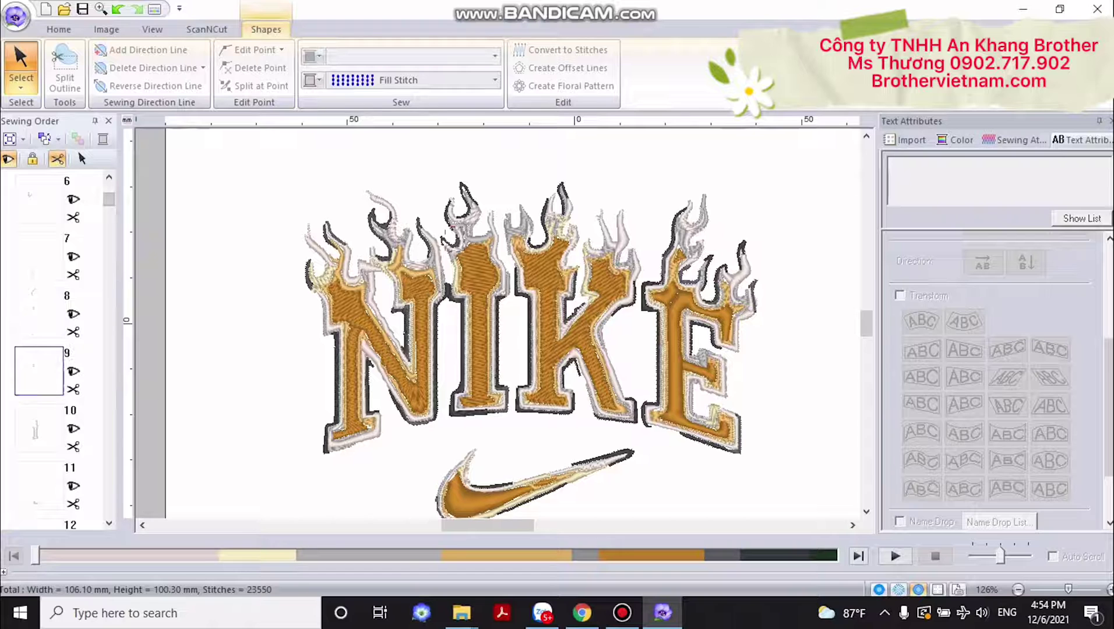
pyautogui.click(39, 429)
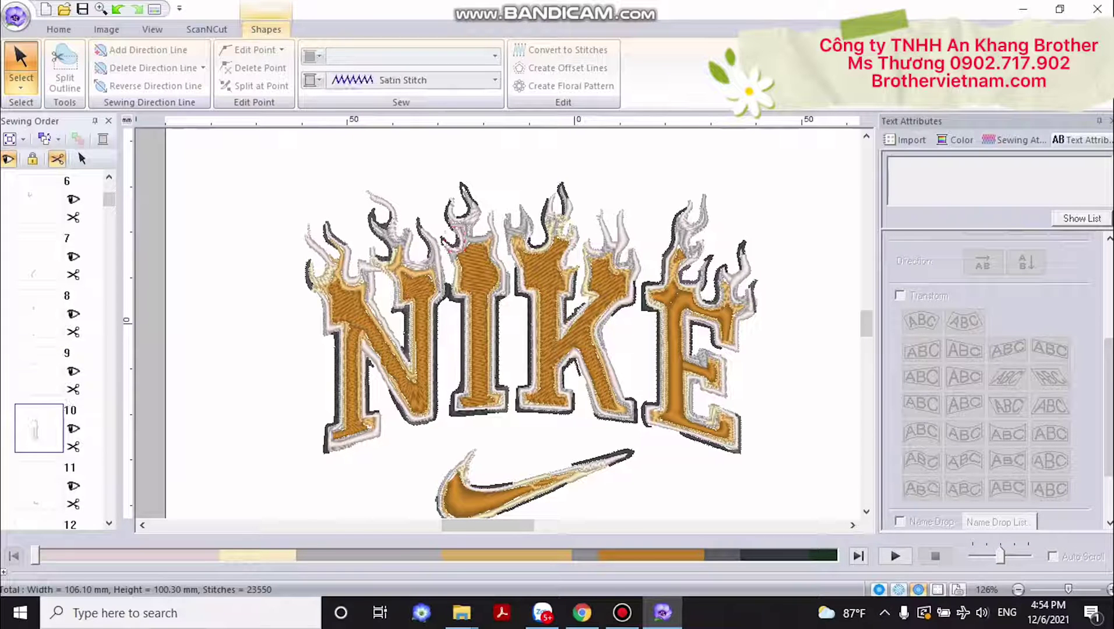
# - Examine piece 12 of the design in the sewing order
pyautogui.moveTo(109, 199); pyautogui.dragTo(109, 209)
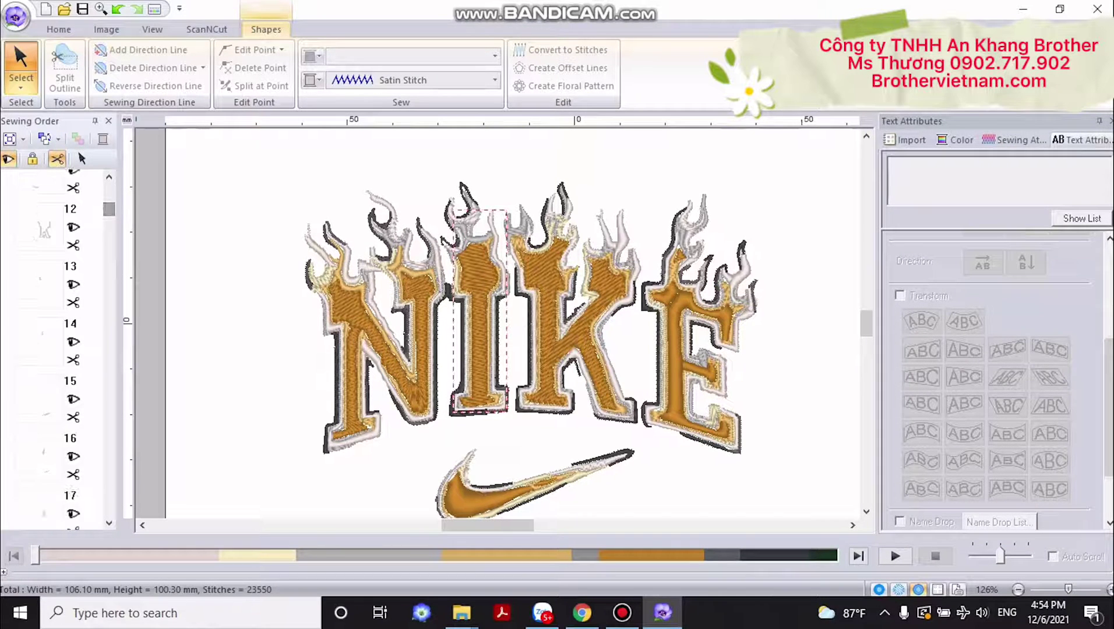
pyautogui.click(39, 228)
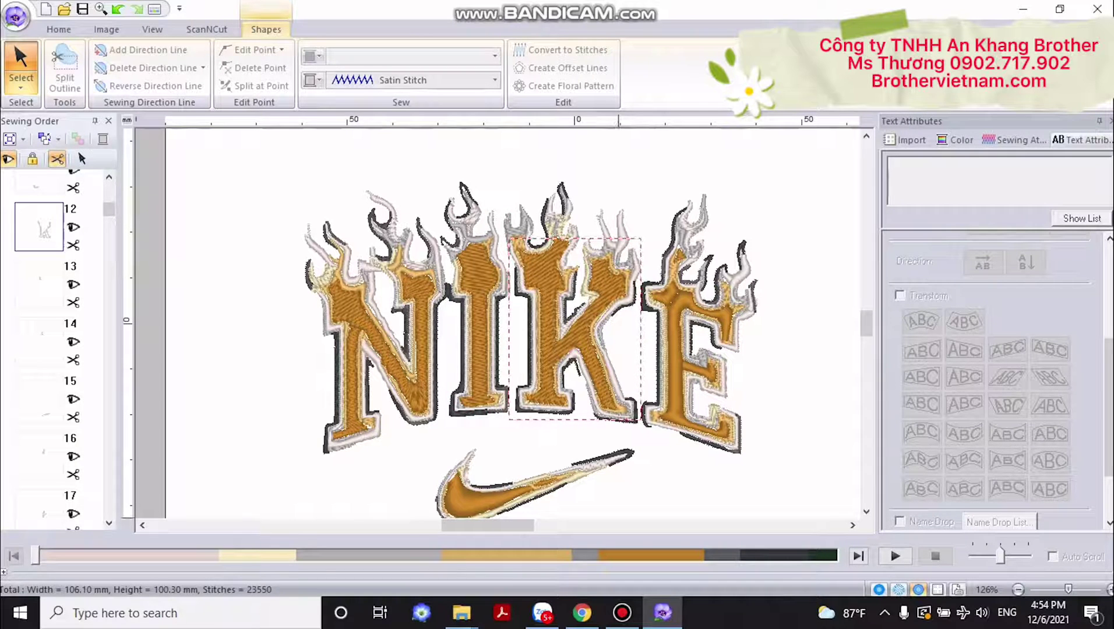
# - Delete the row of stray fragments above the lettering, and delete the whole NIKE design from the page
pyautogui.click(1018, 590)
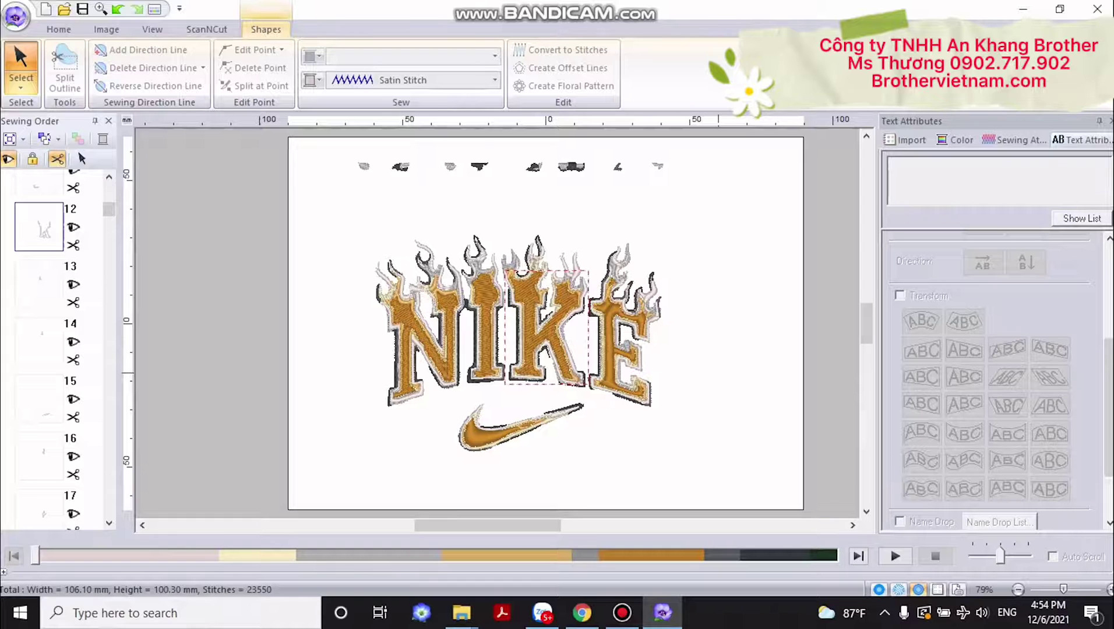
pyautogui.click(20, 86)
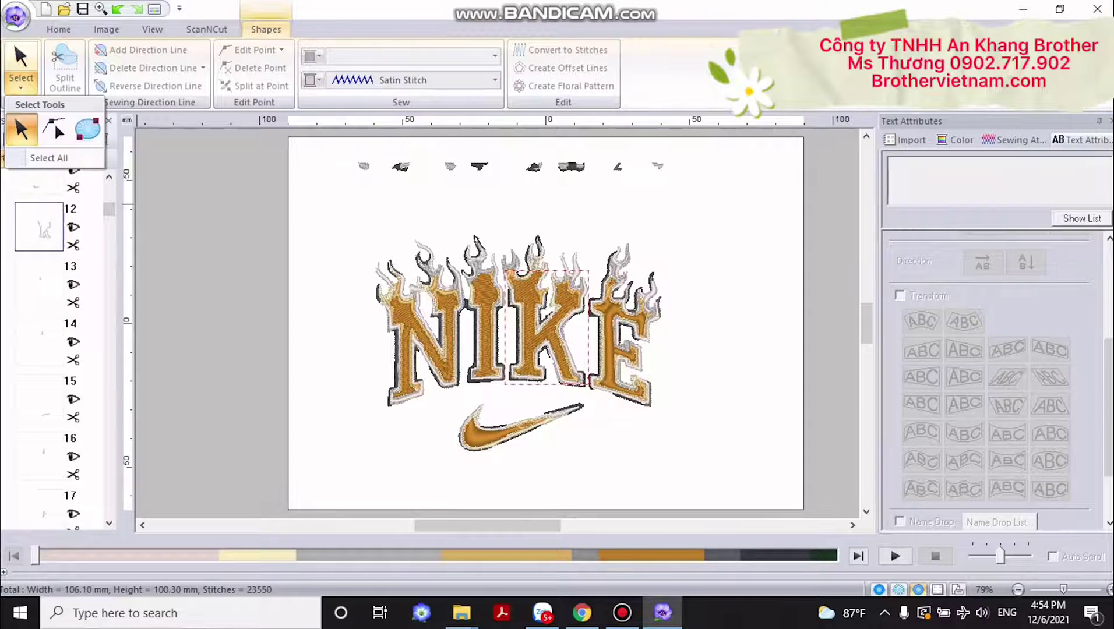
pyautogui.click(21, 129)
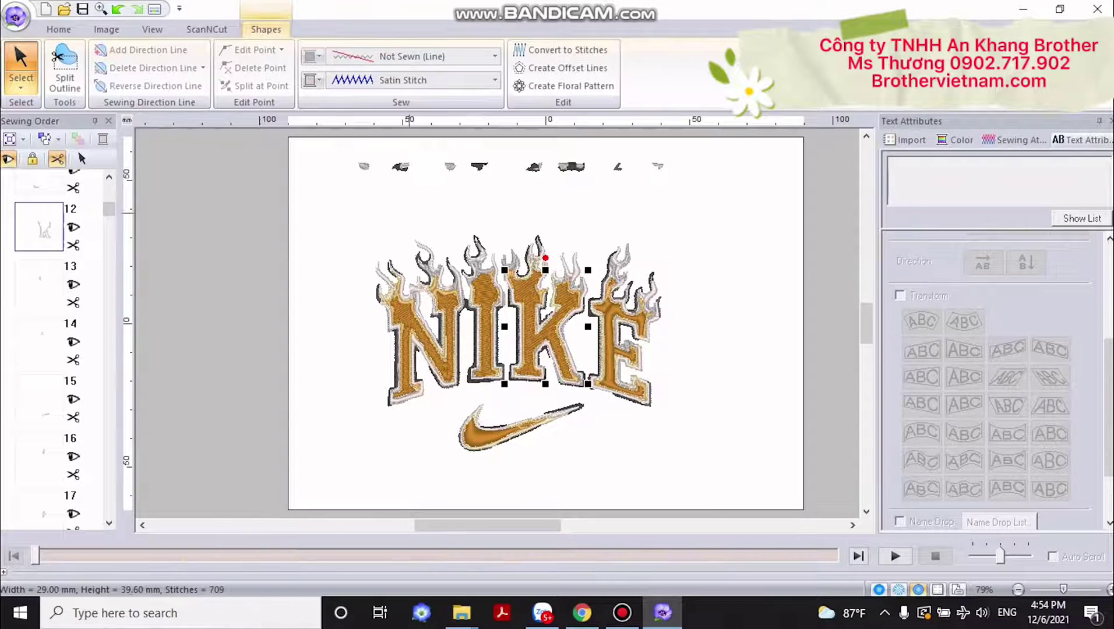
pyautogui.click(400, 204)
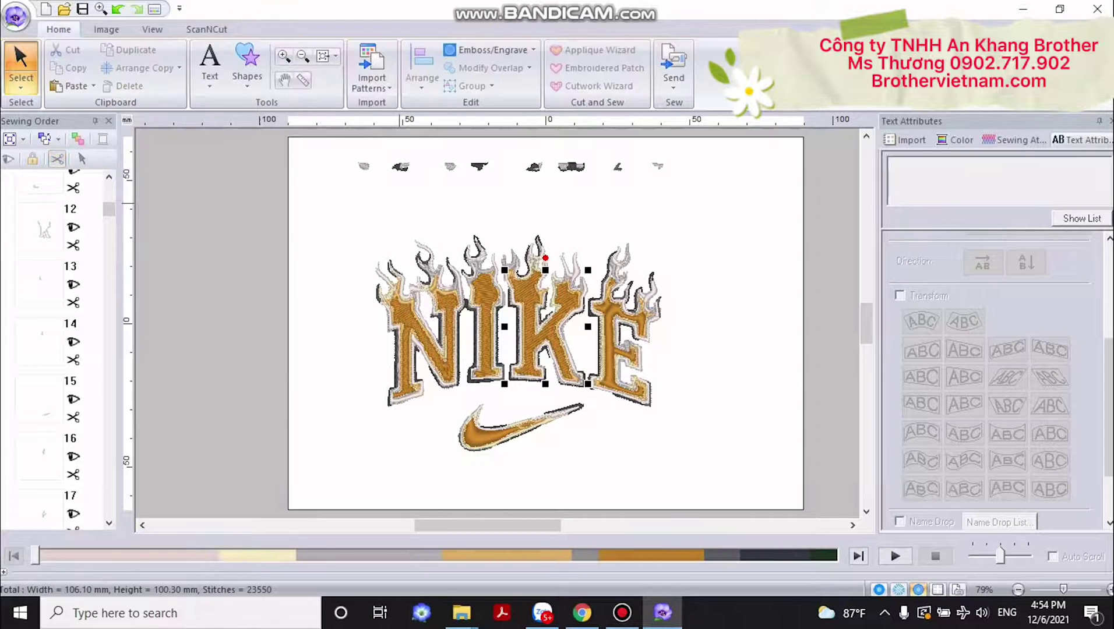
pyautogui.moveTo(342, 146); pyautogui.dragTo(698, 194)
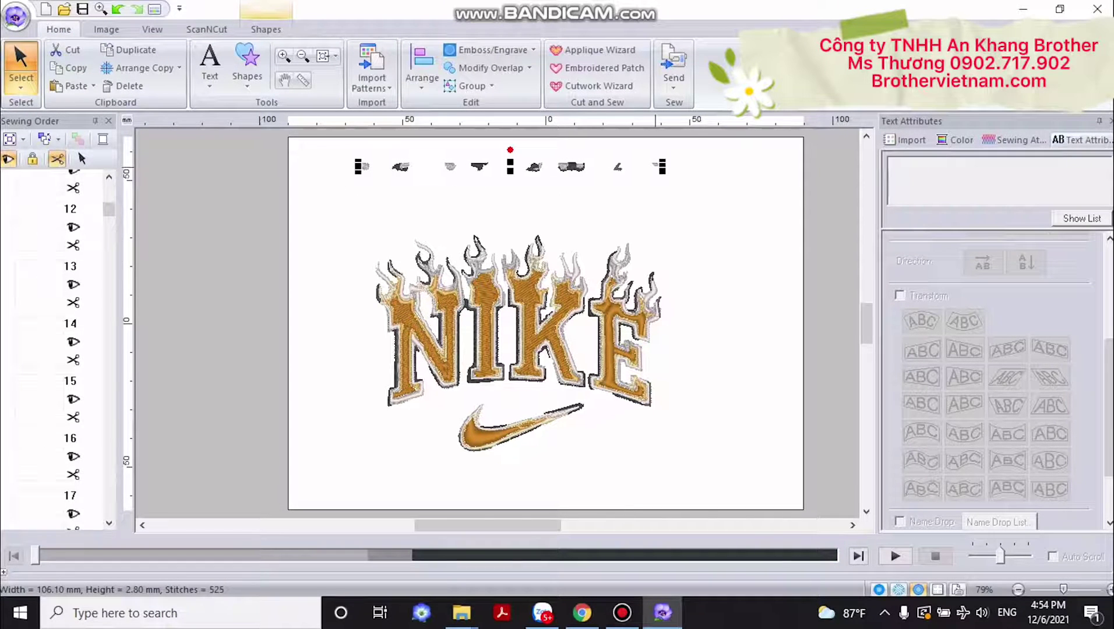
pyautogui.press('Delete')
pyautogui.press('Delete')
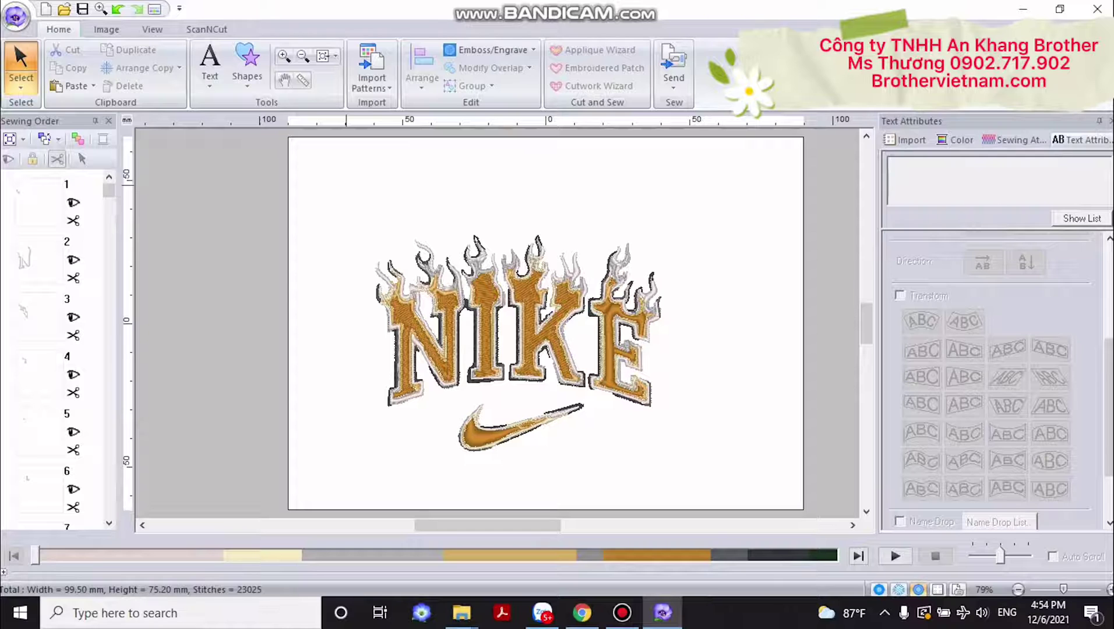
pyautogui.moveTo(345, 185); pyautogui.dragTo(660, 441)
pyautogui.press('Delete')
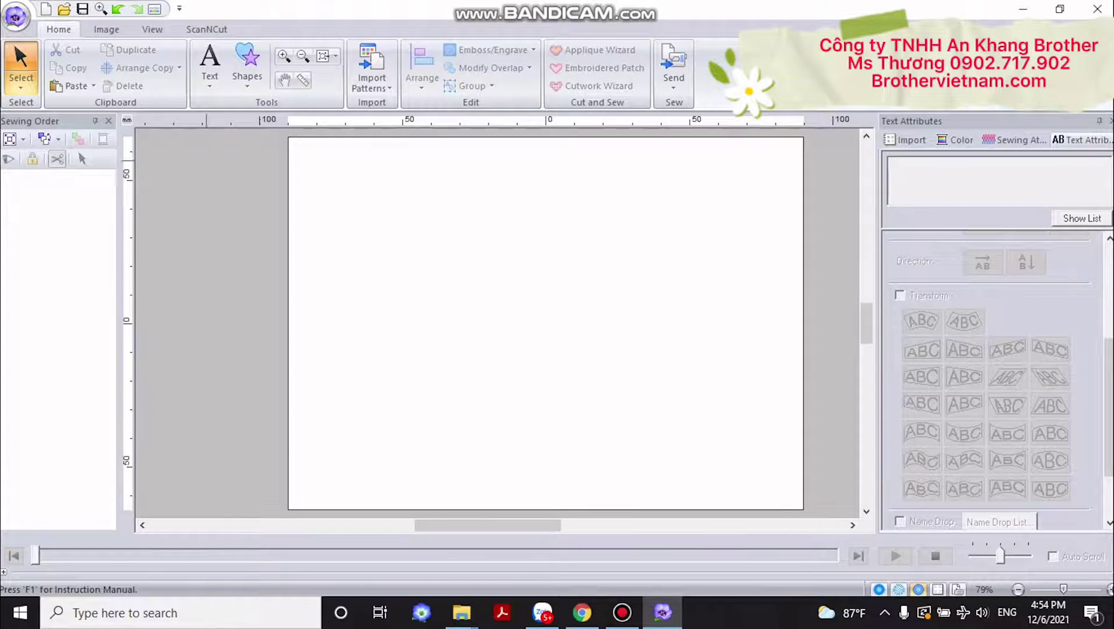
# - Draw a circle about 63 mm across near the centre of the empty page
pyautogui.click(106, 29)
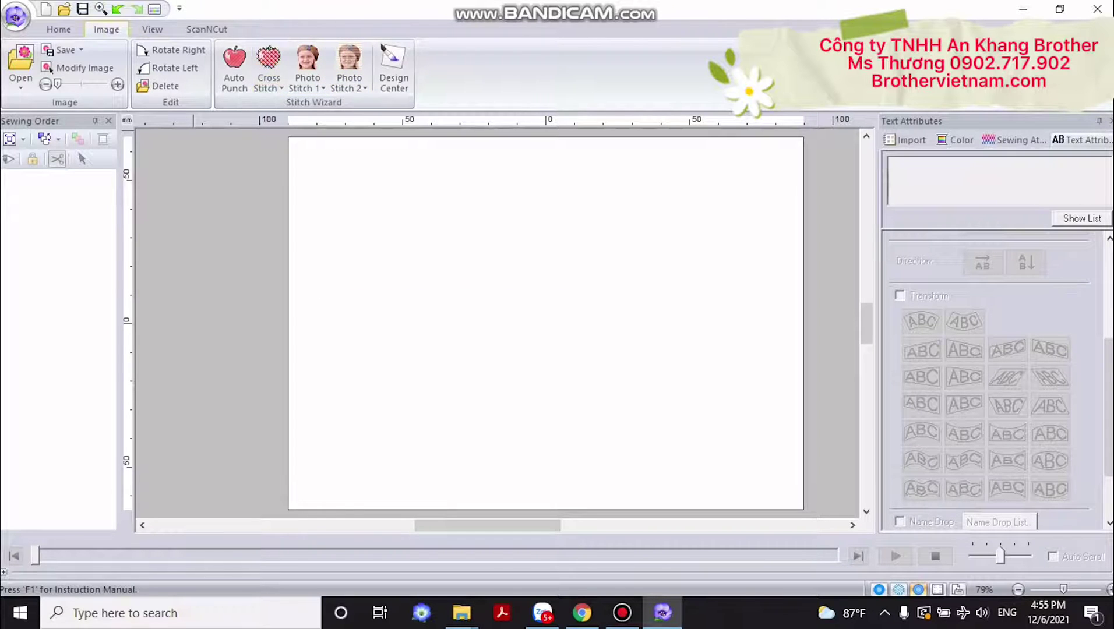
pyautogui.click(152, 29)
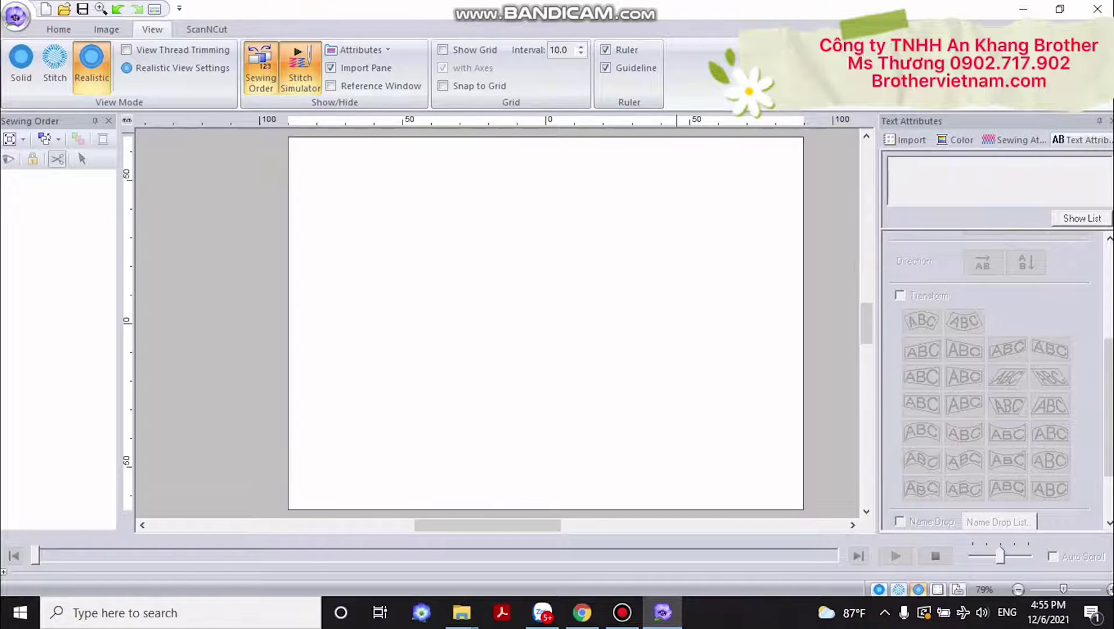
pyautogui.click(59, 29)
pyautogui.click(247, 64)
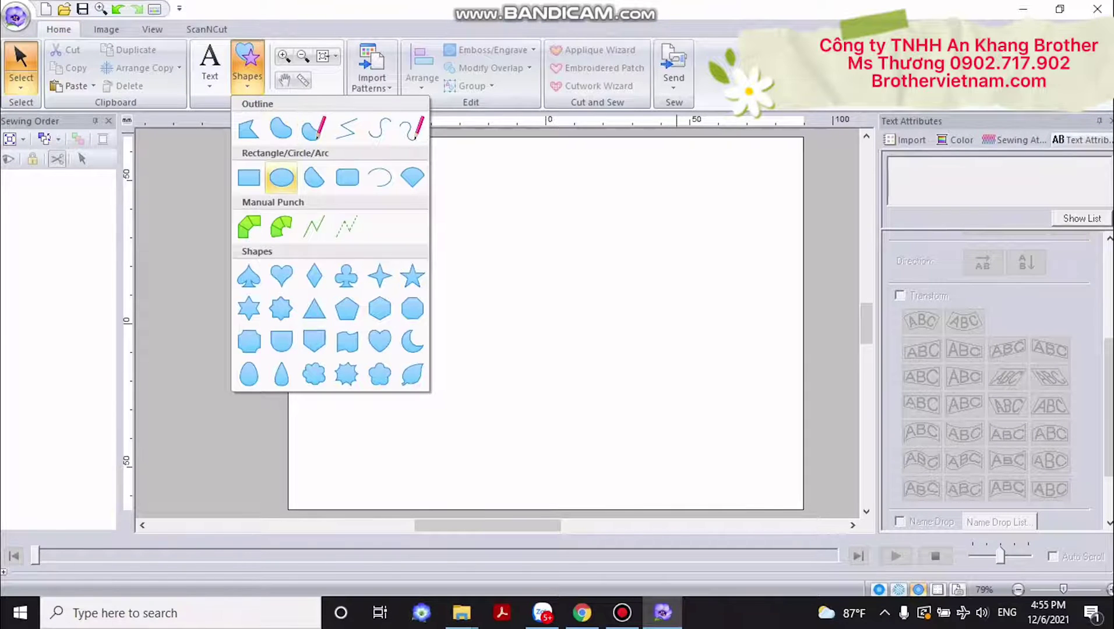
pyautogui.click(280, 178)
pyautogui.moveTo(458, 230); pyautogui.dragTo(639, 411)
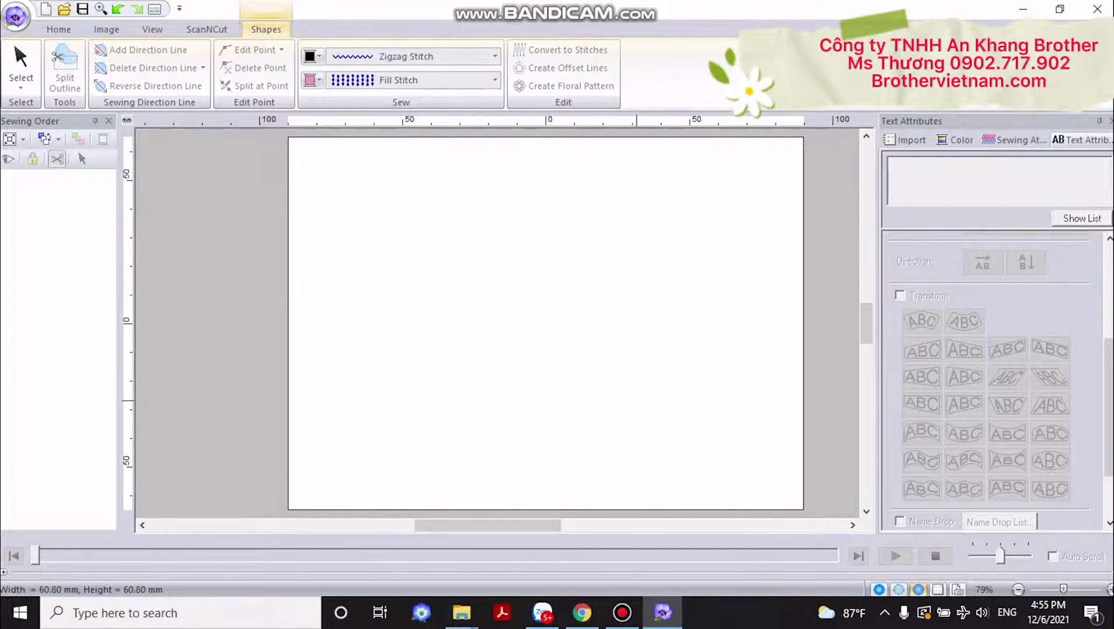
# - Compare how the circle looks in Solid view and in Stitch view
pyautogui.click(152, 29)
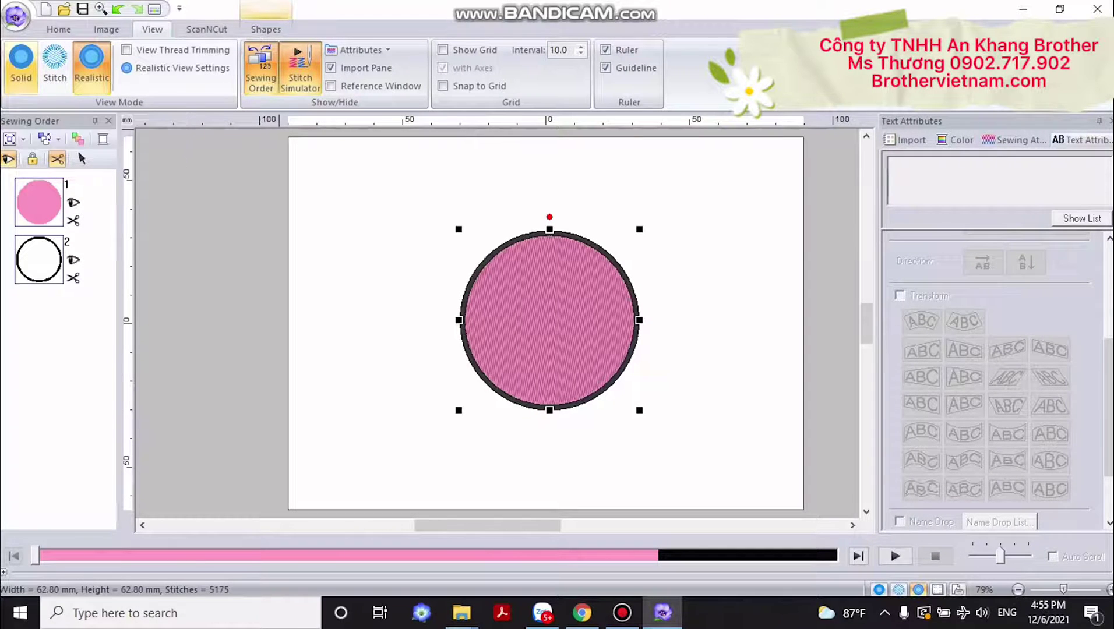
pyautogui.click(21, 64)
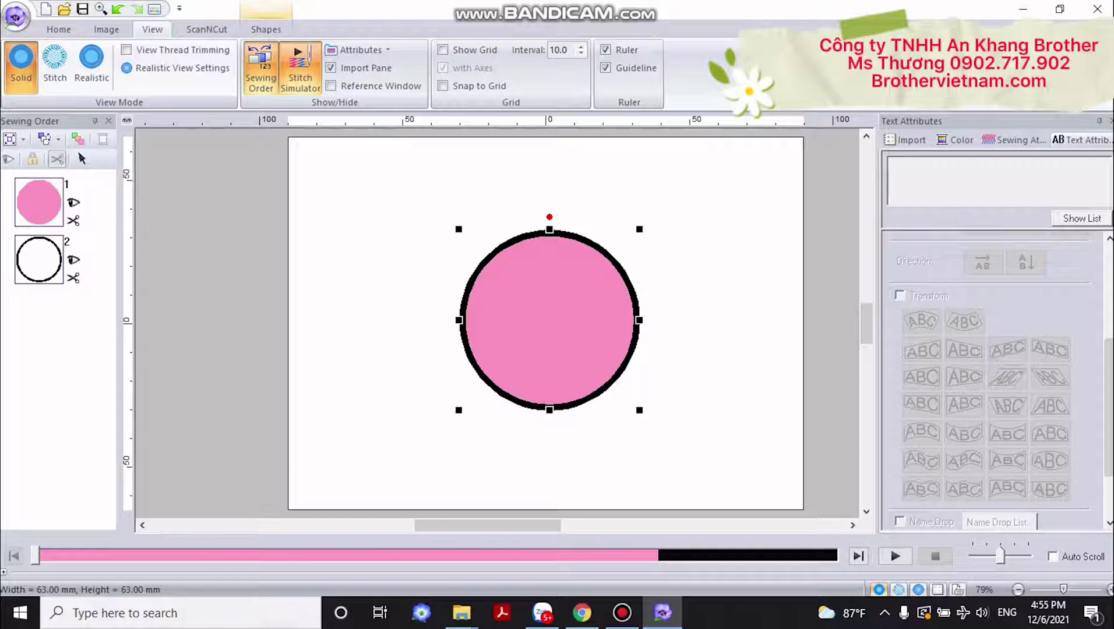
pyautogui.click(54, 65)
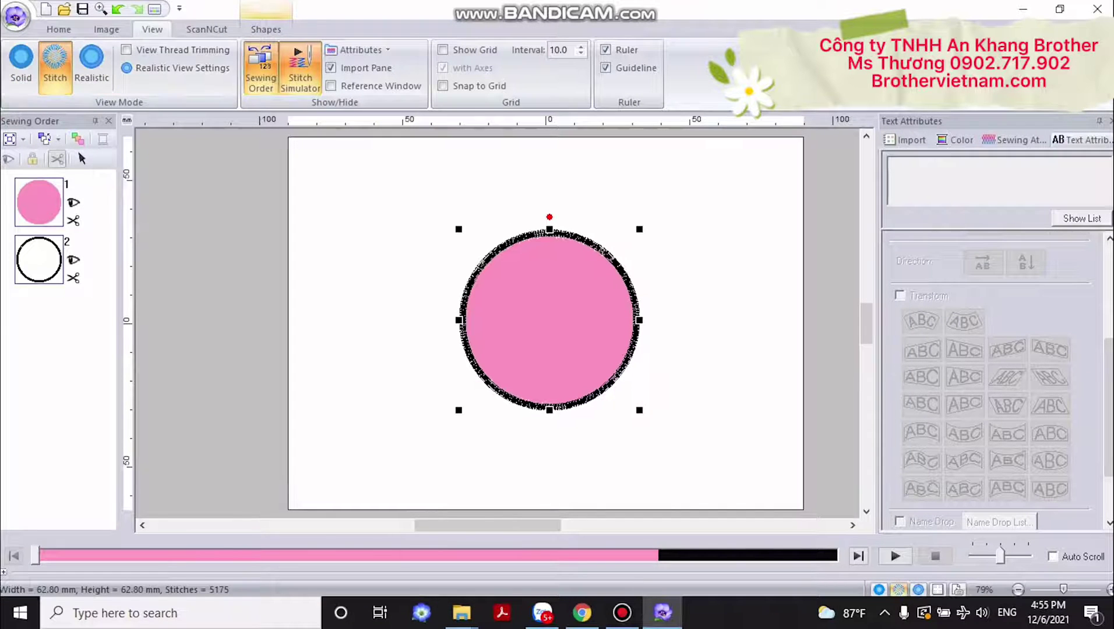
pyautogui.click(1110, 590)
pyautogui.scroll(2, 498, 322)
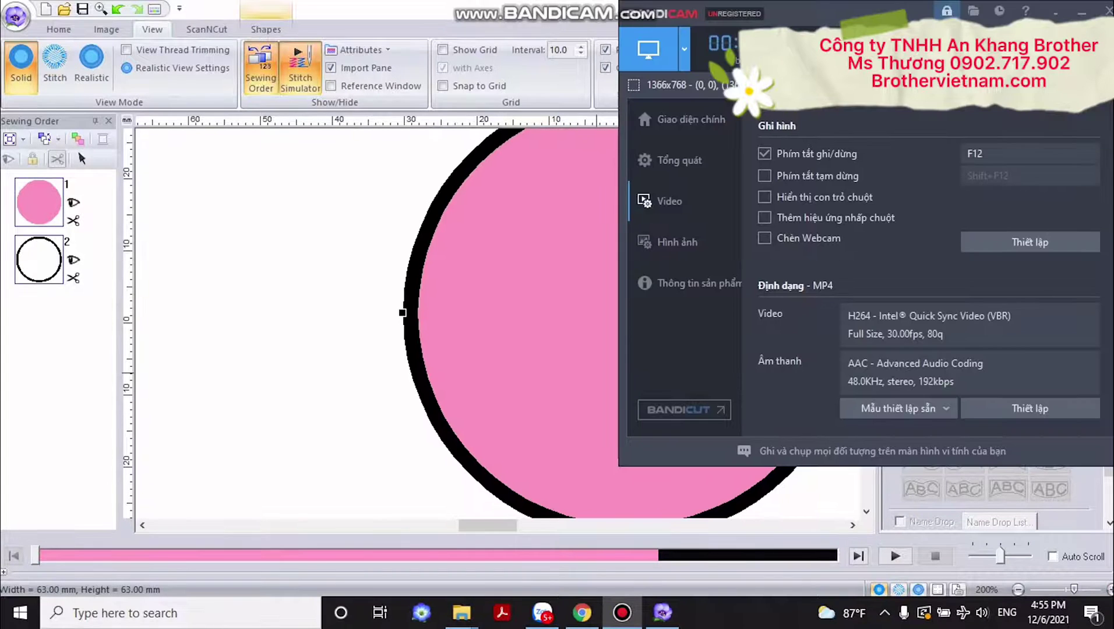
pyautogui.click(1075, 10)
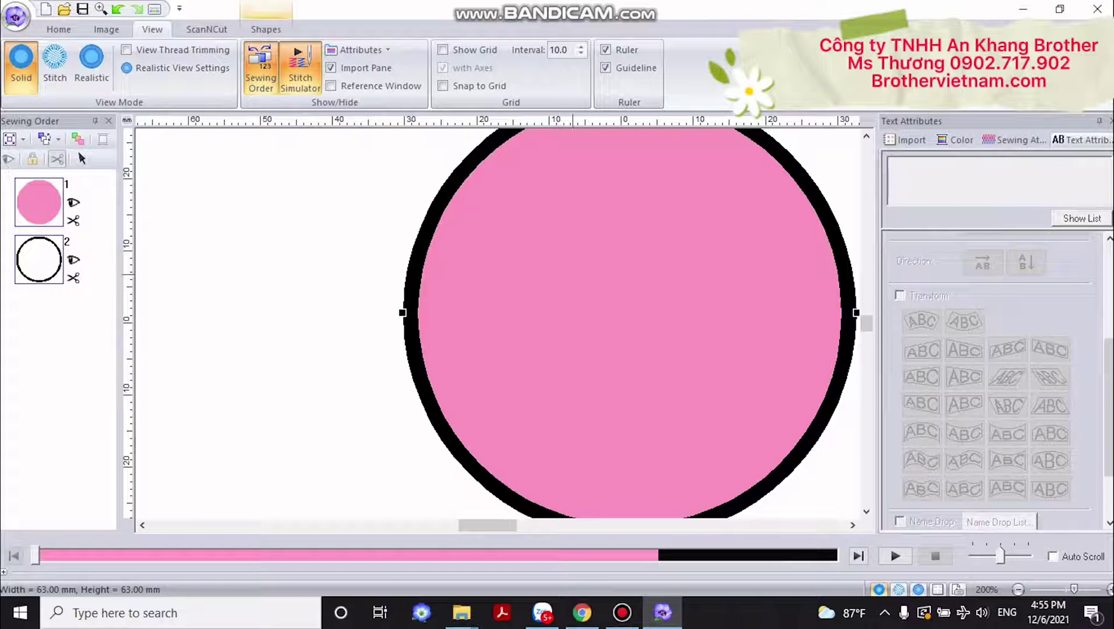
# - Display the enlarged circle in Stitch view and move it slightly up and to the left
pyautogui.click(54, 65)
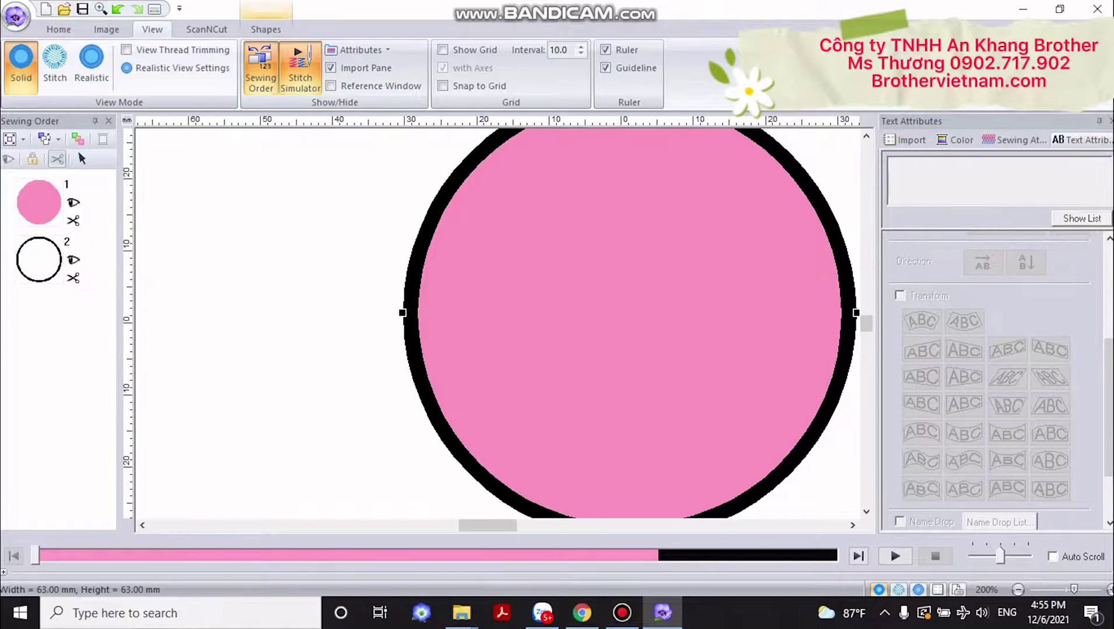
pyautogui.click(55, 65)
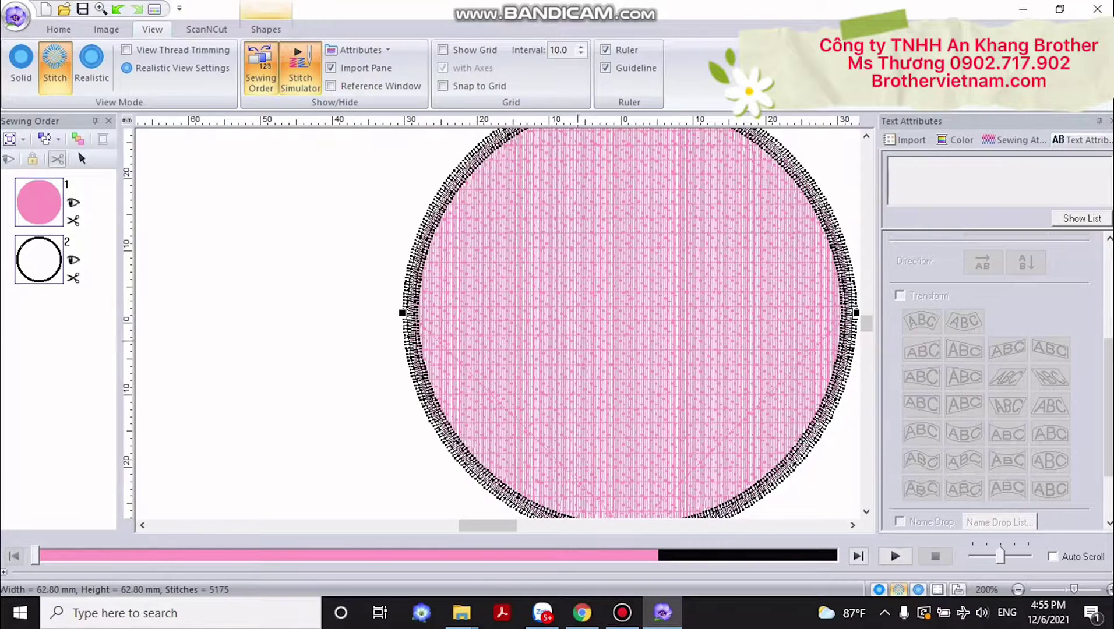
pyautogui.moveTo(565, 343); pyautogui.dragTo(534, 307)
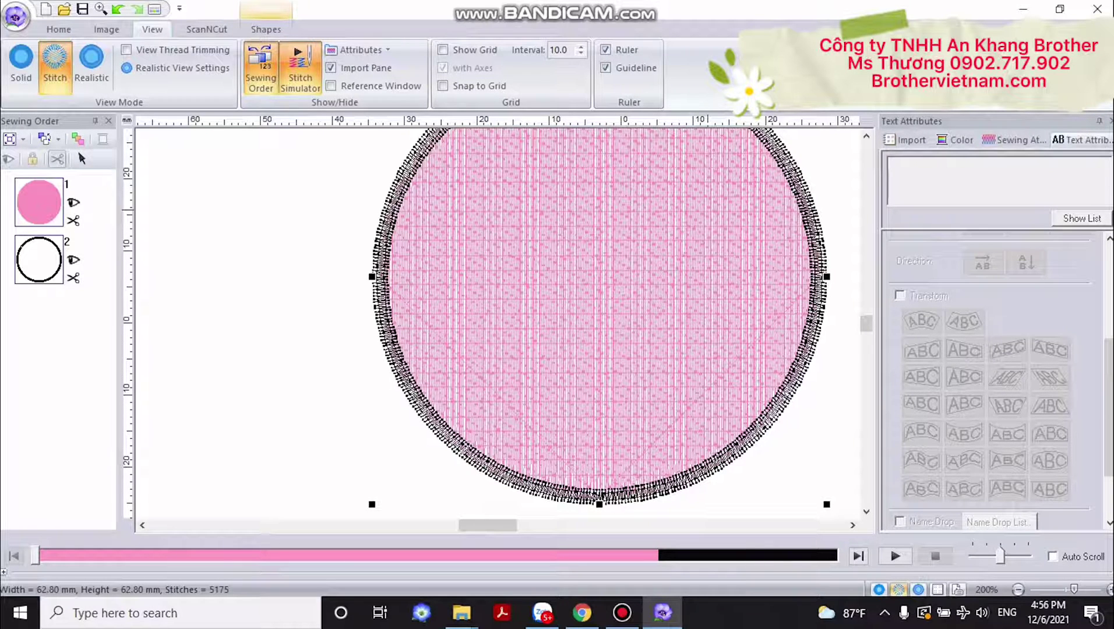
# - Switch the view mode to Realistic and examine the circle's stitching
pyautogui.click(92, 64)
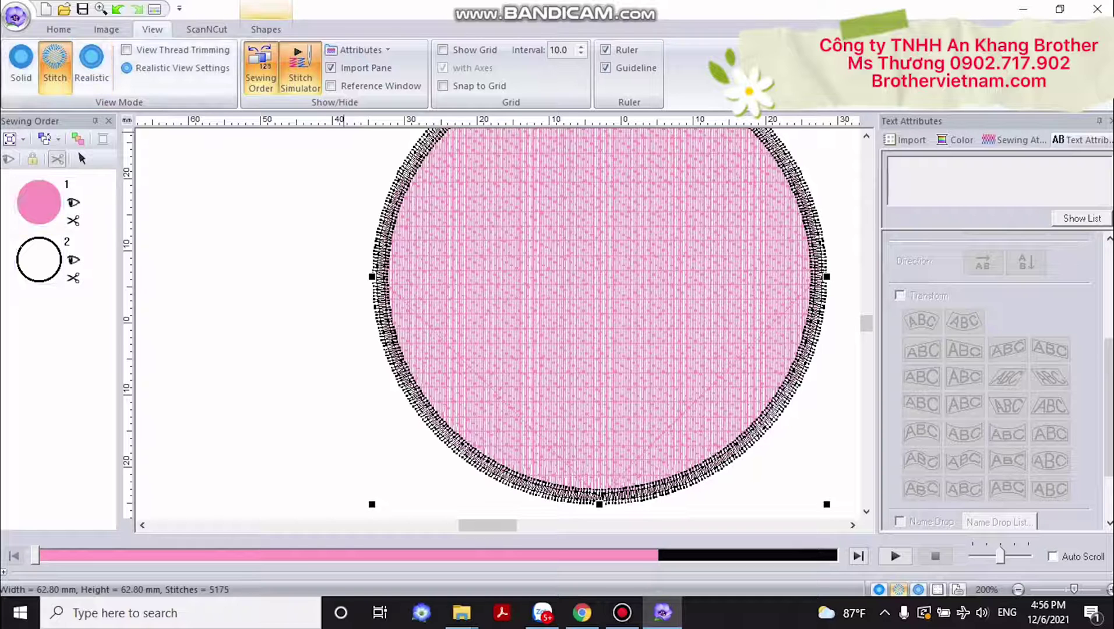
pyautogui.click(92, 61)
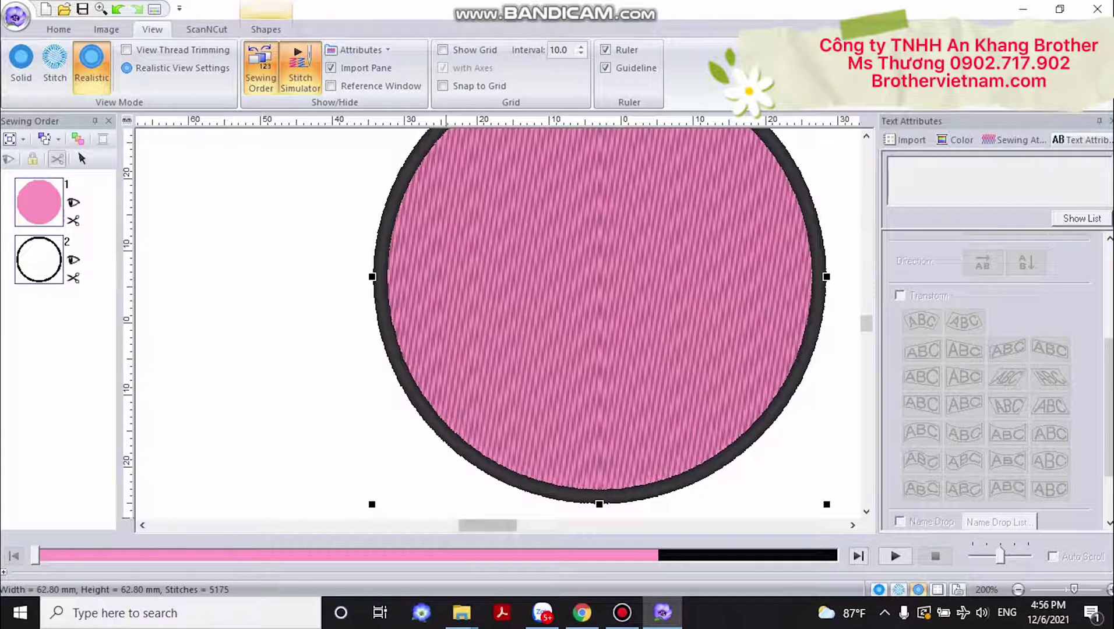
pyautogui.moveTo(488, 525); pyautogui.dragTo(494, 525)
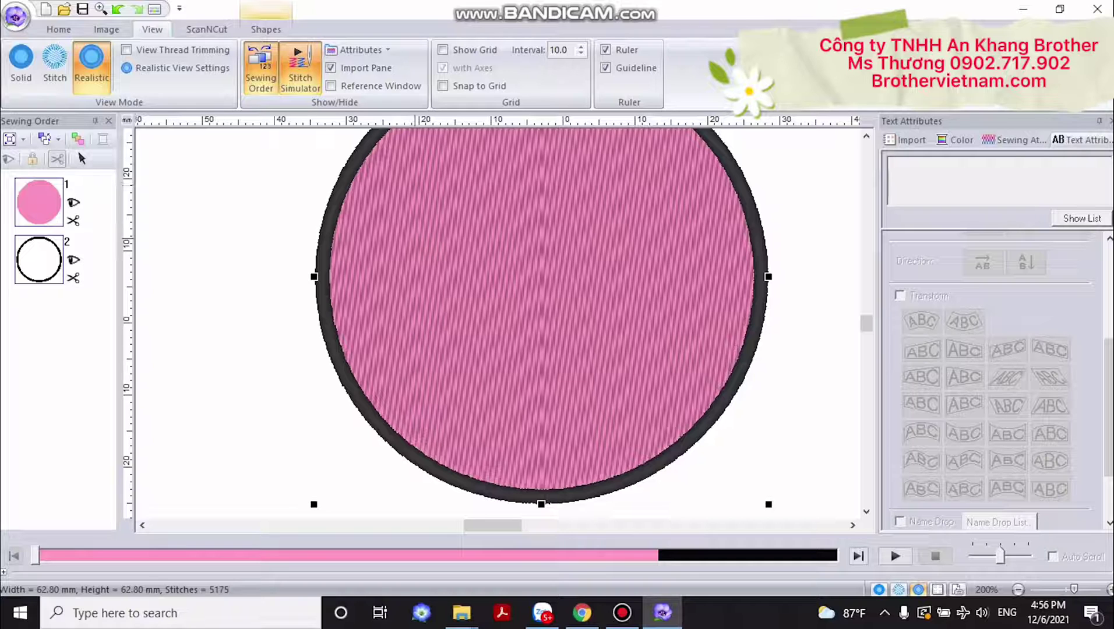
# - Make a copy of the circle and place it below and left of the original, partly overlapping it
pyautogui.hotkey('ctrl', 'v')
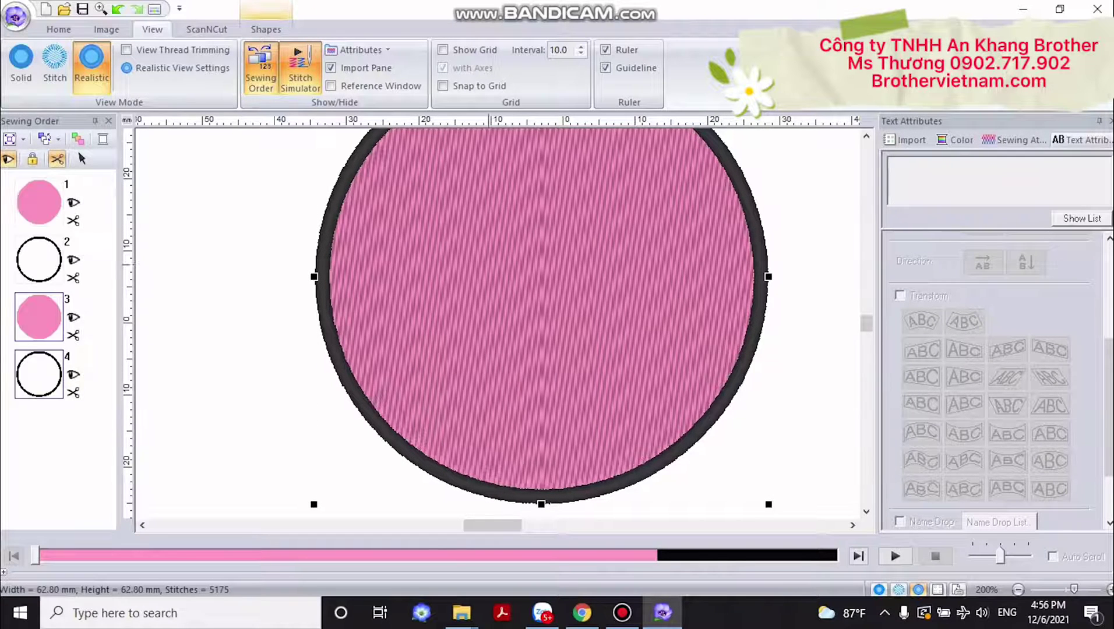
pyautogui.moveTo(500, 270); pyautogui.dragTo(270, 425)
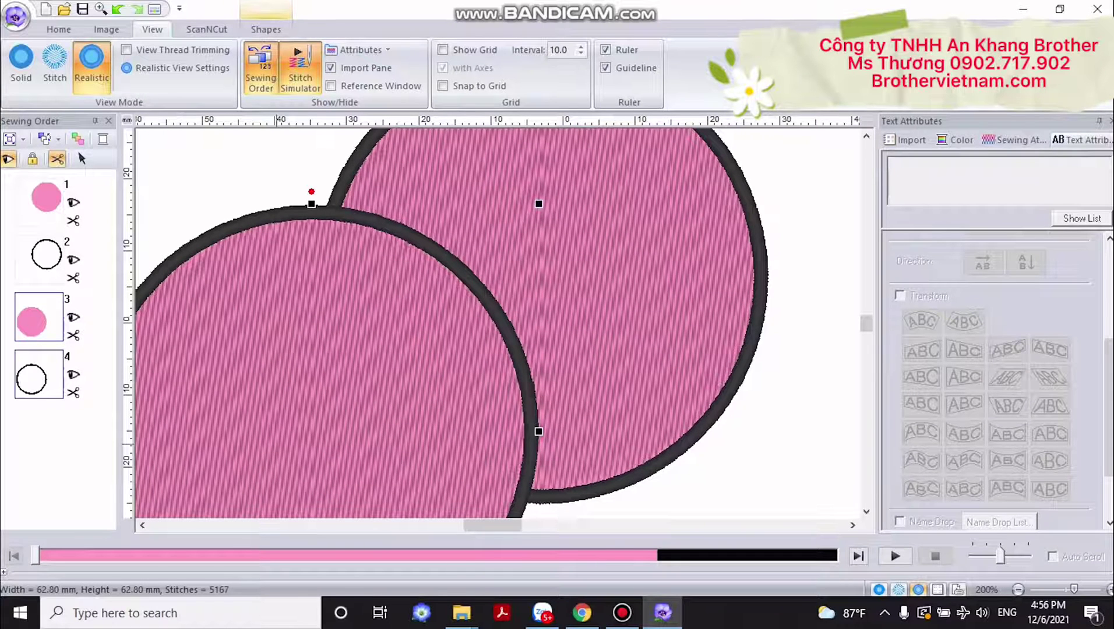
pyautogui.click(1018, 589)
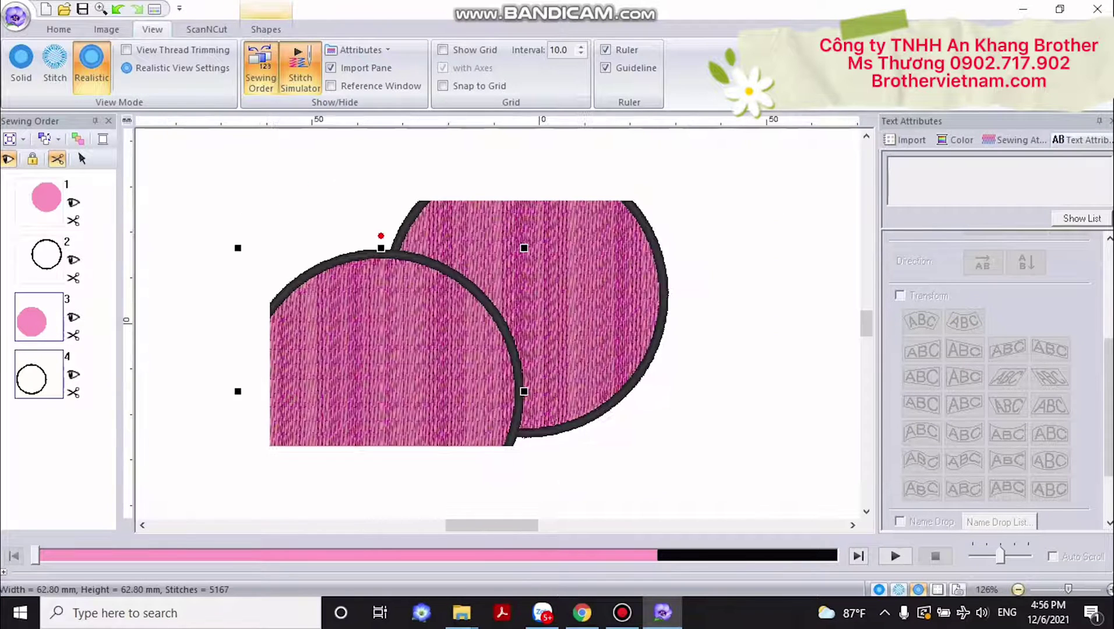
pyautogui.click(1018, 589)
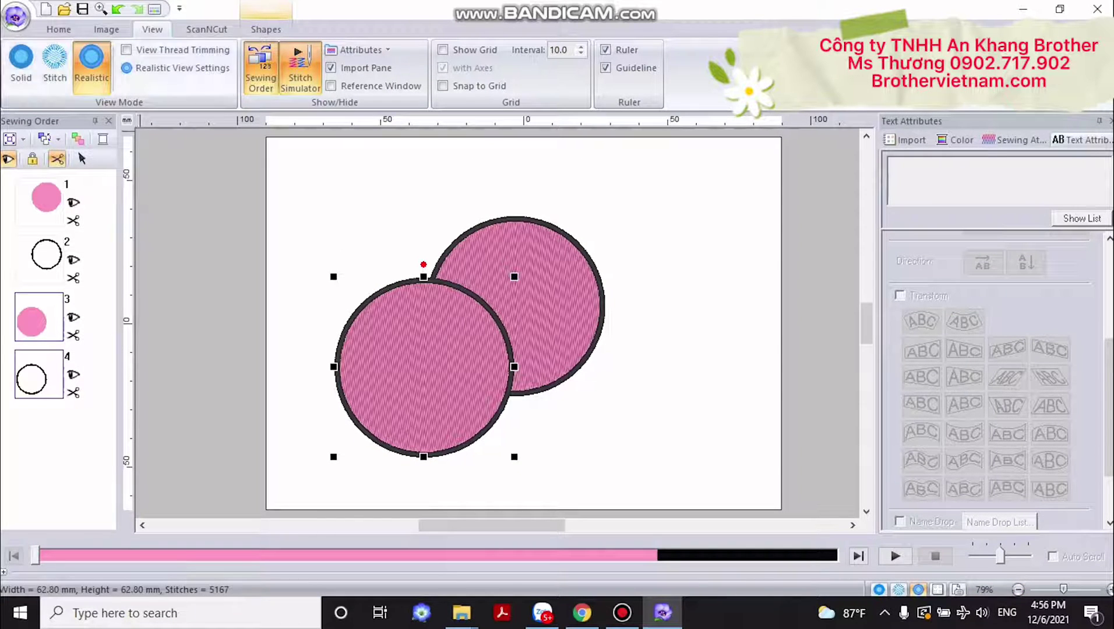
# - Hide the Sewing Order pane, show it again, and deselect the copied circle
pyautogui.click(261, 69)
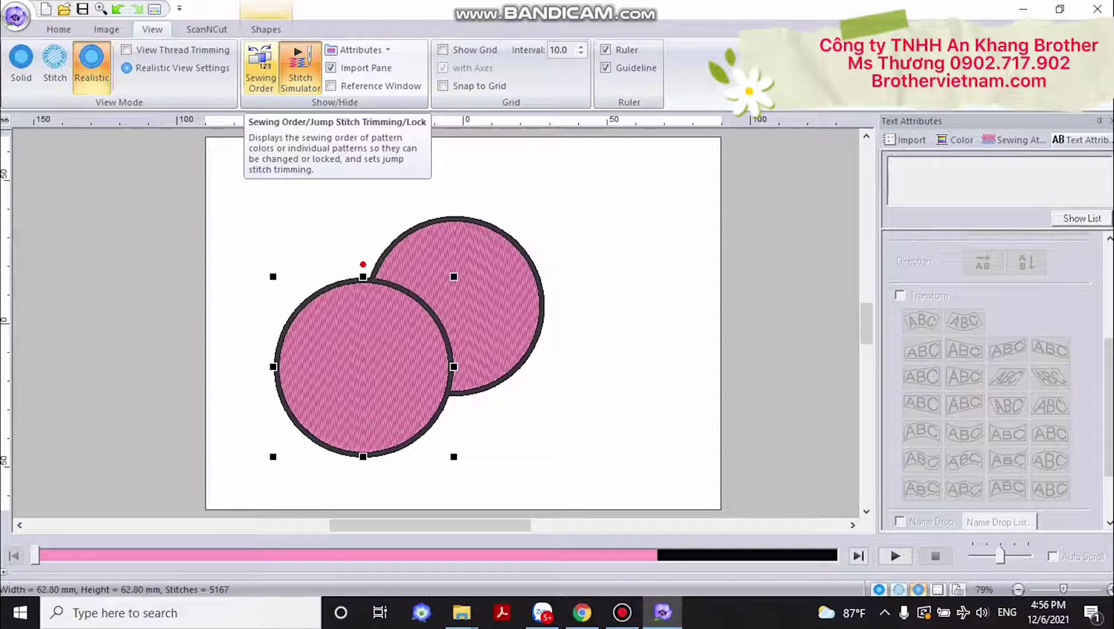
pyautogui.click(260, 69)
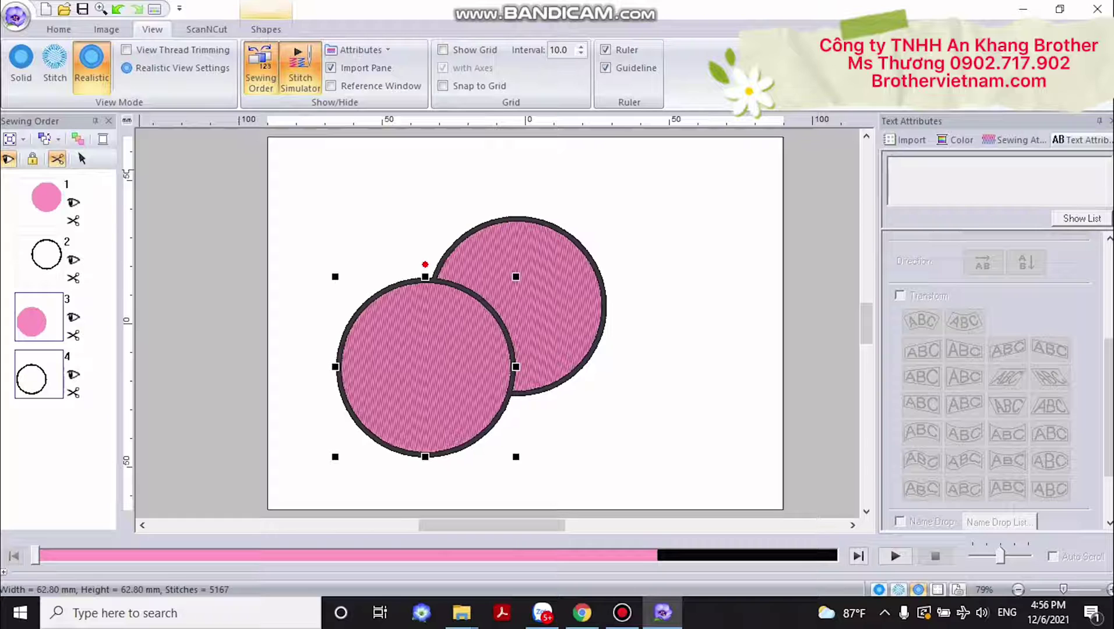
pyautogui.click(300, 208)
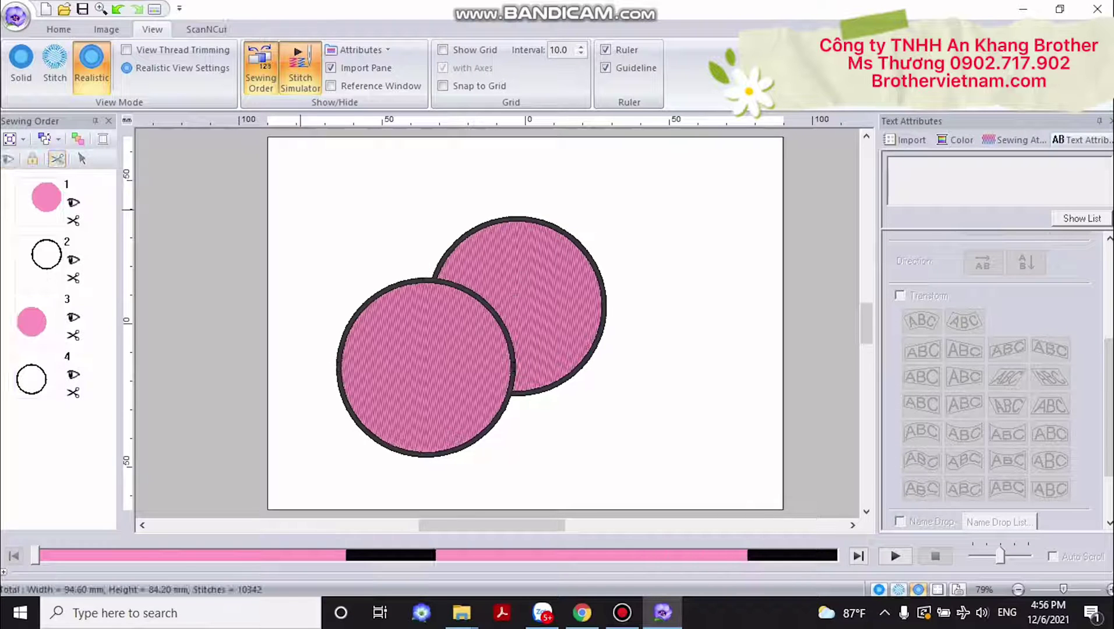
# - Move the front circle slightly upward over the rear circle and deselect it
pyautogui.moveTo(432, 328); pyautogui.dragTo(430, 310)
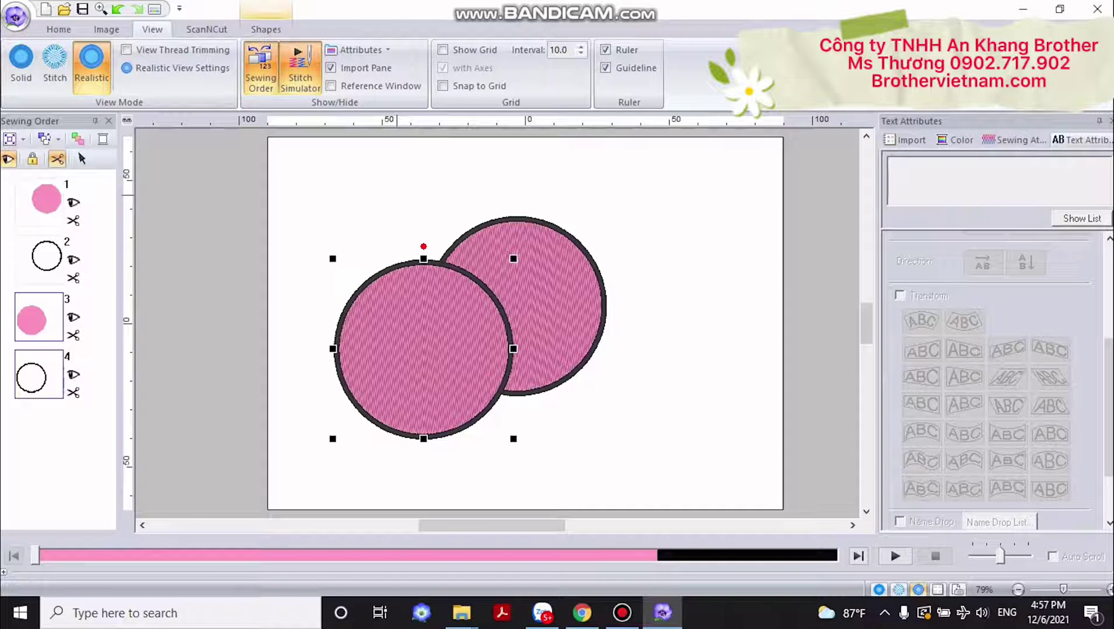
pyautogui.click(308, 221)
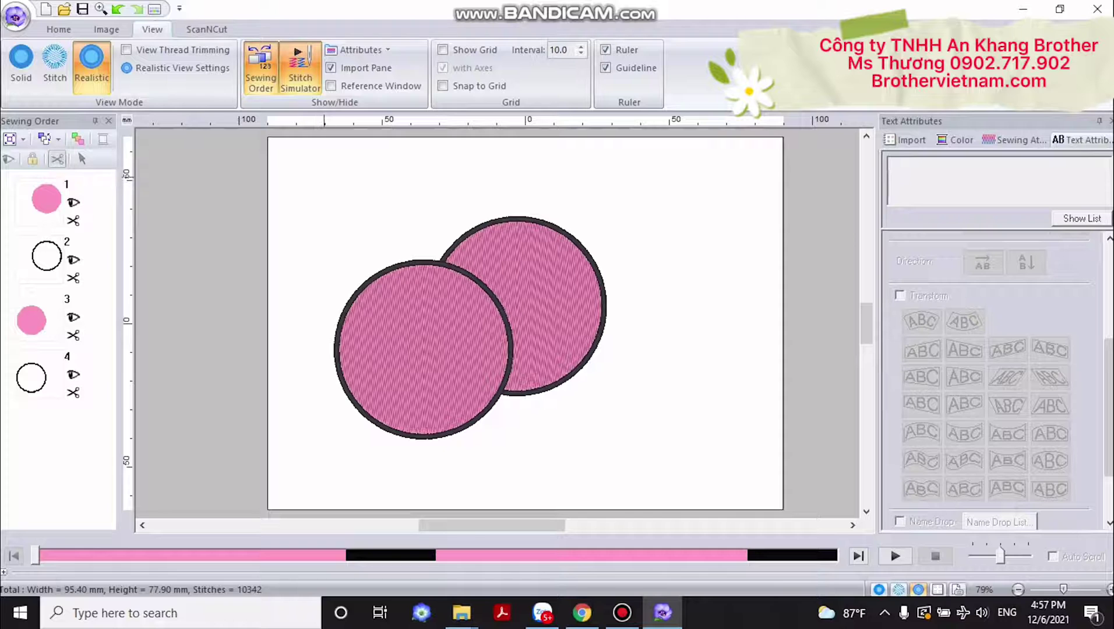
# - Select both overlapping circles and remove the overlap between them
pyautogui.moveTo(322, 176); pyautogui.dragTo(640, 452)
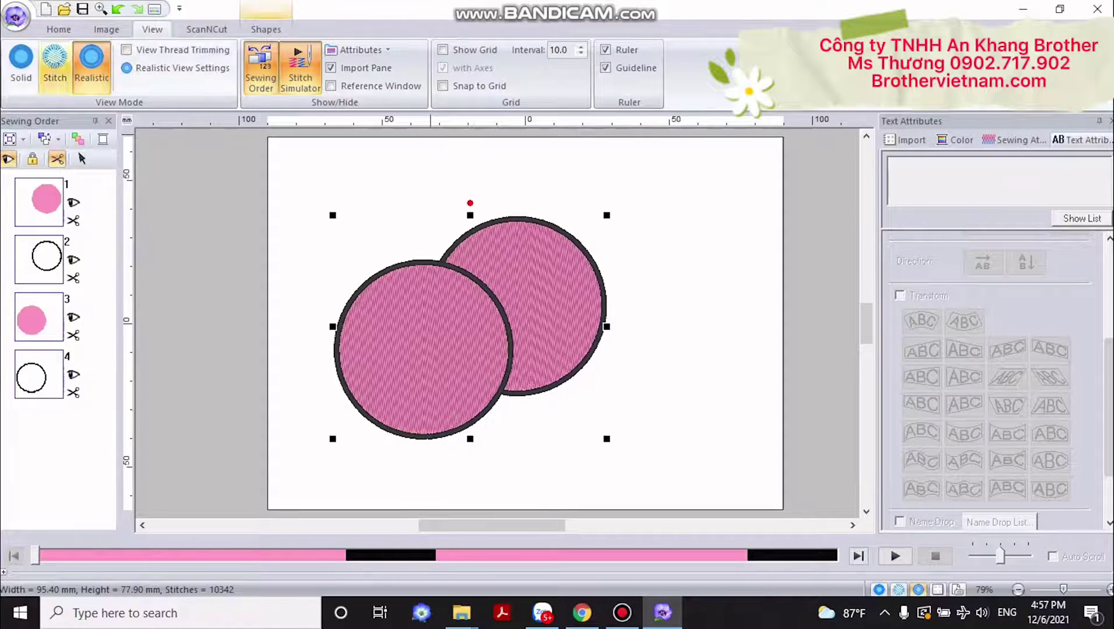
pyautogui.click(59, 29)
pyautogui.click(491, 68)
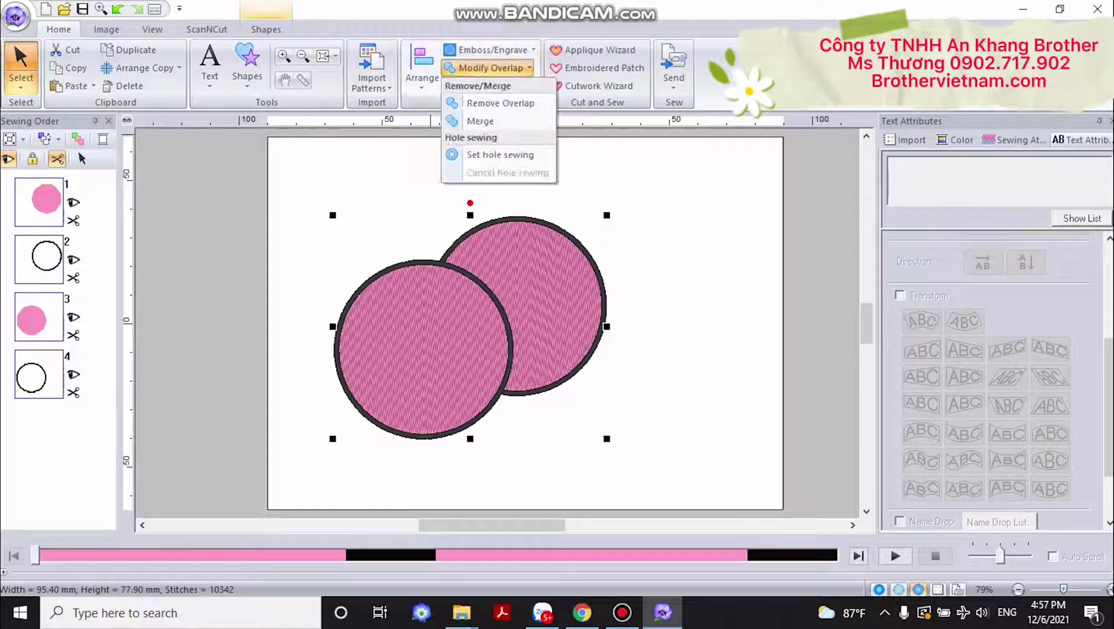
pyautogui.click(500, 103)
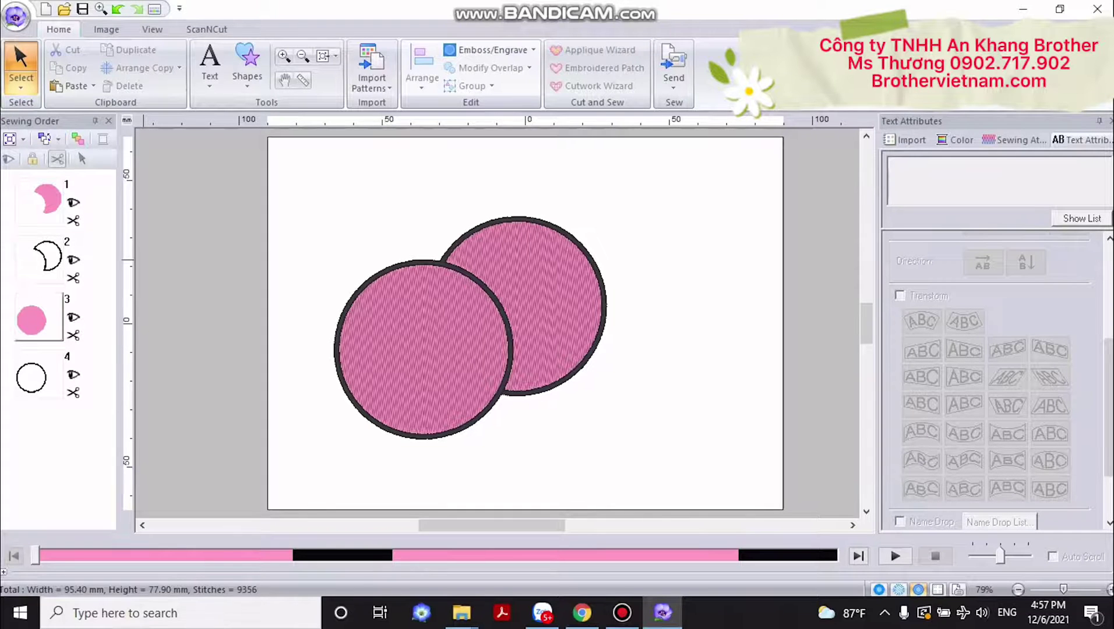
# - Move the front circle's pink fill directly after the crescent's pink fill in the sewing order and compare the neighbouring entries
pyautogui.click(39, 317)
pyautogui.moveTo(38, 317); pyautogui.dragTo(39, 257)
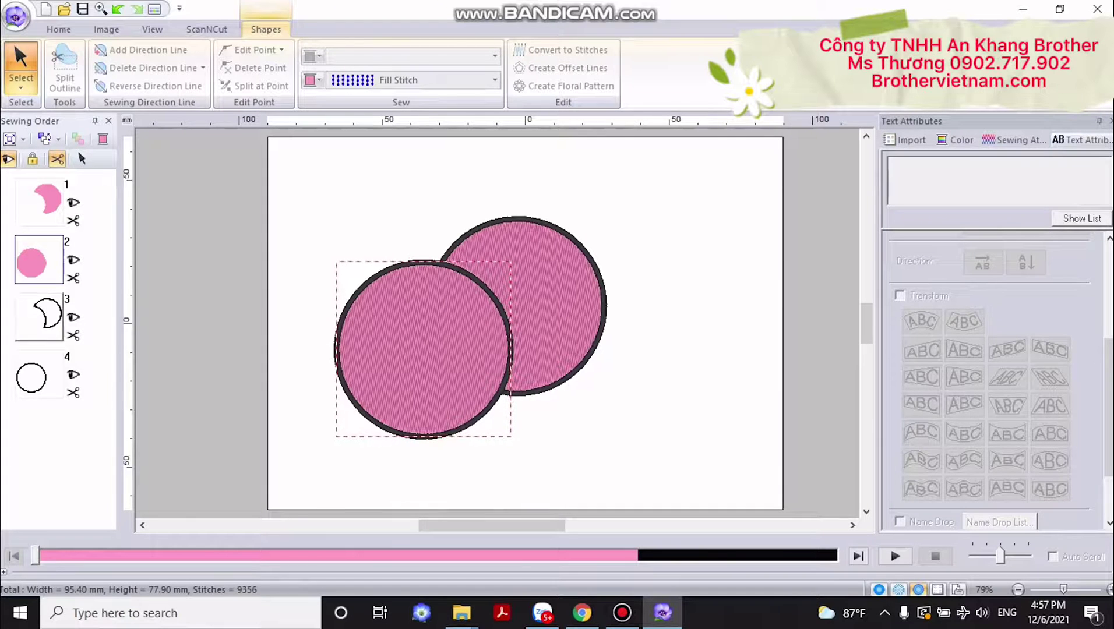
pyautogui.click(39, 317)
pyautogui.click(38, 260)
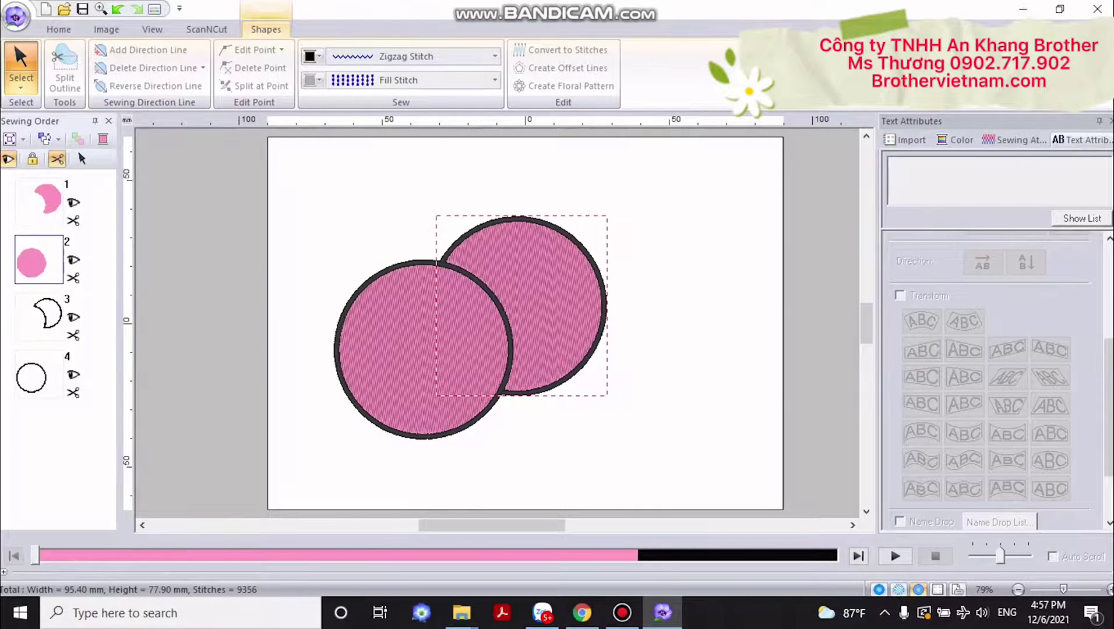
pyautogui.moveTo(38, 259); pyautogui.dragTo(38, 236)
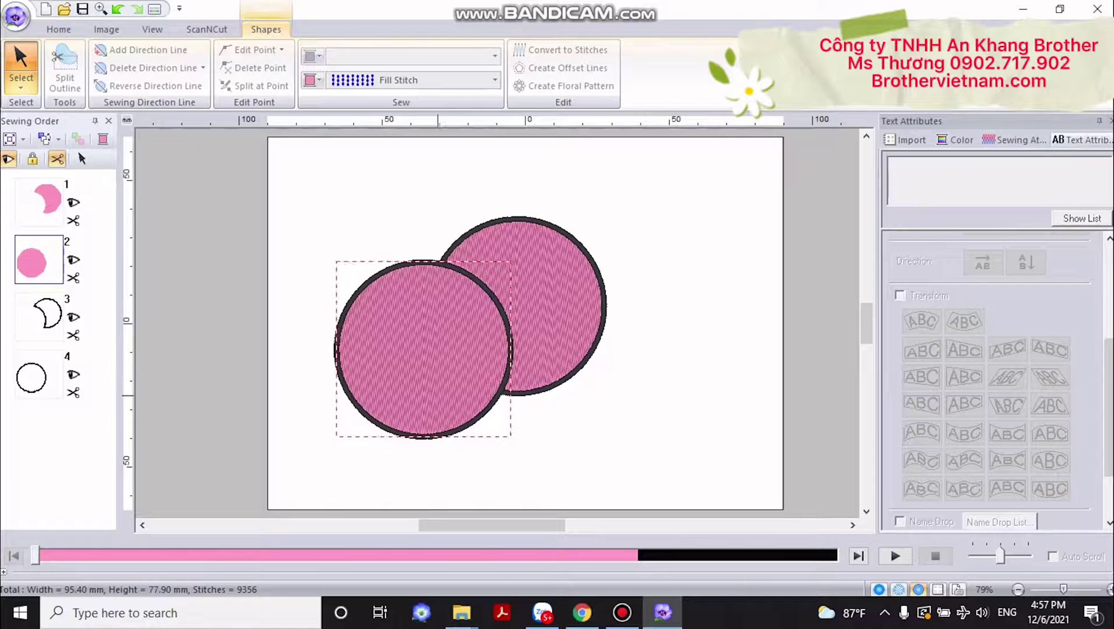
# - Move the front circle's fill to the end of the sewing order, return it to third place before its outline, and deselect it
pyautogui.moveTo(39, 259); pyautogui.dragTo(39, 402)
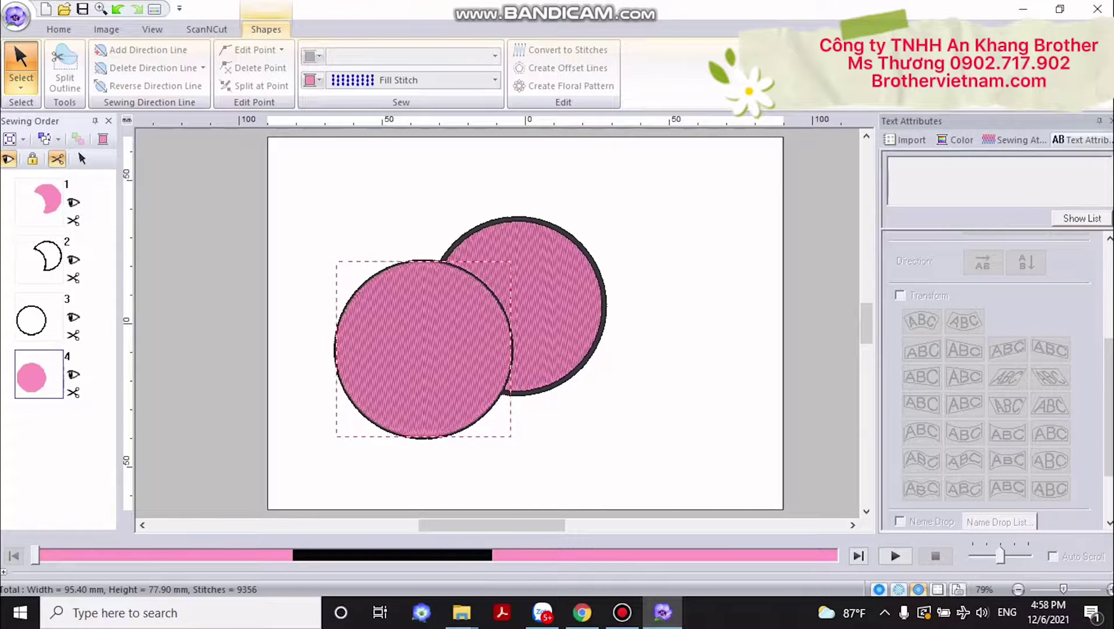
pyautogui.moveTo(39, 376); pyautogui.dragTo(39, 274)
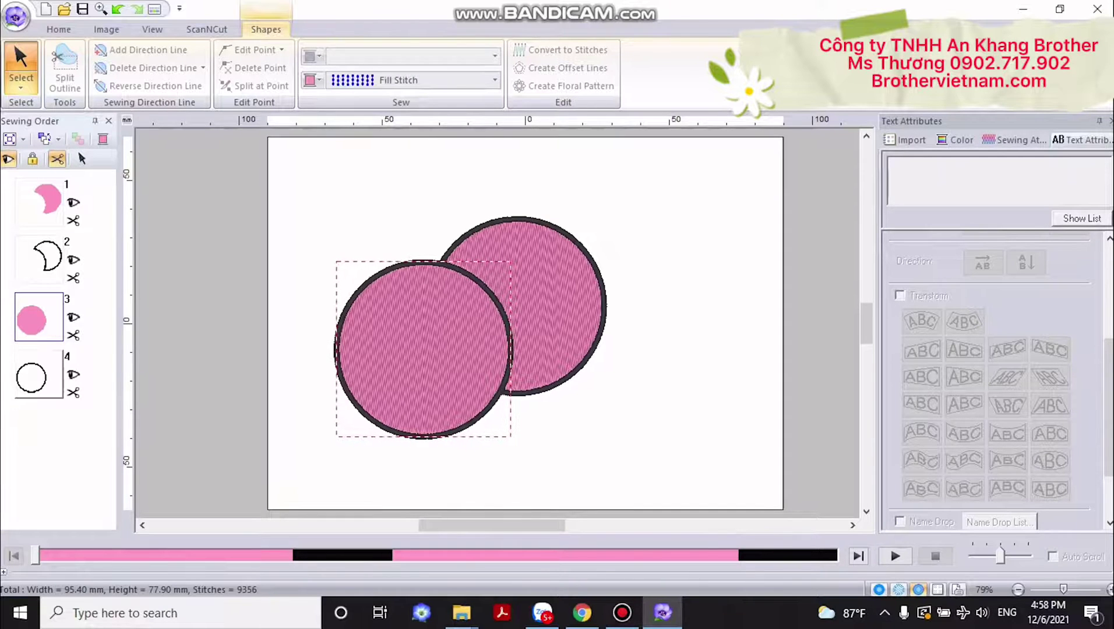
pyautogui.click(341, 248)
# - Hide the Stitch Simulator pane and show it again
pyautogui.click(152, 29)
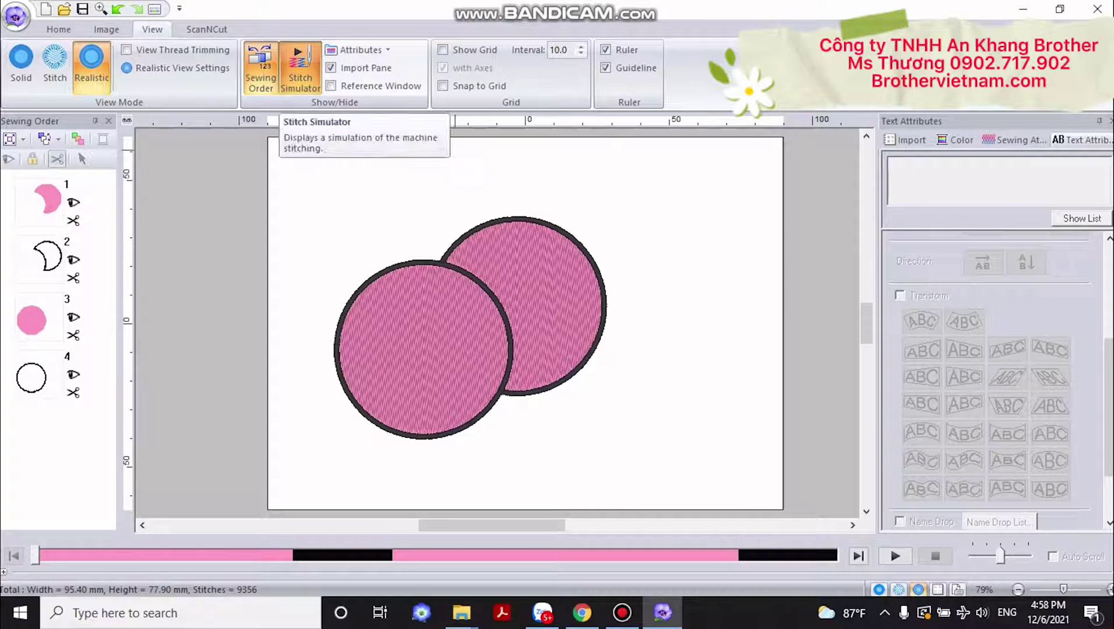
pyautogui.click(300, 68)
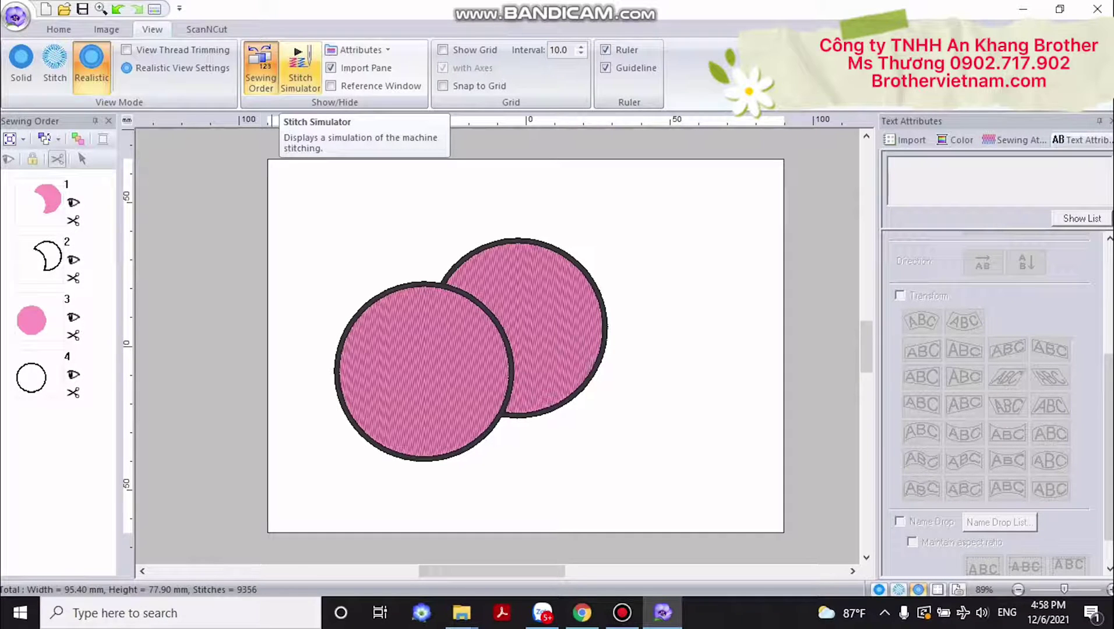
pyautogui.click(301, 67)
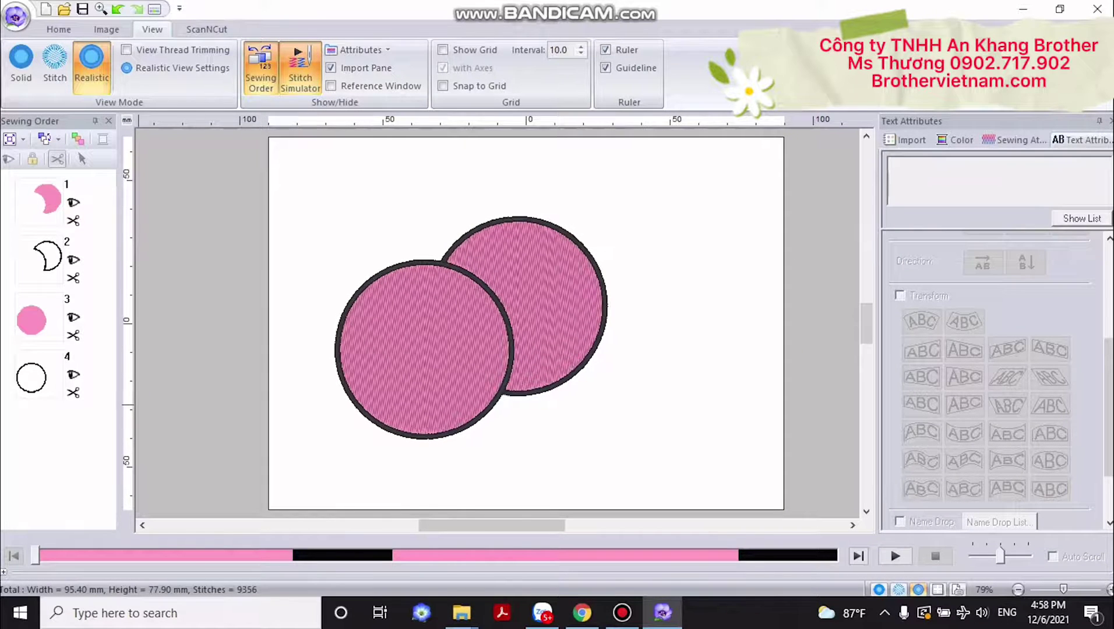
# - Place the front circle's pink fill second in the sewing order, ahead of the crescent outline, and deselect it
pyautogui.moveTo(39, 317); pyautogui.dragTo(38, 234)
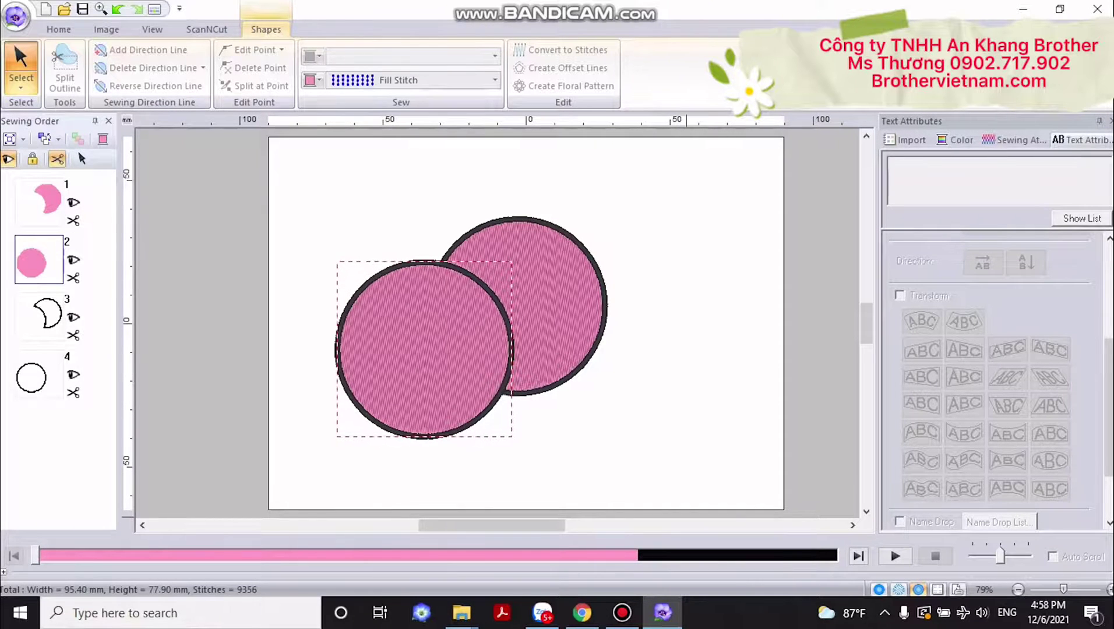
pyautogui.click(689, 438)
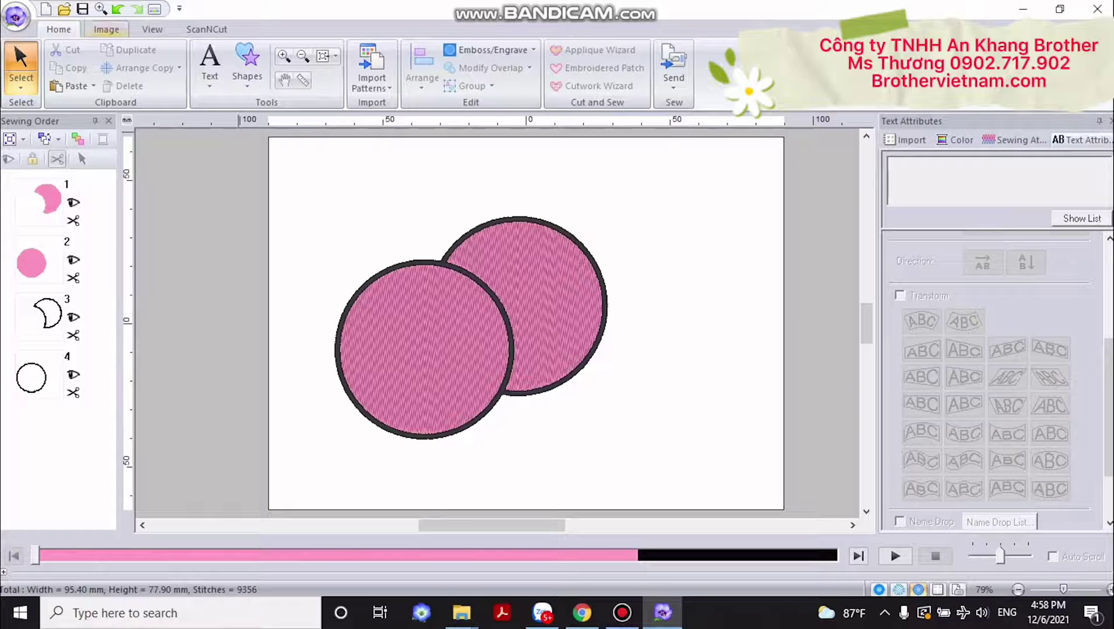
# - Examine the list of attribute panes and the rear circle's Sewing Attributes, Text Attributes, Import and Color panes
pyautogui.click(152, 29)
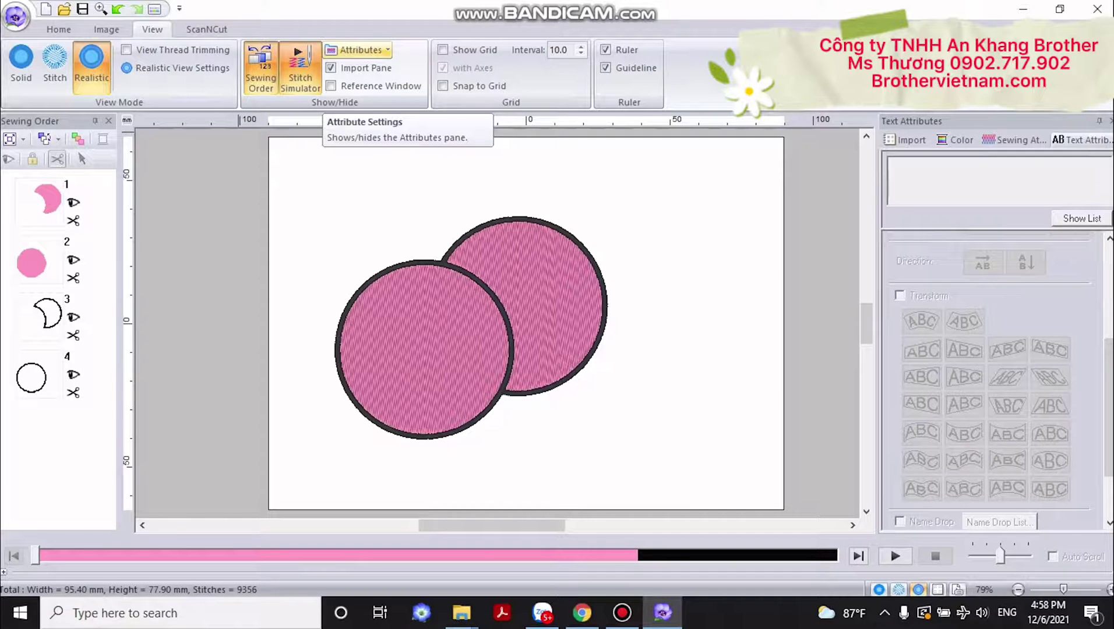
pyautogui.click(358, 50)
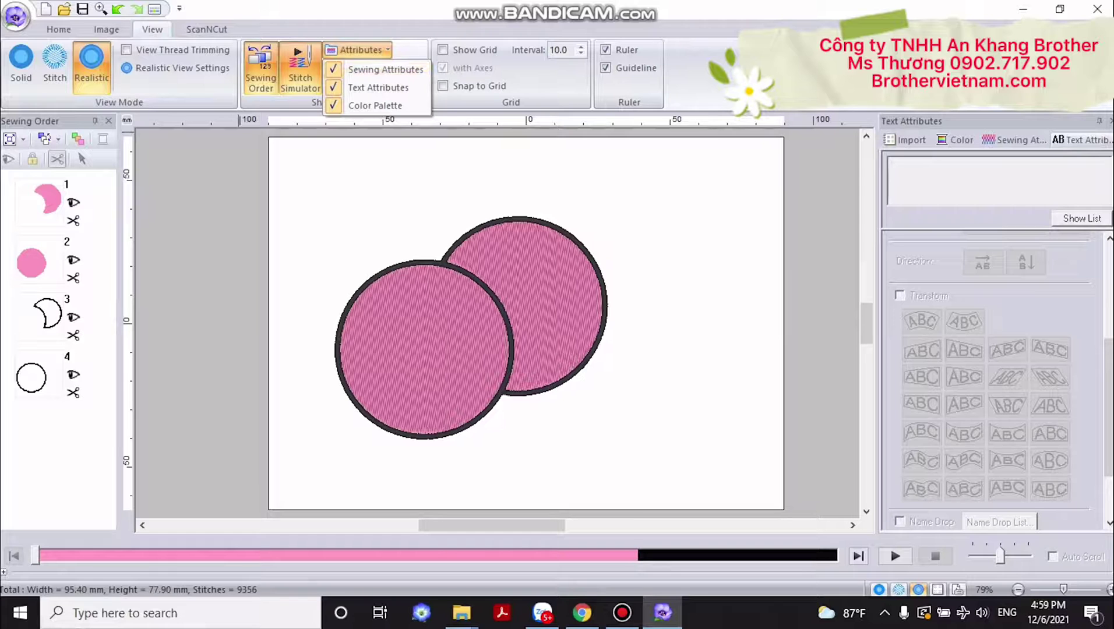
pyautogui.click(955, 140)
pyautogui.click(1016, 140)
pyautogui.click(1083, 140)
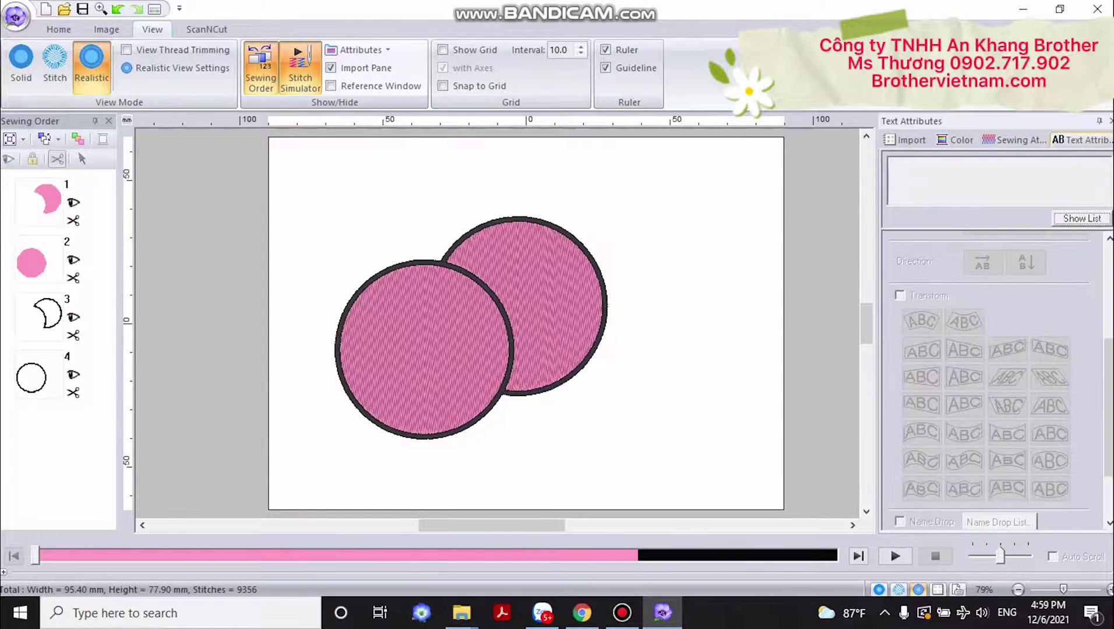
pyautogui.click(1015, 140)
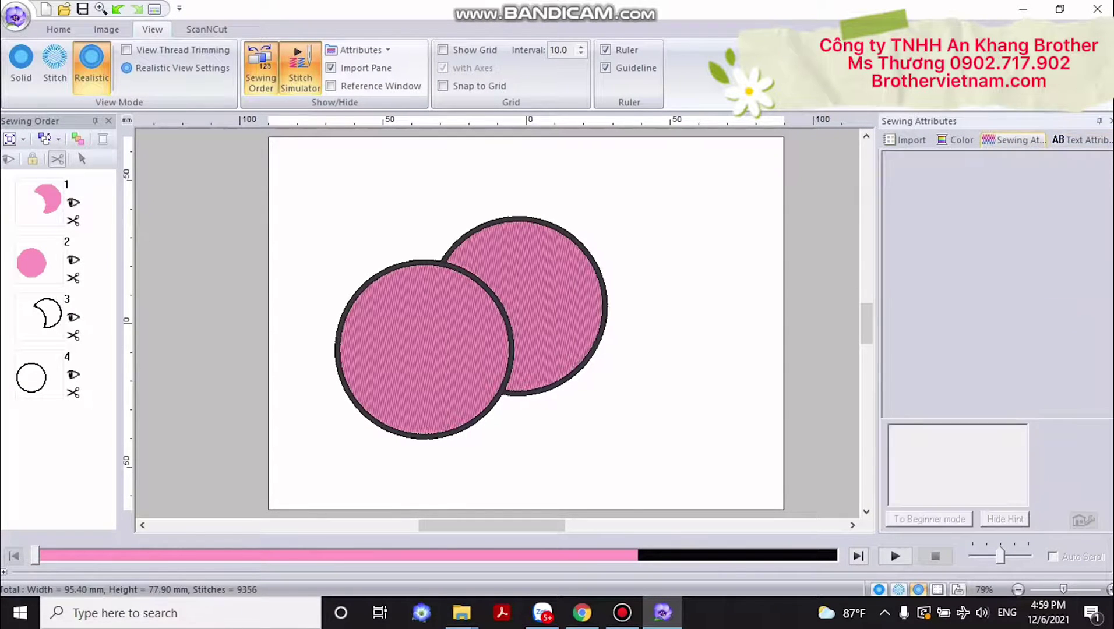
pyautogui.click(569, 293)
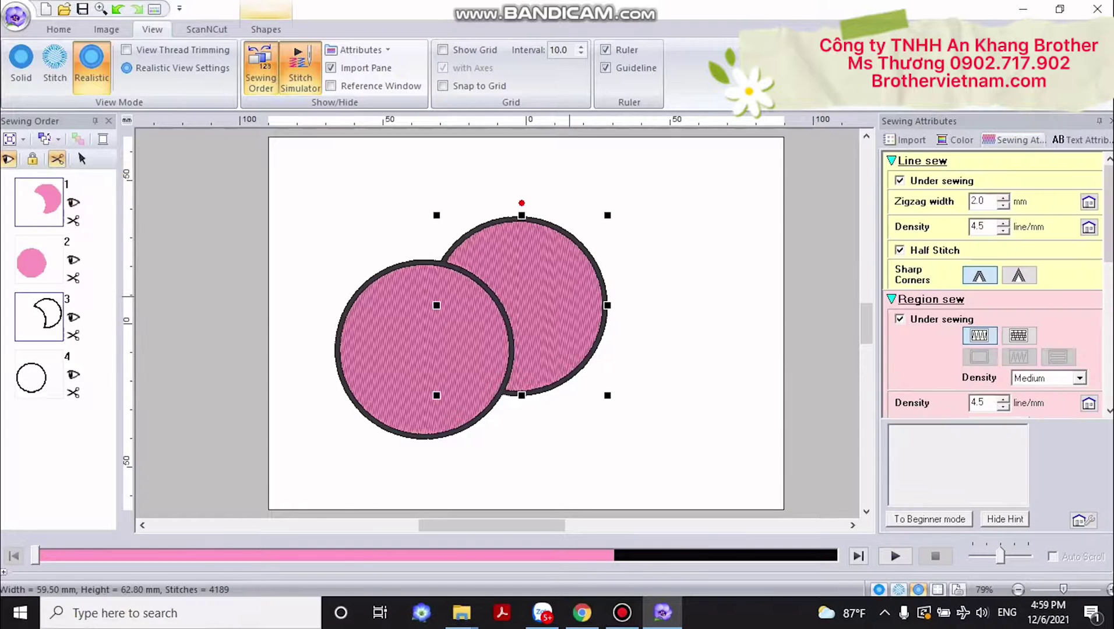
pyautogui.click(1083, 140)
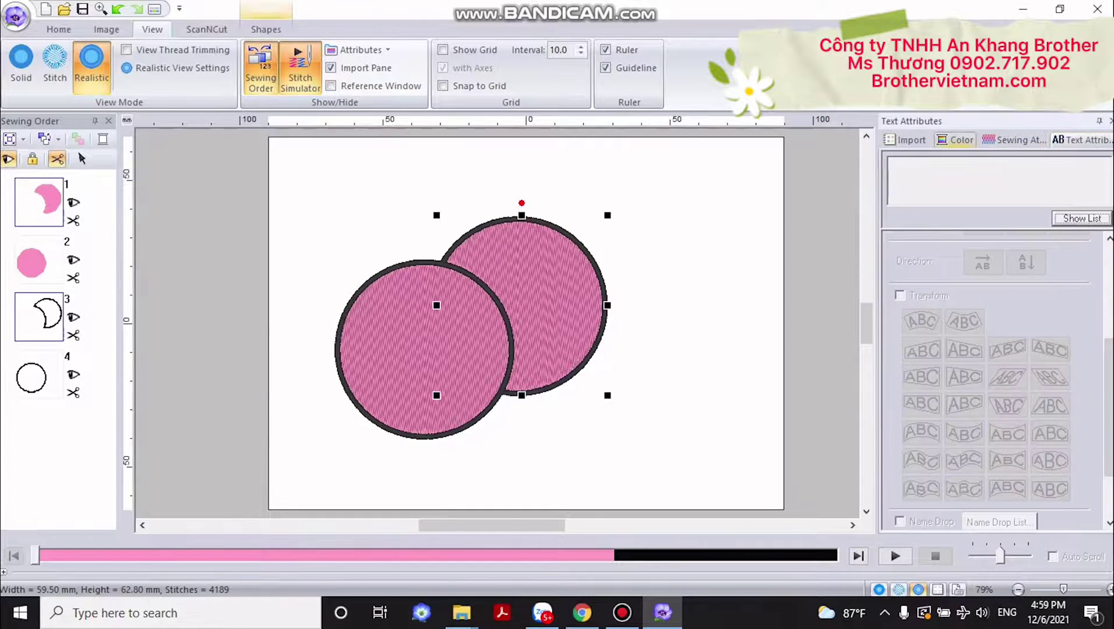
pyautogui.click(906, 140)
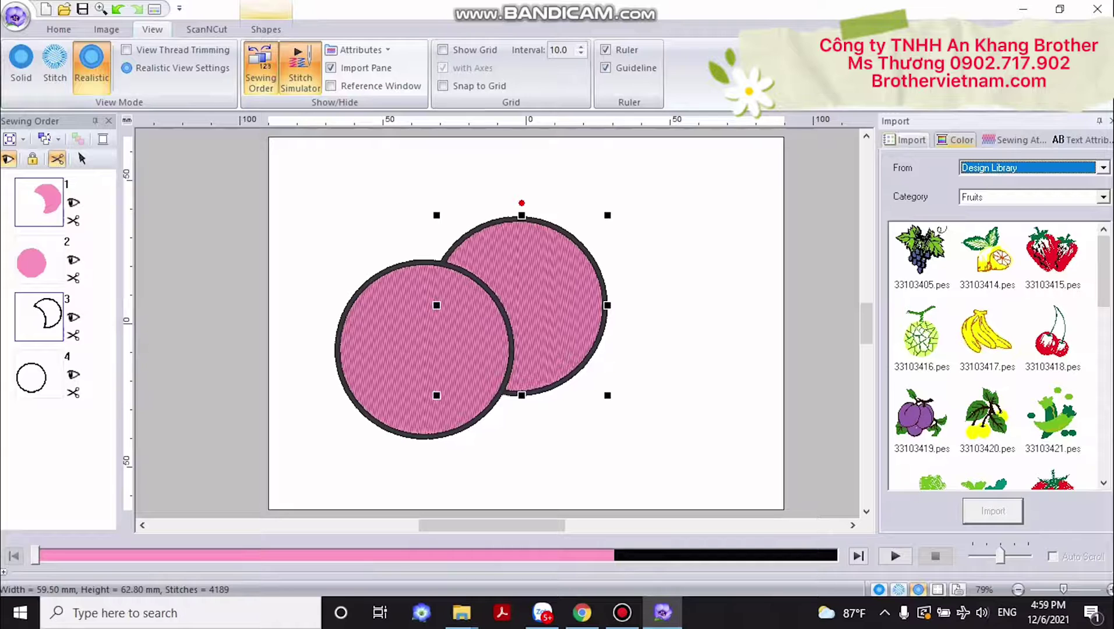
pyautogui.click(956, 139)
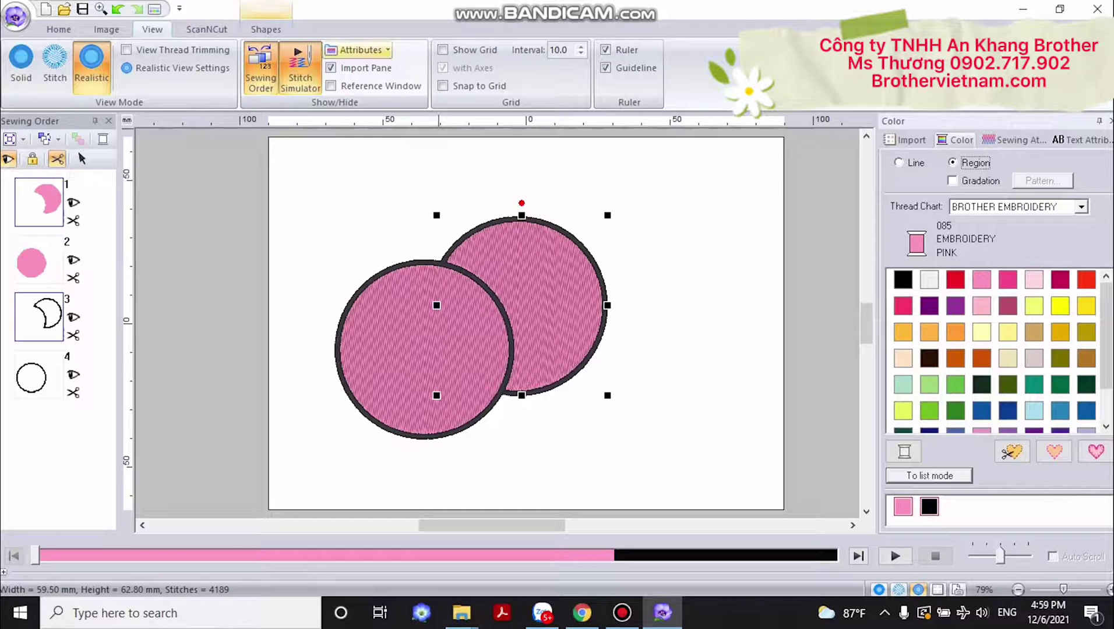
# - Hide the Sewing Attributes, Text Attributes and Color Palette panes
pyautogui.click(360, 49)
pyautogui.click(385, 69)
pyautogui.click(360, 49)
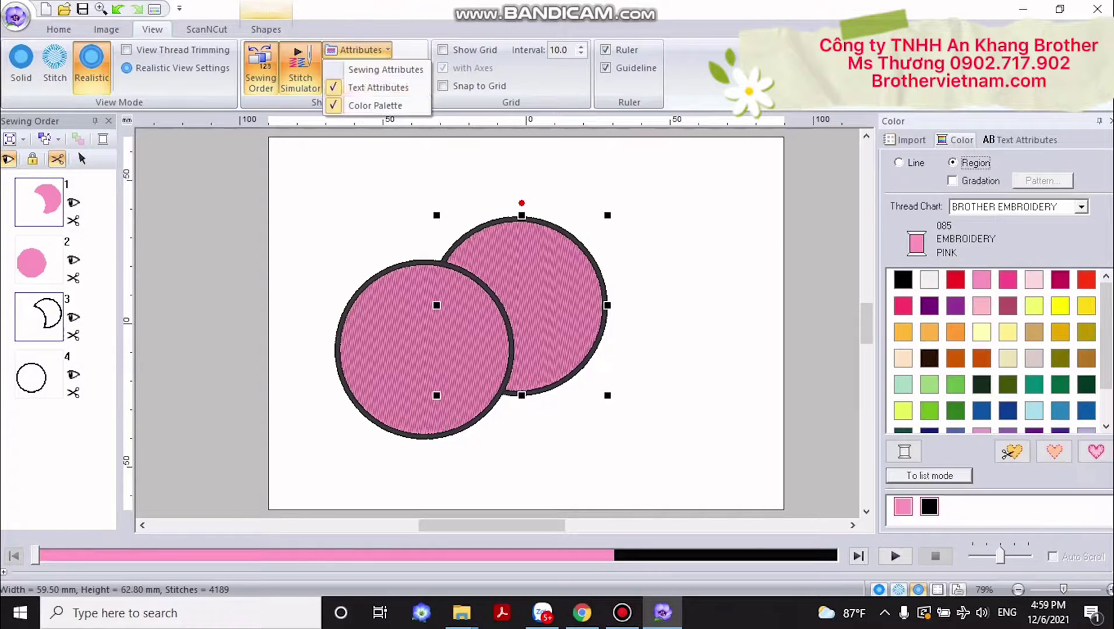
pyautogui.click(379, 87)
pyautogui.click(360, 49)
pyautogui.click(375, 105)
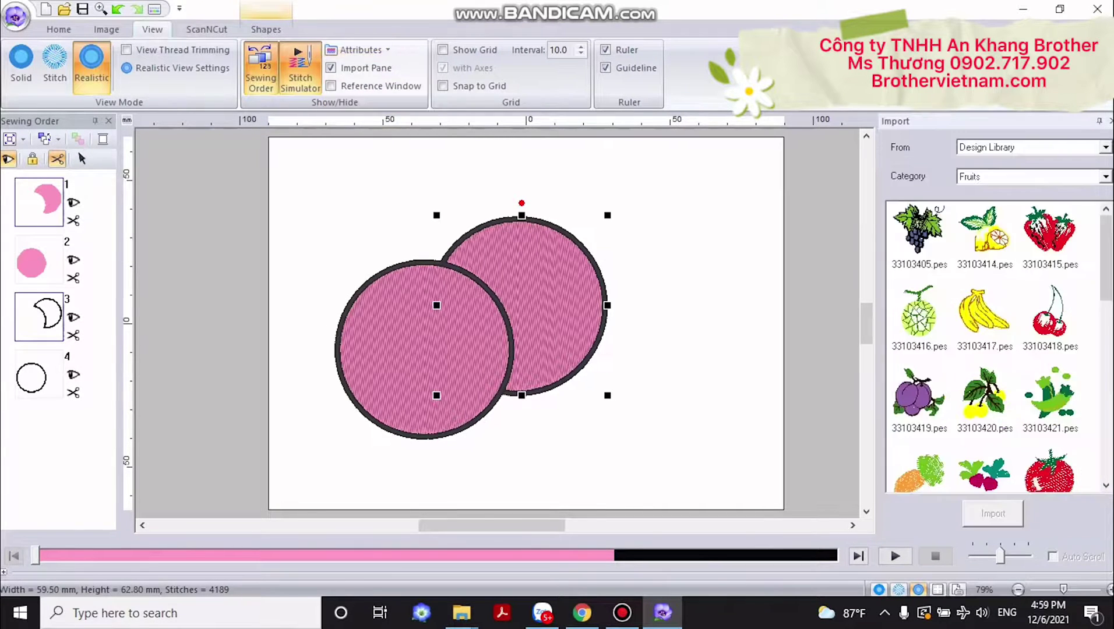
# - Shift the Import pane slightly out of its docked place and show the Sewing Attributes, Text Attributes and Color Palette panes again
pyautogui.moveTo(968, 122); pyautogui.dragTo(935, 135)
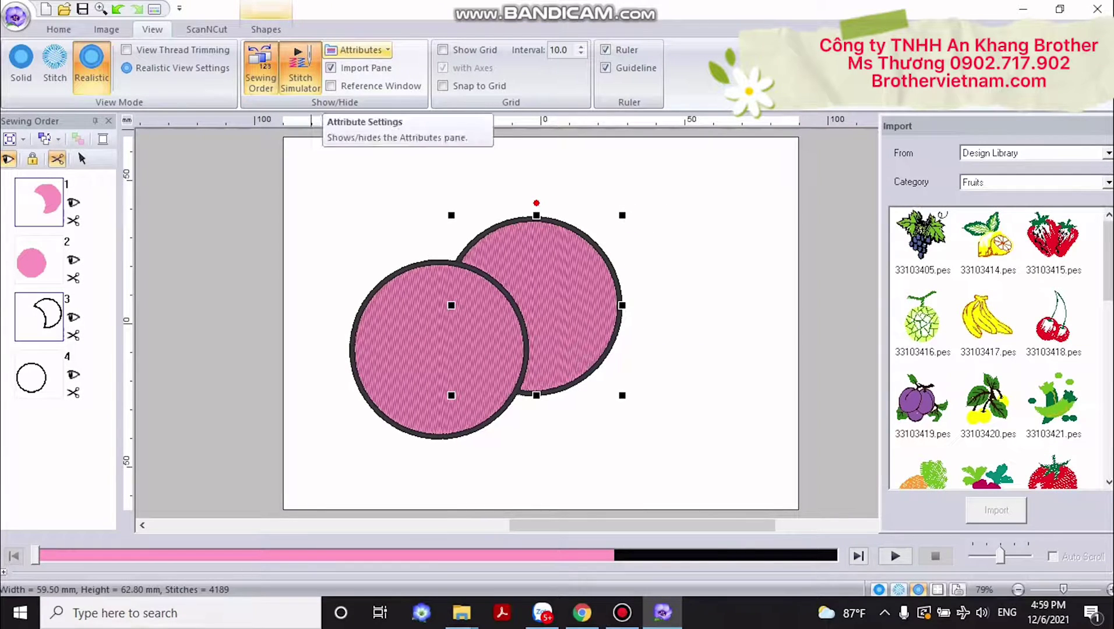
pyautogui.click(360, 50)
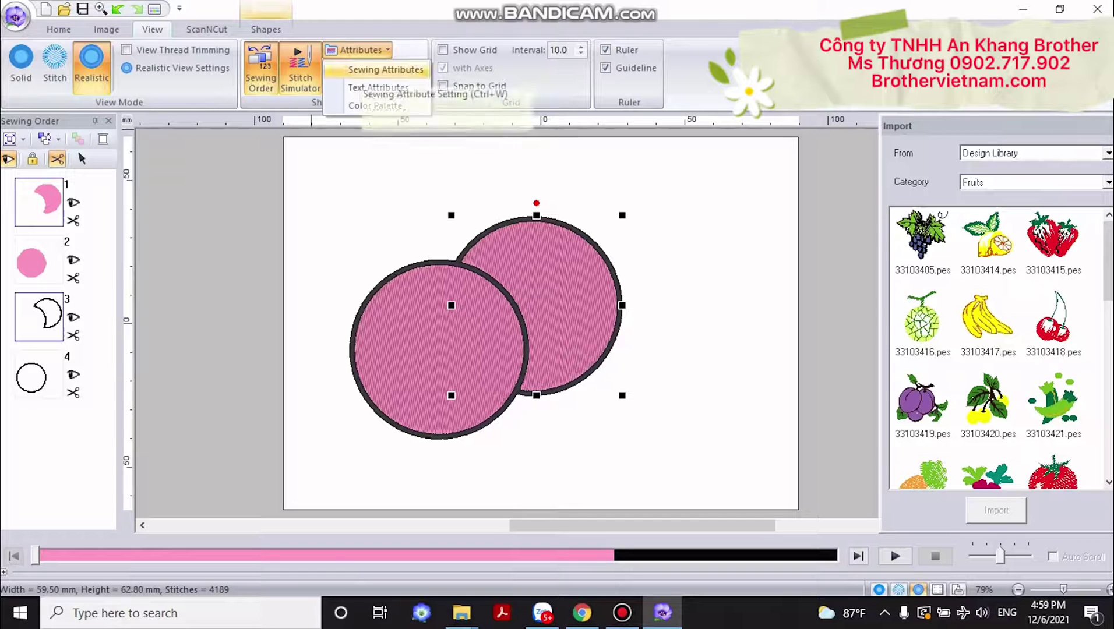
pyautogui.click(385, 69)
pyautogui.click(357, 50)
pyautogui.click(379, 87)
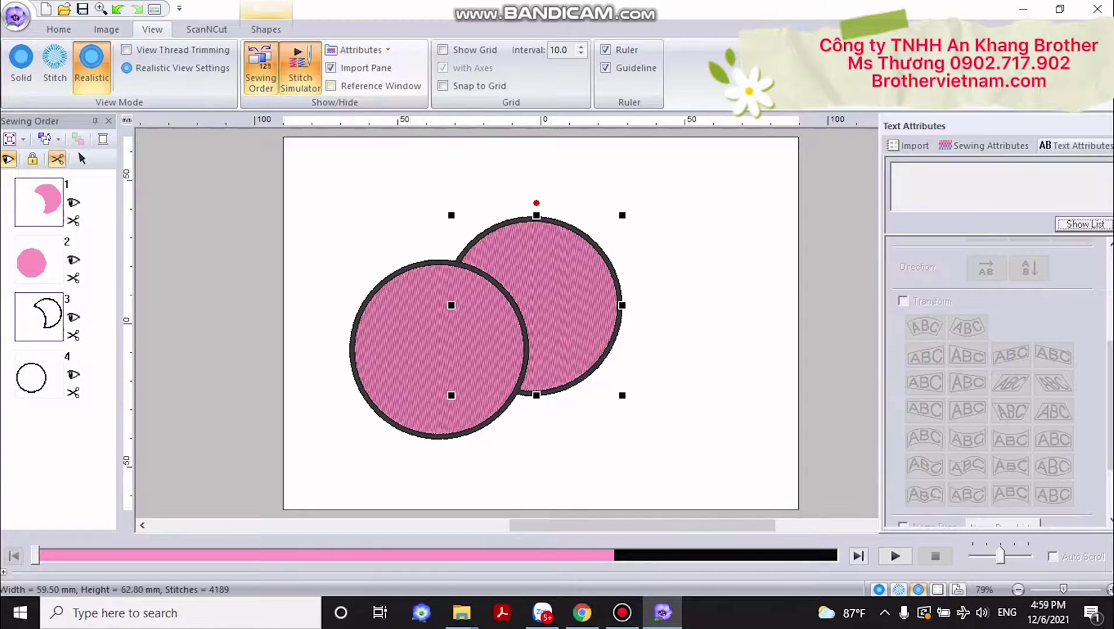
pyautogui.click(357, 50)
pyautogui.click(375, 105)
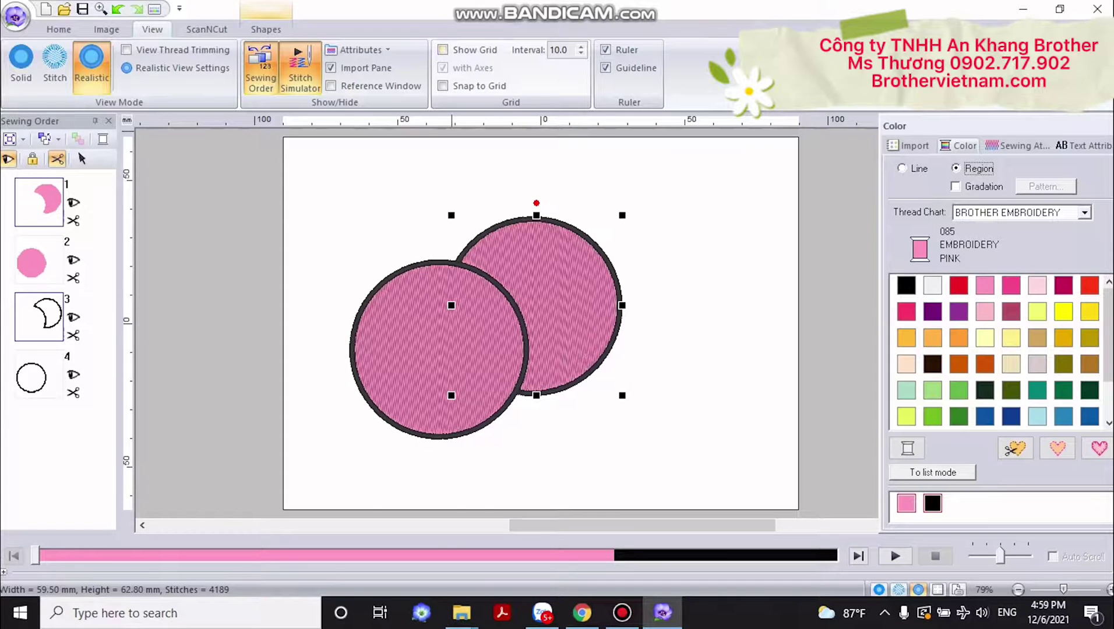
# - Show the grid with axes and set its interval to 20.0
pyautogui.click(443, 50)
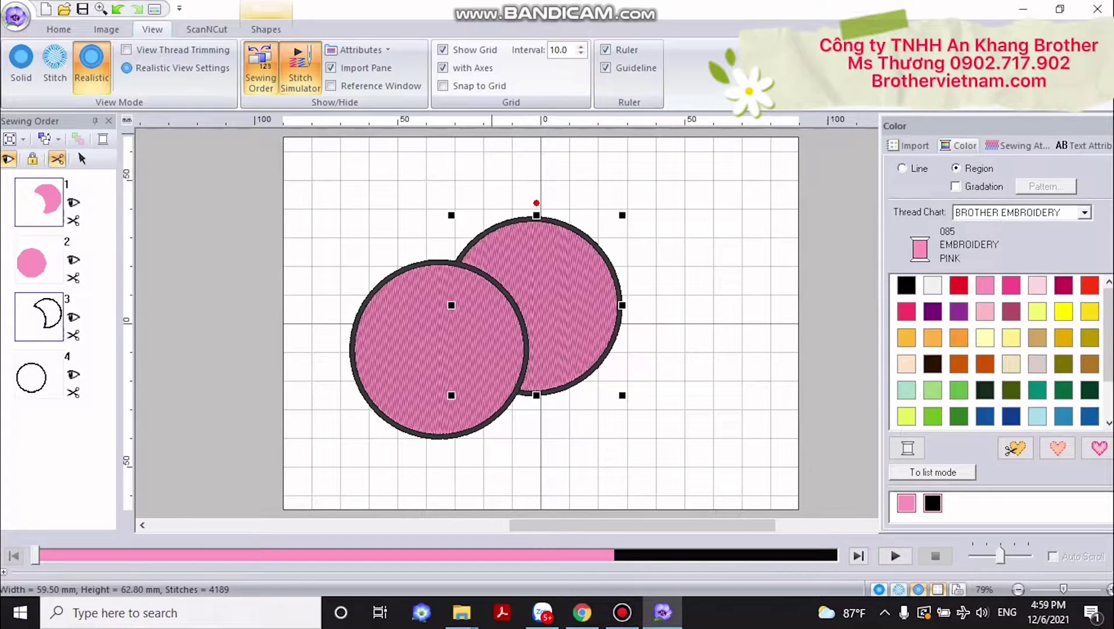
pyautogui.moveTo(569, 50); pyautogui.dragTo(544, 50)
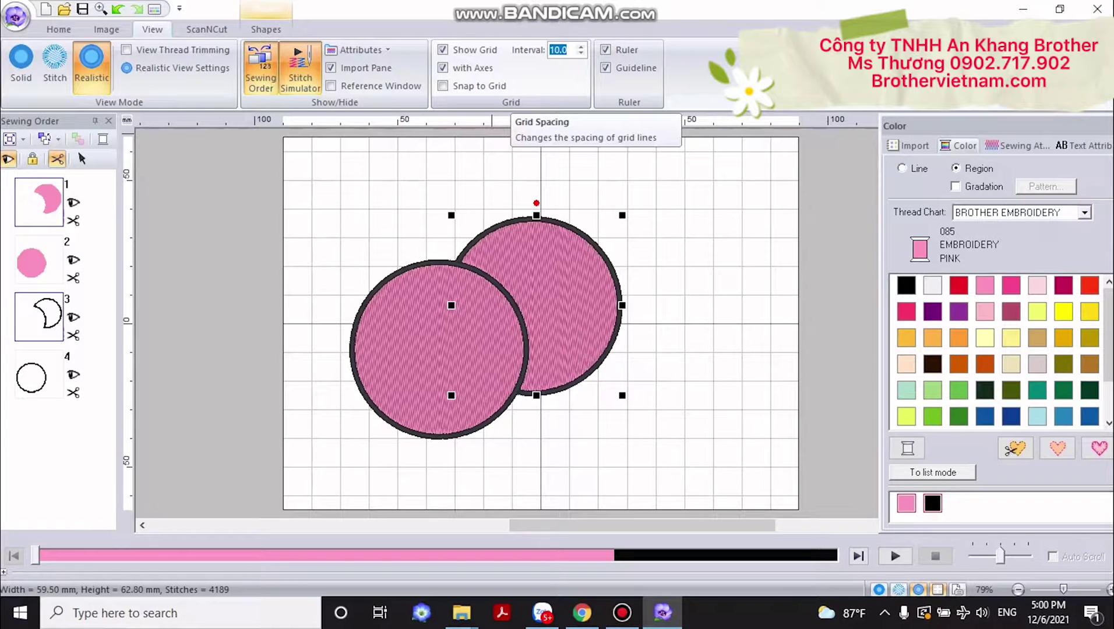
pyautogui.write('20.0')
pyautogui.press('Return')
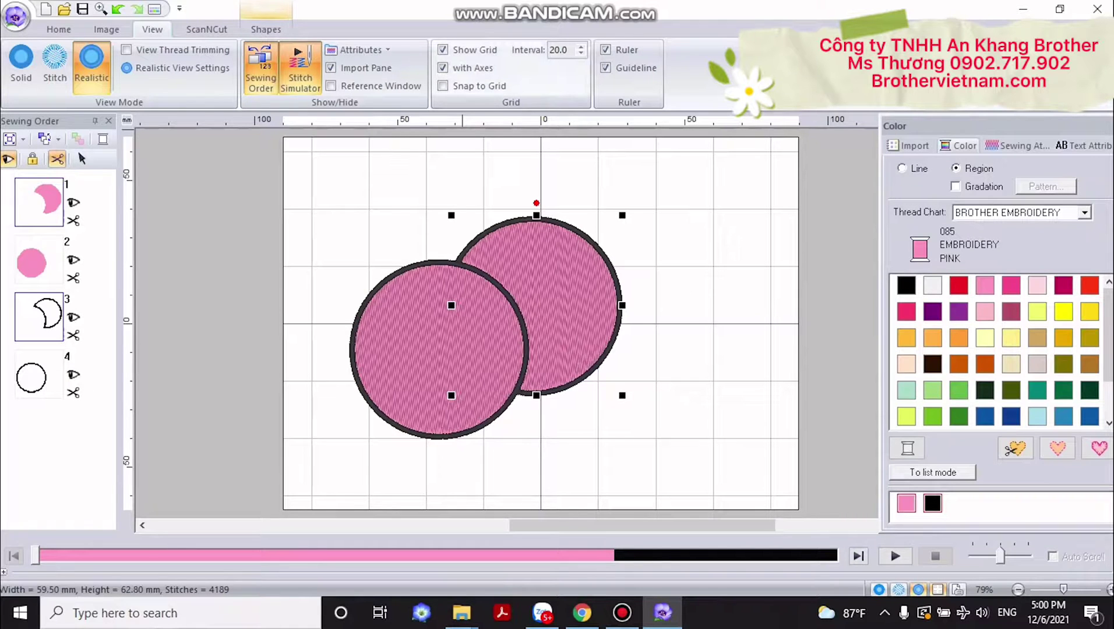
# - Turn the grid off, turn it back on with axes, and deselect the rear circle
pyautogui.click(443, 67)
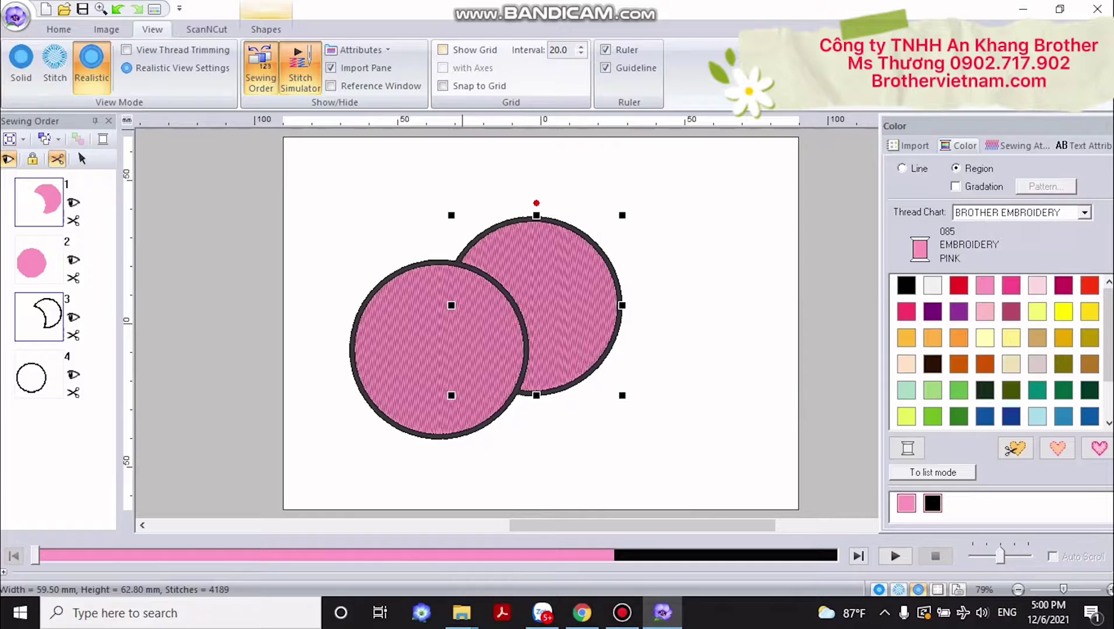
pyautogui.click(442, 67)
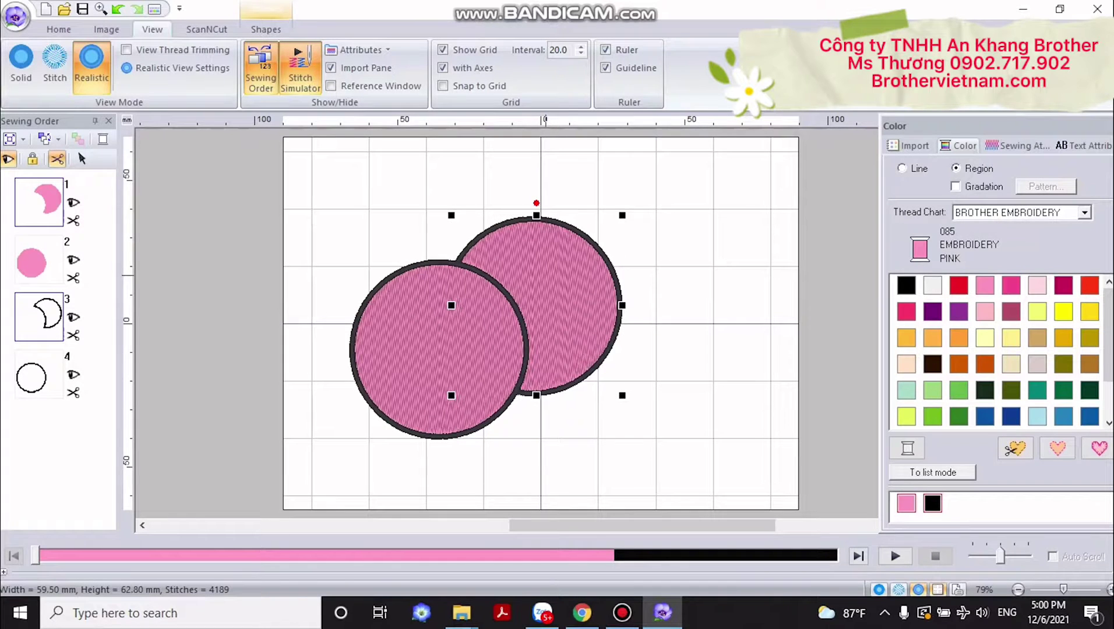
pyautogui.click(708, 247)
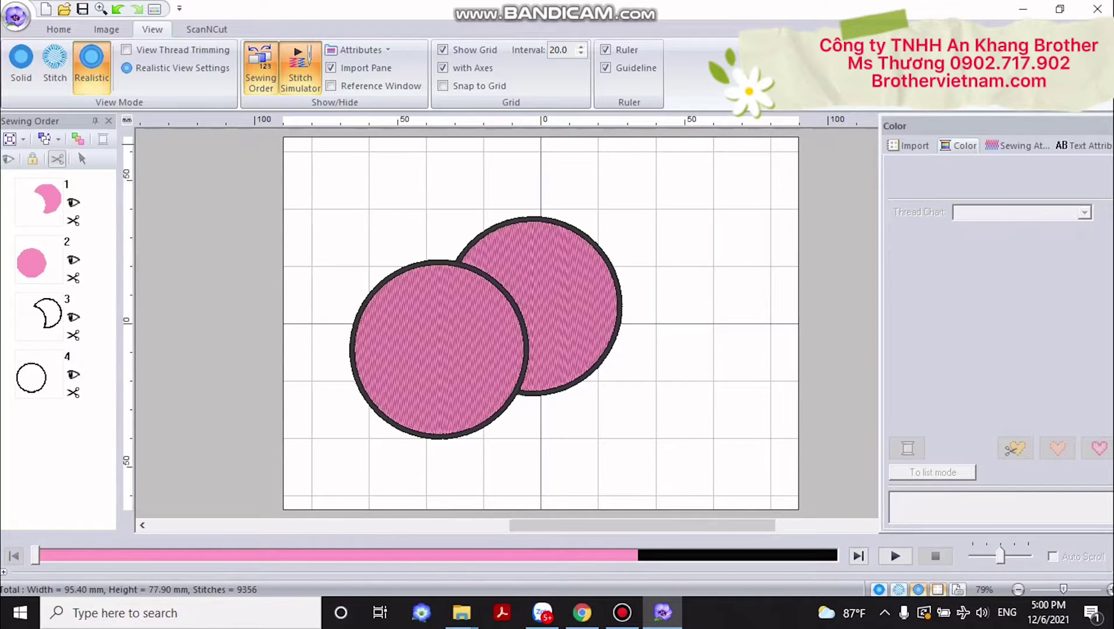
pyautogui.moveTo(532, 526); pyautogui.dragTo(532, 526)
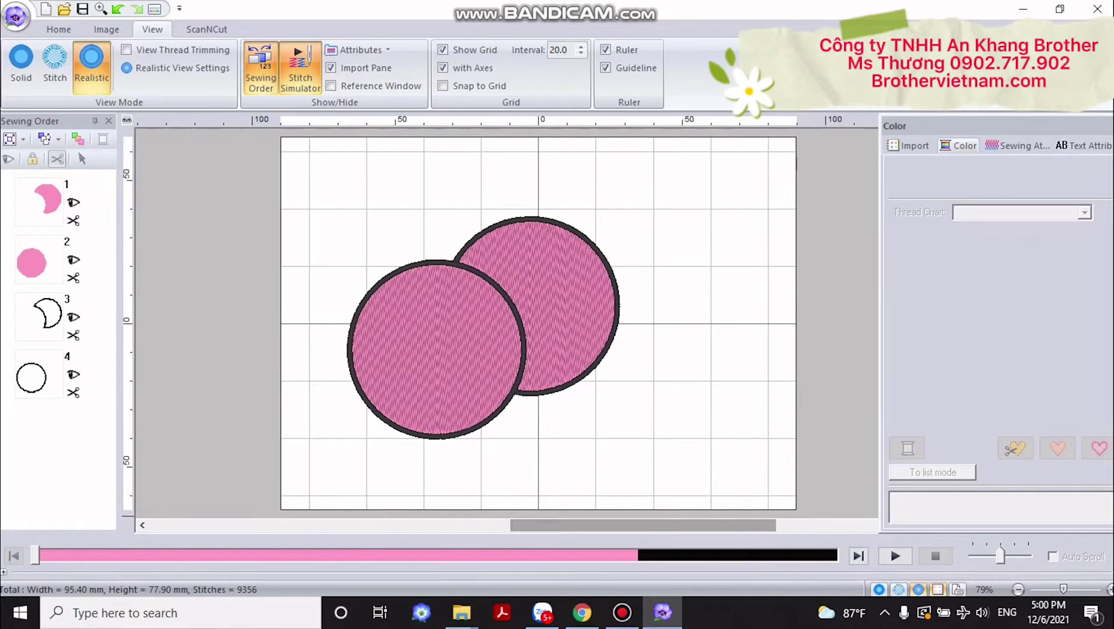